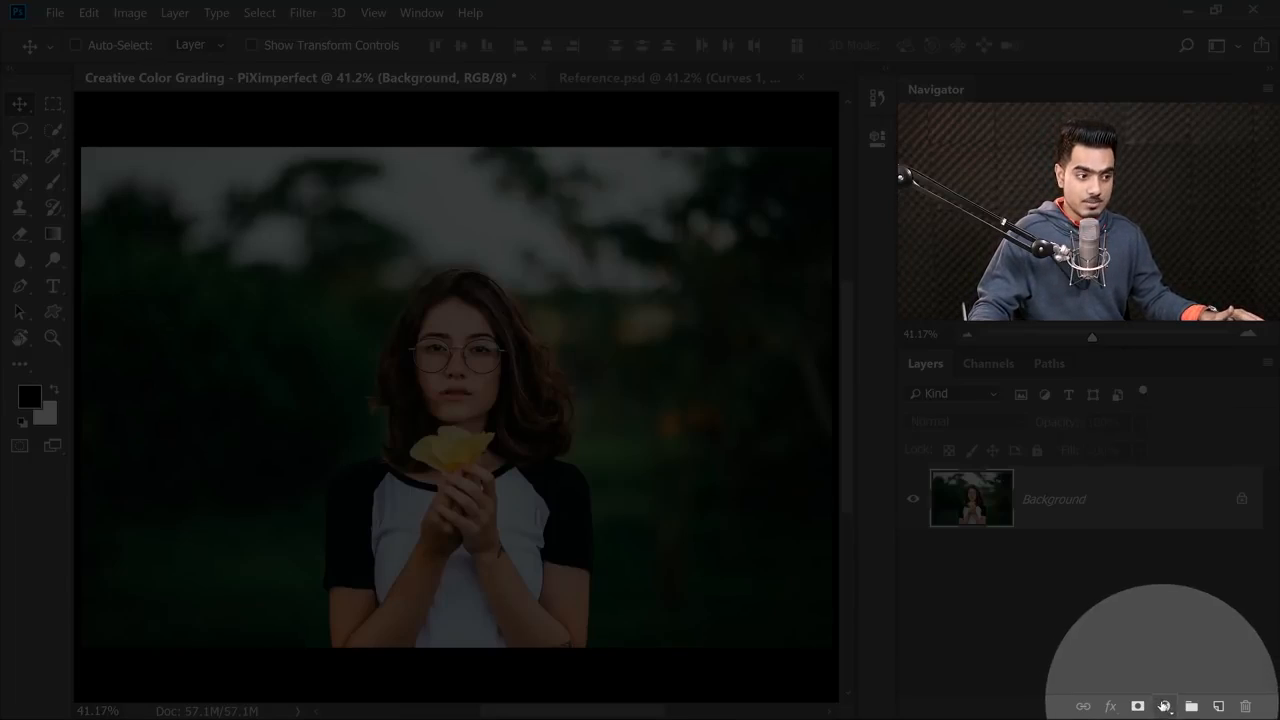
Add a Curves adjustment layer and darken the photo by lowering the RGB curve's white point and pulling down its midtones.
left_click(1164, 705)
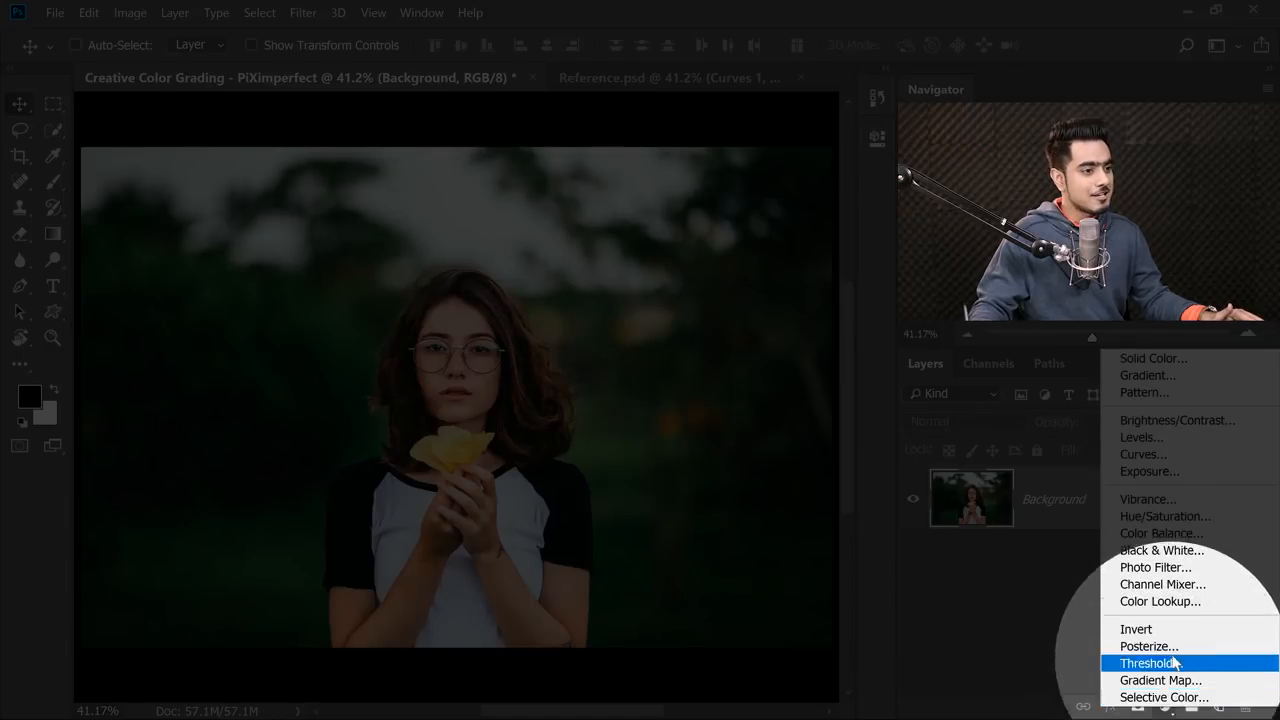
left_click(1142, 454)
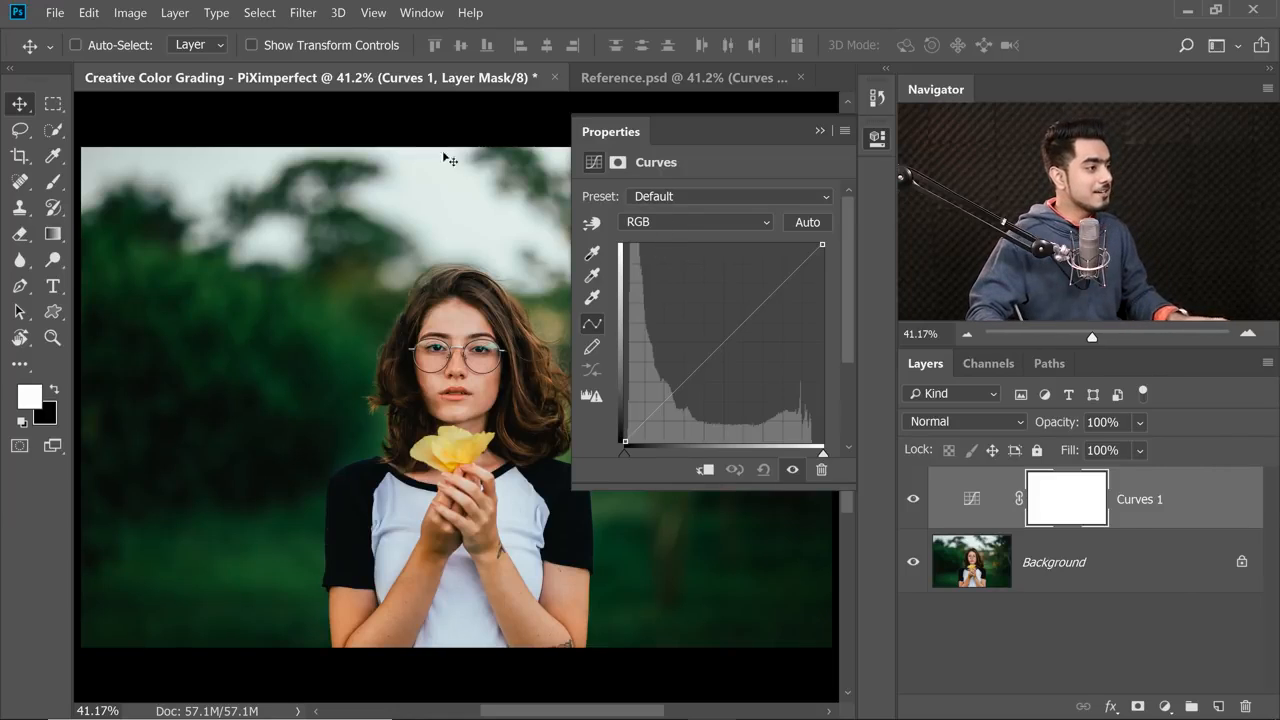
mouse_move(417, 352)
left_mouse_down()
mouse_move(446, 350)
mouse_move(358, 348)
mouse_move(420, 340)
left_mouse_up()
left_click_drag(432, 338, 394, 329)
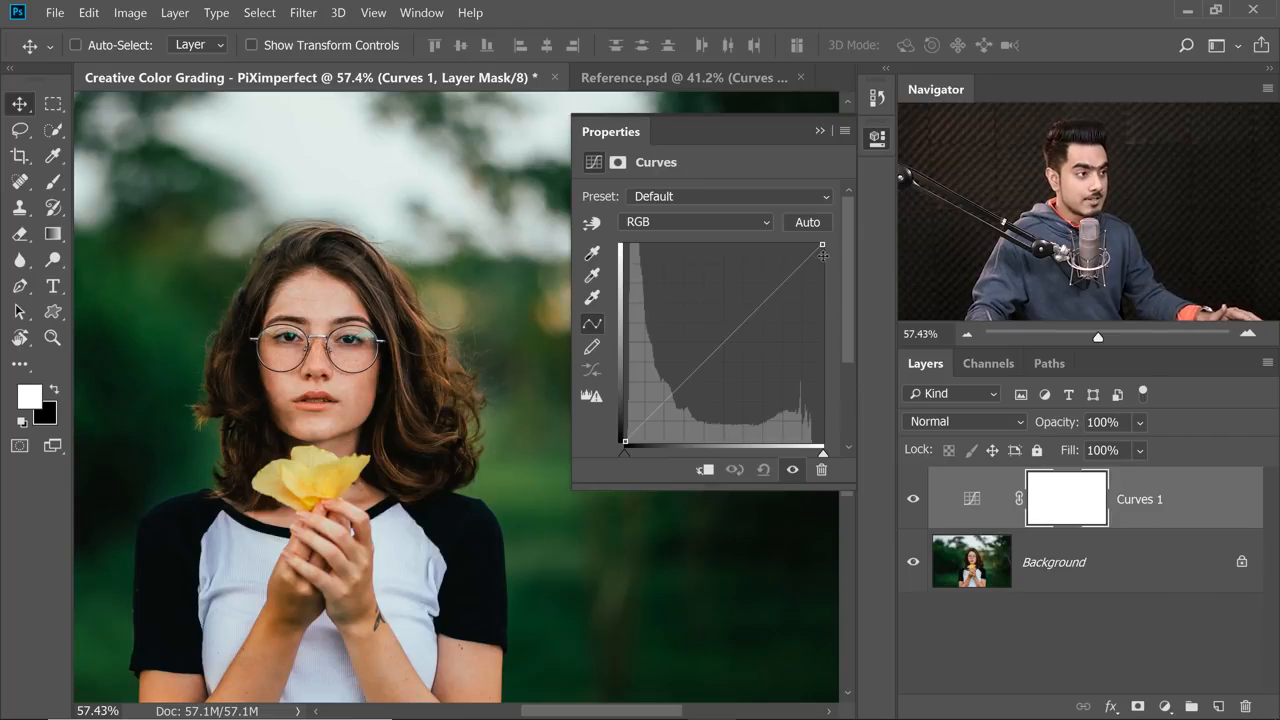
left_click_drag(822, 244, 833, 309)
key("ctrl+minus")
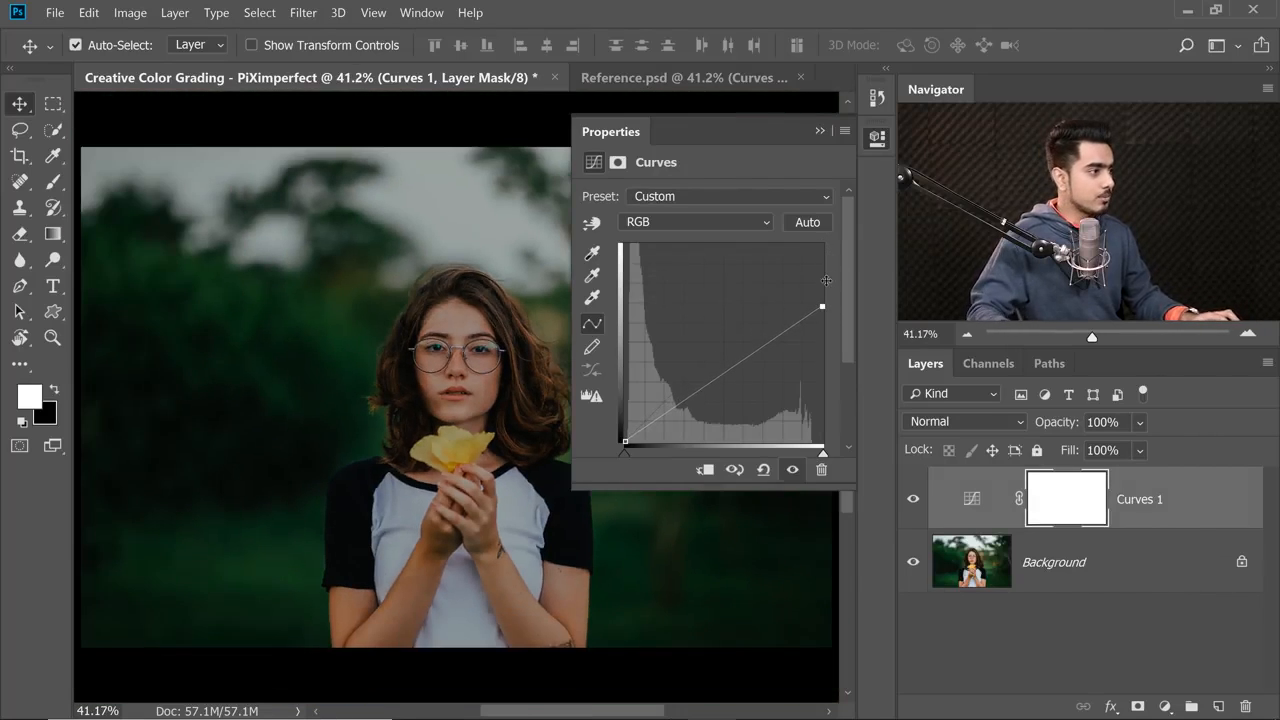
key("ctrl+minus")
left_click_drag(457, 356, 334, 359)
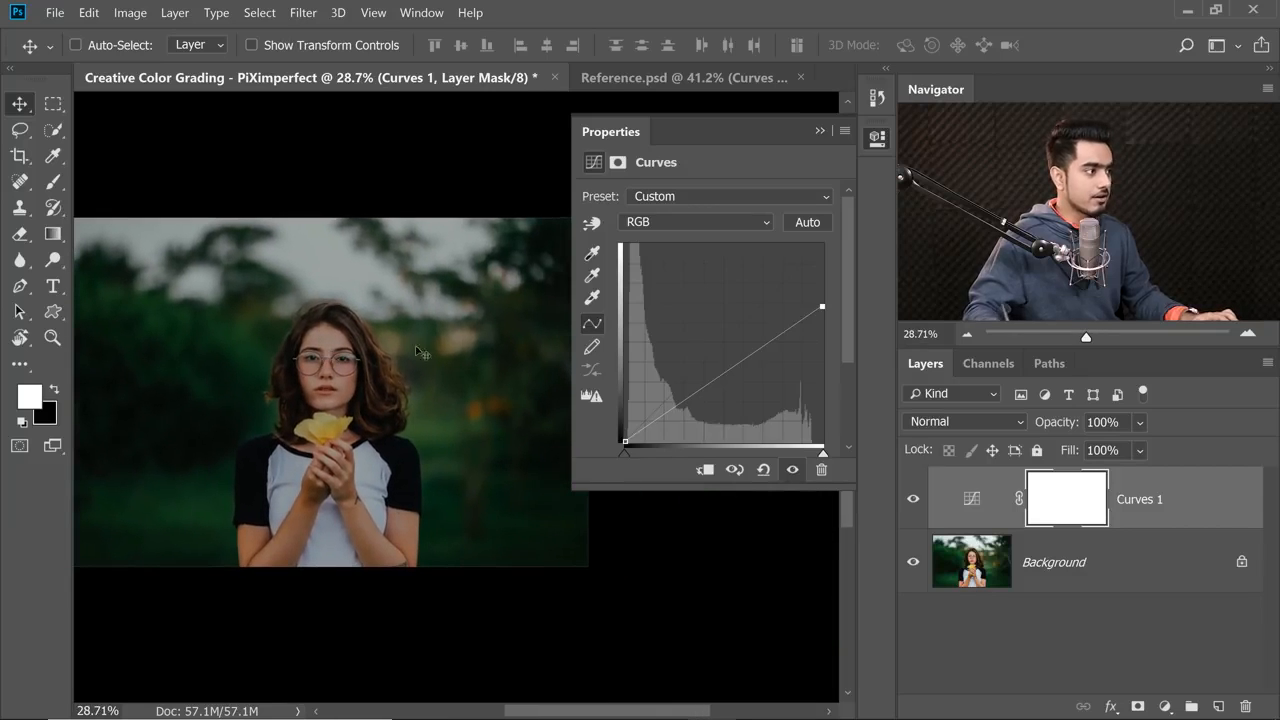
left_click_drag(824, 307, 827, 338)
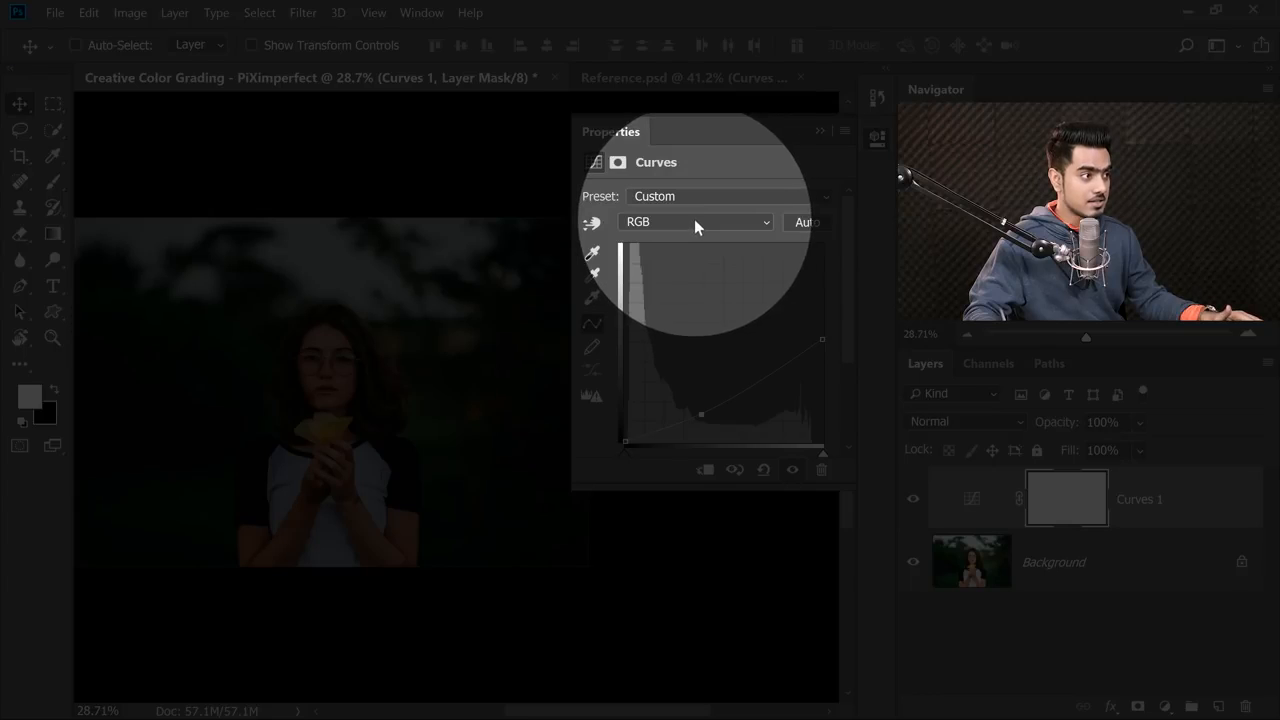
In the Blue channel curve, raise the black point slightly and shift the white point inward, comparing the image with the adjustment hidden.
left_click(694, 220)
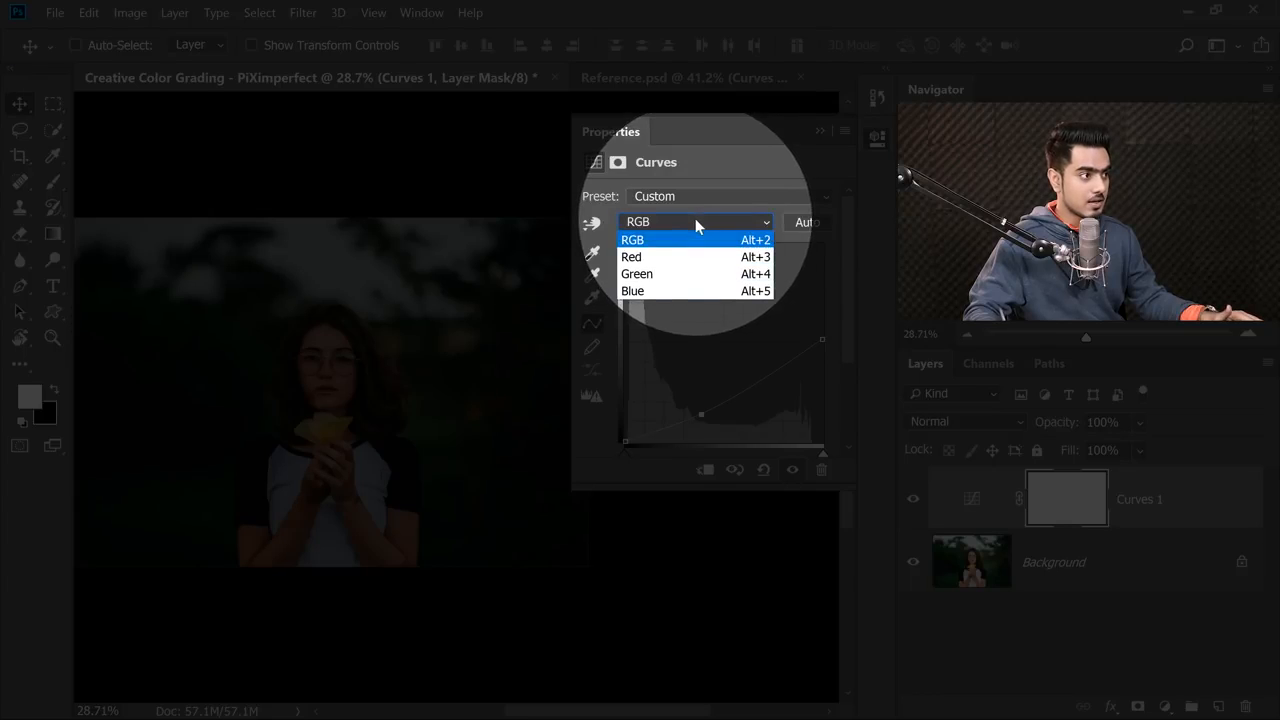
left_click(668, 290)
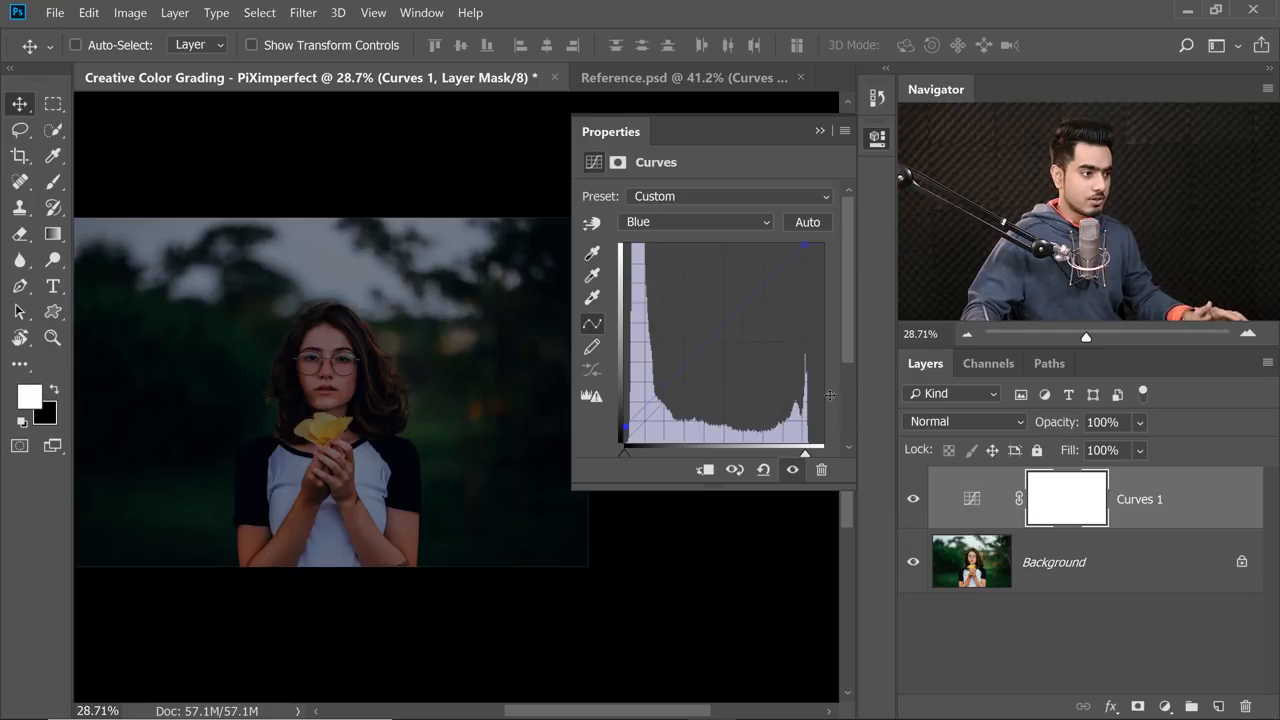
left_click(912, 504)
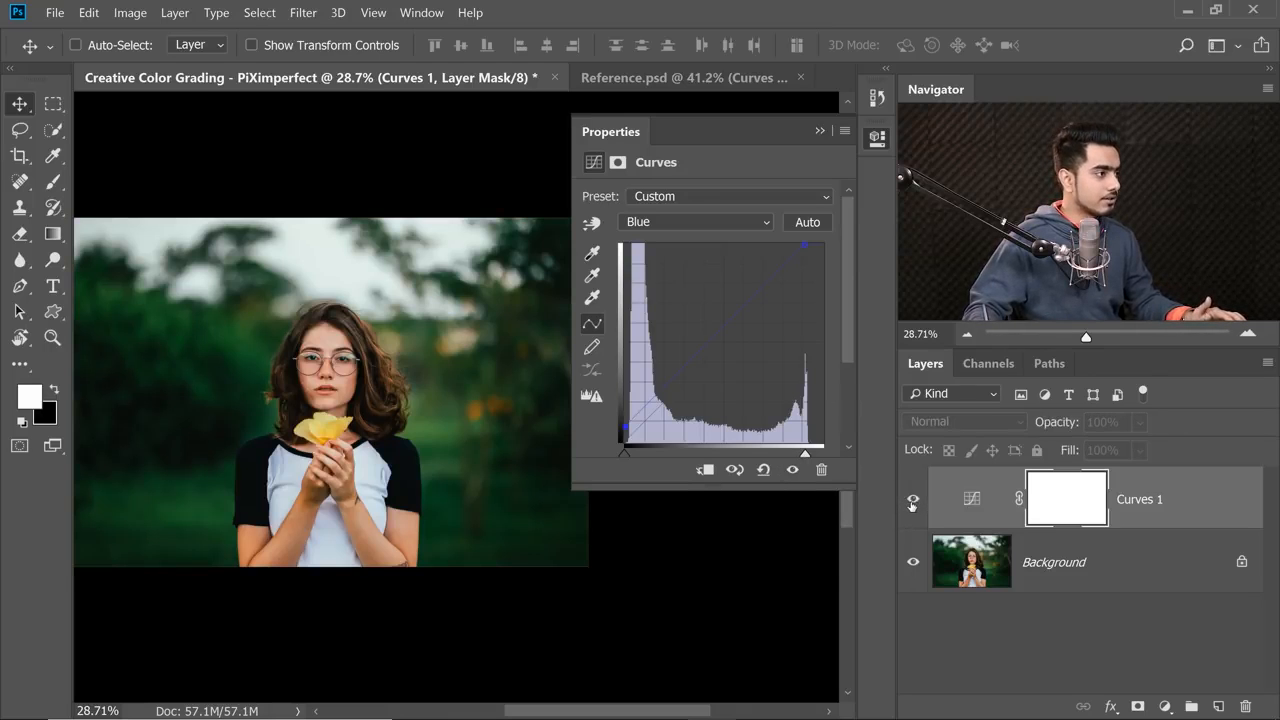
left_click(912, 504)
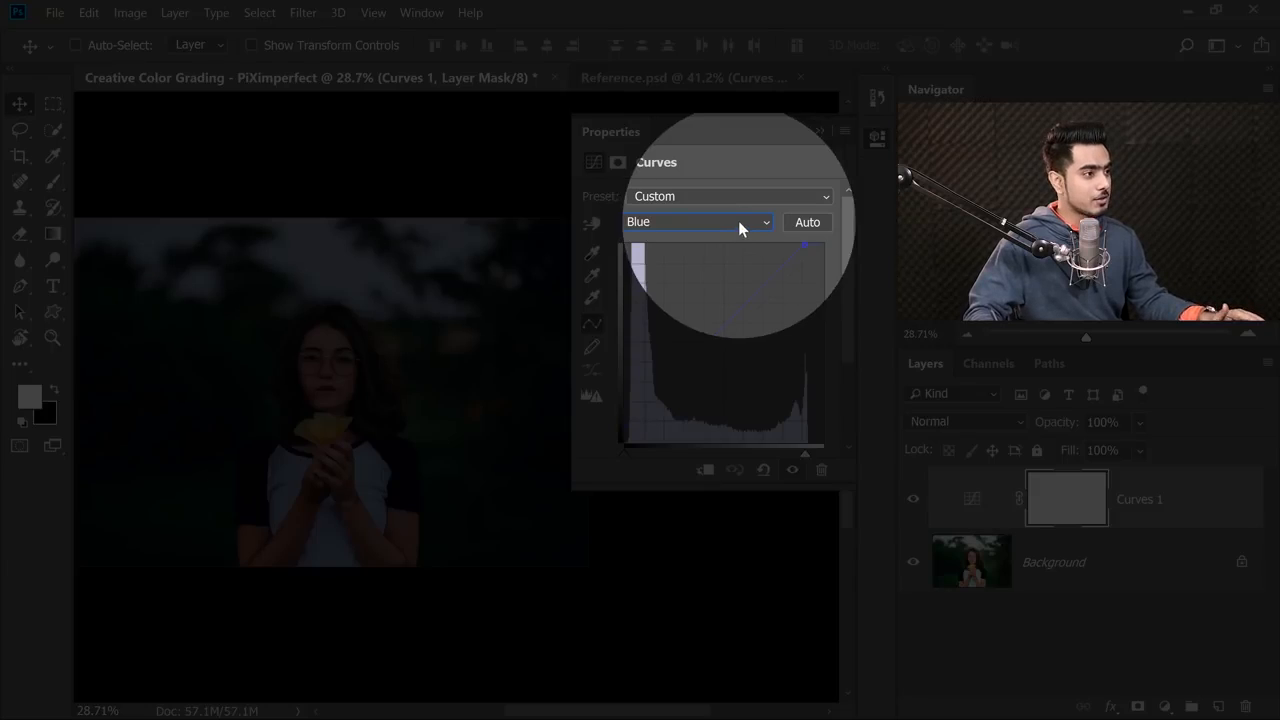
In the Red channel curve, lower the white point by about a quarter to remove red from the highlights.
left_click(738, 221)
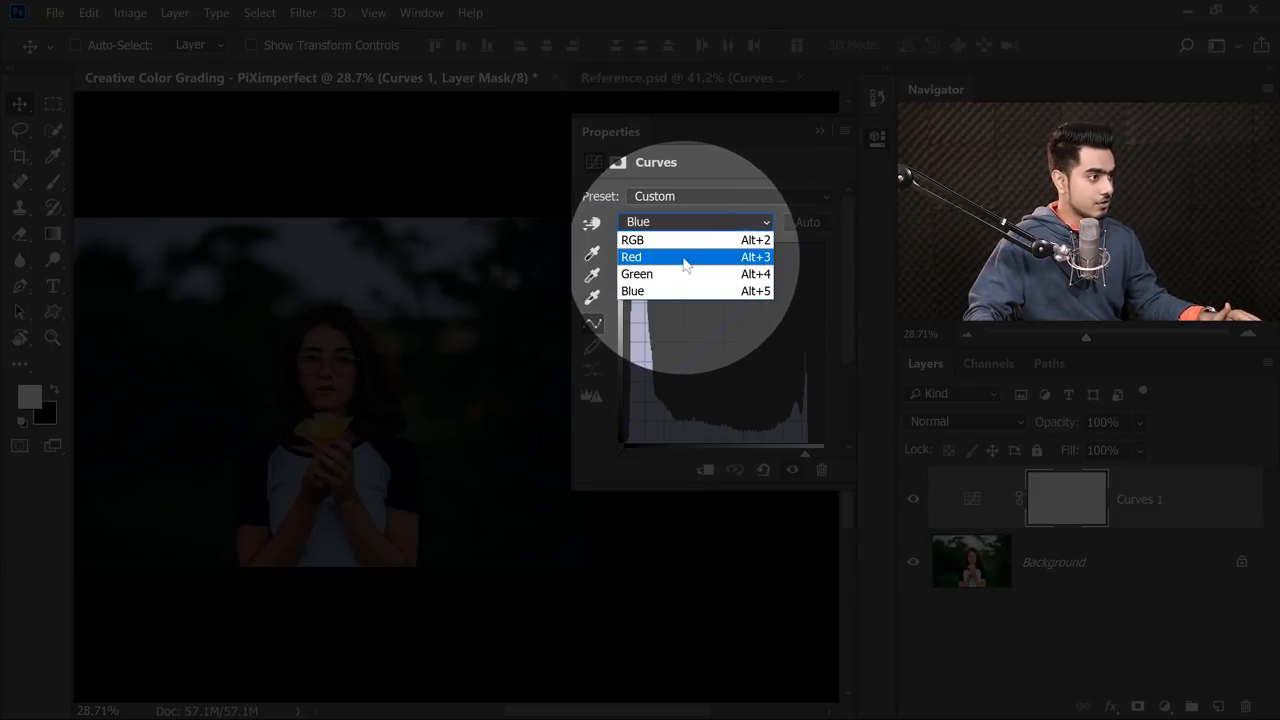
left_click(685, 258)
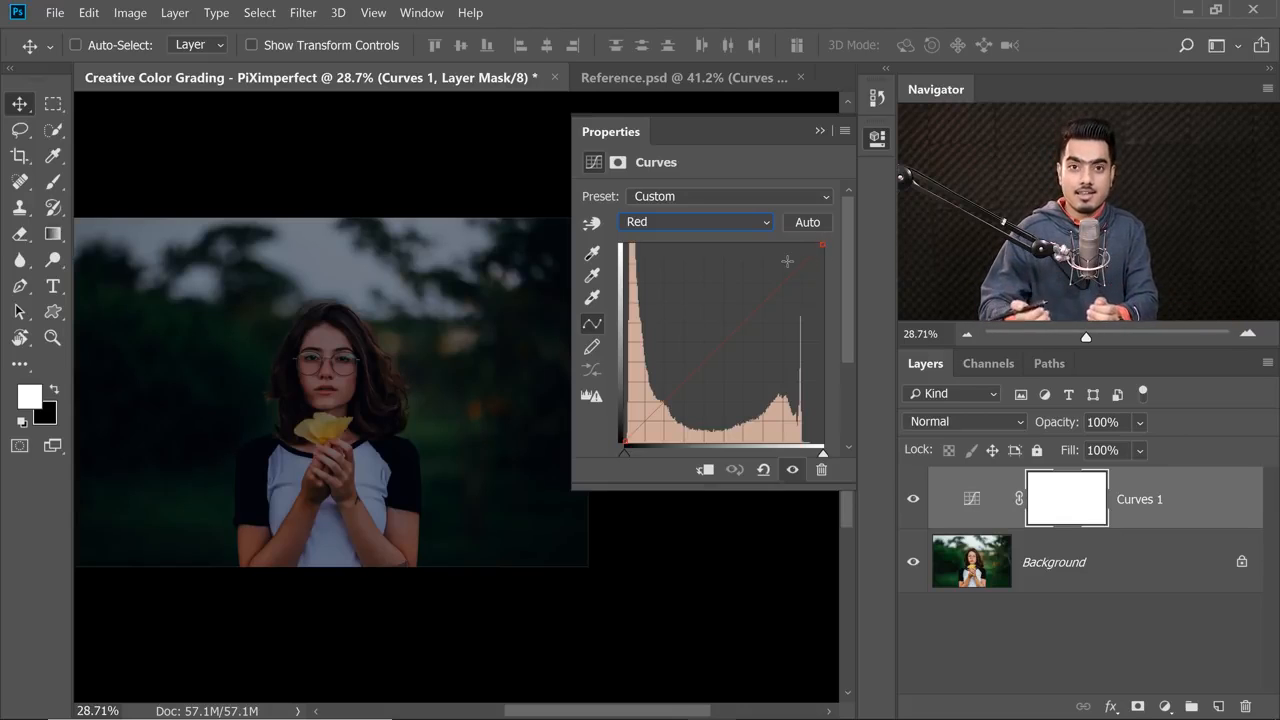
left_click(824, 244)
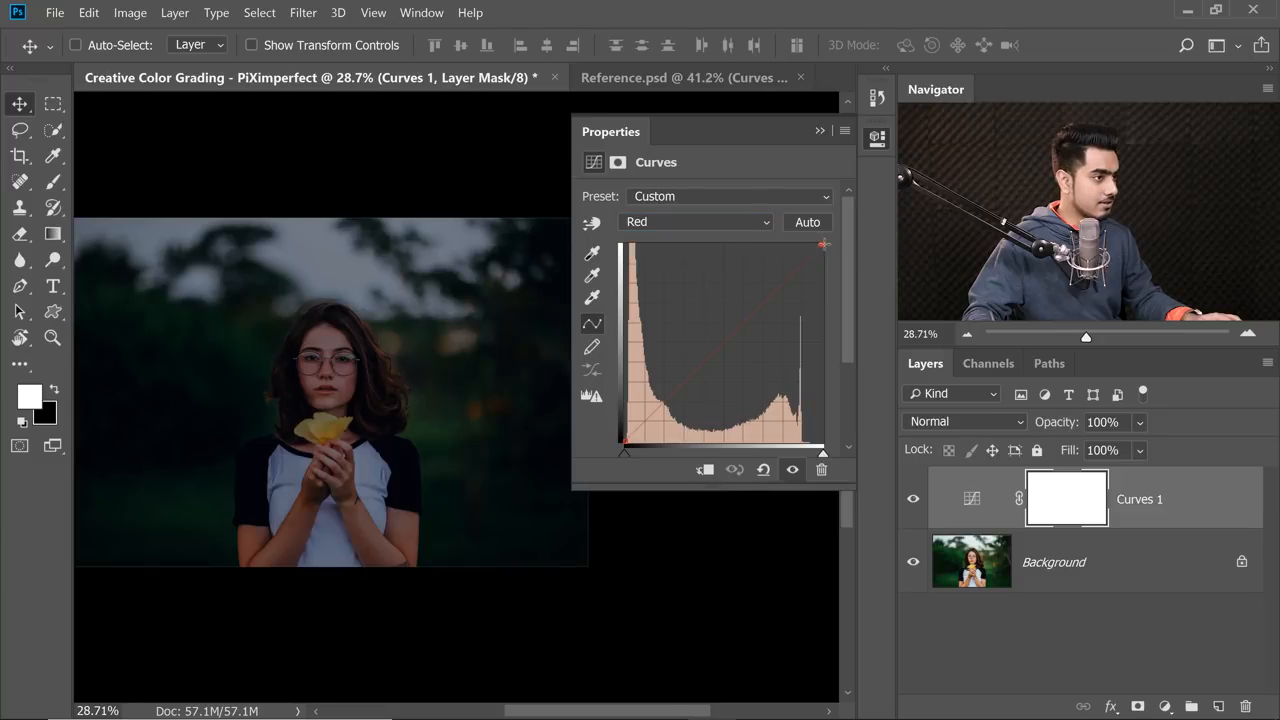
left_click_drag(836, 281, 836, 278)
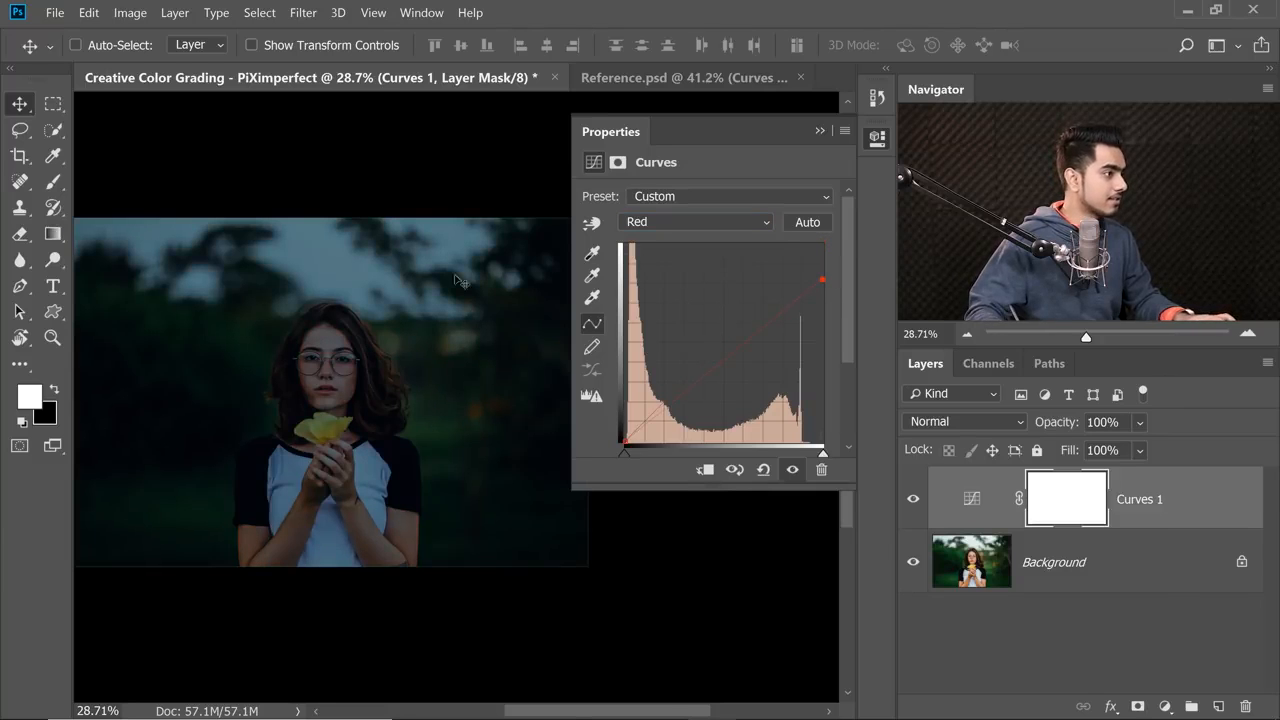
left_click_drag(329, 277, 432, 275)
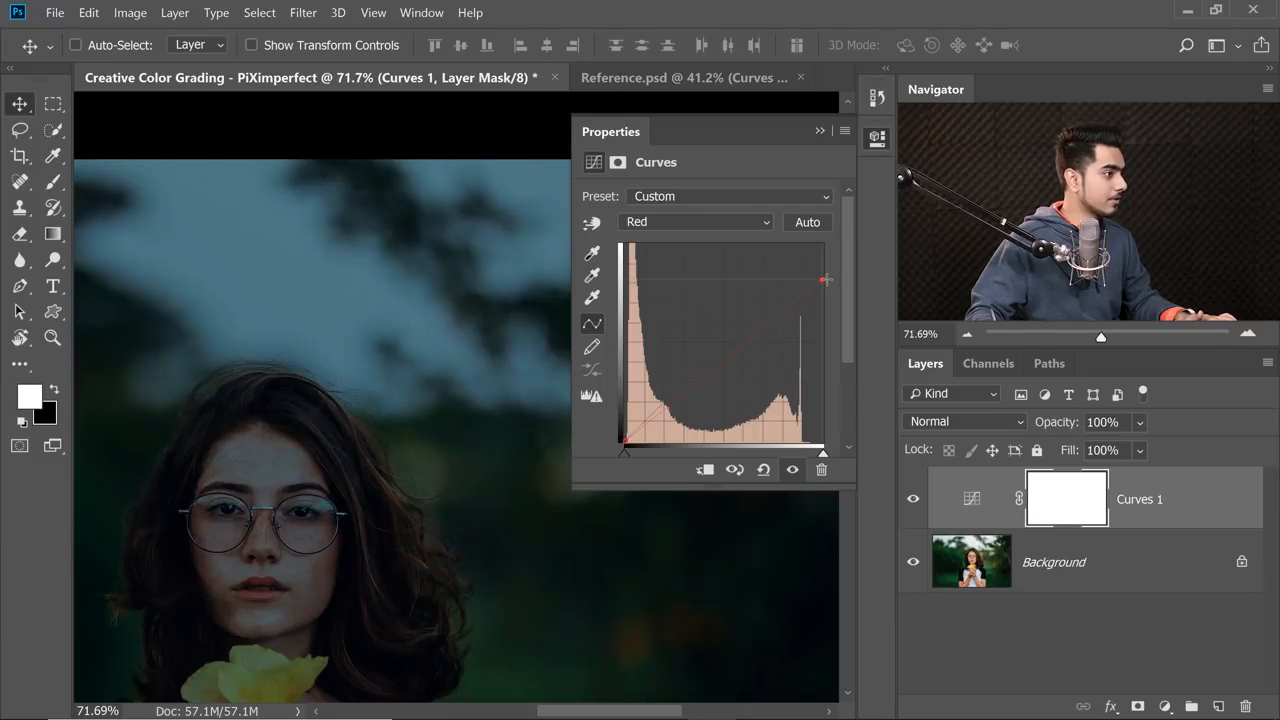
left_click_drag(829, 287, 830, 332)
left_click_drag(828, 254, 834, 274)
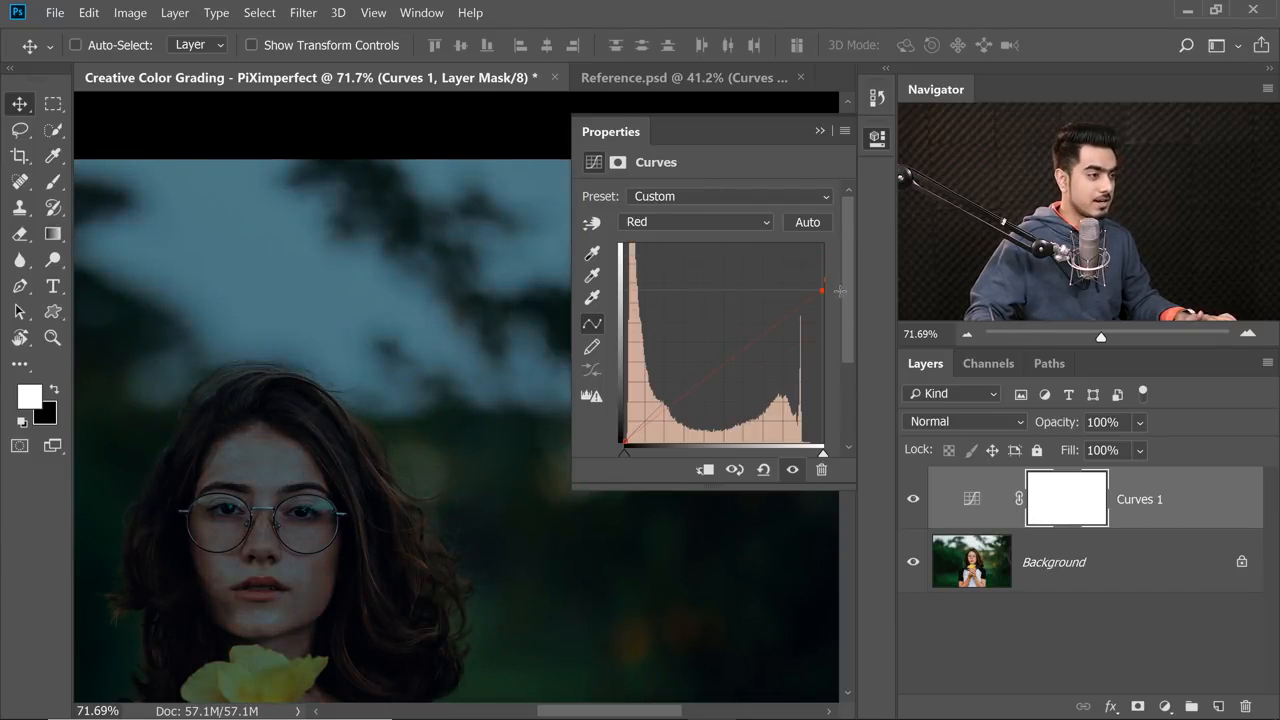
In the Green channel curve, lower the white point slightly and shift the black point inward to reduce green.
left_click(691, 220)
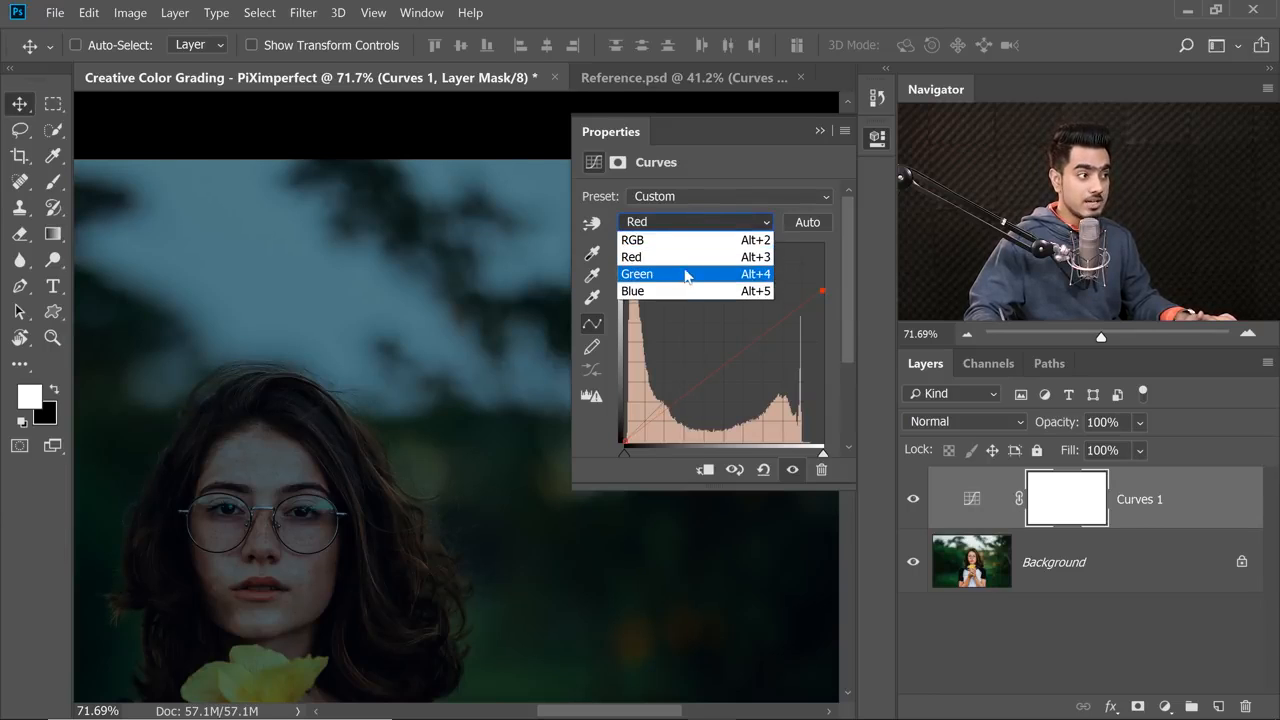
left_click(679, 277)
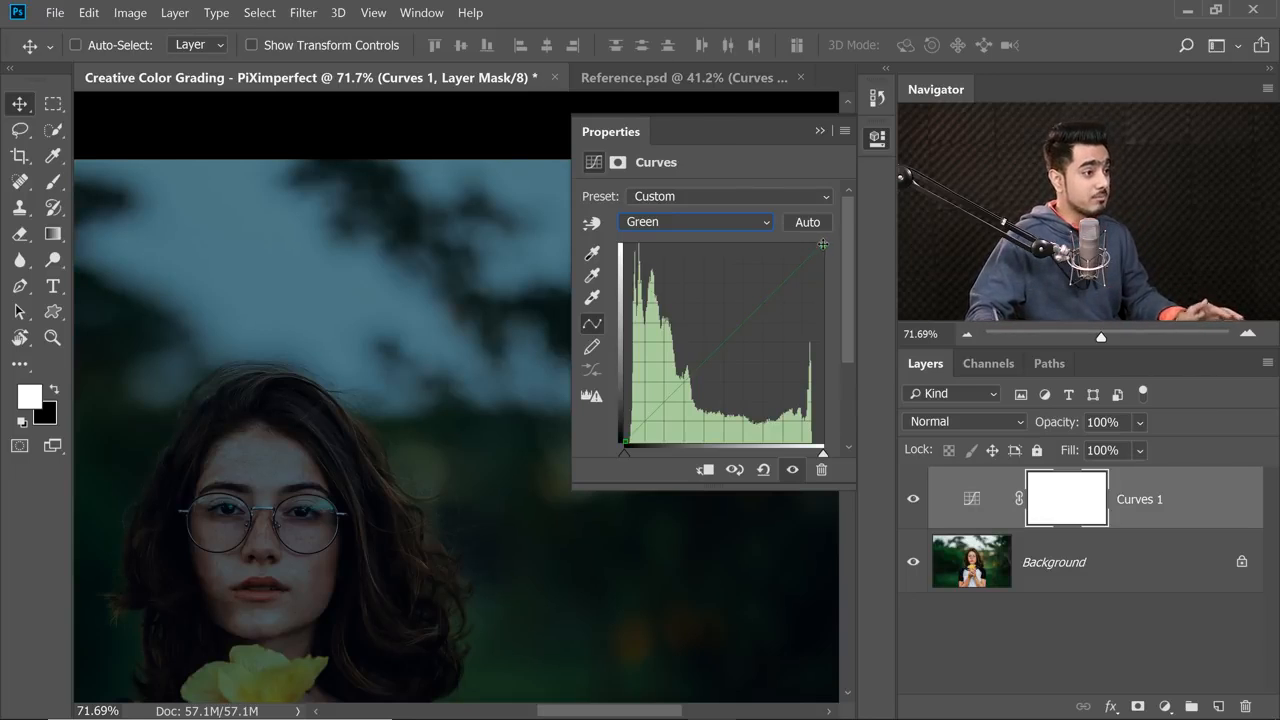
left_click_drag(822, 244, 830, 263)
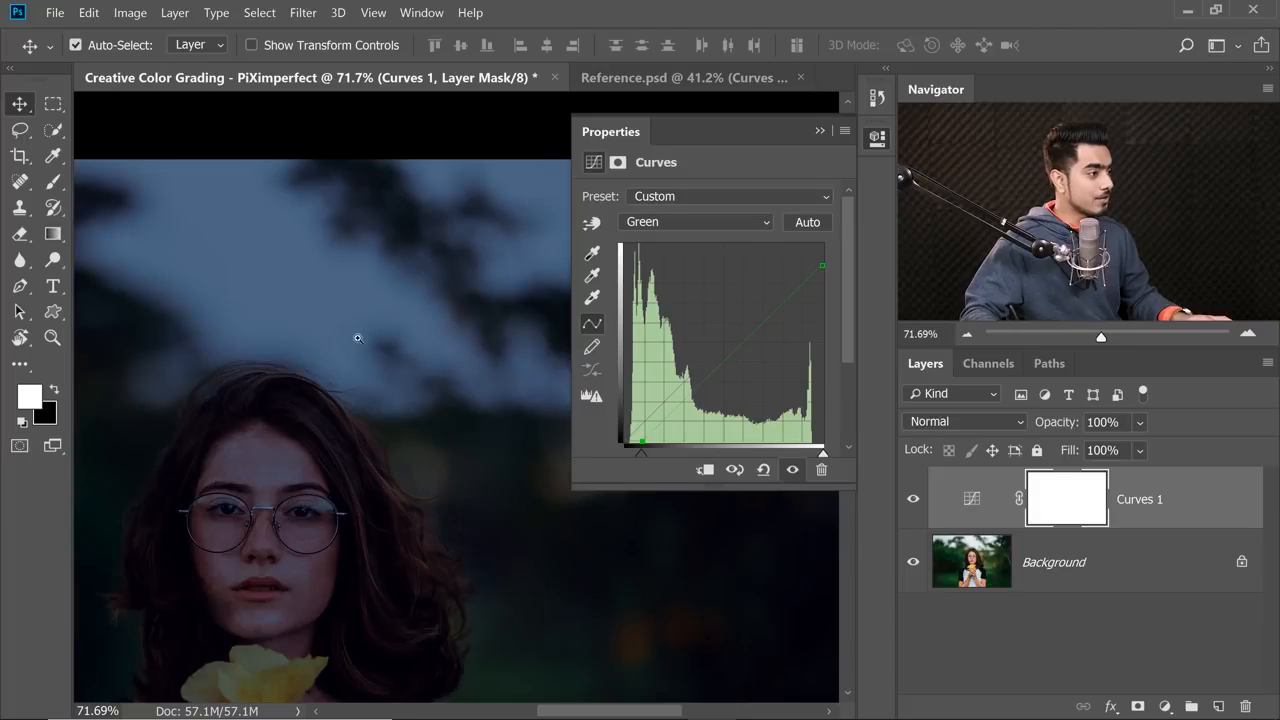
scroll(351, 337, "down", 3)
scroll(400, 214, "down", 1)
key("ctrl+0")
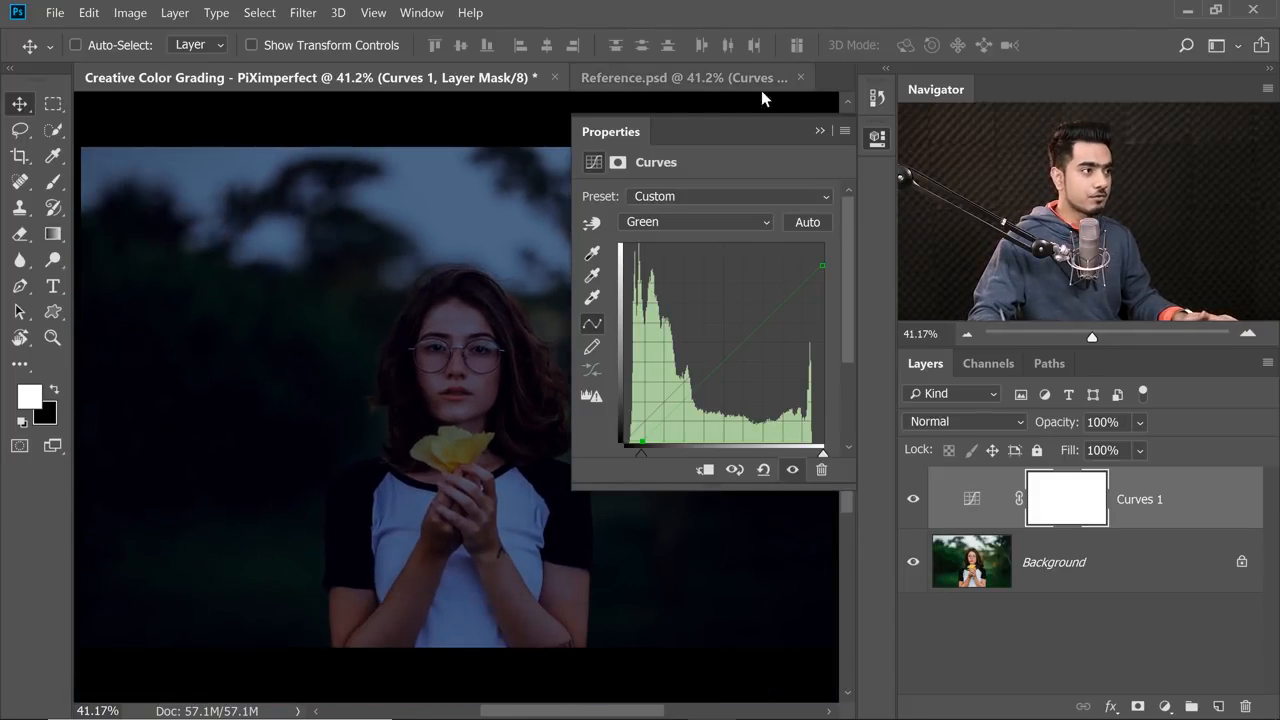
Collapse the curve settings and rename the Curves adjustment layer as Atmosphere.
left_click(820, 131)
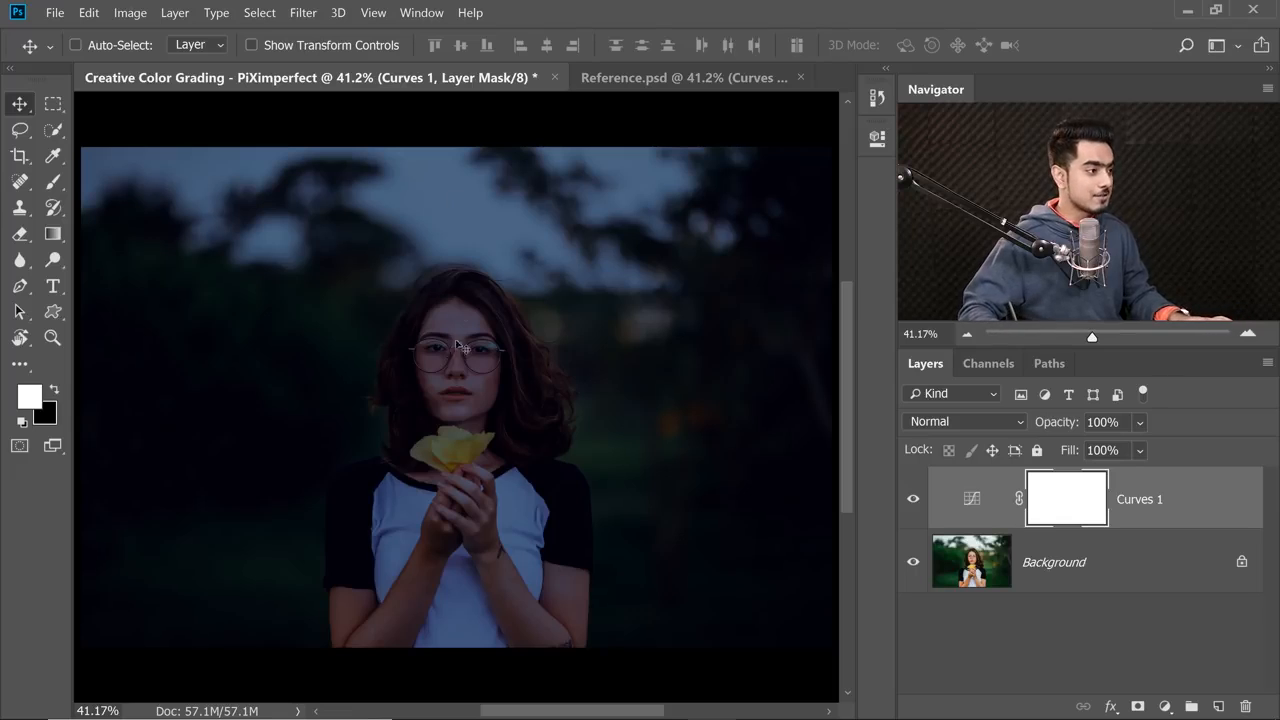
left_click_drag(443, 402, 489, 402)
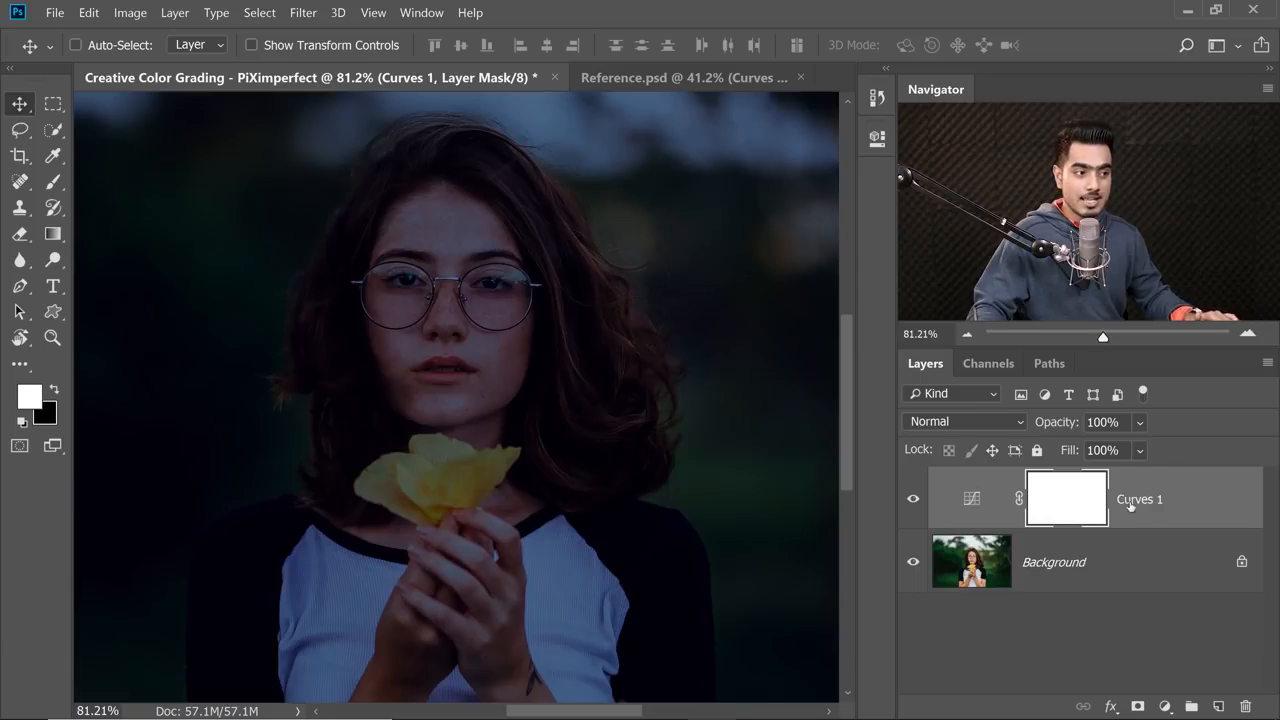
double_click(1138, 499)
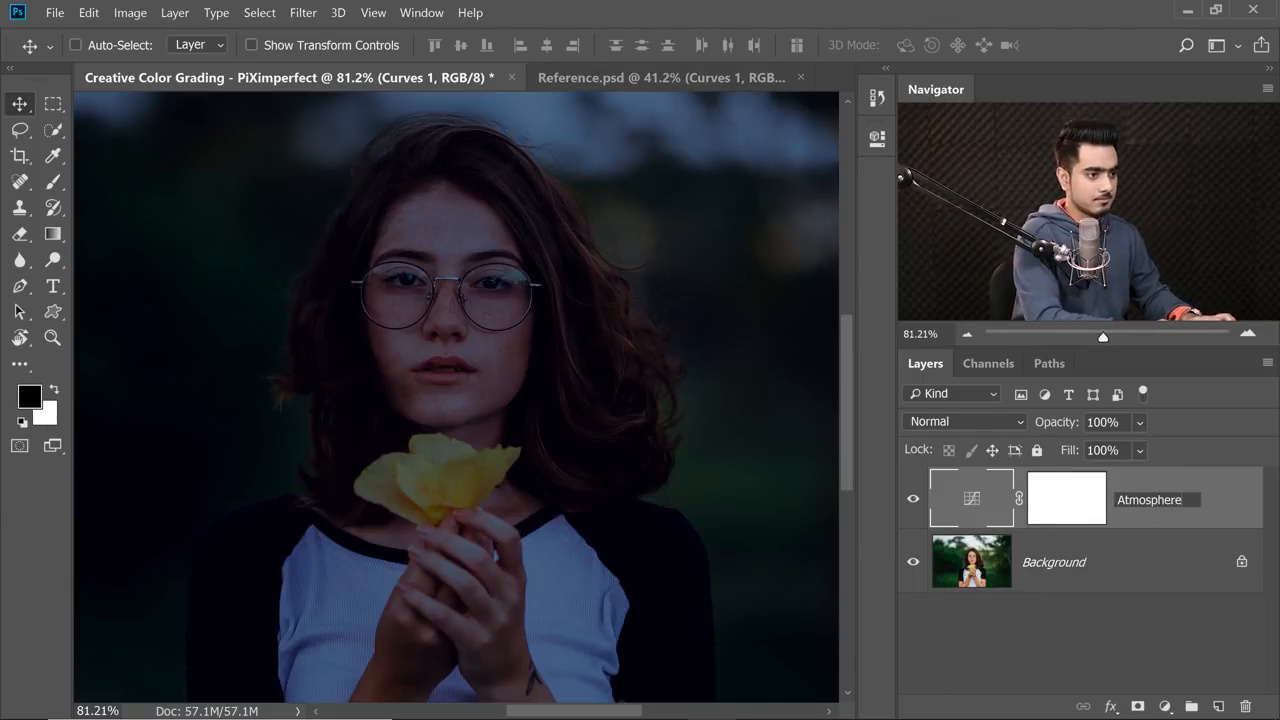
key("Return")
Target the Atmosphere layer's mask and set up a black Soft Round brush with 0% hardness, 100% opacity and 10% flow.
left_click(1074, 504)
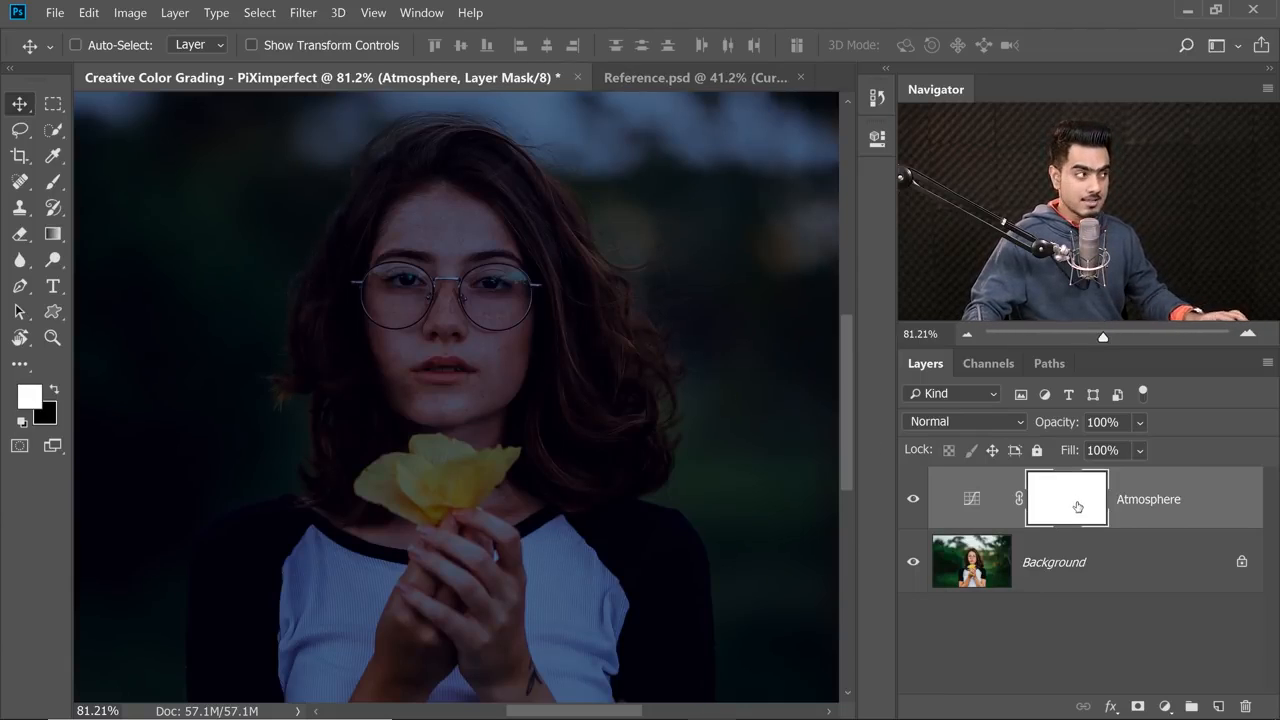
left_click(55, 184)
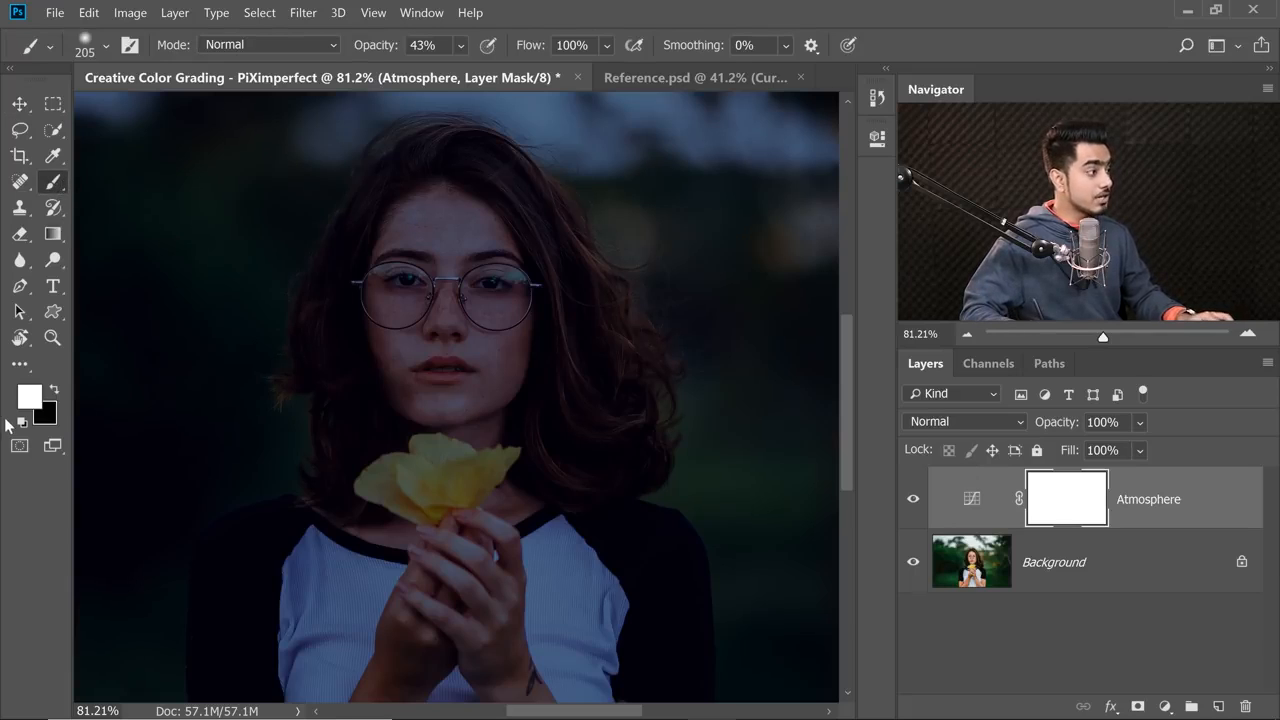
key("x")
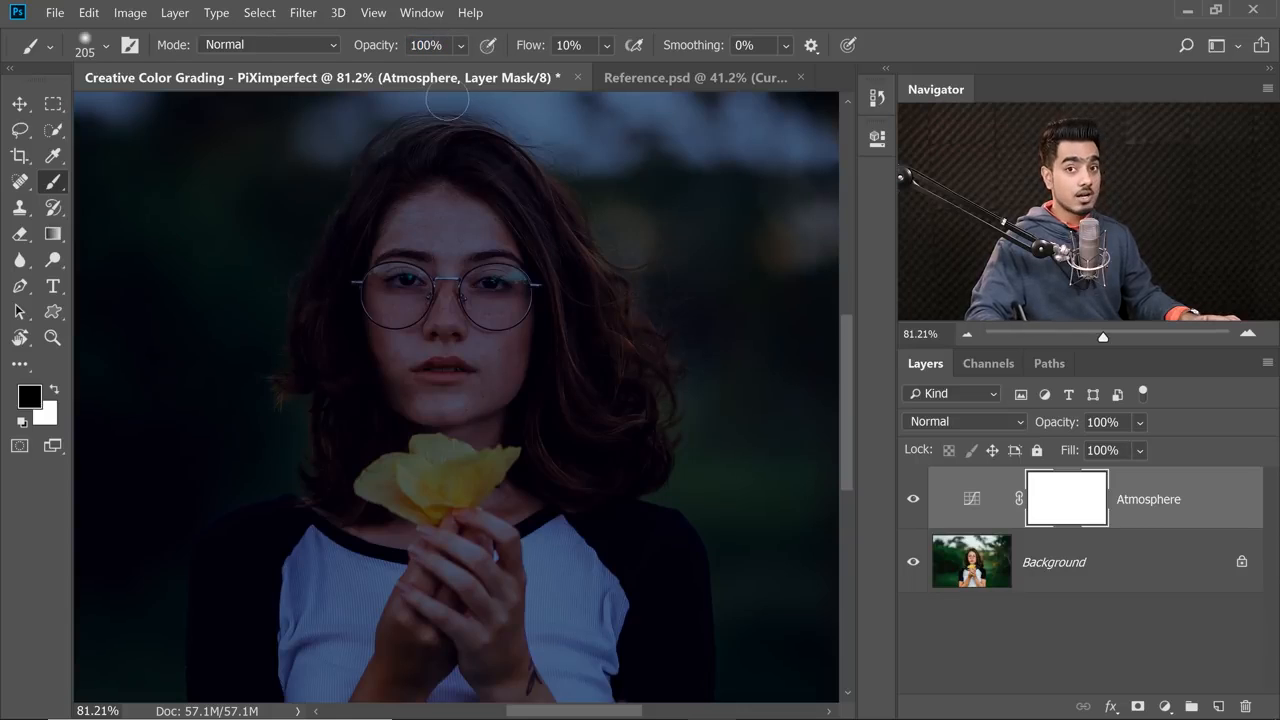
left_click(105, 46)
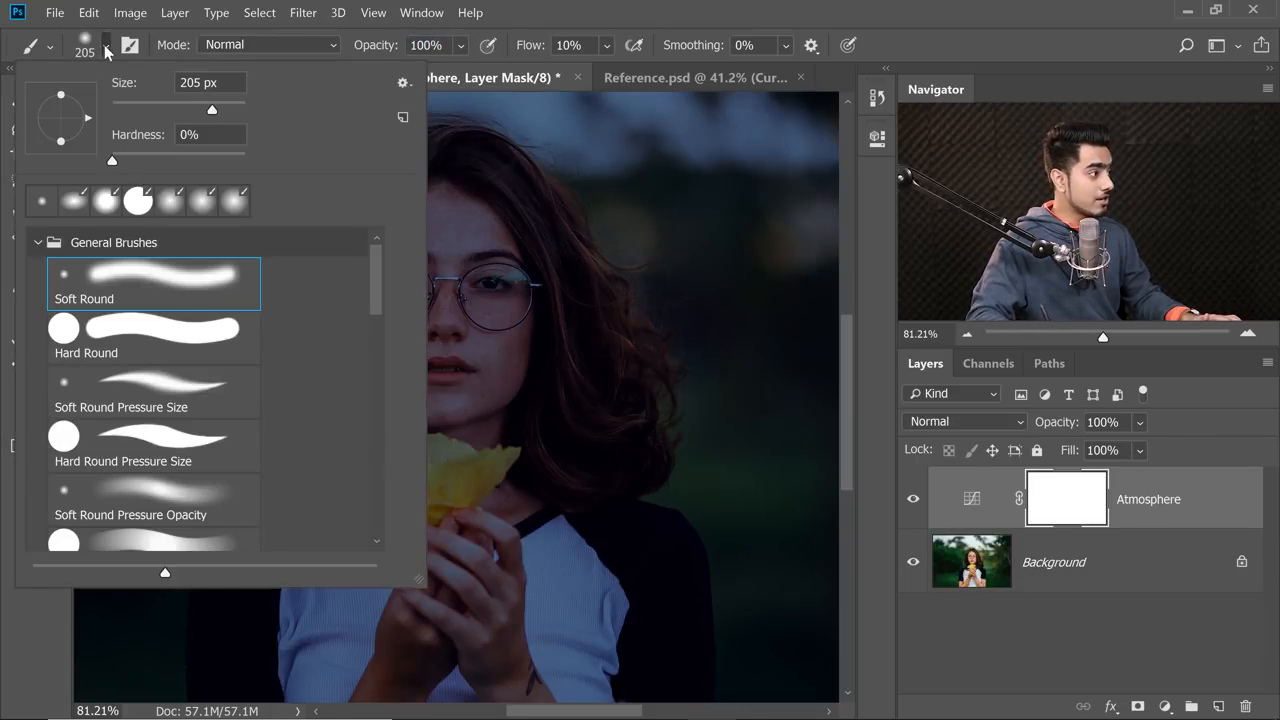
left_click_drag(373, 290, 375, 332)
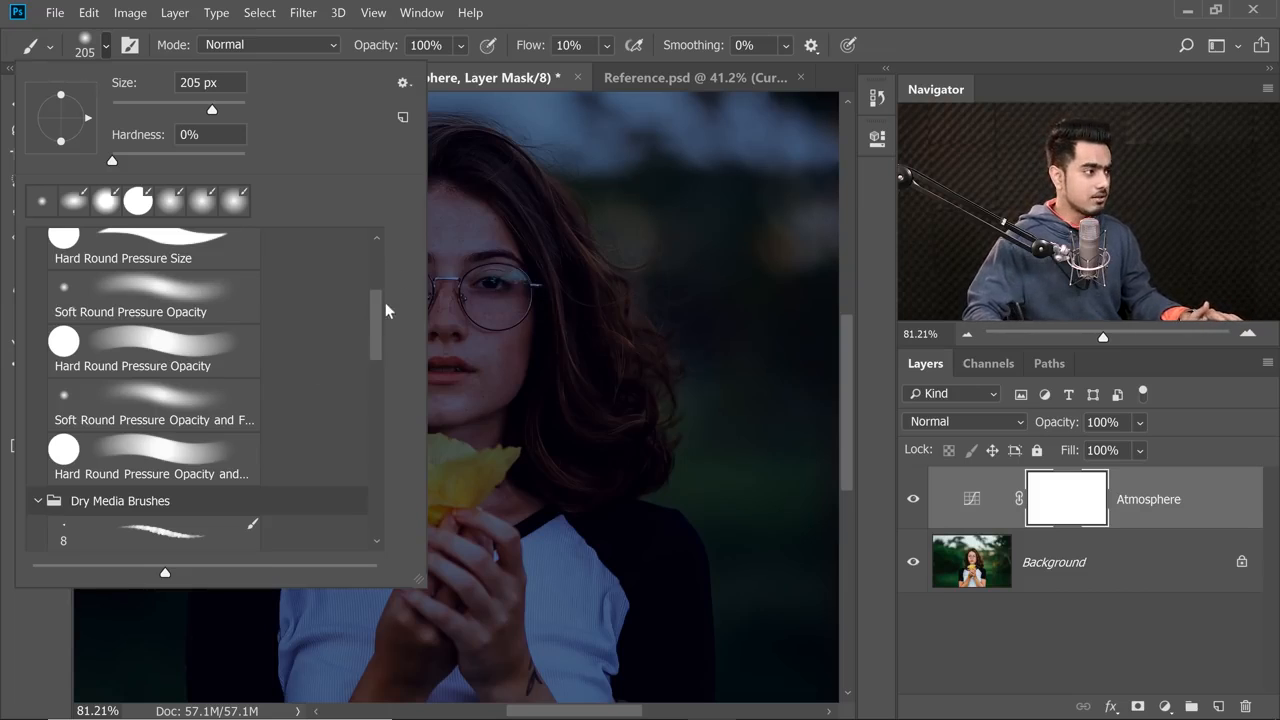
scroll(390, 290, "up", 4)
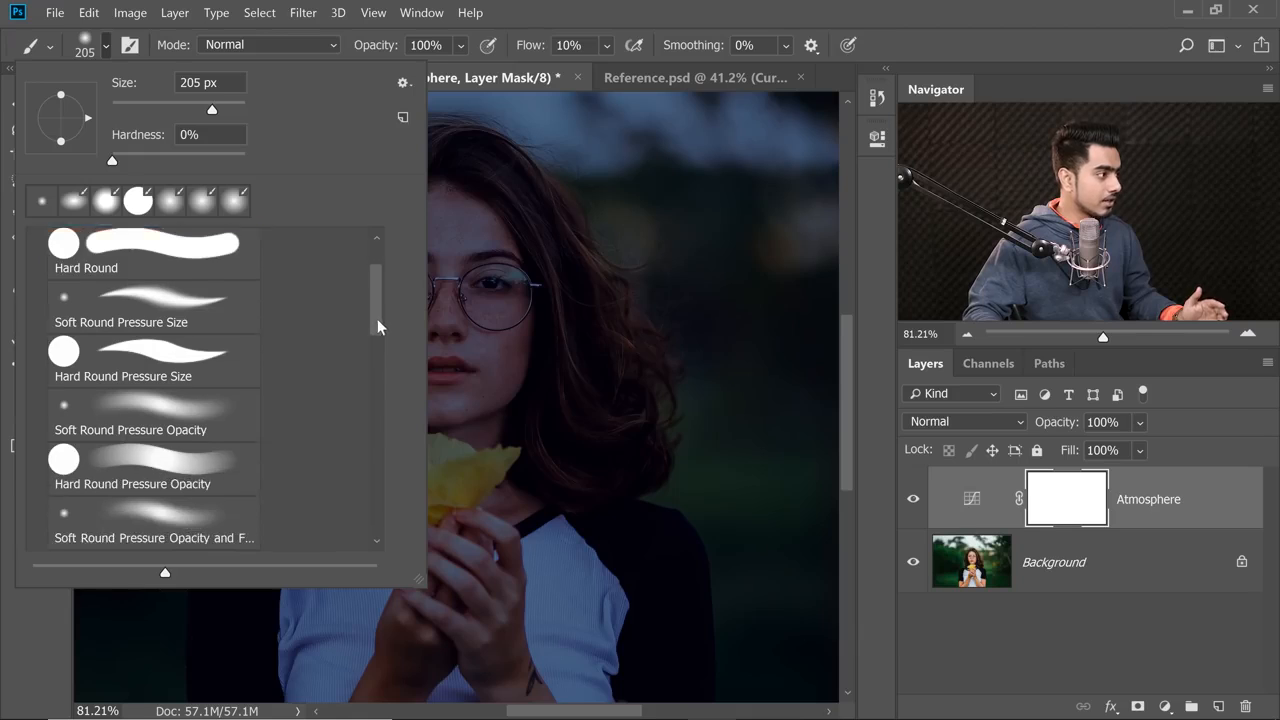
left_click_drag(377, 319, 380, 346)
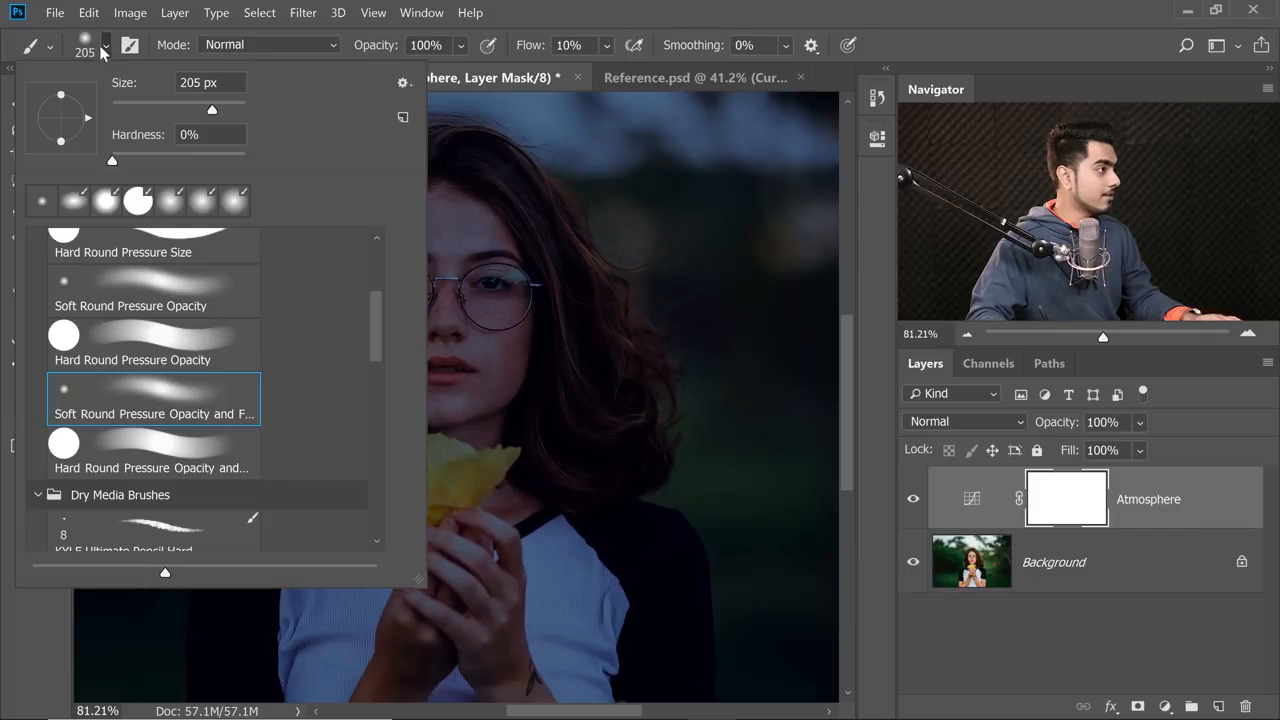
left_click(104, 50)
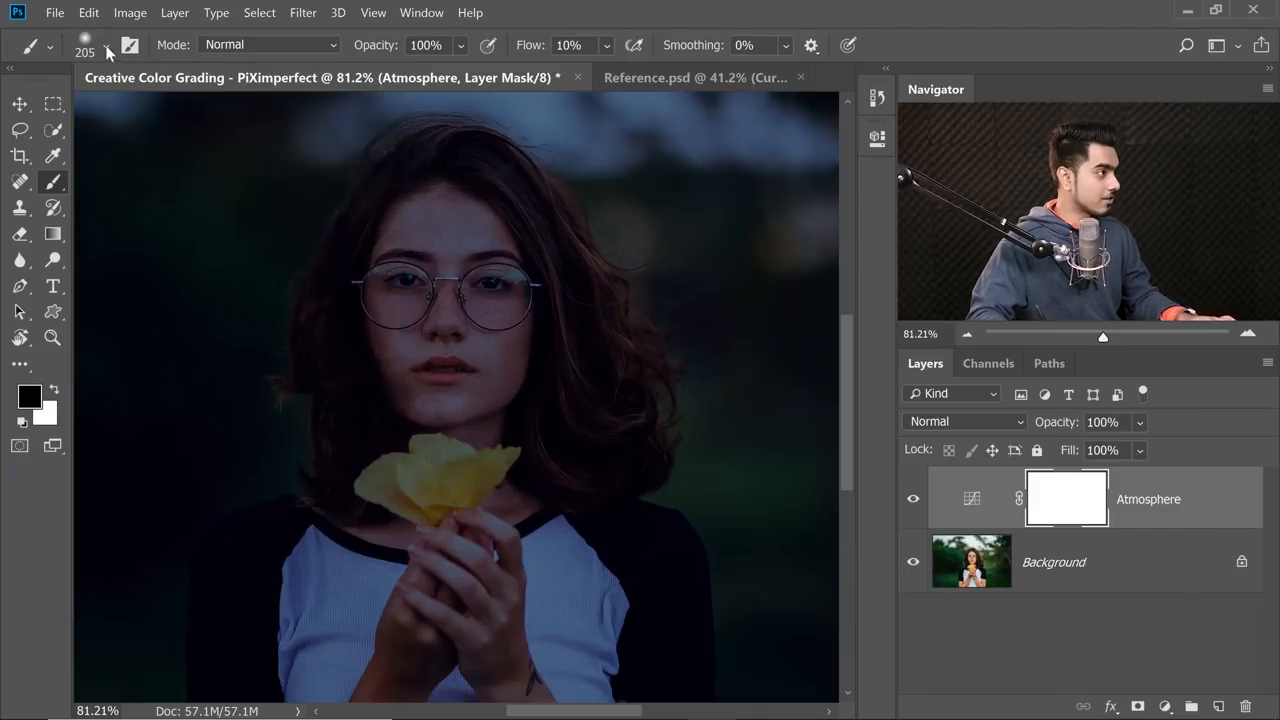
Paint black over the yellow flower on the Atmosphere mask to brighten its petals, reducing the brush size to 174 px.
left_click_drag(424, 311, 482, 311)
left_click_drag(484, 311, 455, 322)
left_click_drag(458, 403, 385, 330)
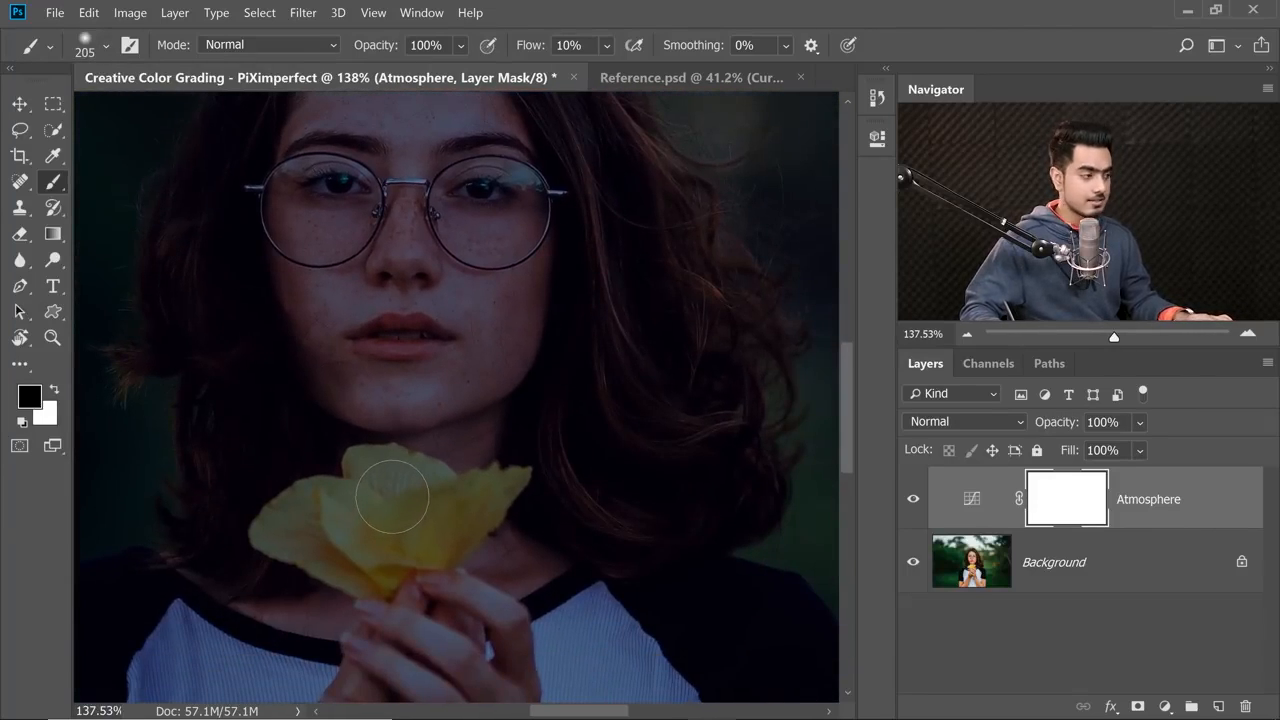
mouse_move(389, 499)
left_mouse_down()
mouse_move(410, 495)
mouse_move(423, 424)
left_mouse_up()
mouse_move(412, 476)
left_mouse_down()
mouse_move(414, 425)
mouse_move(438, 446)
mouse_move(432, 465)
mouse_move(492, 412)
mouse_move(450, 483)
mouse_move(507, 435)
left_mouse_up()
mouse_move(385, 470)
left_mouse_down()
mouse_move(323, 491)
mouse_move(508, 450)
mouse_move(404, 400)
left_mouse_up()
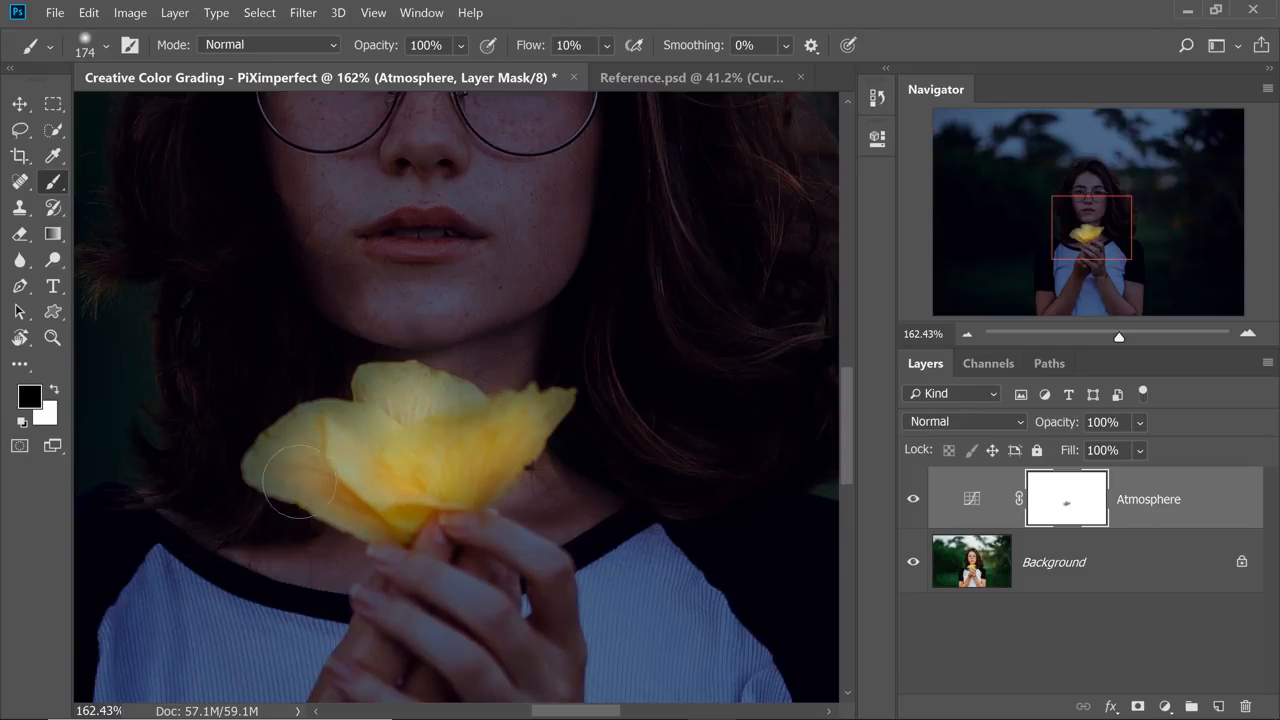
left_click_drag(352, 513, 405, 517)
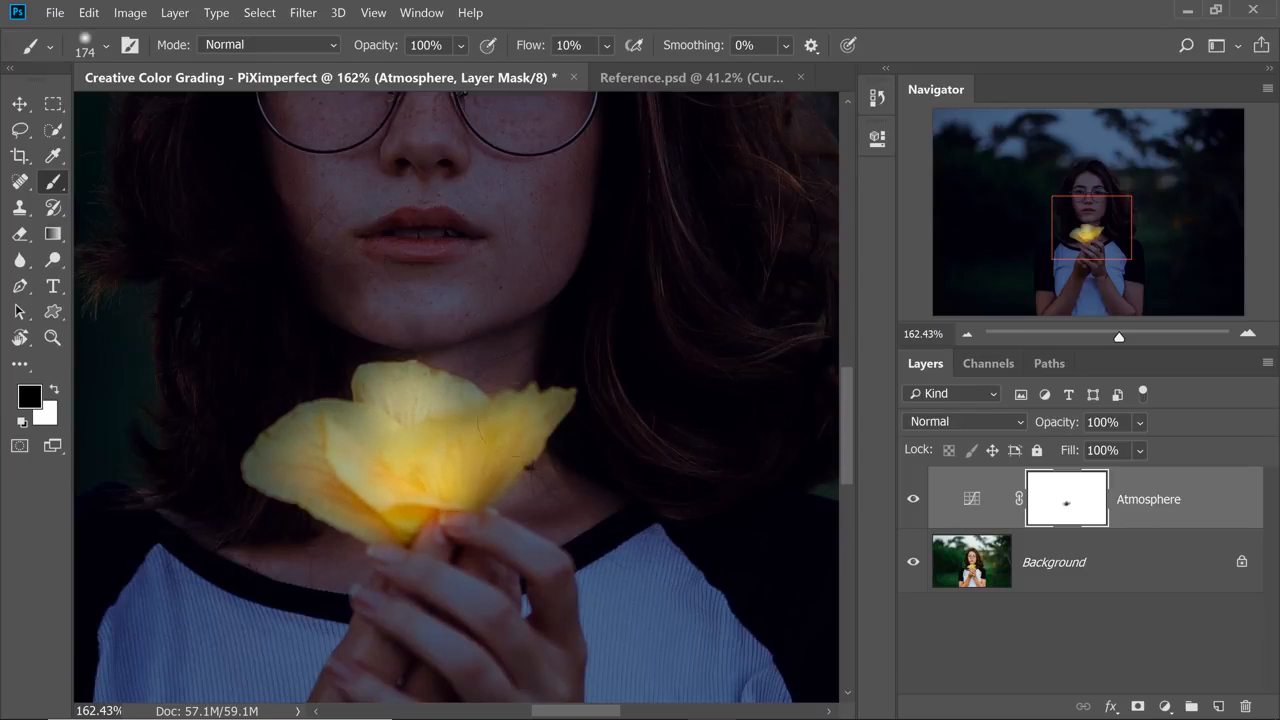
mouse_move(430, 487)
left_mouse_down()
mouse_move(388, 391)
mouse_move(281, 433)
mouse_move(381, 511)
mouse_move(548, 410)
mouse_move(348, 508)
mouse_move(476, 486)
left_mouse_up()
Enlarge the brush to about 706 px and paint black over the face on the Atmosphere mask to lighten it.
mouse_move(474, 274)
left_mouse_down()
mouse_move(460, 264)
mouse_move(451, 324)
mouse_move(470, 284)
left_mouse_up()
left_click_drag(423, 423, 735, 408)
left_click_drag(478, 445, 573, 430)
left_click_drag(463, 306, 457, 368)
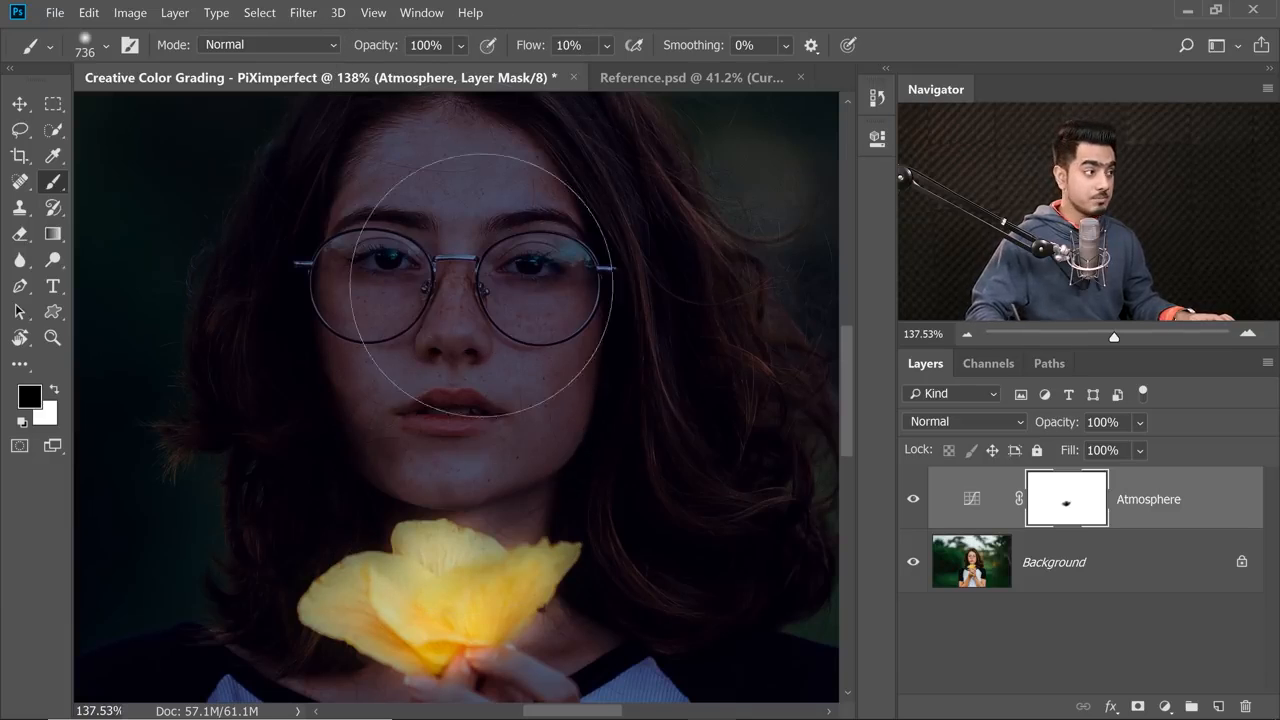
left_click_drag(457, 269, 451, 293)
mouse_move(442, 470)
left_mouse_down()
mouse_move(467, 224)
mouse_move(422, 500)
mouse_move(464, 484)
left_mouse_up()
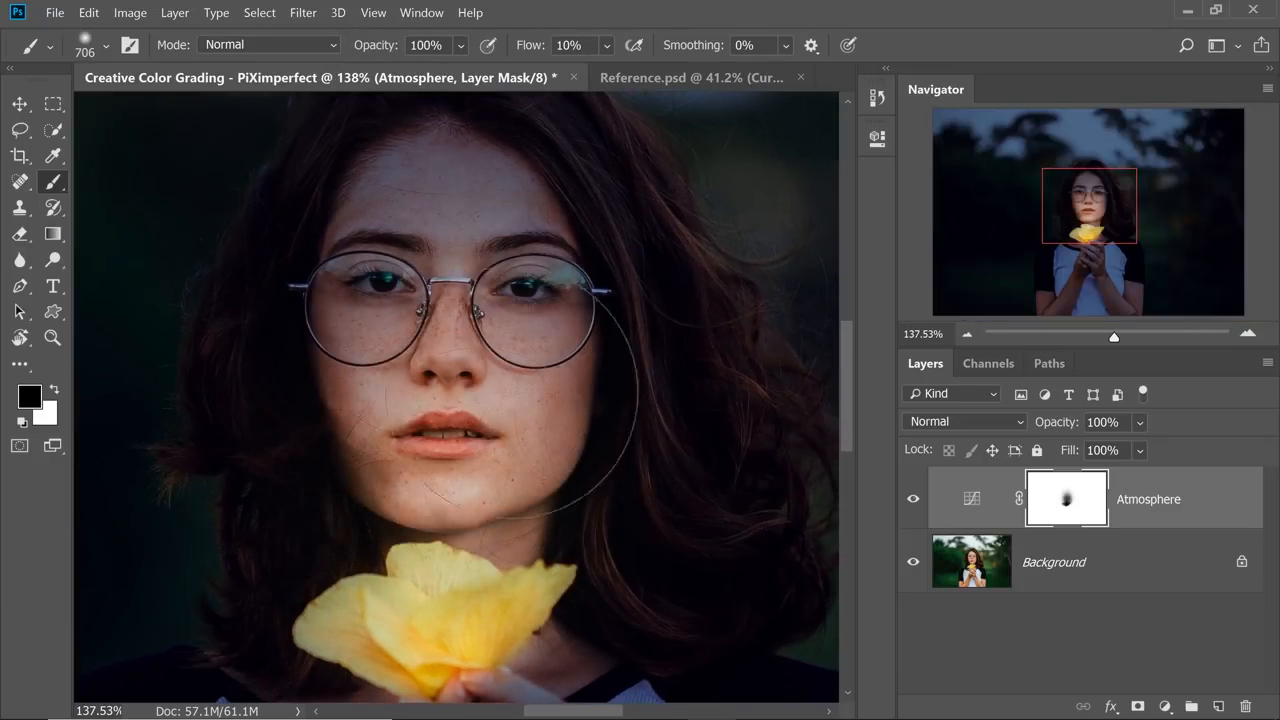
Compare the whole portrait with the Atmosphere layer mask disabled and enabled again.
scroll(578, 351, "down", 8)
scroll(590, 360, "down", 3)
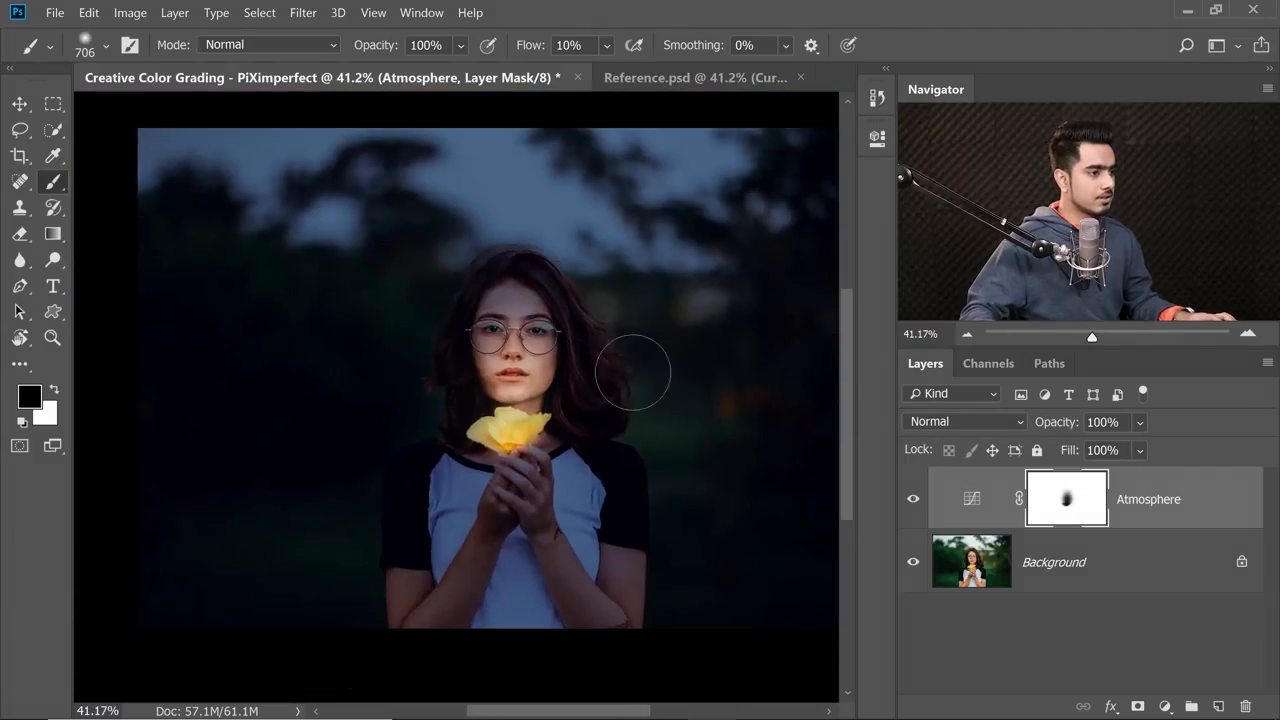
left_click(1065, 500, "shift")
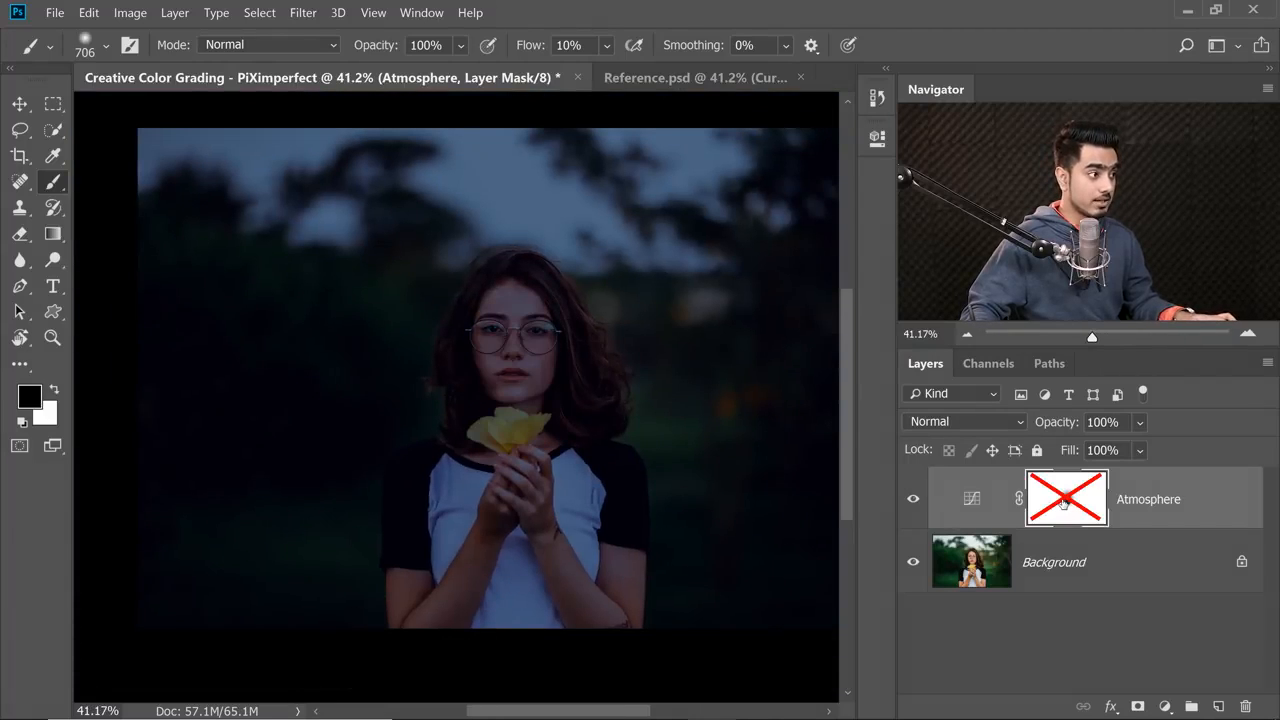
left_click(1065, 502, "shift")
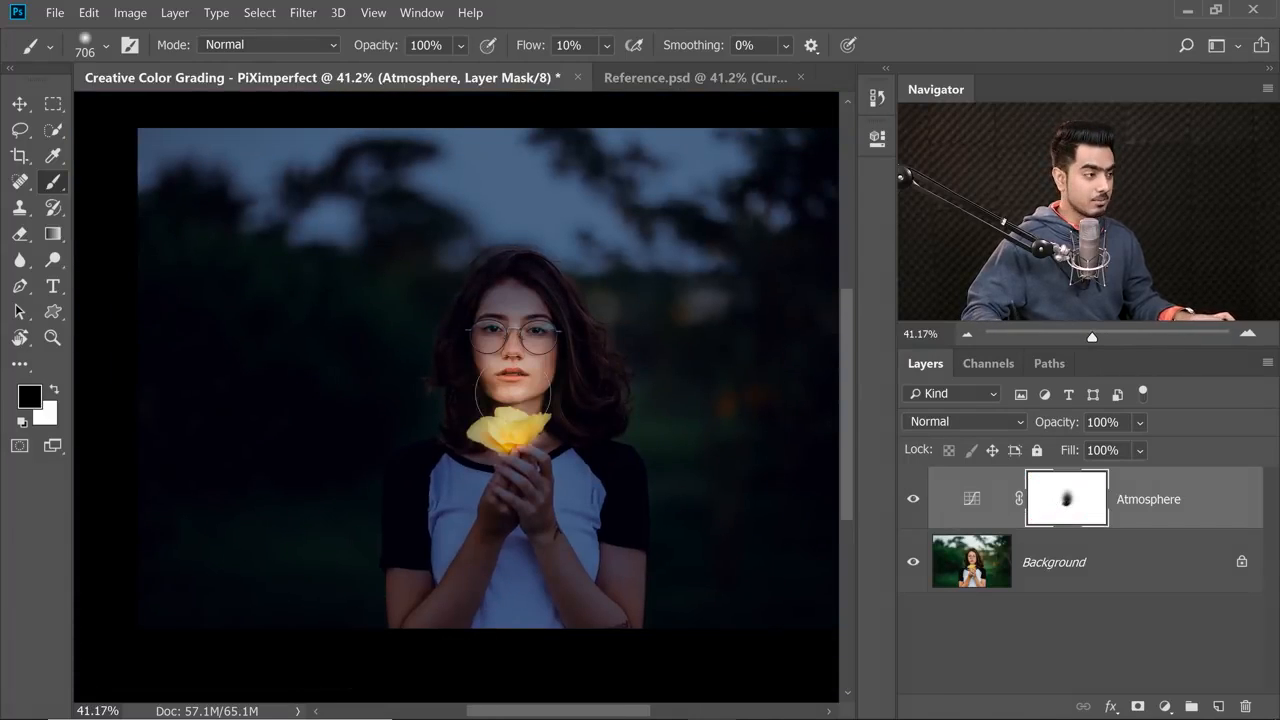
Paint black on the Atmosphere mask over the hair around the face with the 706 px brush.
scroll(453, 389, "up", 6)
scroll(455, 434, "down", 1)
mouse_move(408, 430)
left_mouse_down()
mouse_move(443, 366)
mouse_move(437, 540)
mouse_move(403, 566)
left_mouse_up()
left_click_drag(611, 503, 631, 525)
mouse_move(386, 421)
left_mouse_down()
mouse_move(445, 417)
mouse_move(440, 435)
left_mouse_up()
mouse_move(372, 478)
left_mouse_down()
mouse_move(424, 461)
mouse_move(378, 516)
left_mouse_up()
Paint black over the background beside the hair, and cover that spill with white, raising the flow to 100%.
left_click_drag(610, 385, 312, 446)
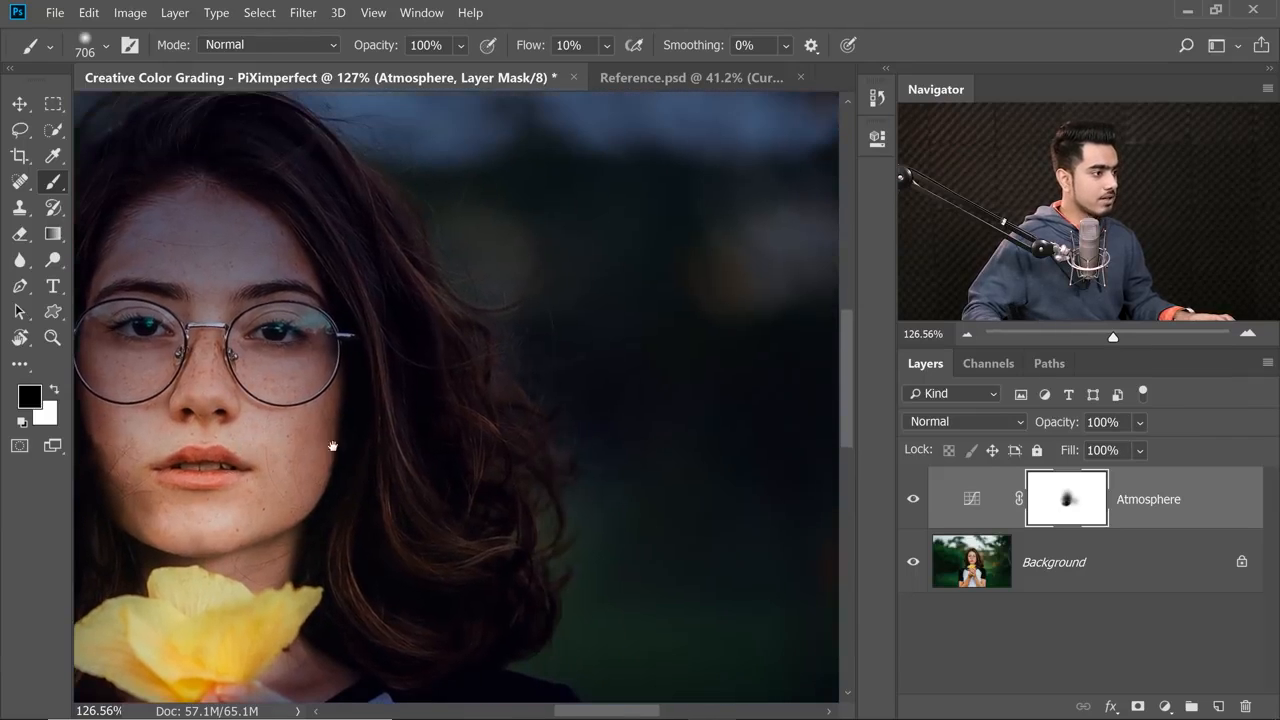
left_click_drag(701, 393, 695, 417)
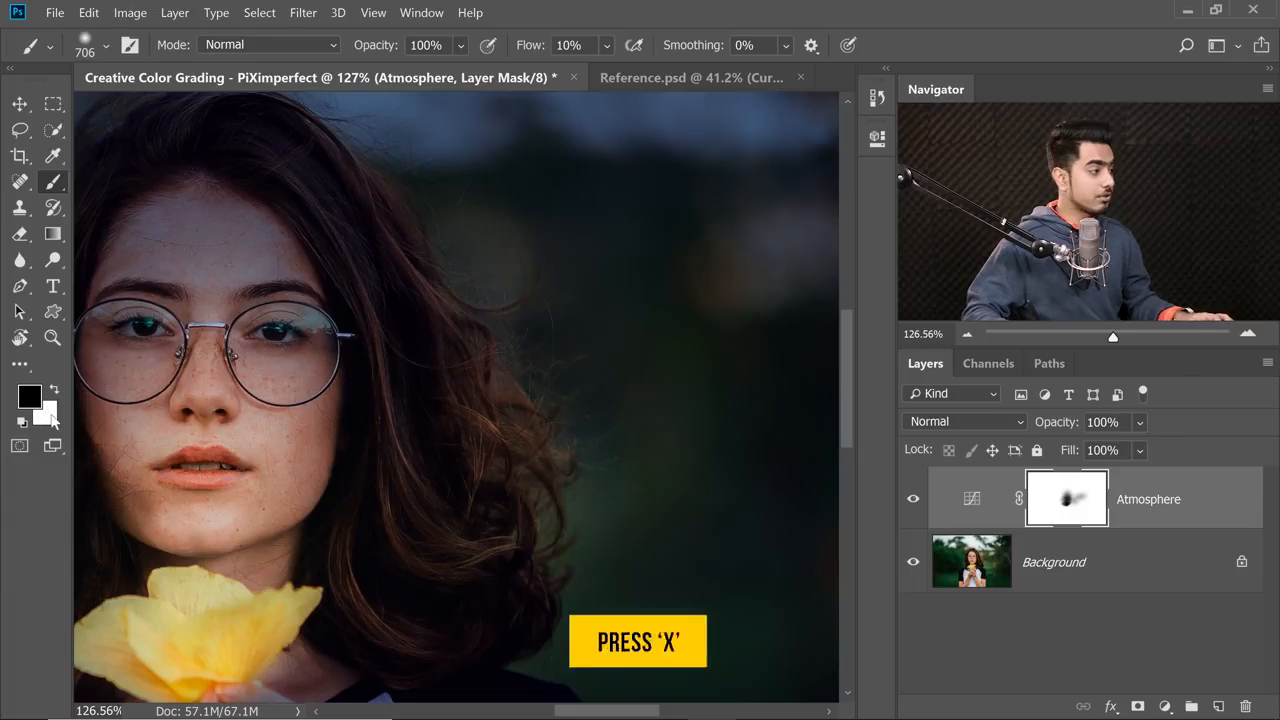
mouse_move(584, 379)
left_mouse_down()
mouse_move(707, 535)
mouse_move(622, 368)
mouse_move(634, 526)
mouse_move(601, 465)
mouse_move(661, 517)
left_mouse_up()
scroll(612, 427, "down", 2)
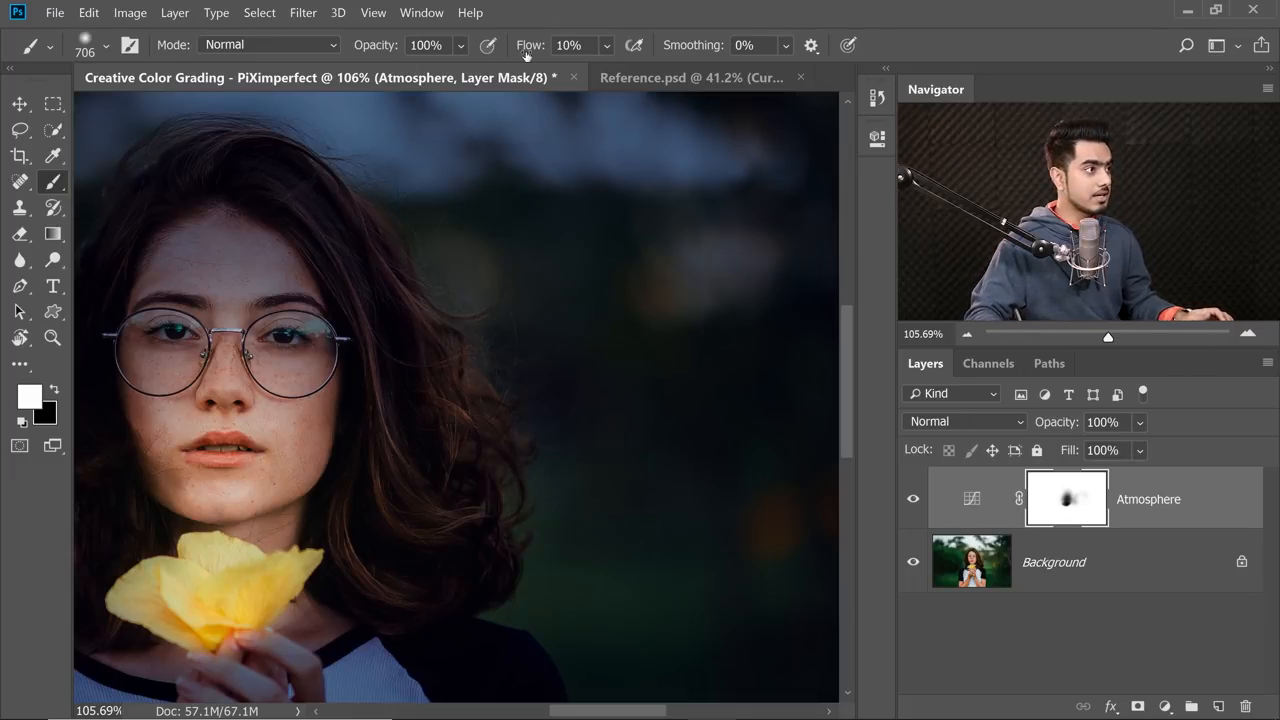
type("100")
key("Return")
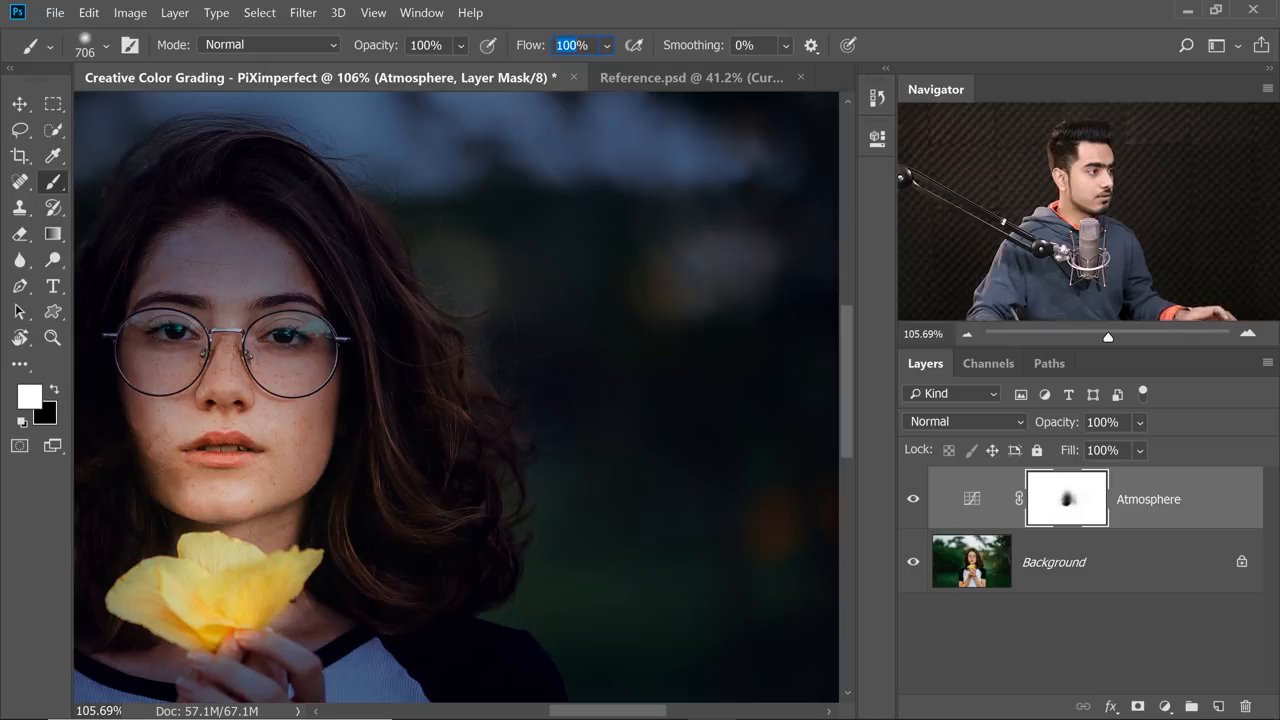
Return to black at 10% flow, set the brush to 753 px and brighten the lower hair and neck on the mask.
mouse_move(370, 500)
left_mouse_down()
mouse_move(517, 414)
mouse_move(522, 424)
mouse_move(457, 439)
left_mouse_up()
key("x")
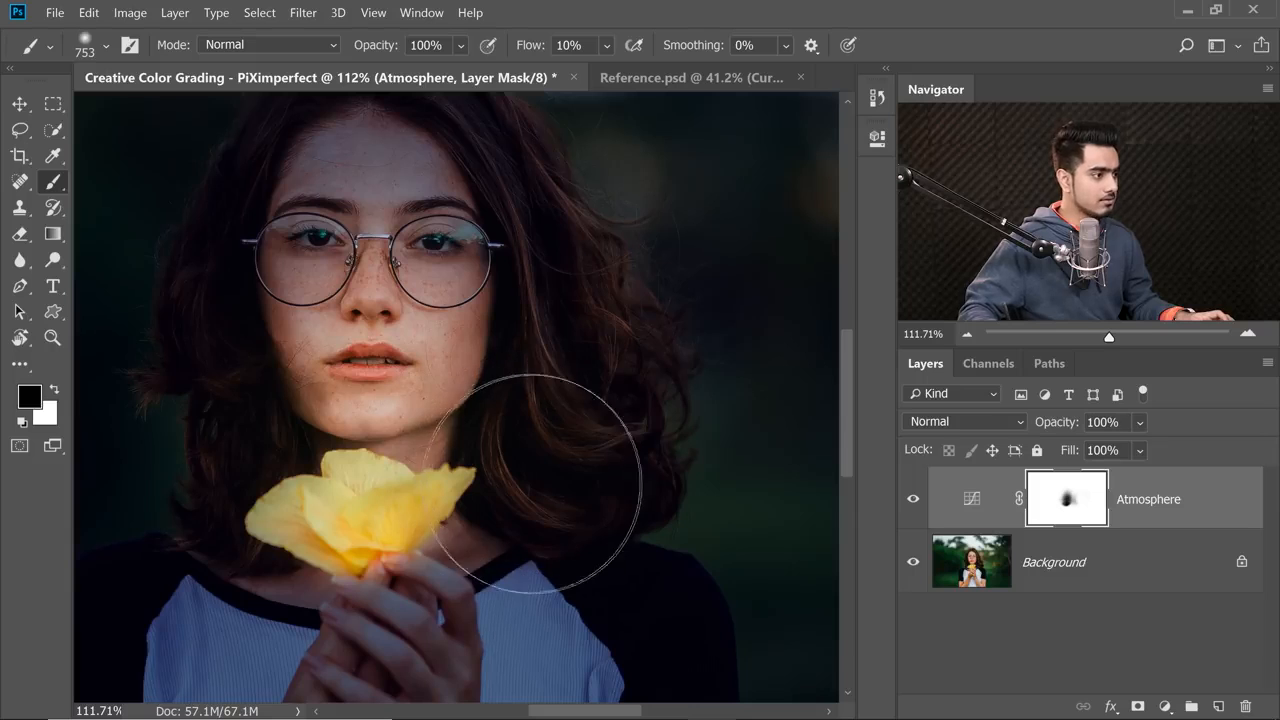
left_click_drag(318, 411, 428, 441)
left_click_drag(485, 544, 500, 395)
mouse_move(558, 492)
left_mouse_down()
mouse_move(534, 411)
mouse_move(522, 435)
left_mouse_up()
scroll(534, 445, "down", 2)
Paint black over the shirt and hands below the flower with an 866 px brush to spread the glow.
left_click_drag(371, 414, 466, 429)
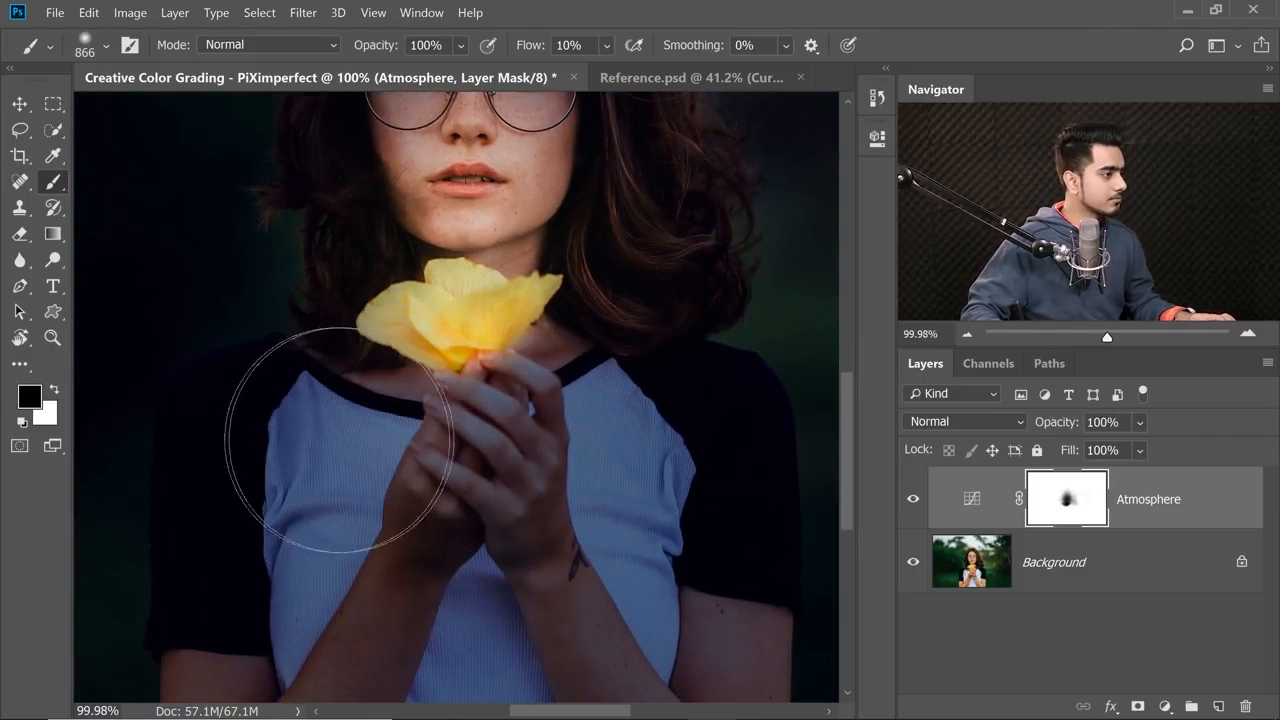
left_click_drag(635, 443, 609, 409)
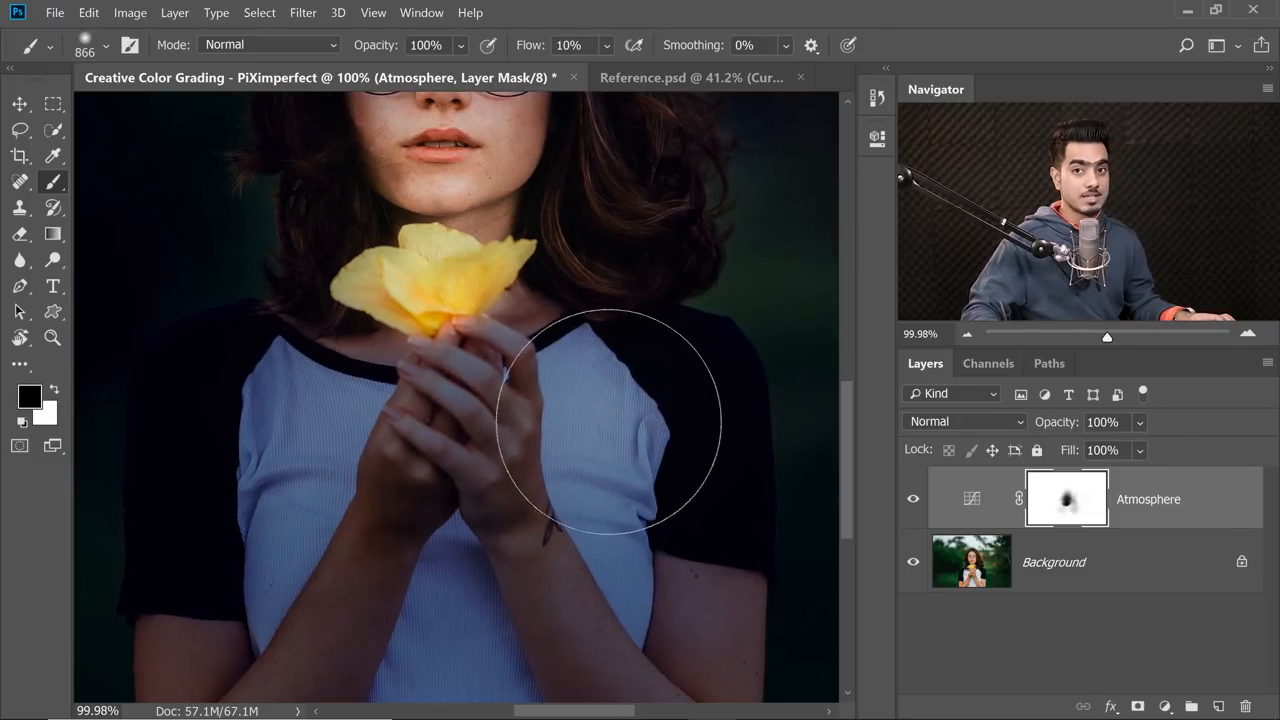
left_click_drag(466, 405, 486, 366)
left_click_drag(443, 478, 443, 446)
left_click_drag(468, 364, 452, 404)
left_click_drag(479, 503, 478, 418)
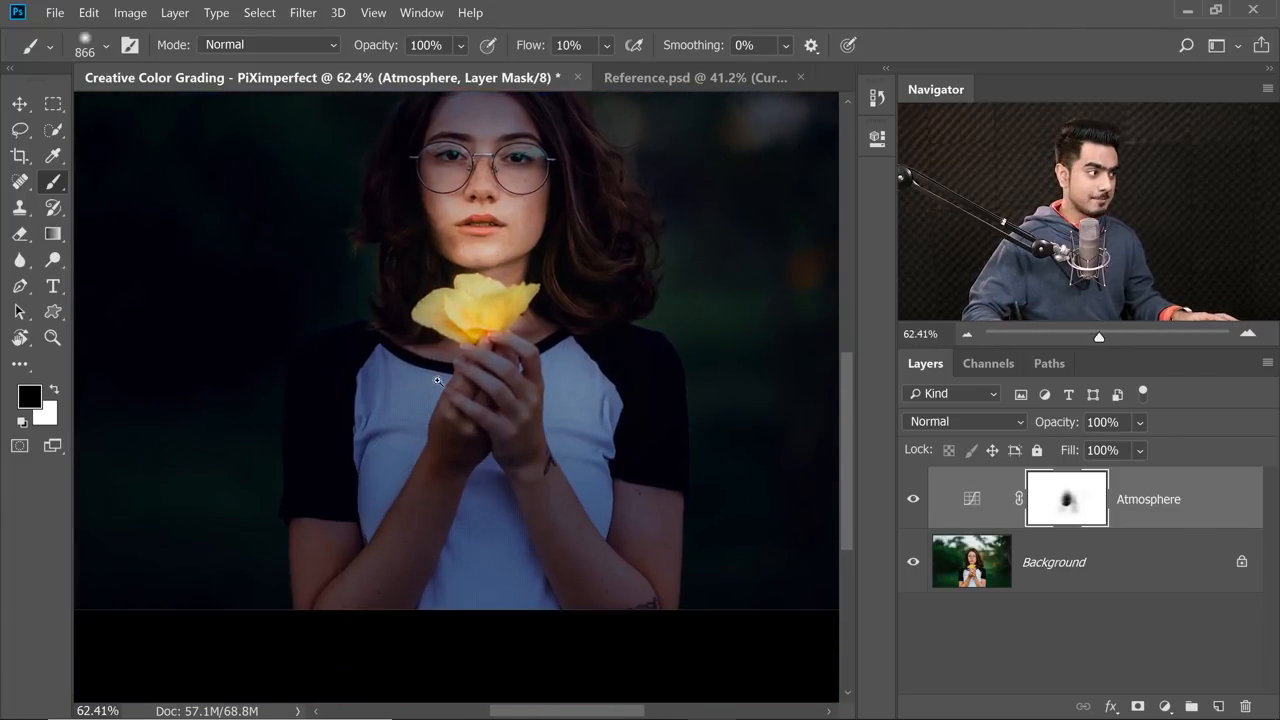
Reduce the brush to 844 px and paint black on the mask along the forearms and the sides of the shirt.
left_click_drag(434, 382, 461, 382)
left_click_drag(448, 360, 459, 418)
left_click_drag(377, 451, 363, 471)
left_click_drag(598, 540, 552, 560)
mouse_move(684, 456)
left_mouse_down()
mouse_move(686, 480)
mouse_move(607, 505)
left_mouse_up()
left_click_drag(593, 506, 572, 506)
left_click_drag(394, 530, 417, 516)
left_click_drag(420, 450, 444, 391)
left_click_drag(381, 577, 391, 577)
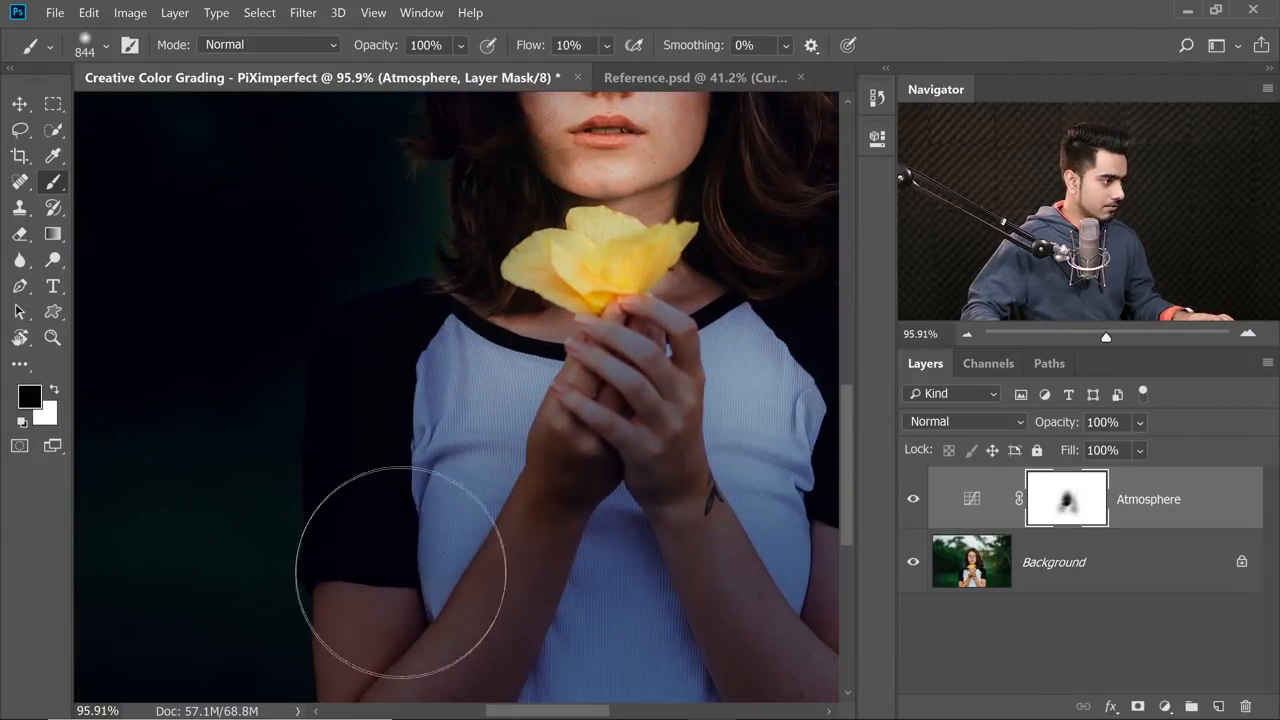
left_click_drag(483, 455, 320, 418)
left_click_drag(655, 517, 628, 388)
mouse_move(440, 292)
left_mouse_down()
mouse_move(433, 350)
mouse_move(463, 348)
mouse_move(445, 384)
left_mouse_up()
Shrink the brush to 70 px and paint black on the mask over the fingers nearest the flower, enlarging it to 80 px.
left_click_drag(533, 377, 320, 352)
mouse_move(535, 410)
left_mouse_down()
mouse_move(404, 354)
mouse_move(427, 369)
left_mouse_up()
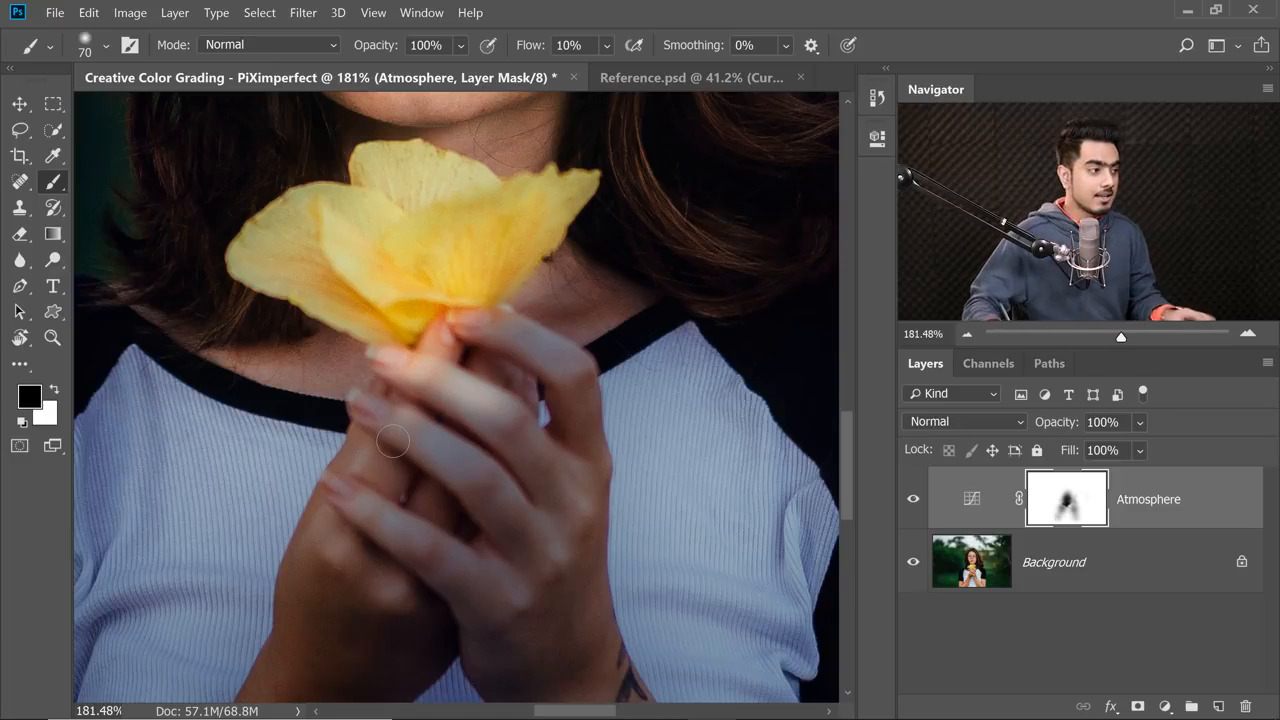
scroll(543, 436, "up", 3)
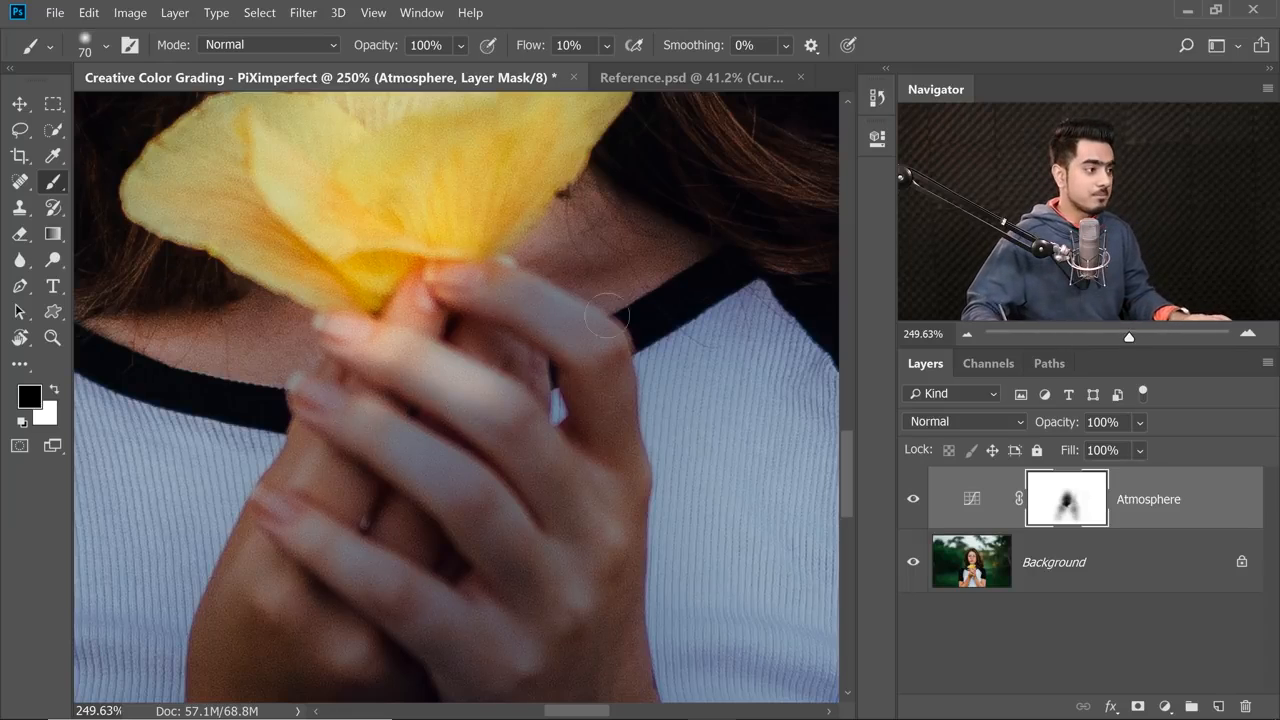
scroll(541, 383, "down", 3)
key("bracketright")
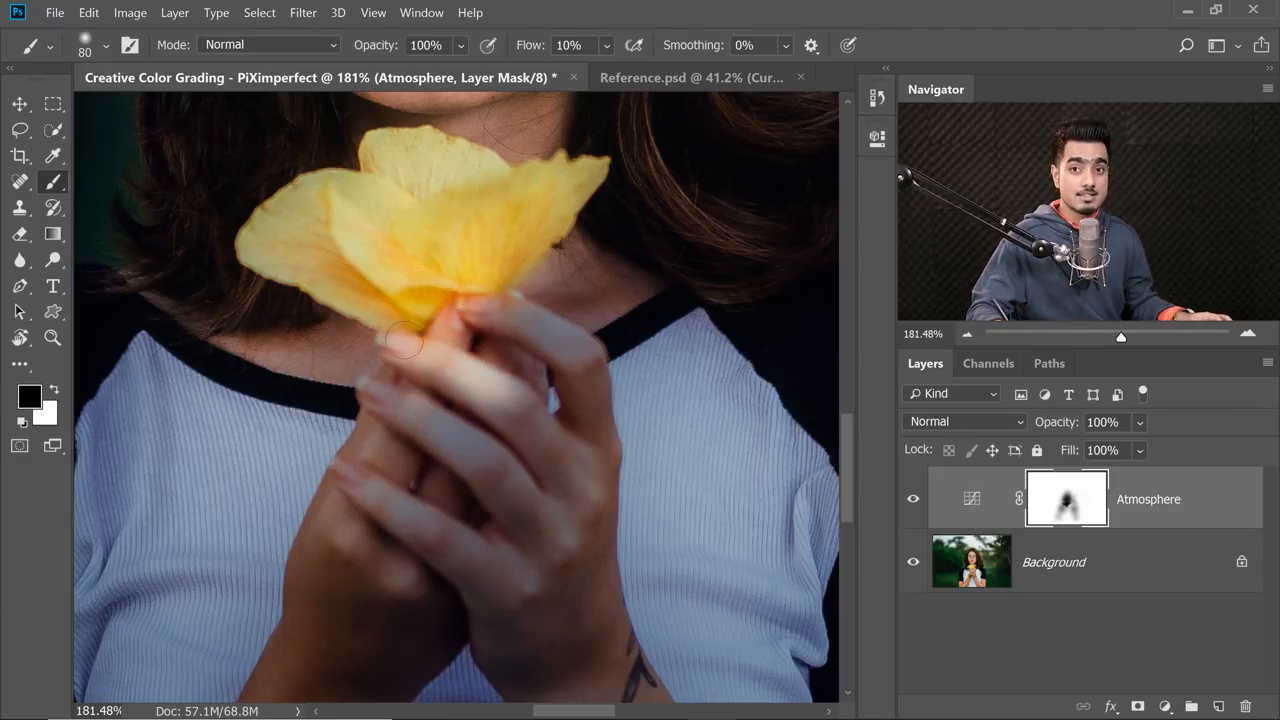
Switch between white and black and refine the finger highlights on the mask with a 54 to 69 px brush.
key("x")
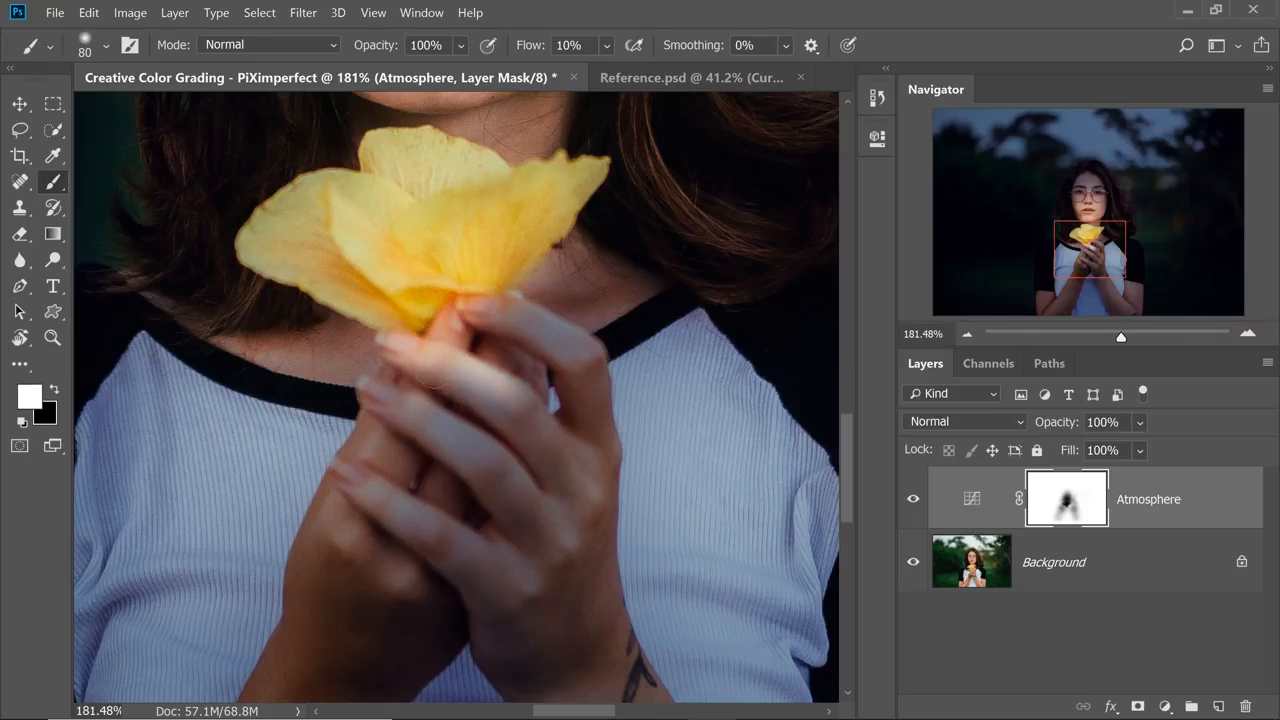
left_click_drag(532, 315, 558, 333)
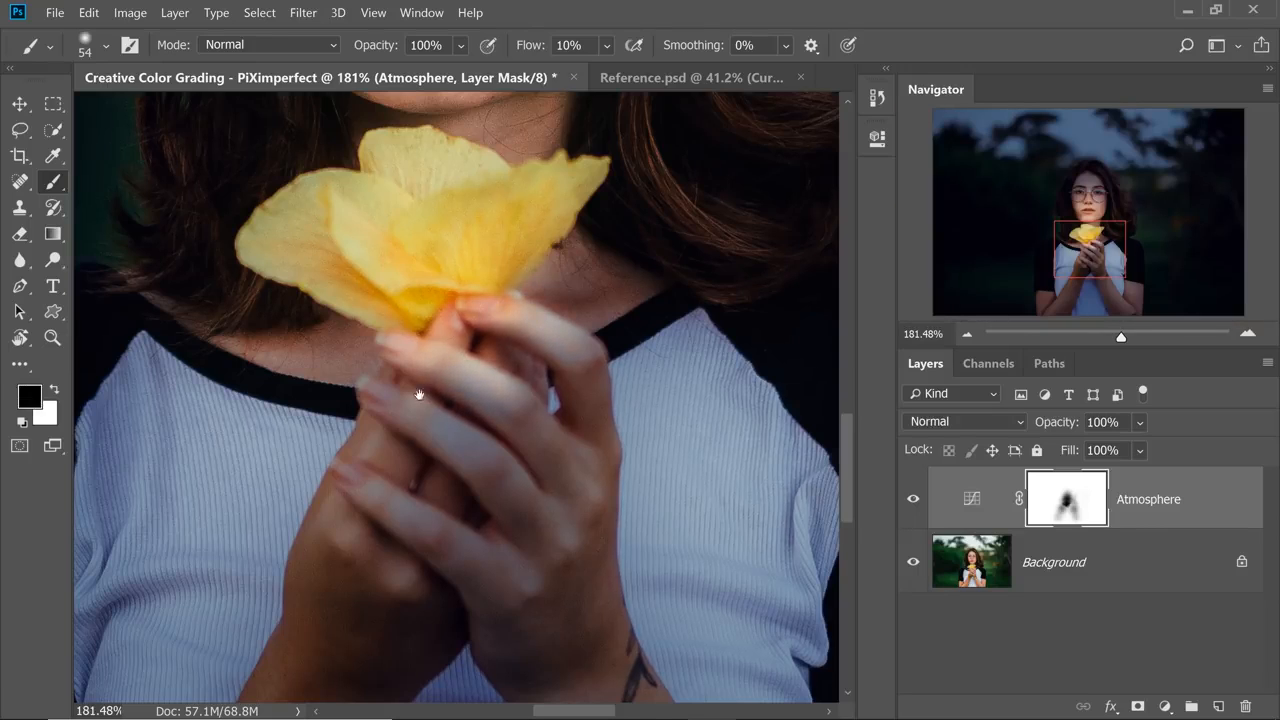
left_click_drag(451, 314, 464, 292)
left_click_drag(396, 373, 433, 388)
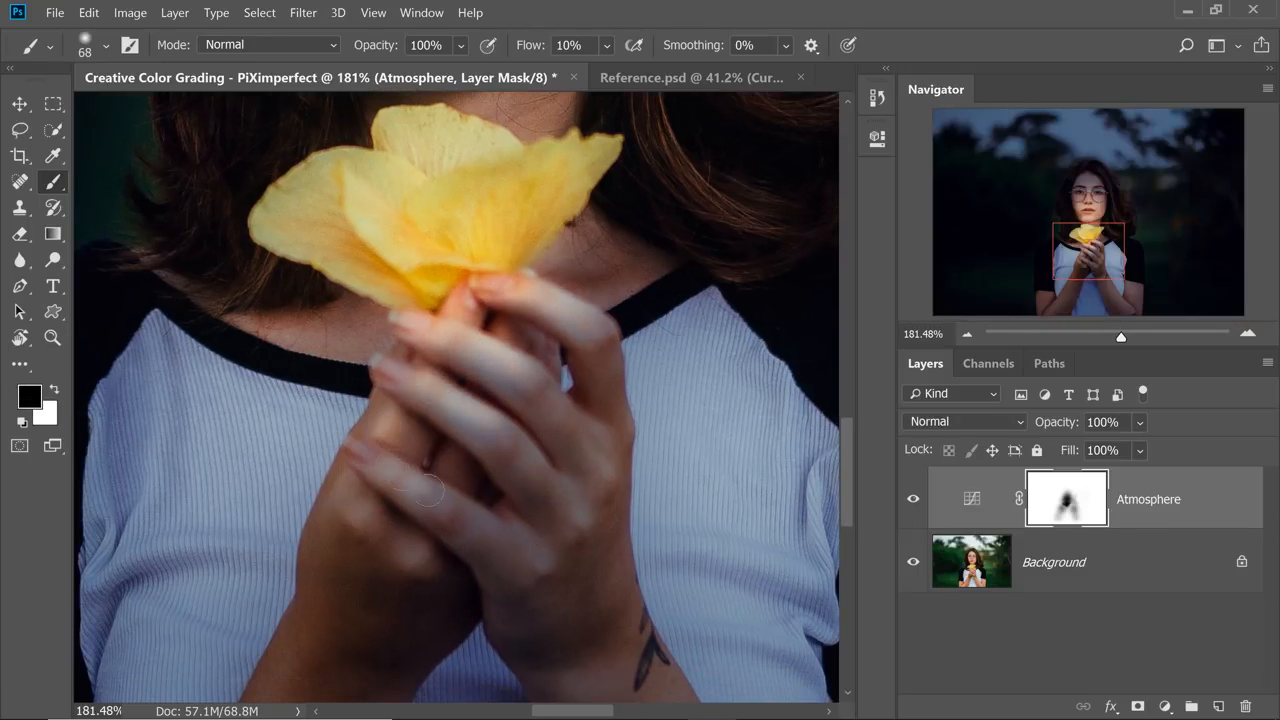
left_click_drag(403, 475, 474, 516)
scroll(446, 600, "down", 3)
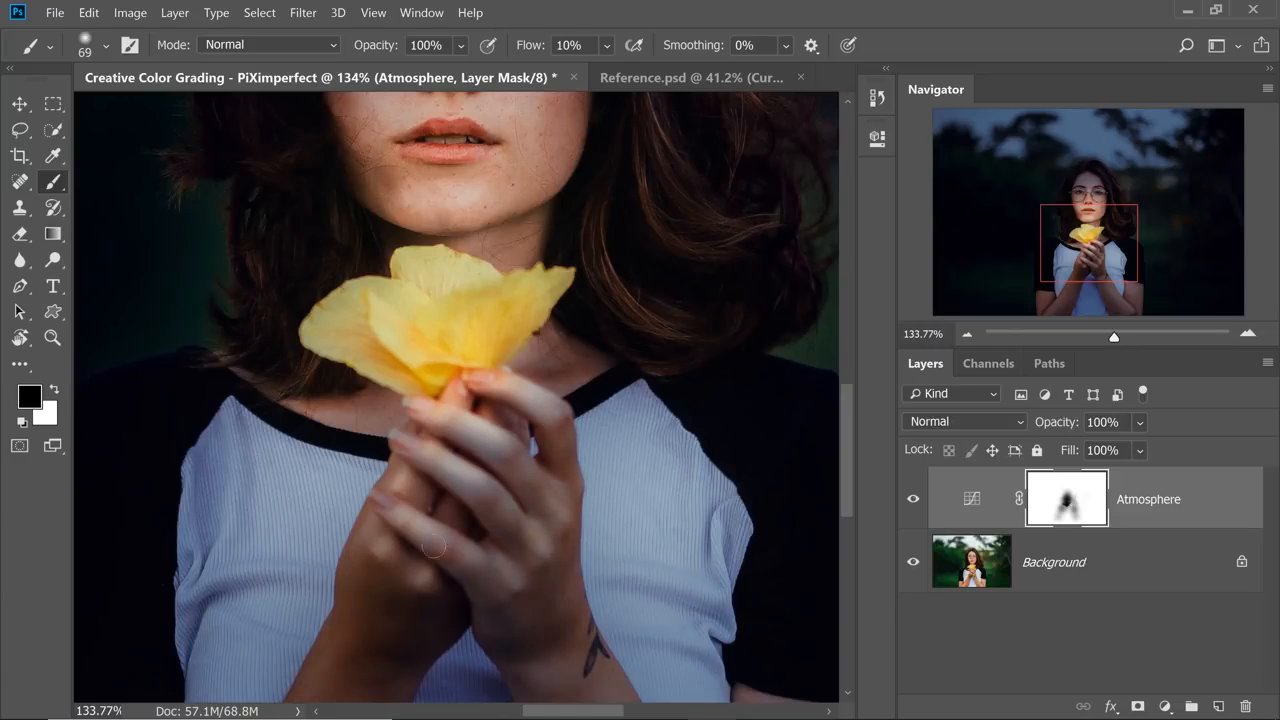
Enlarge the brush to 938 px and softly paint black on the mask over the chest around the hands.
scroll(472, 378, "down", 7)
scroll(466, 378, "up", 3)
left_click_drag(448, 415, 714, 420)
left_click_drag(516, 443, 580, 451)
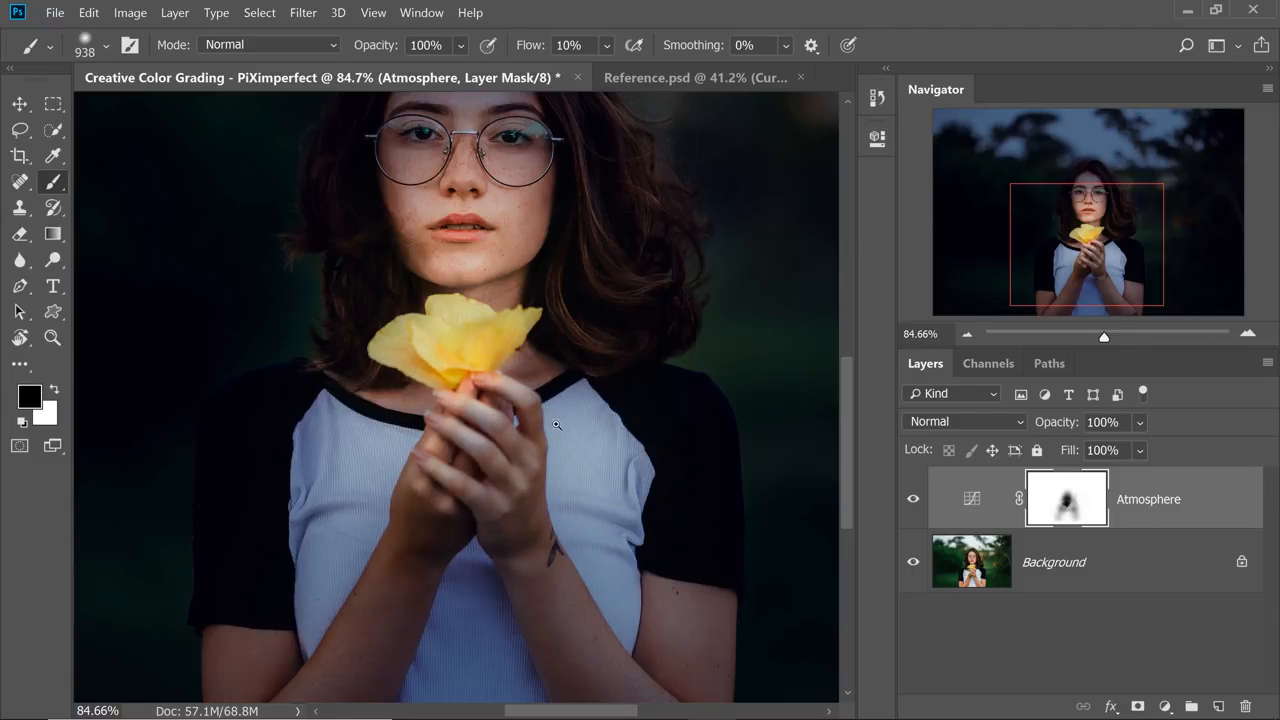
scroll(557, 423, "down", 2)
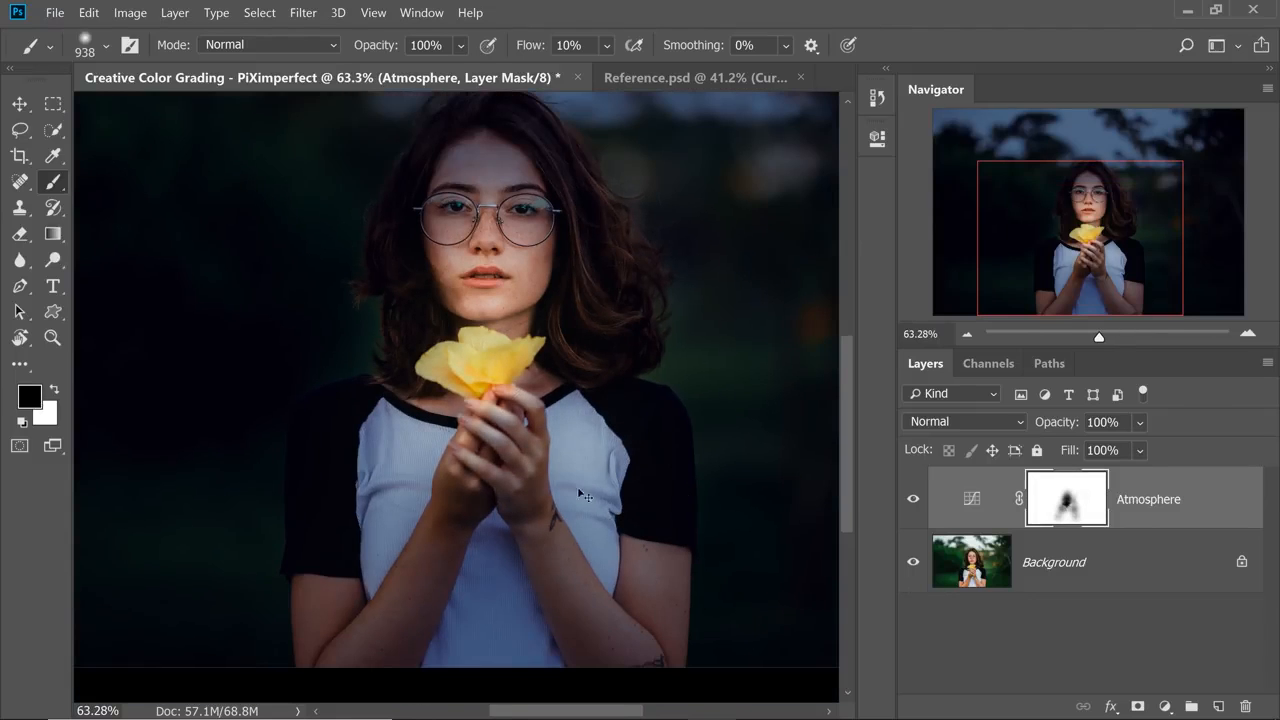
scroll(620, 515, "down", 1)
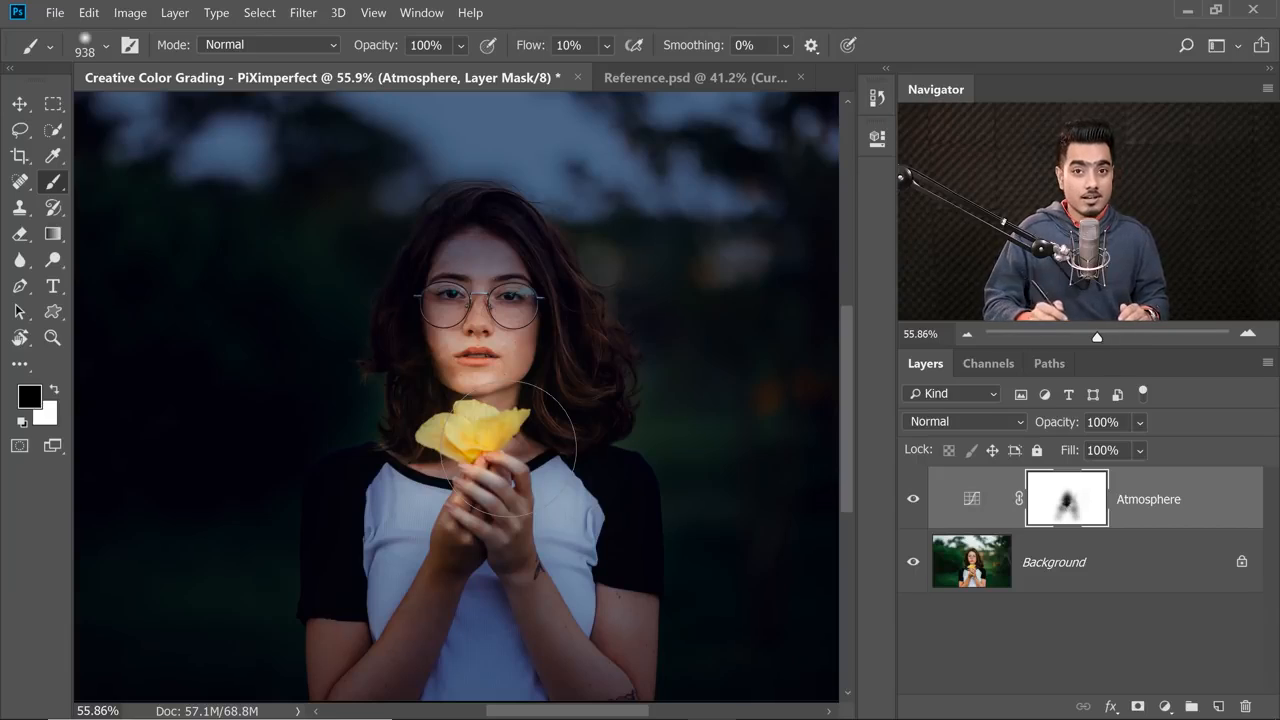
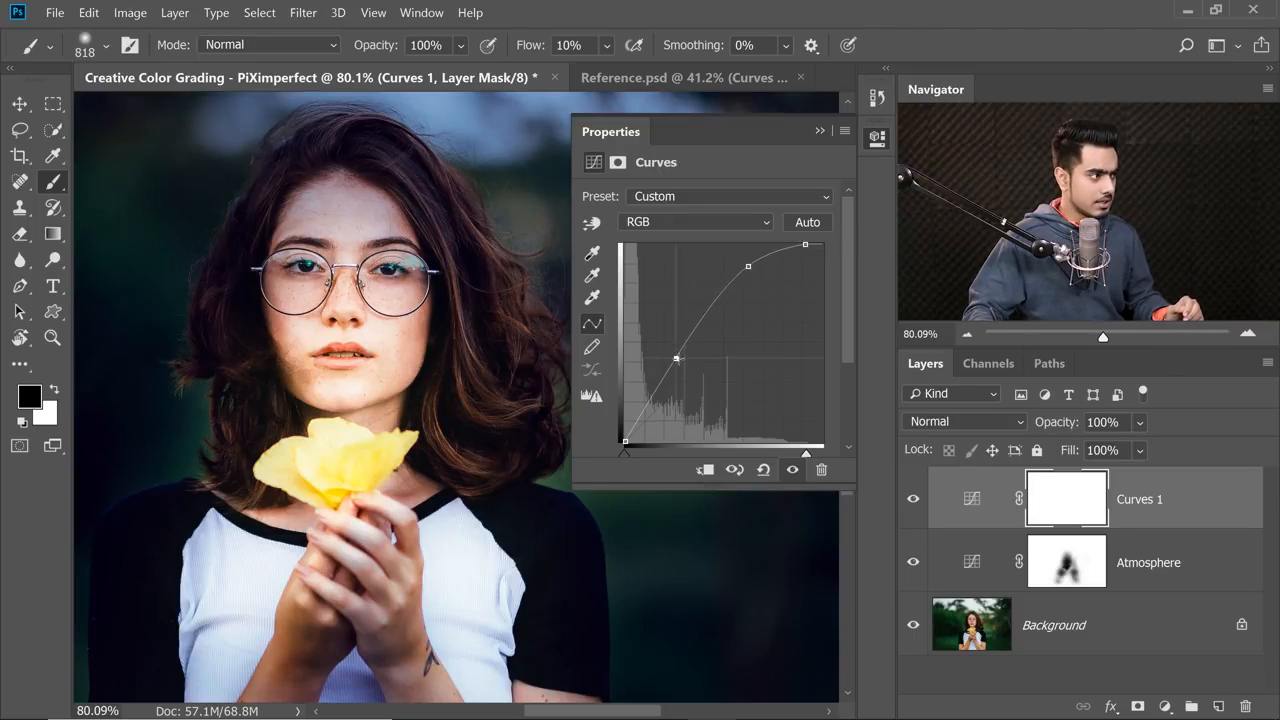
Fine-tune the lower point of the RGB curve and lower the Blue curve's white endpoint to warm the highlights of Curves 1.
left_click_drag(676, 357, 679, 359)
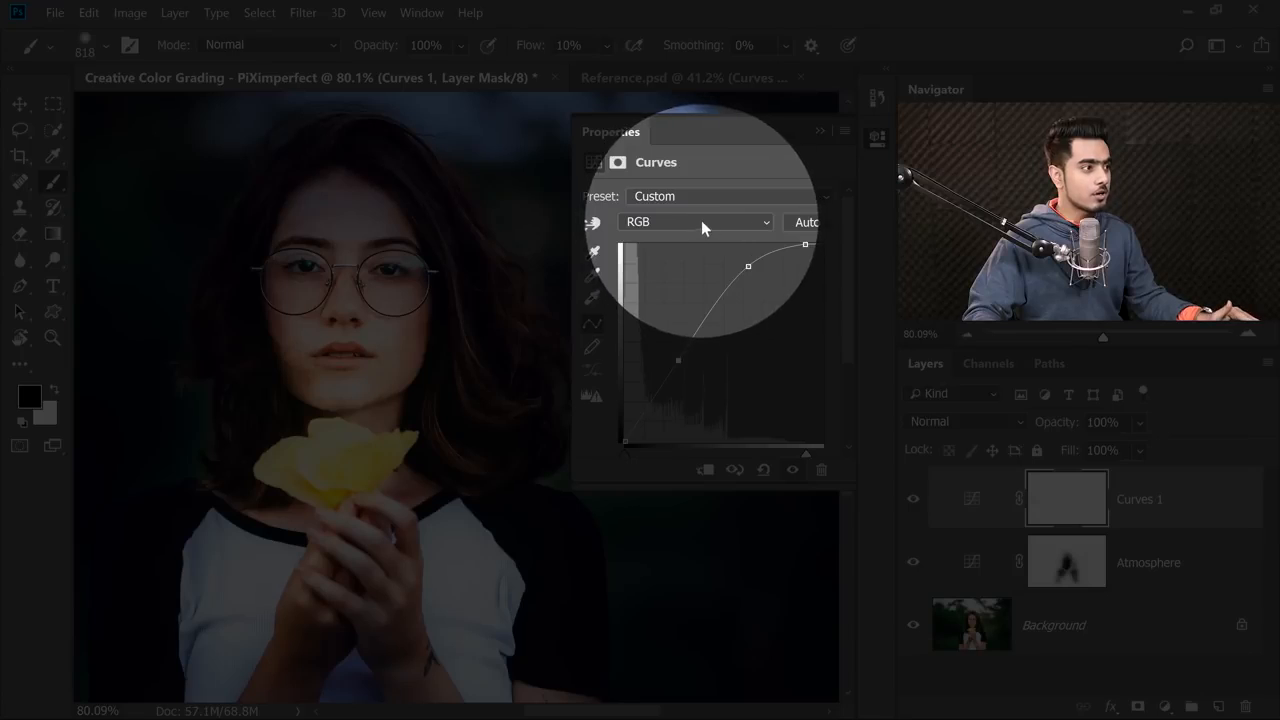
left_click(700, 222)
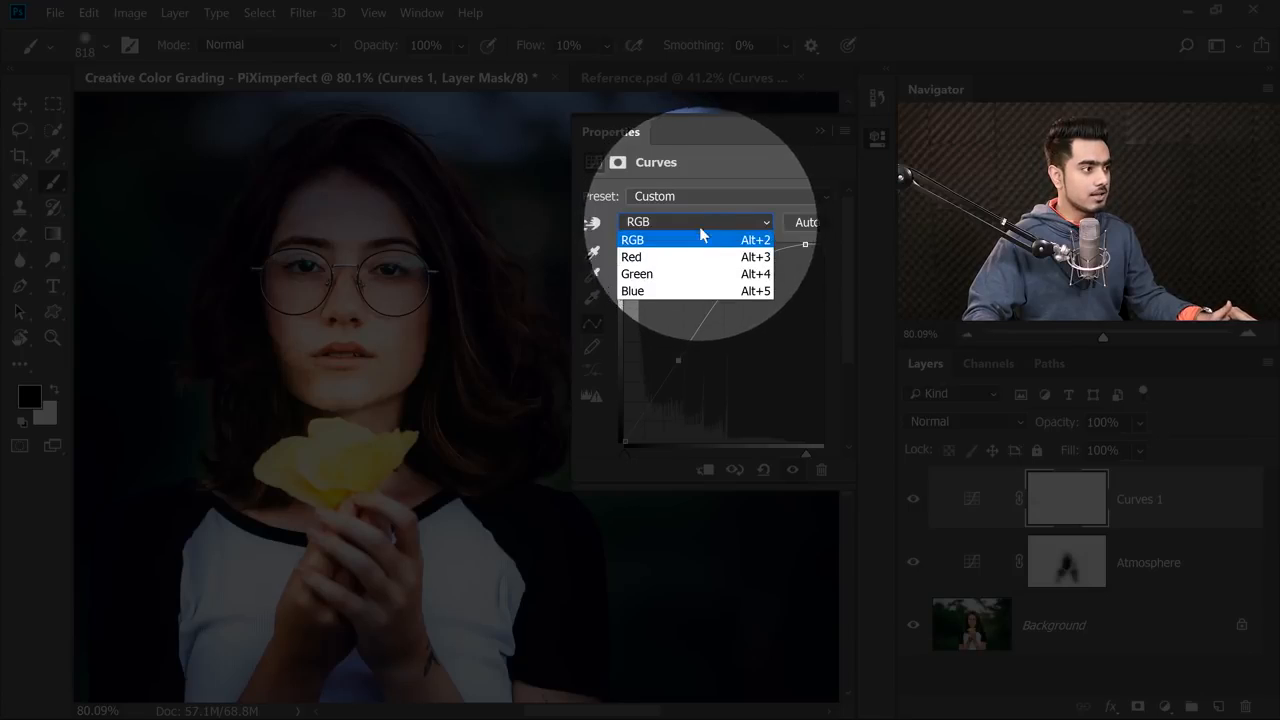
left_click(699, 292)
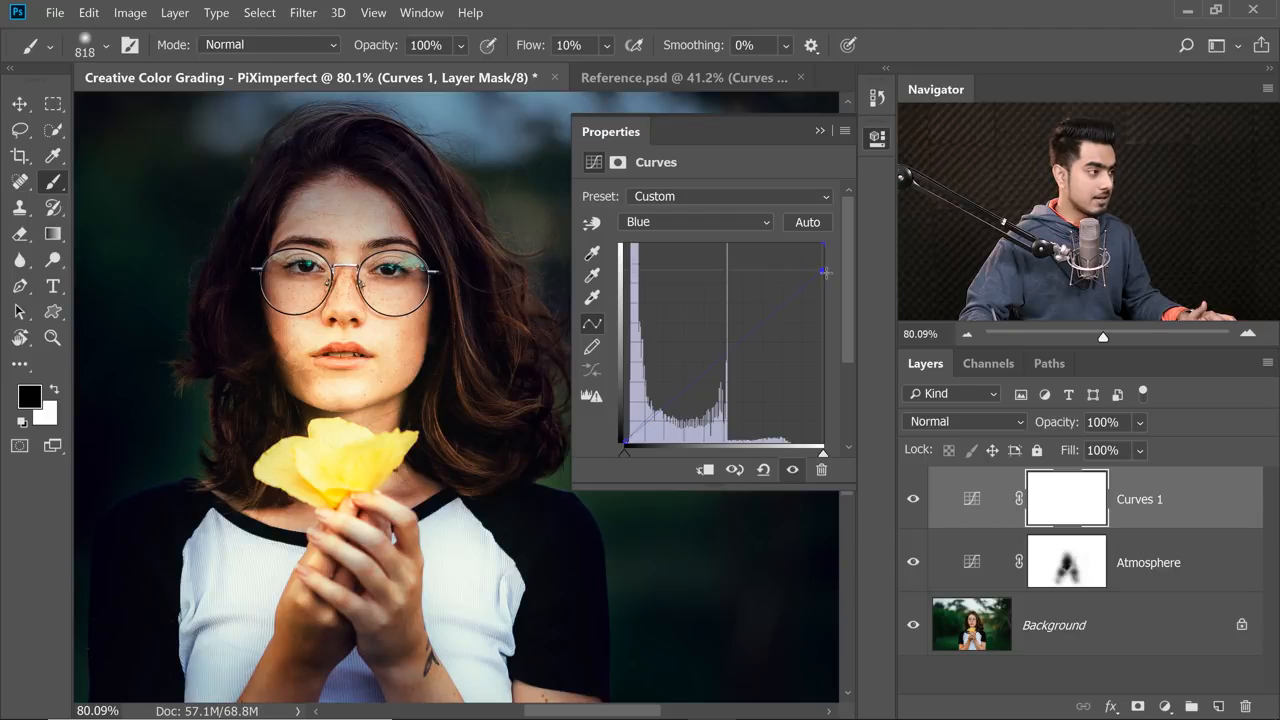
left_click(913, 500)
left_click(913, 500)
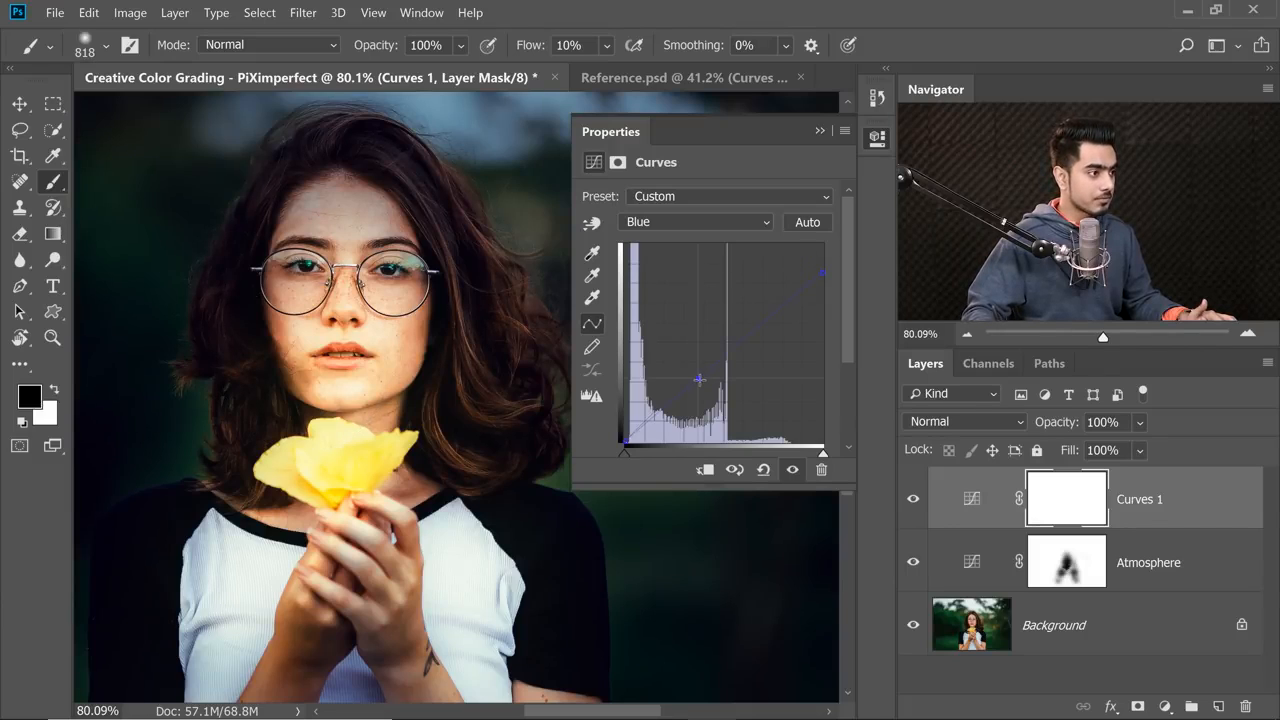
Pull the Red curve's white endpoint inward to strengthen red, and slightly lower the upper end of the Green curve.
left_click(693, 223)
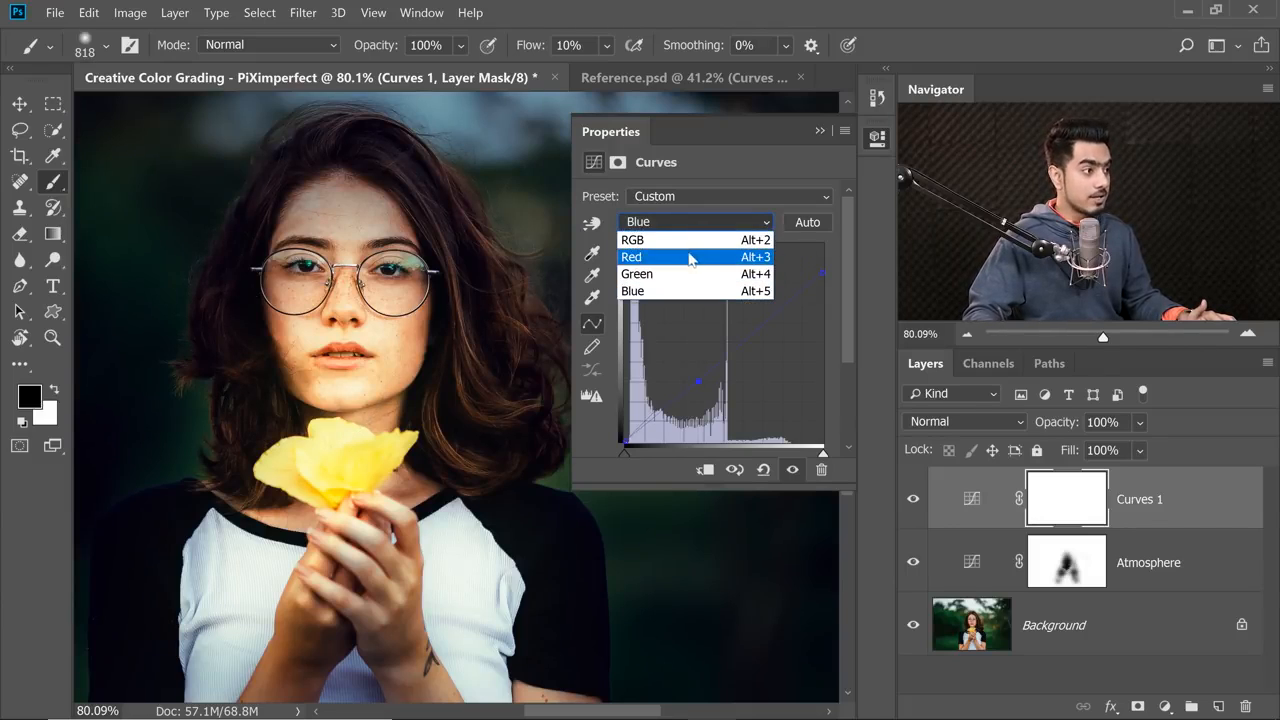
left_click(689, 258)
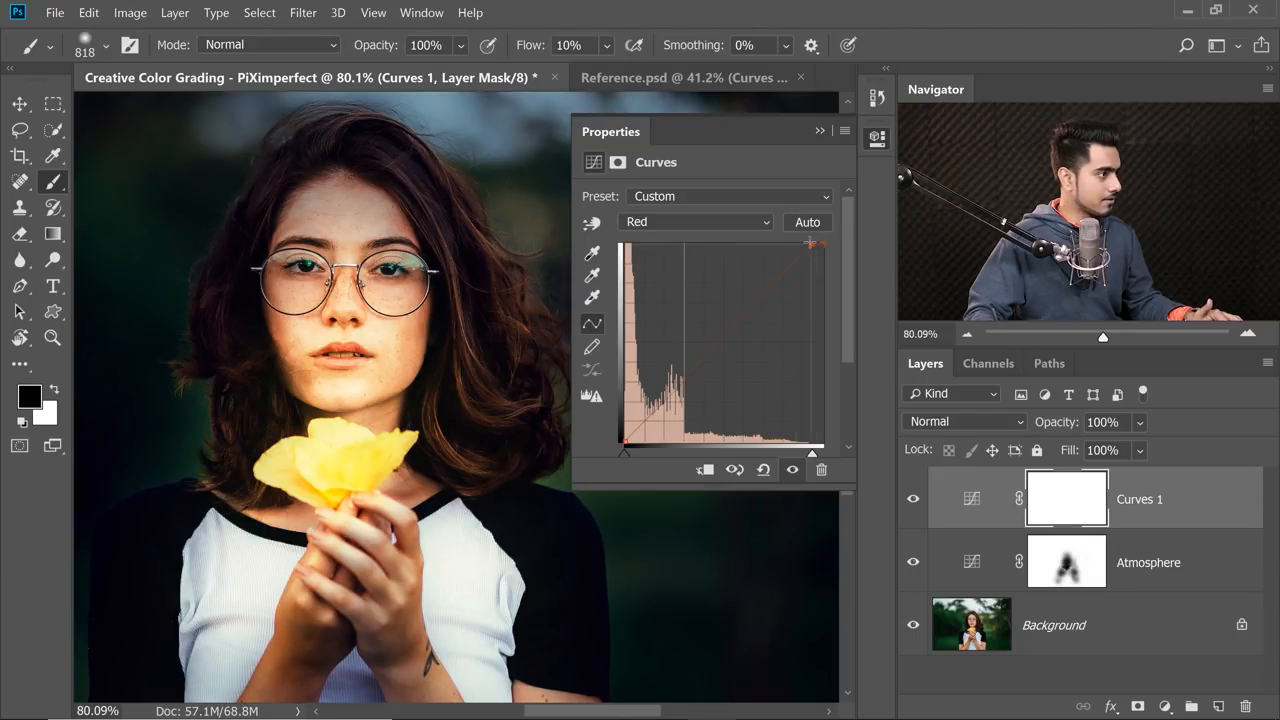
left_click(658, 222)
left_click(641, 279)
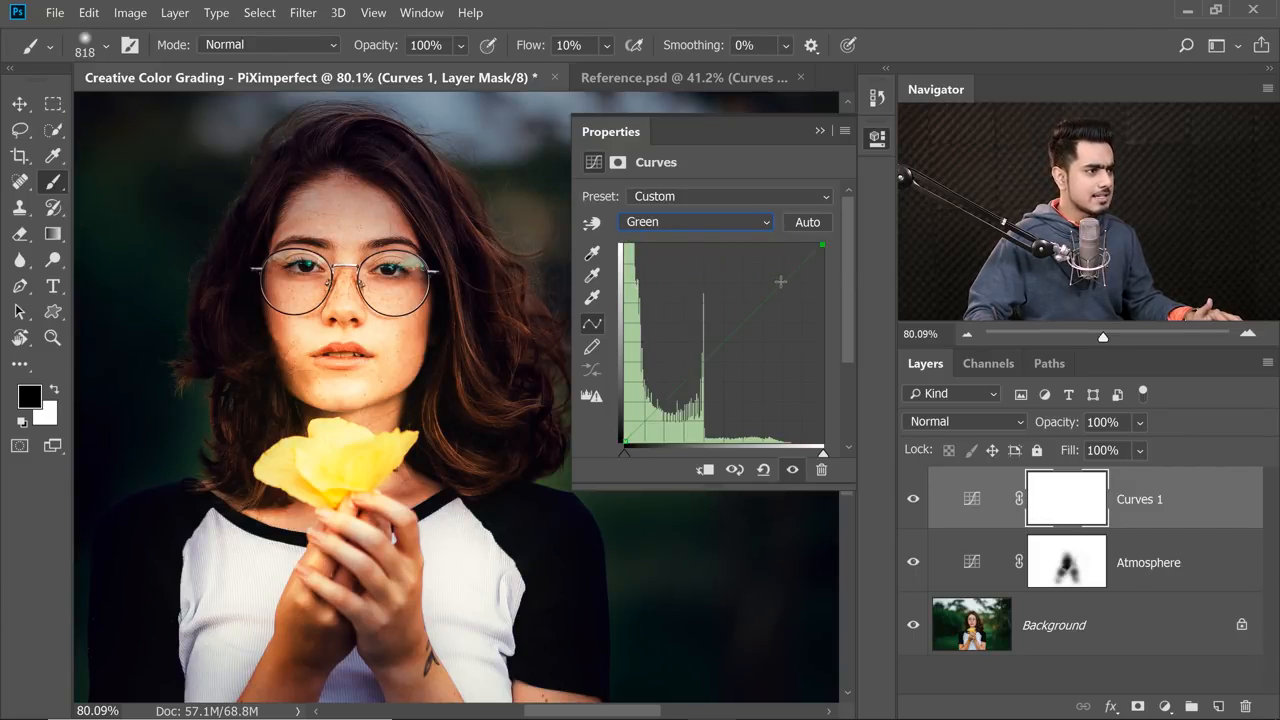
left_click_drag(781, 281, 779, 279)
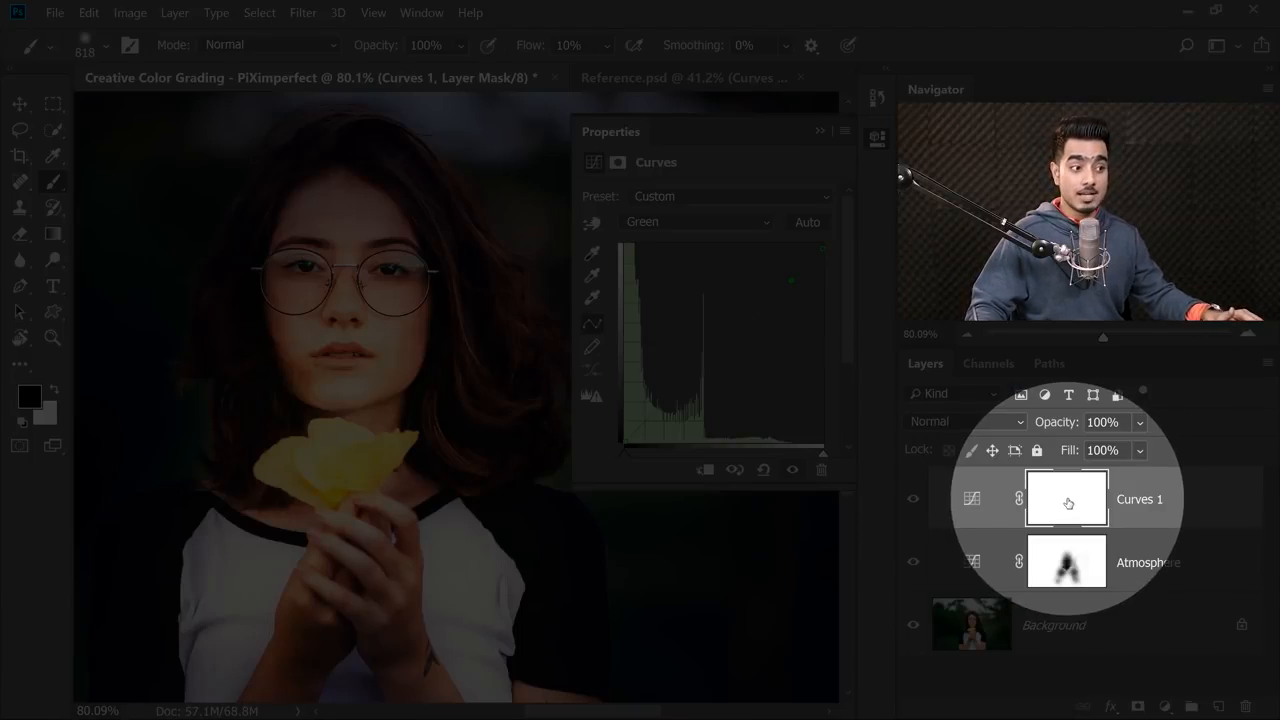
Invert the Curves 1 mask to black and make white the foreground color for painting.
left_click(1067, 505)
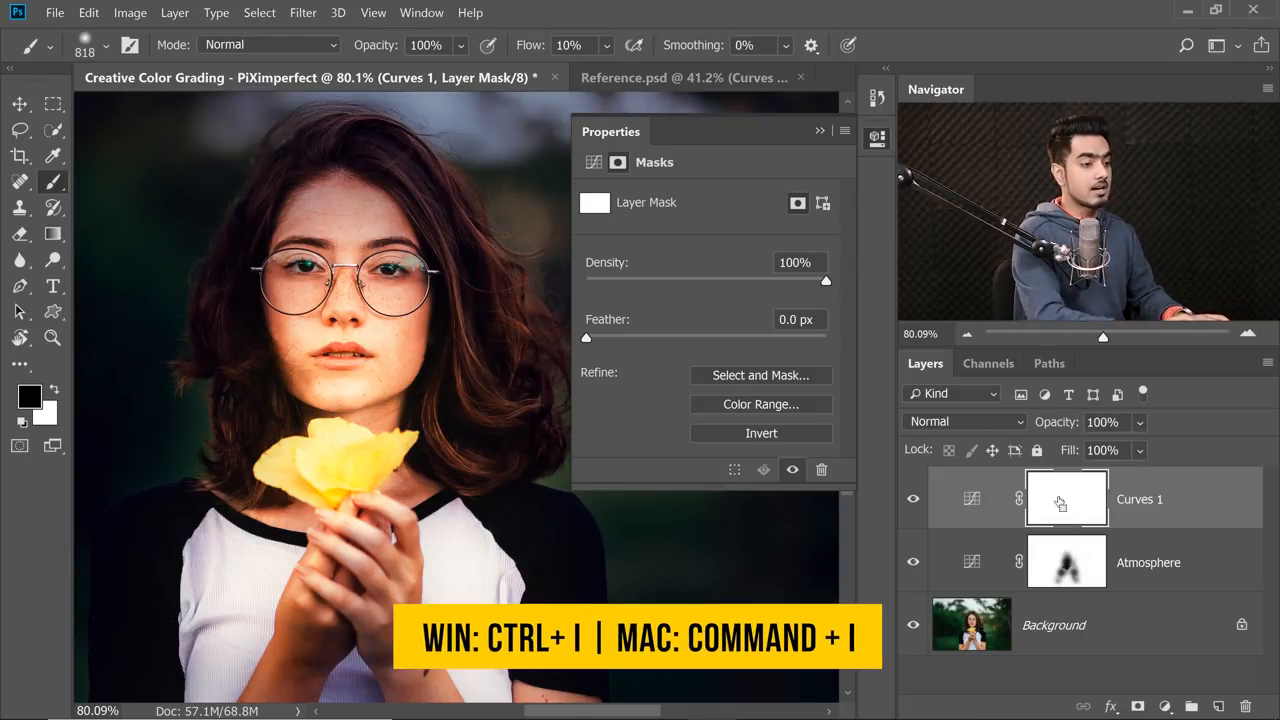
key("ctrl+i")
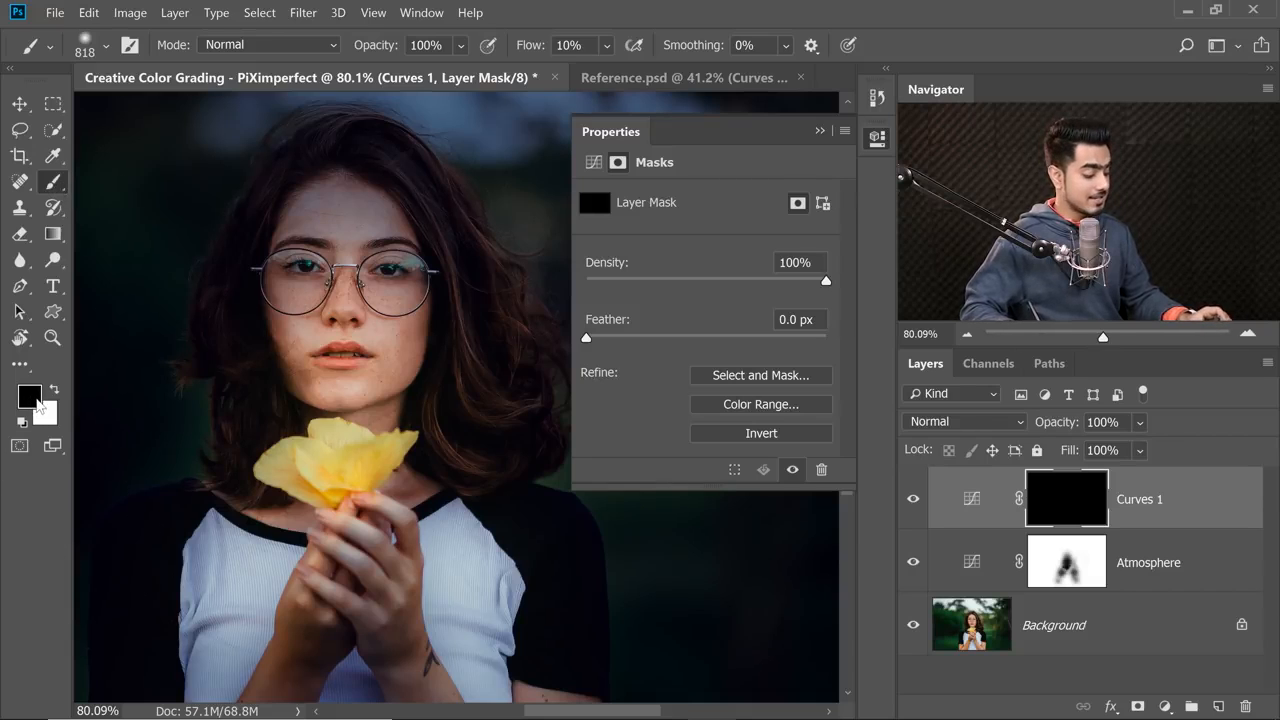
key("x")
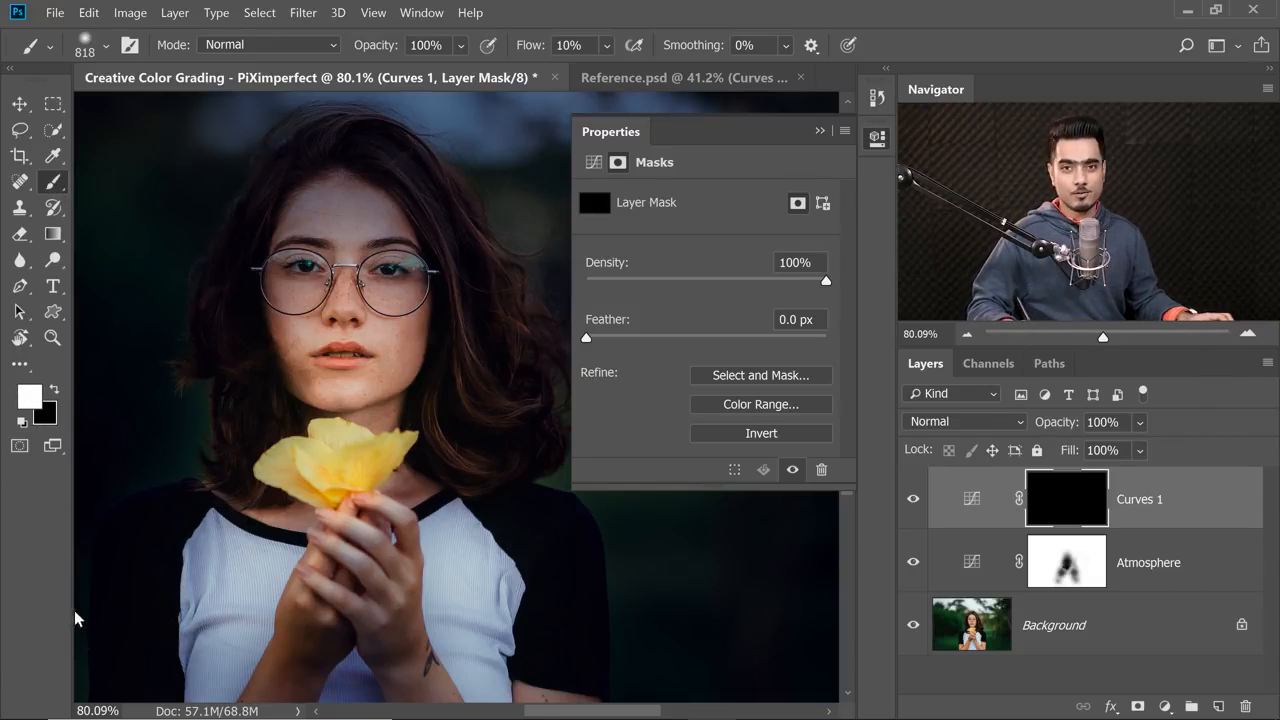
left_click(822, 131)
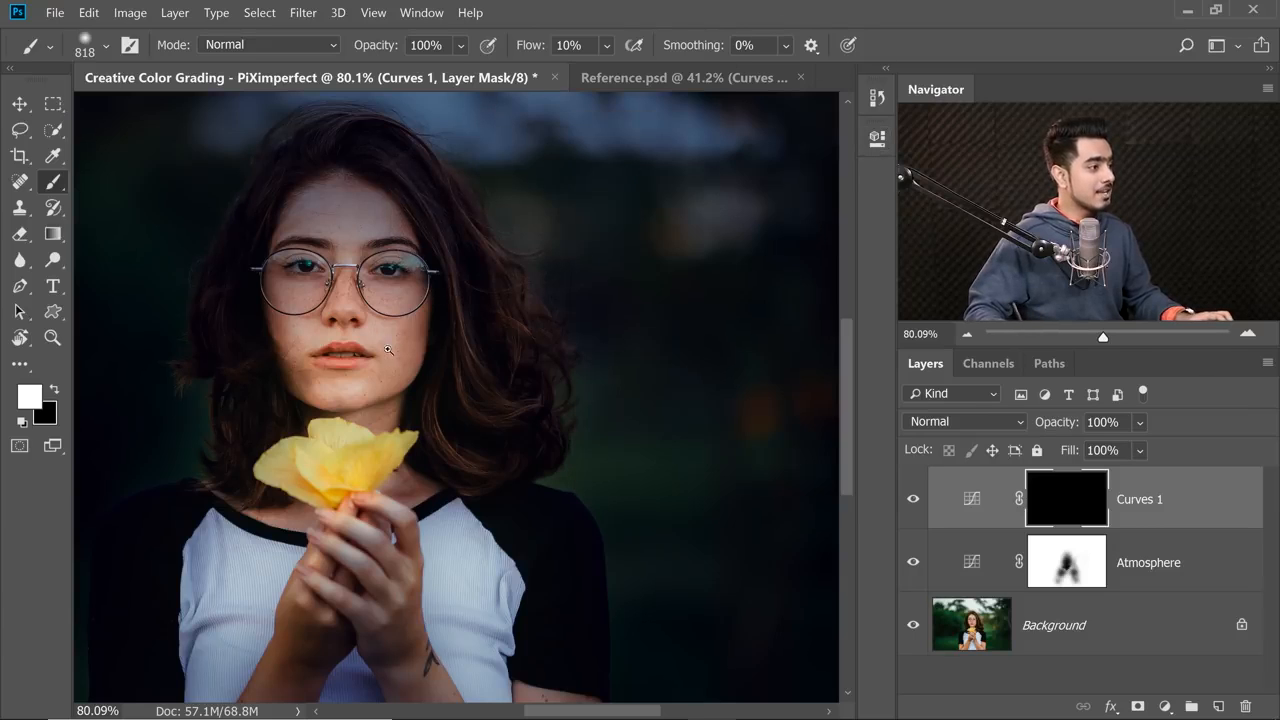
Paint white on the Curves 1 mask over the flower's center with a soft 190 px brush at 10% flow.
left_click(380, 347, "ctrl")
mouse_move(352, 358)
left_mouse_down()
mouse_move(510, 372)
mouse_move(269, 326)
left_mouse_up()
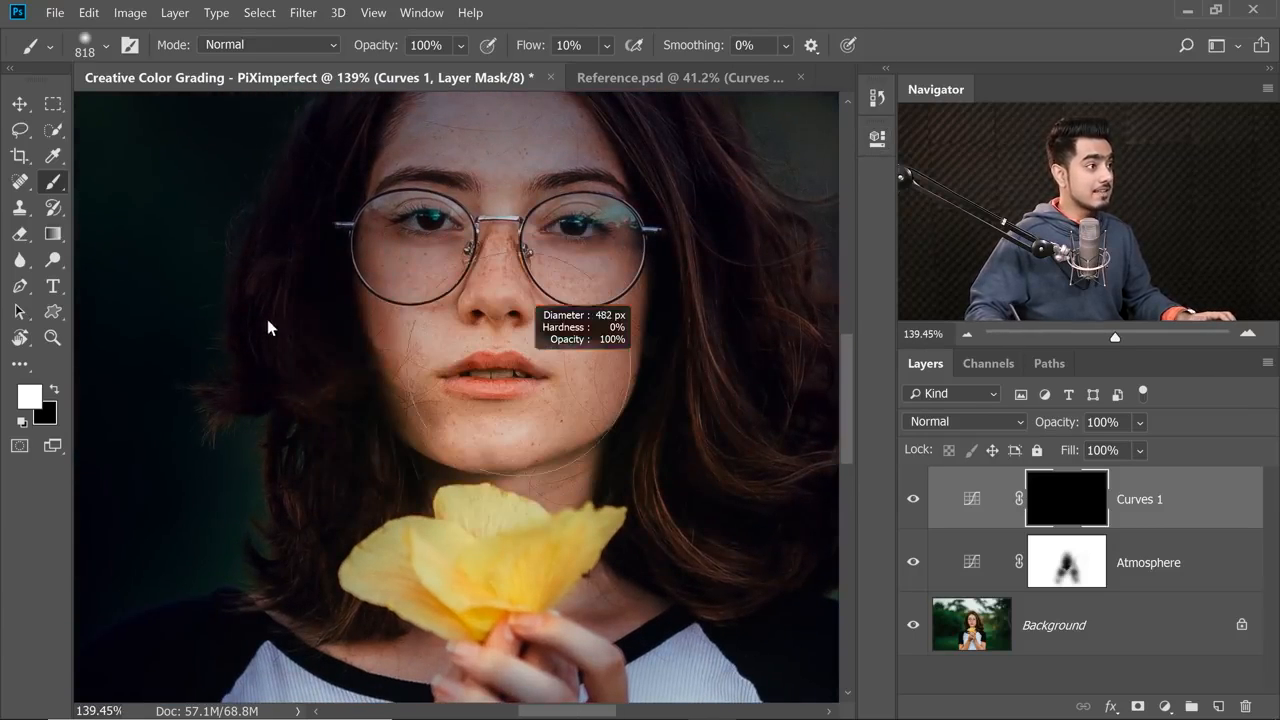
left_click(106, 47)
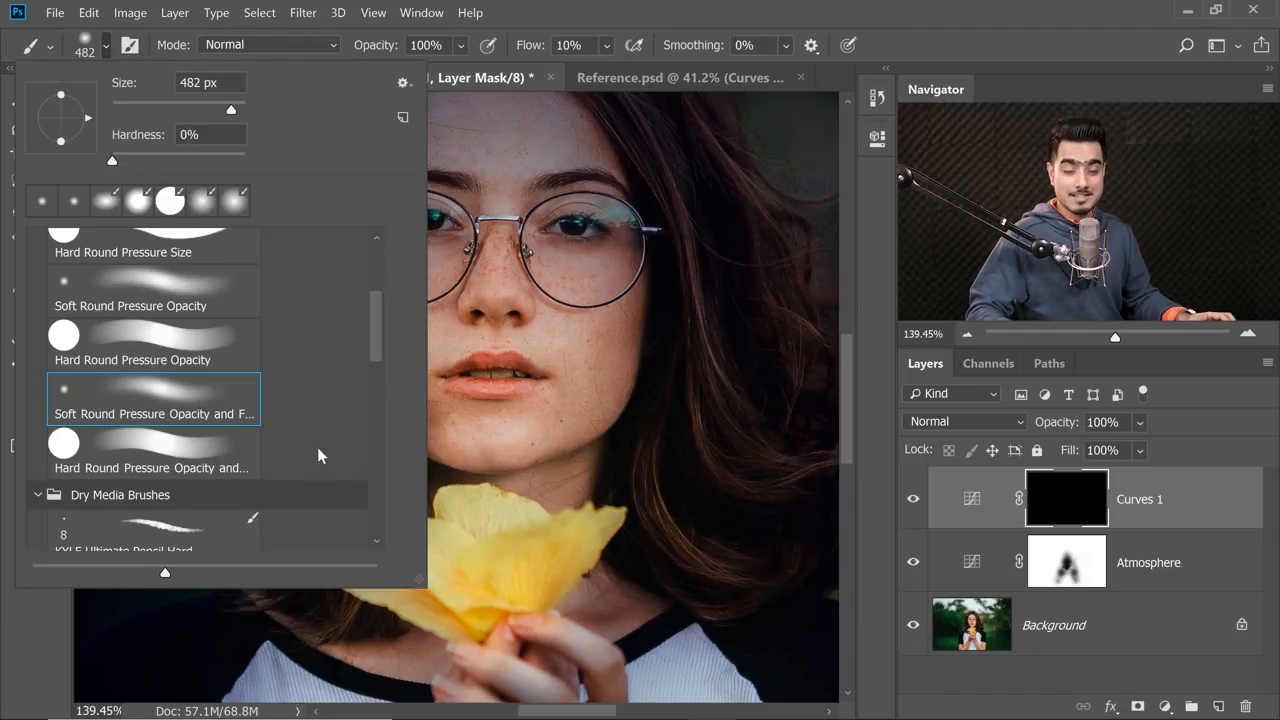
left_click(104, 47)
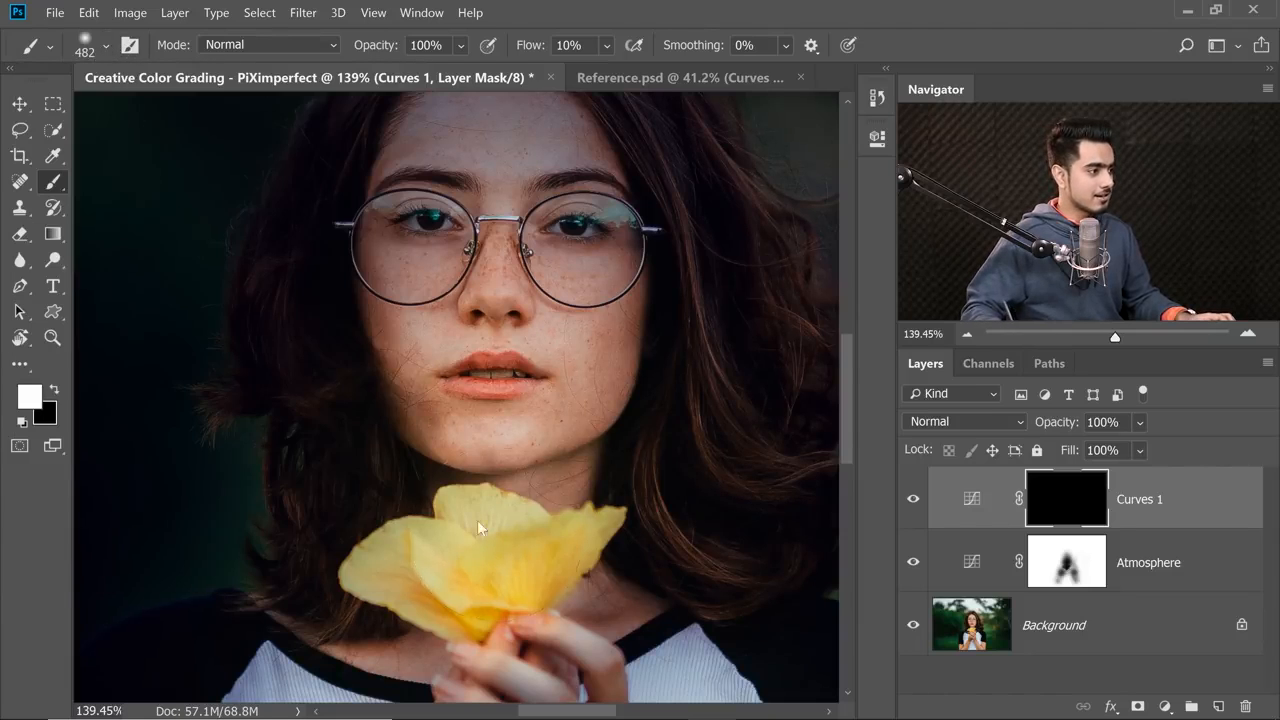
mouse_move(498, 531)
left_mouse_down()
mouse_move(410, 508)
mouse_move(494, 517)
mouse_move(420, 385)
left_mouse_up()
mouse_move(408, 489)
left_mouse_down()
mouse_move(345, 477)
mouse_move(368, 461)
left_mouse_up()
left_click_drag(420, 465, 462, 508)
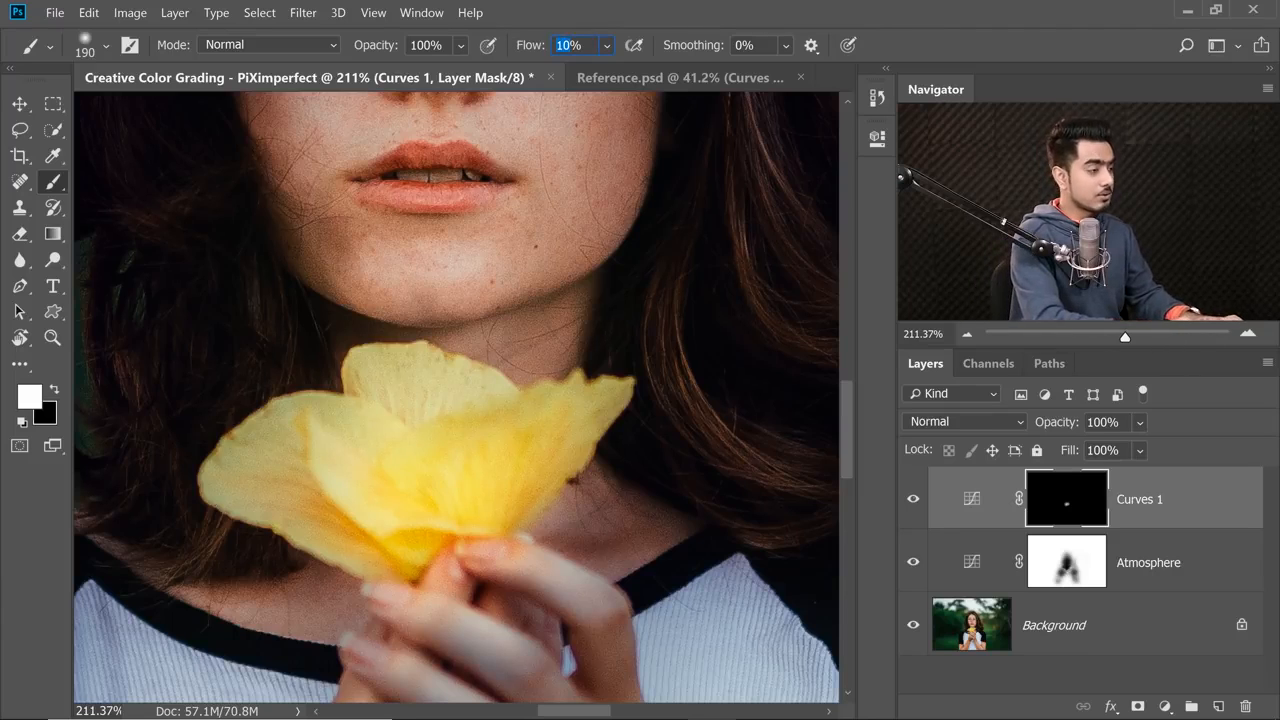
Set the brush flow to 30% and paint white on the mask over the flower, lower face, neck and chest, enlarging the brush to 470 px.
type("30")
key("Return")
mouse_move(403, 408)
left_mouse_down()
mouse_move(408, 438)
mouse_move(431, 396)
mouse_move(510, 521)
mouse_move(513, 466)
mouse_move(532, 445)
mouse_move(515, 485)
mouse_move(477, 485)
mouse_move(525, 435)
mouse_move(491, 418)
mouse_move(448, 449)
mouse_move(456, 515)
mouse_move(442, 524)
mouse_move(375, 491)
mouse_move(333, 499)
mouse_move(408, 470)
mouse_move(277, 457)
mouse_move(369, 451)
mouse_move(315, 478)
mouse_move(360, 453)
mouse_move(255, 468)
mouse_move(303, 493)
mouse_move(446, 480)
left_mouse_up()
left_click_drag(461, 386, 447, 388)
left_click_drag(393, 298, 383, 440)
mouse_move(446, 414)
left_mouse_down()
mouse_move(398, 468)
mouse_move(422, 474)
mouse_move(414, 486)
mouse_move(492, 456)
mouse_move(334, 449)
mouse_move(440, 330)
left_mouse_up()
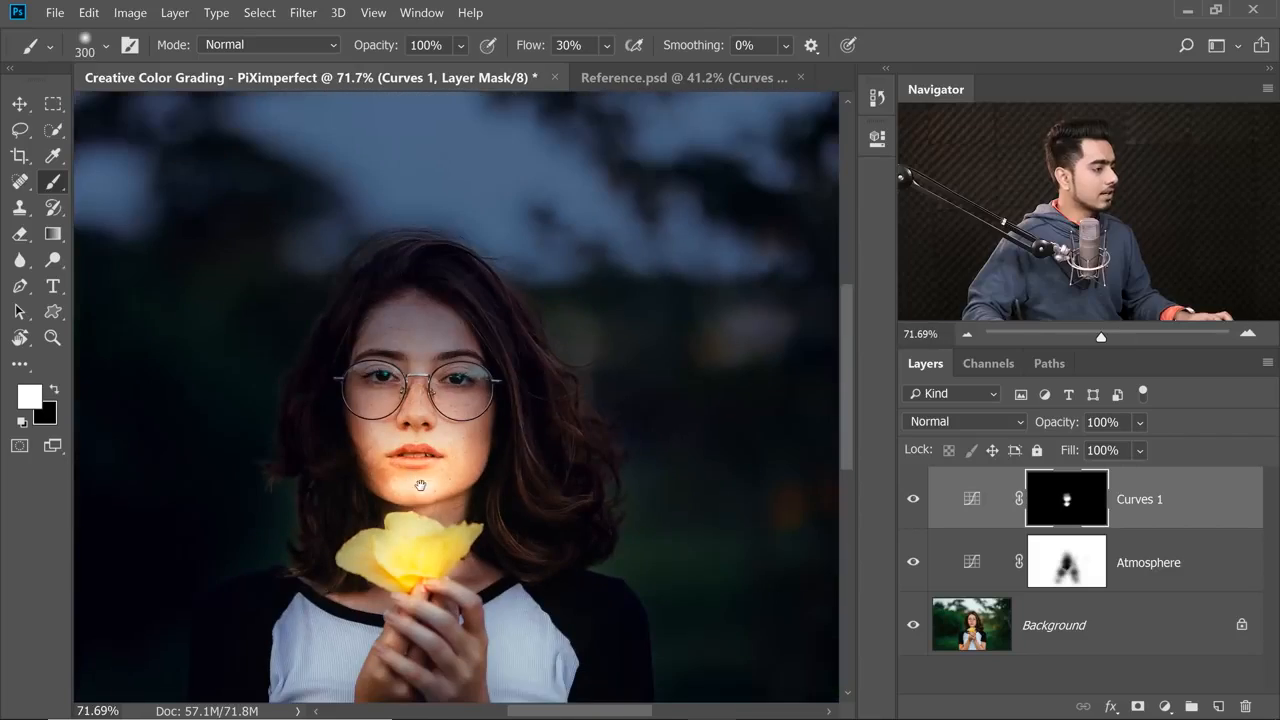
mouse_move(420, 486)
left_mouse_down()
mouse_move(410, 472)
mouse_move(436, 476)
left_mouse_up()
left_click_drag(414, 500, 402, 290)
left_click_drag(557, 508, 600, 596)
mouse_move(400, 500)
left_mouse_down()
mouse_move(516, 465)
mouse_move(430, 620)
left_mouse_up()
left_click_drag(689, 145, 586, 414)
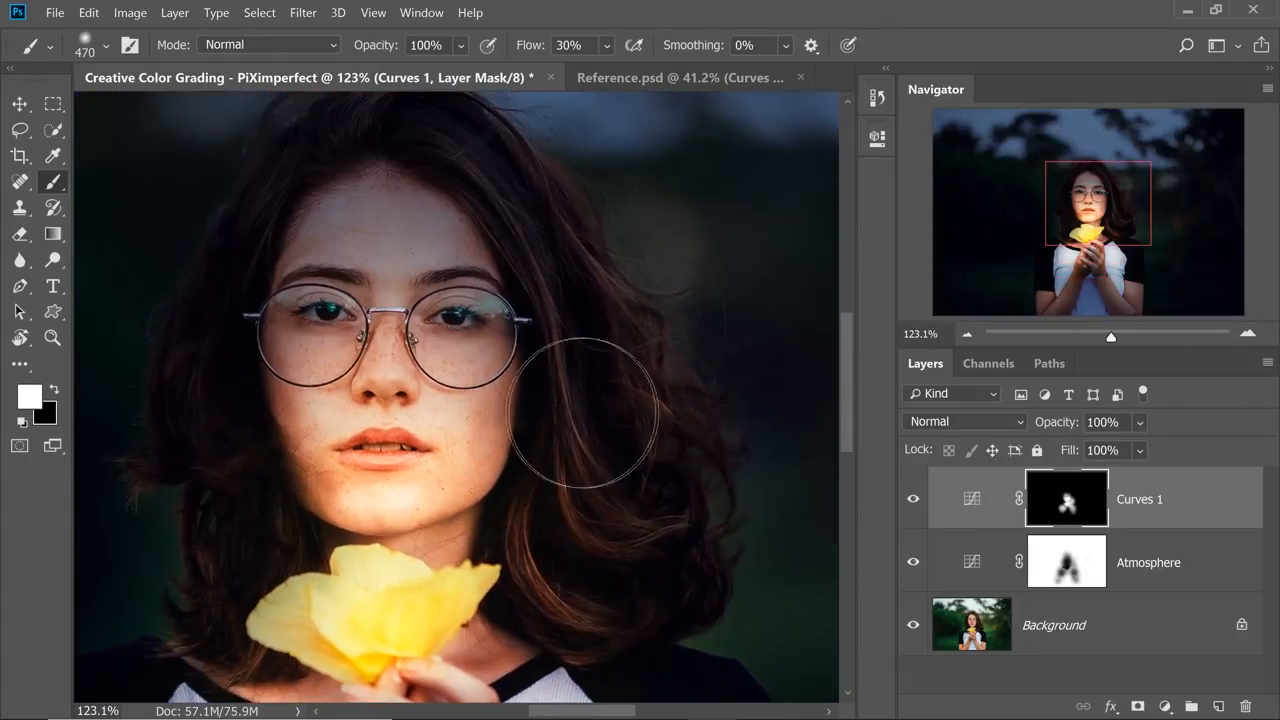
Paint white on the mask along the fingers and hands with a 175 px brush reduced to 65 px, and compare with Curves 1 hidden.
left_click_drag(290, 562, 258, 562)
left_click_drag(353, 600, 518, 431)
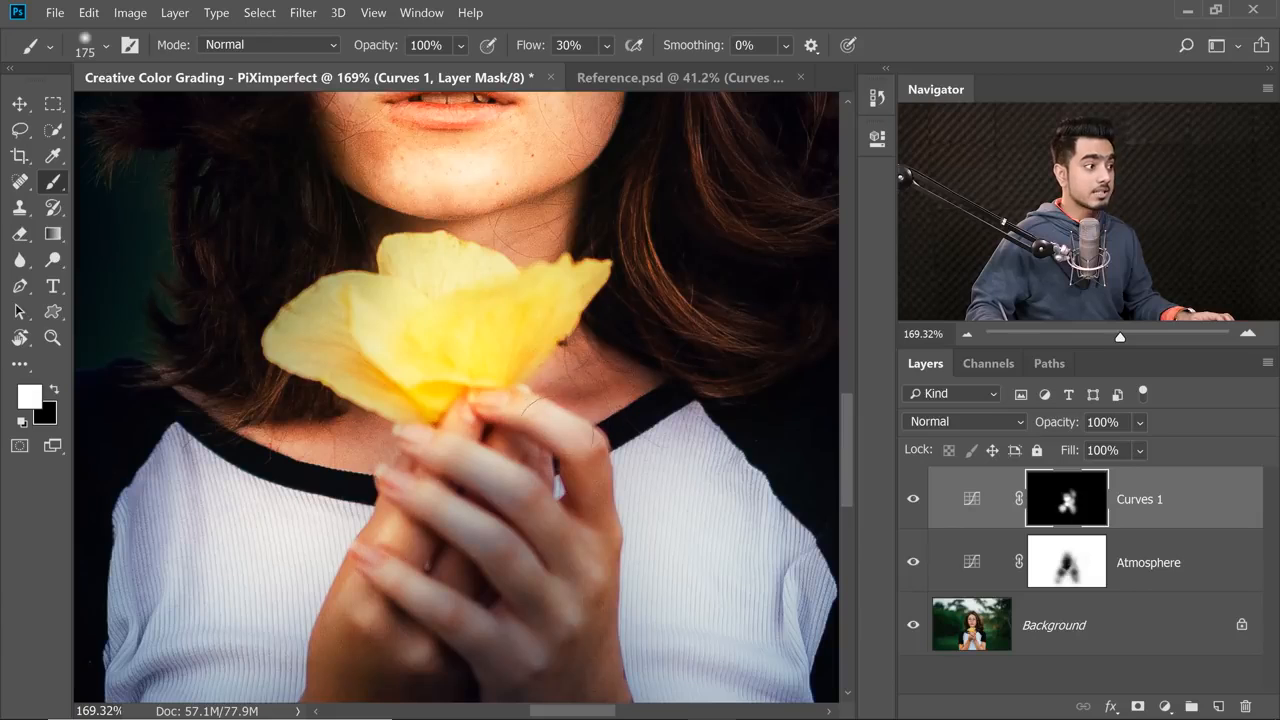
mouse_move(526, 436)
left_mouse_down()
mouse_move(474, 417)
mouse_move(545, 405)
mouse_move(581, 431)
left_mouse_up()
mouse_move(412, 512)
left_mouse_down()
mouse_move(432, 482)
mouse_move(498, 504)
mouse_move(528, 540)
left_mouse_up()
left_click_drag(528, 540, 449, 490)
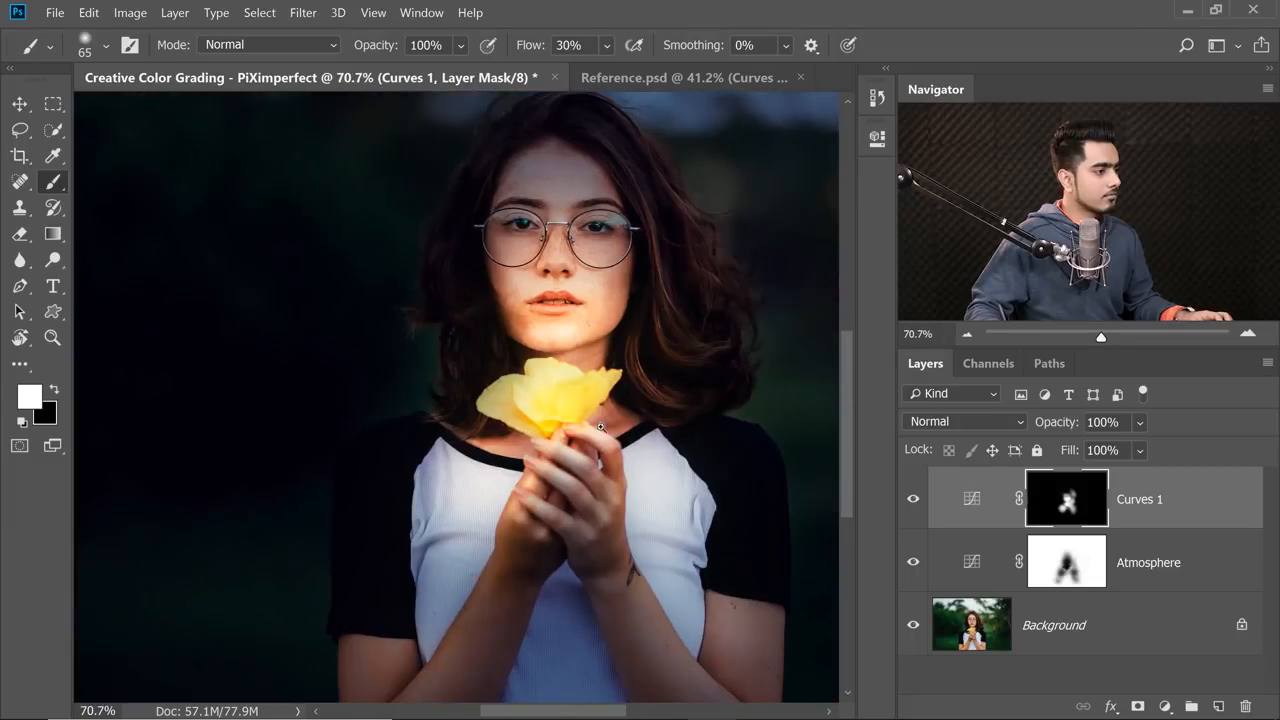
mouse_move(601, 427)
left_mouse_down()
mouse_move(552, 417)
mouse_move(614, 413)
mouse_move(591, 424)
left_mouse_up()
left_click(913, 501)
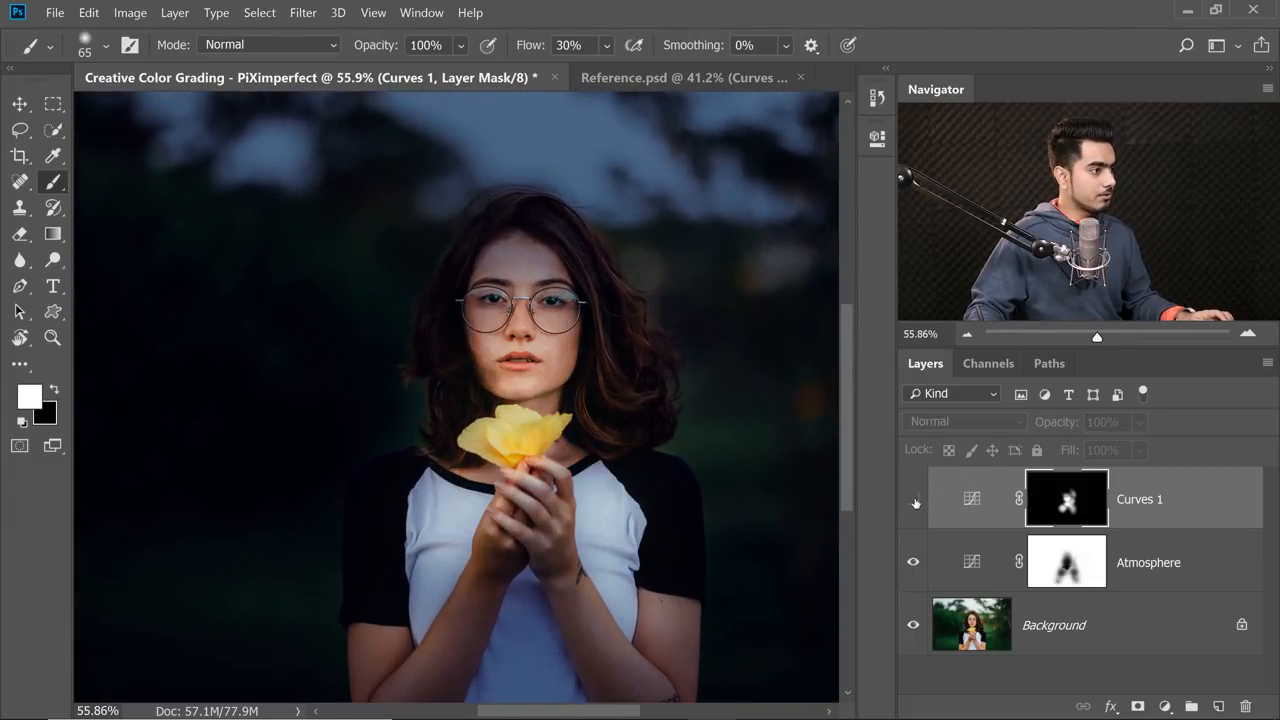
left_click(913, 501)
Enlarge the brush to 525–542 px and softly paint white on the mask over the forearms and shirt.
scroll(766, 495, "up", 3)
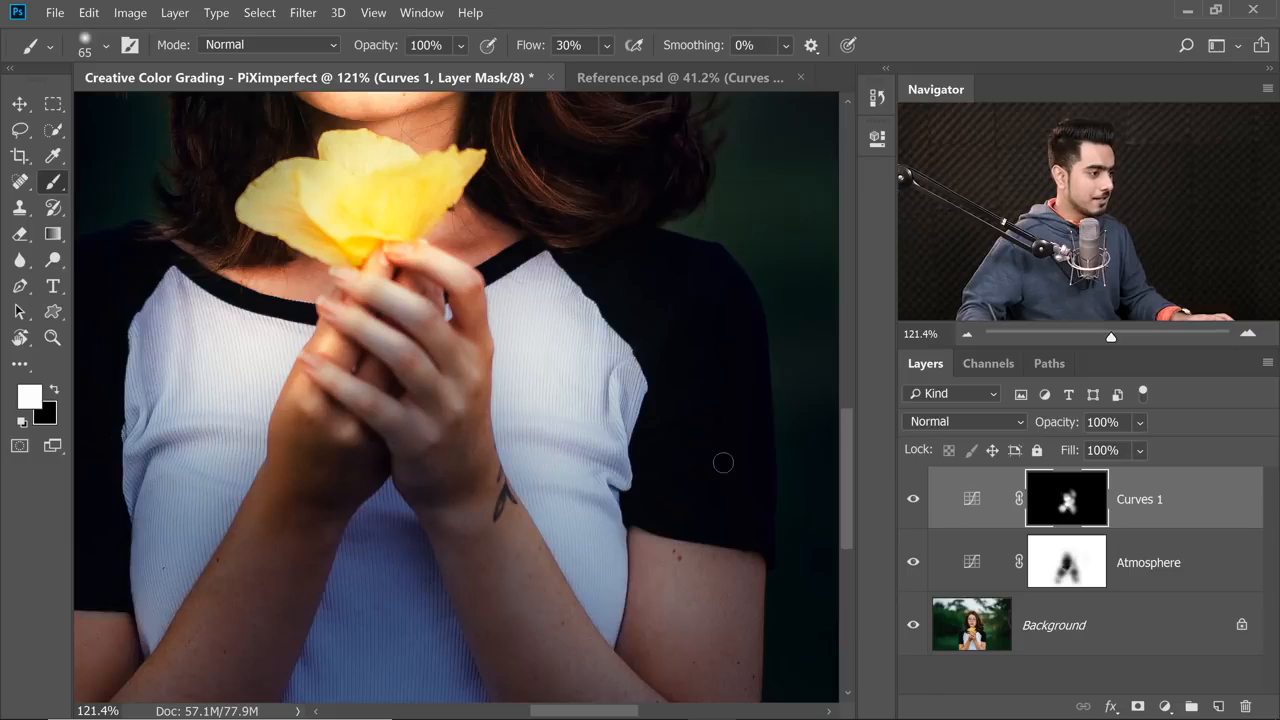
scroll(612, 440, "up", 1)
mouse_move(570, 442)
left_mouse_down()
mouse_move(540, 462)
mouse_move(563, 473)
mouse_move(584, 515)
mouse_move(692, 539)
mouse_move(675, 541)
left_mouse_up()
scroll(554, 432, "down", 6)
scroll(578, 508, "up", 3)
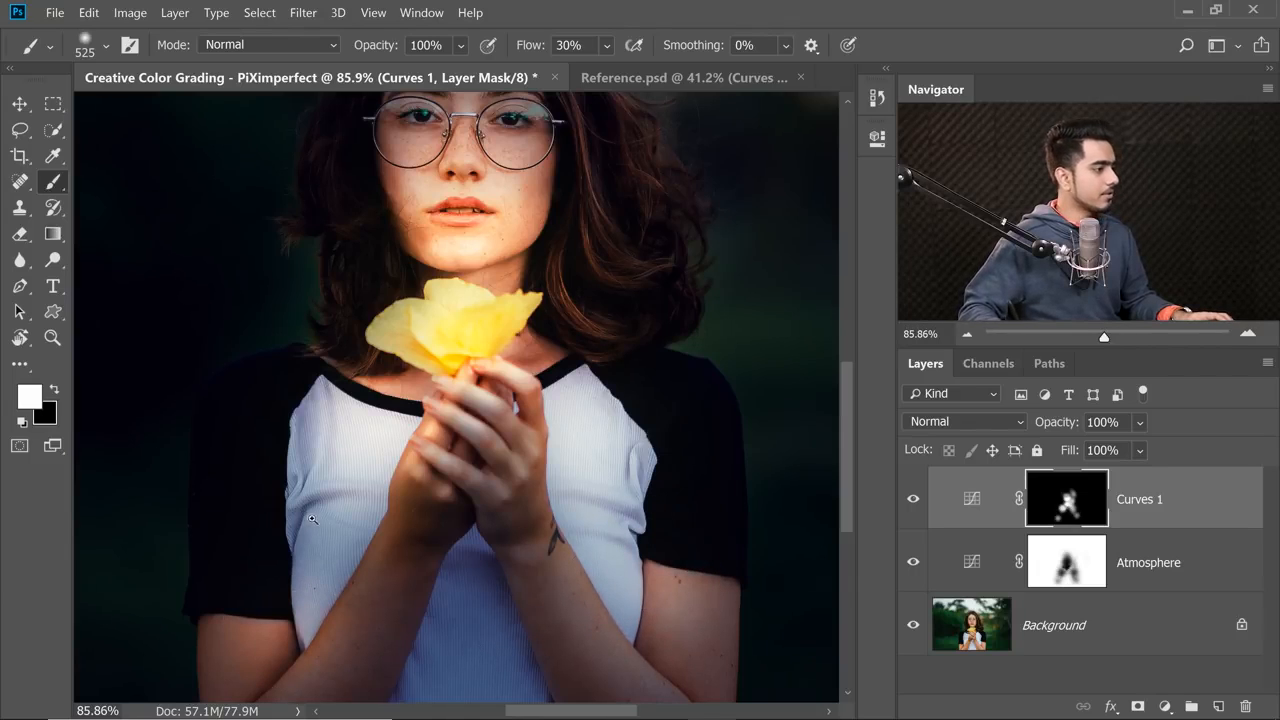
left_click_drag(312, 519, 303, 531)
left_click_drag(450, 600, 464, 535)
key("x")
key("x")
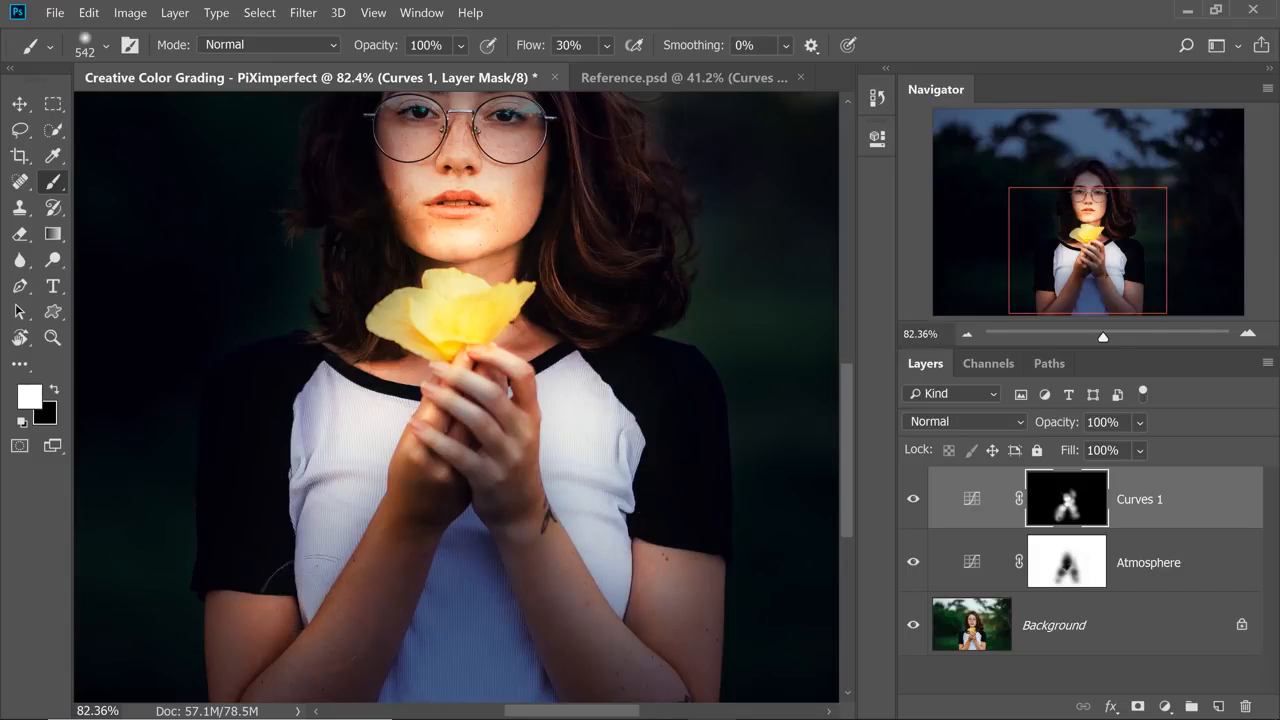
left_click_drag(504, 324, 487, 324, "ctrl")
left_click_drag(487, 324, 440, 431)
mouse_move(426, 489)
left_mouse_down("ctrl")
mouse_move(438, 491)
mouse_move(426, 352)
left_mouse_up("ctrl")
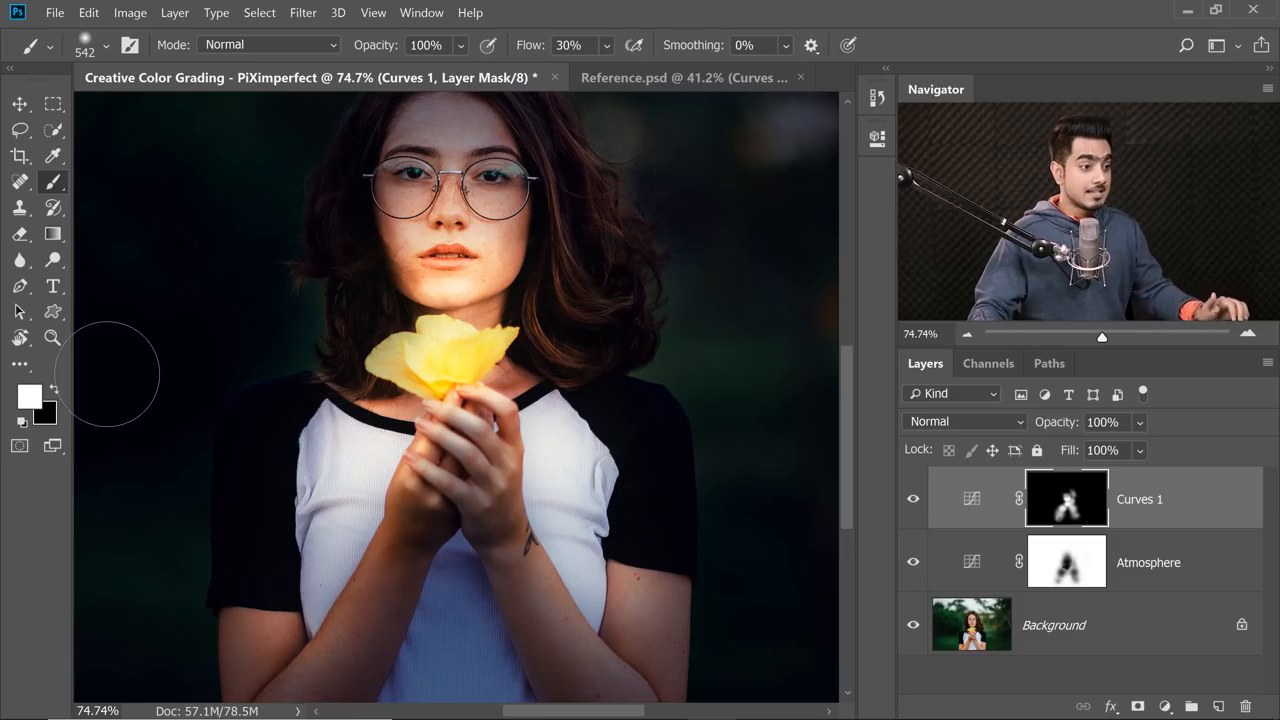
Open the Blending Options of Curves 1 and try the Underlying Layer's black Blend If slider at 117.
left_click(1223, 502)
double_click(1205, 515)
left_click_drag(690, 185, 878, 127)
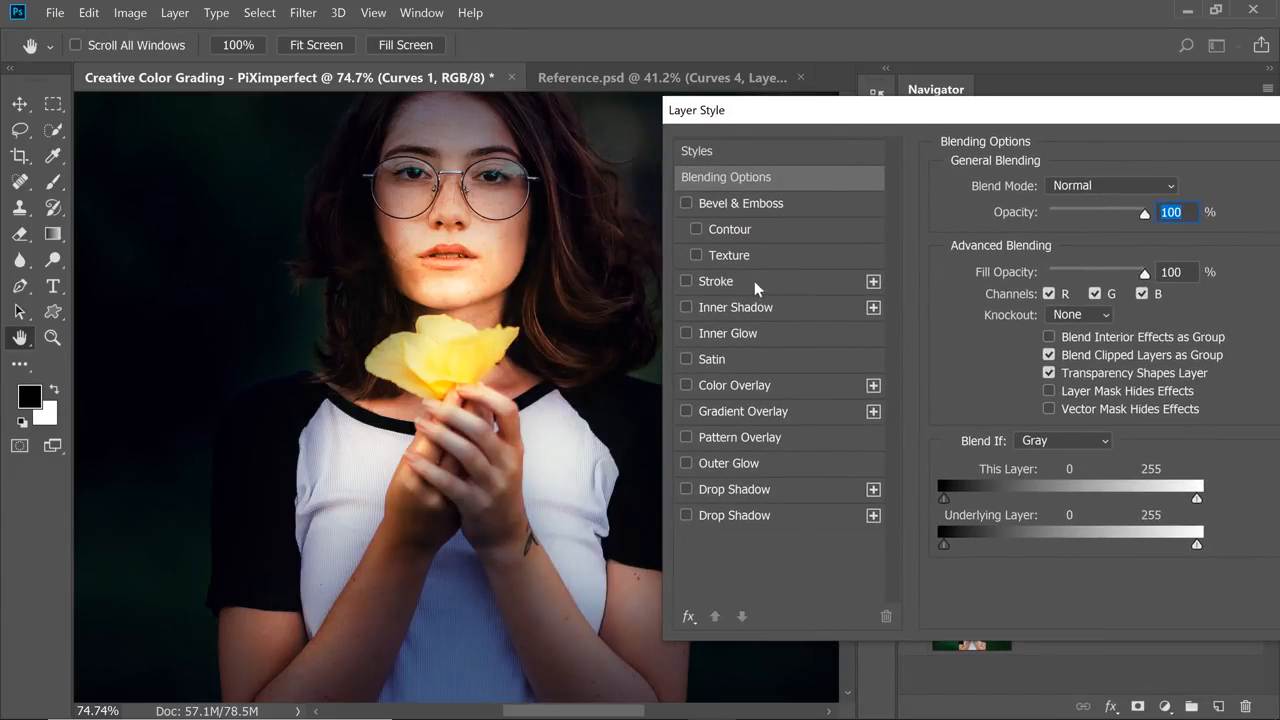
left_click_drag(480, 266, 462, 314)
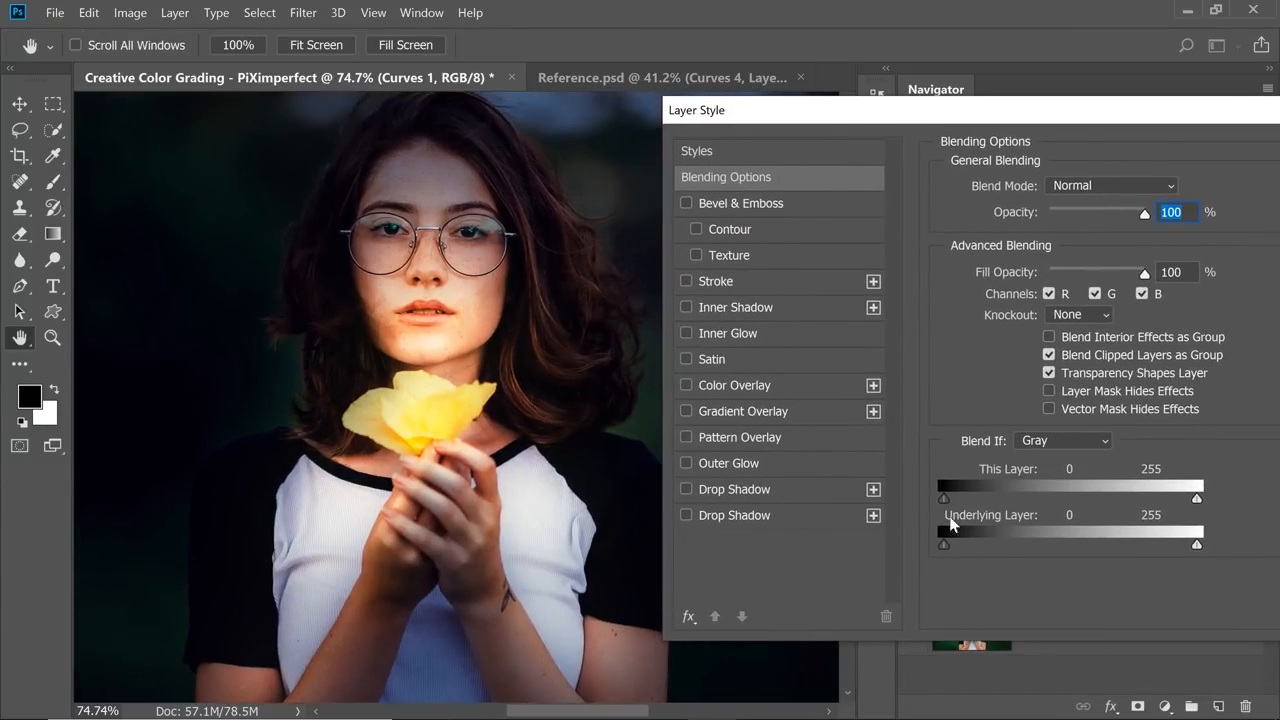
left_click_drag(561, 457, 543, 447)
left_click_drag(945, 543, 1058, 537)
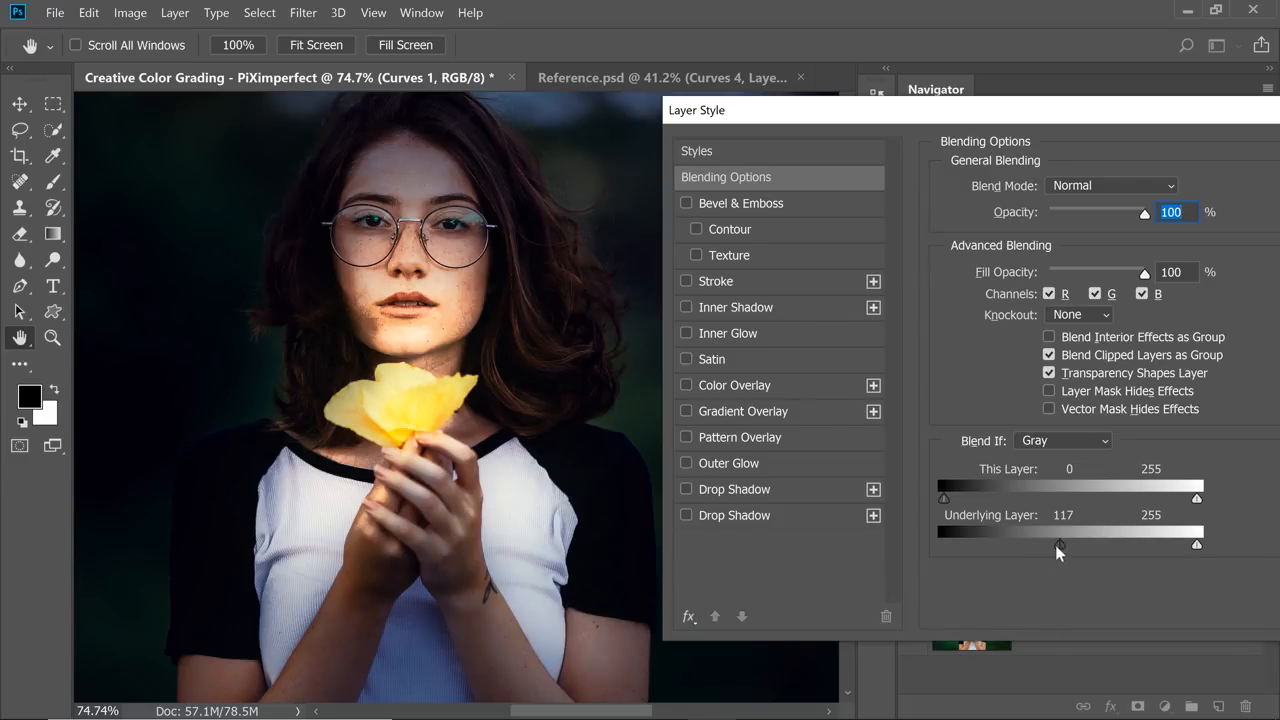
left_click_drag(1055, 545, 975, 541)
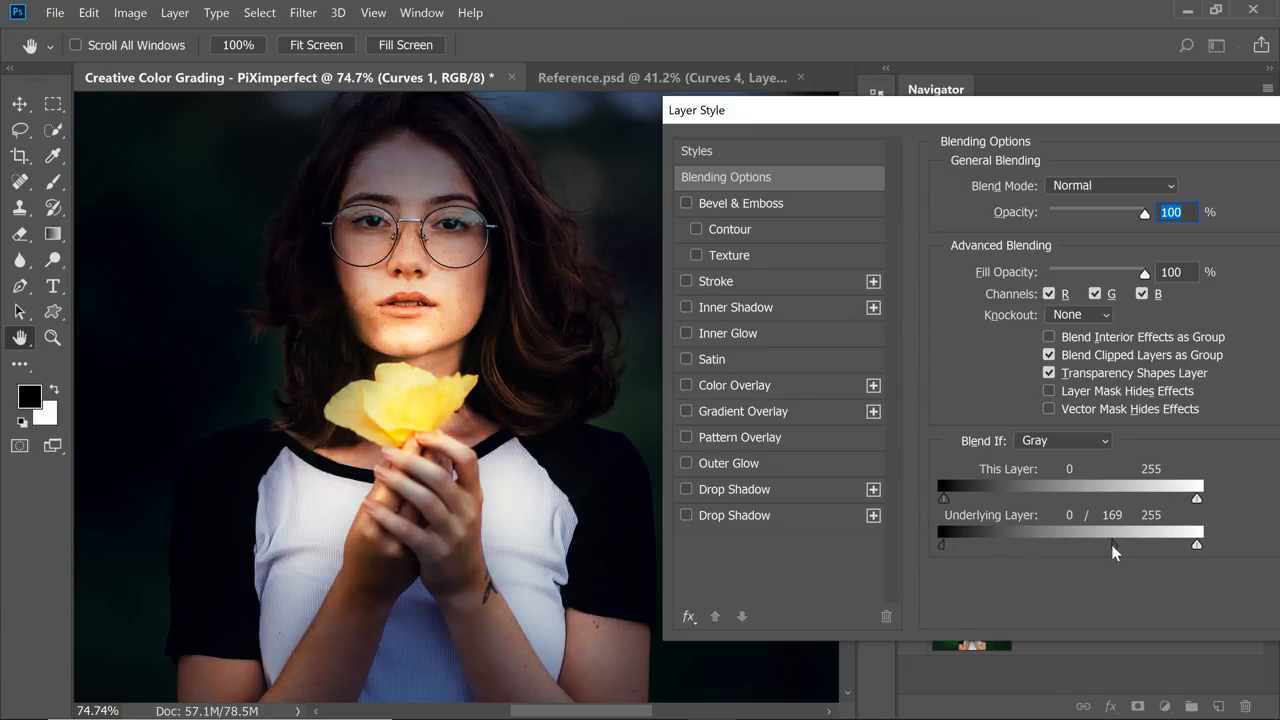
Split the Underlying Layer's black Blend If slider and set its upper half to 98, and finally to 157.
left_click_drag(1111, 544, 1040, 542)
left_click_drag(1051, 120, 1048, 119)
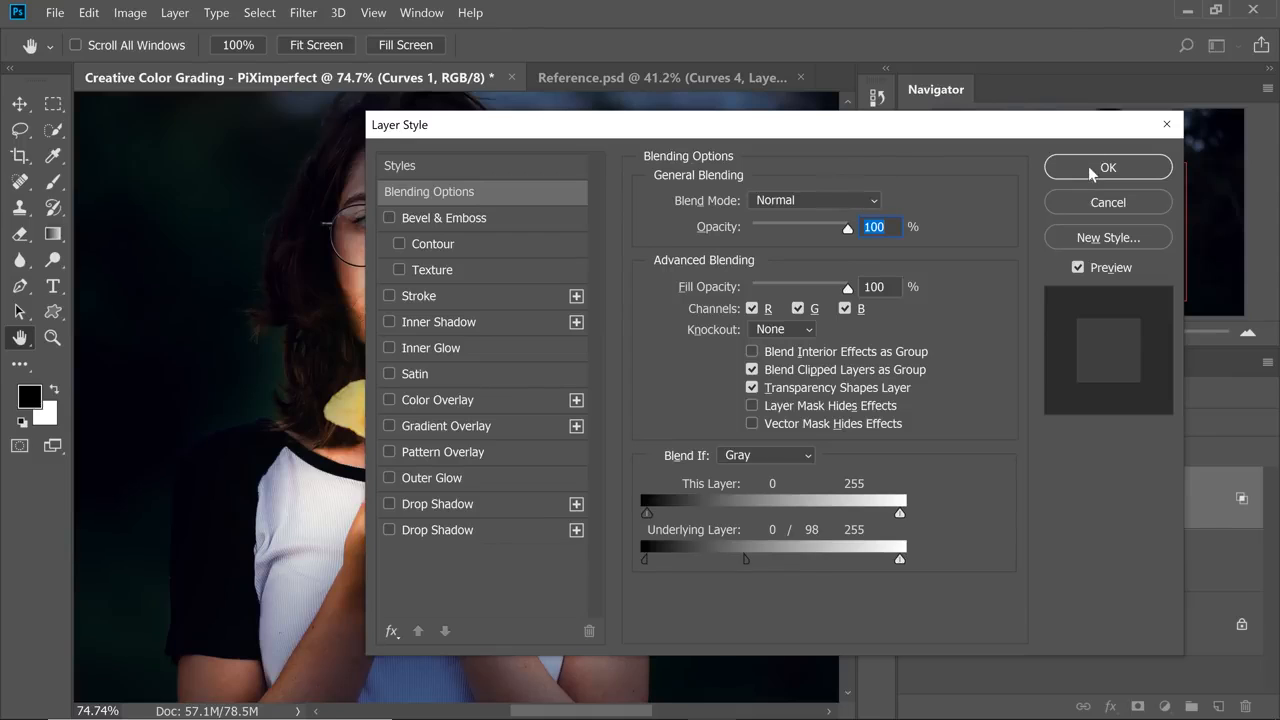
left_click_drag(750, 128, 1013, 116)
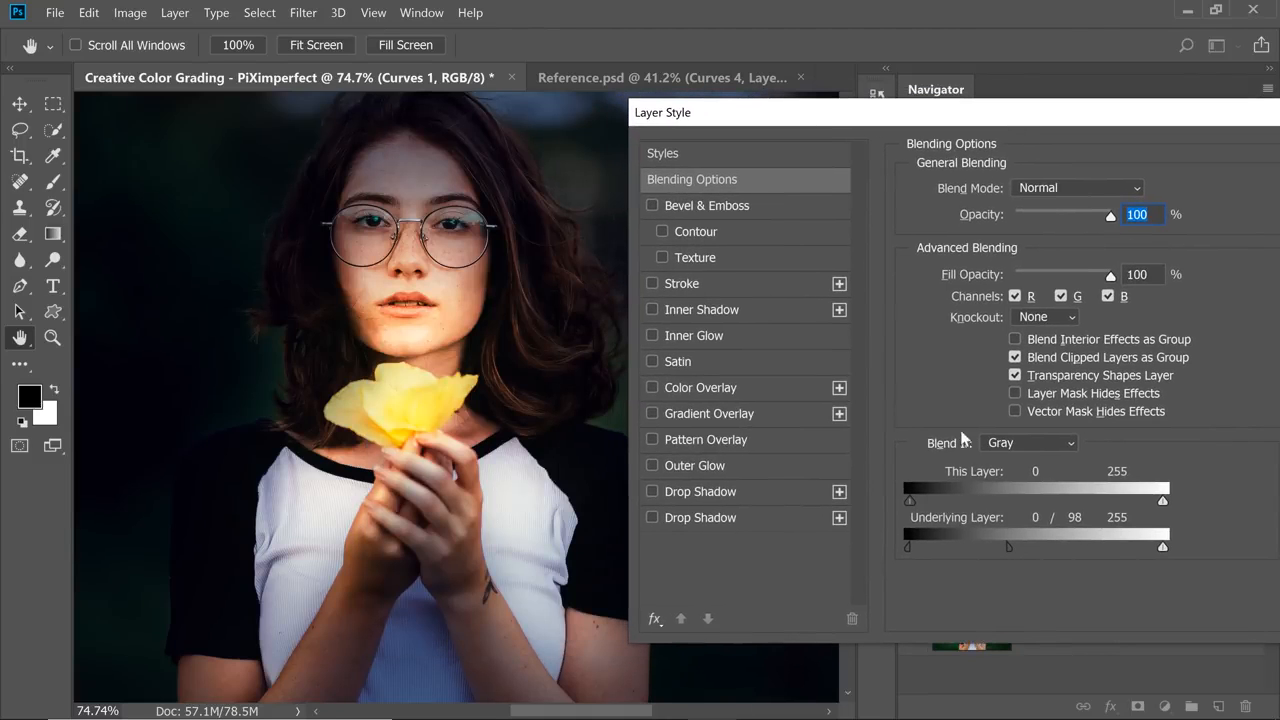
left_click_drag(1062, 542, 1022, 549)
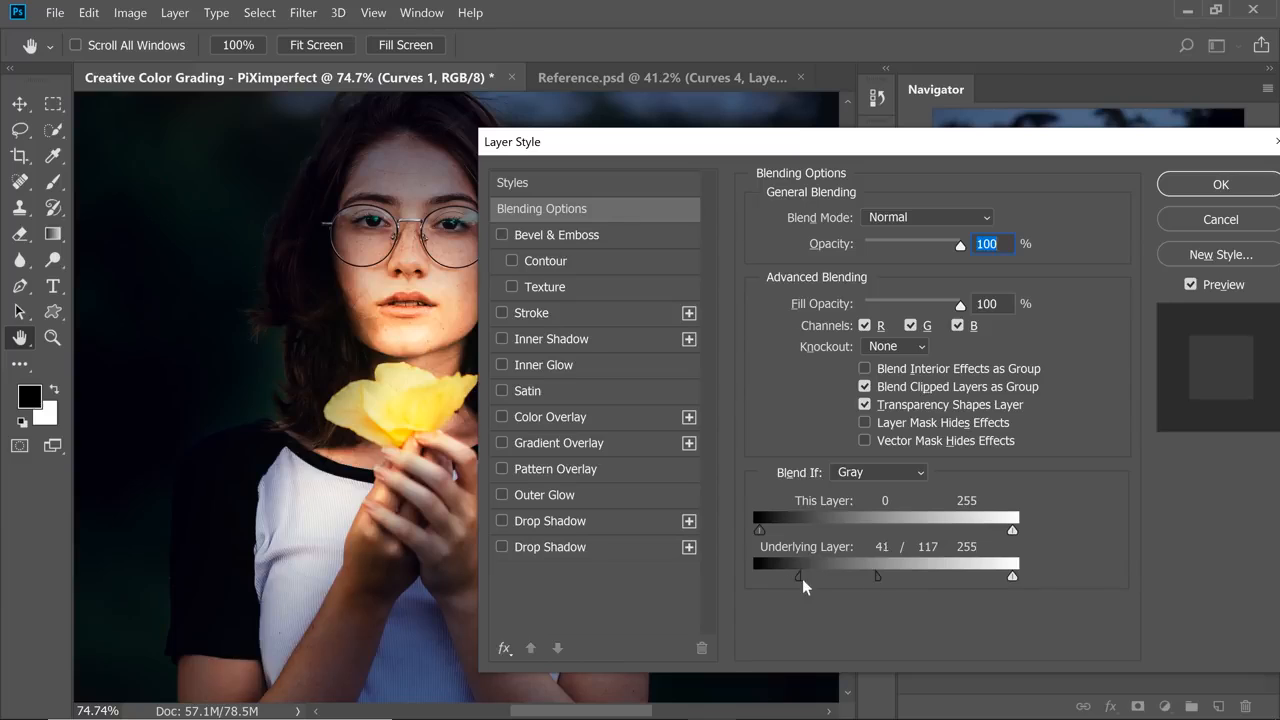
left_click_drag(884, 574, 916, 574)
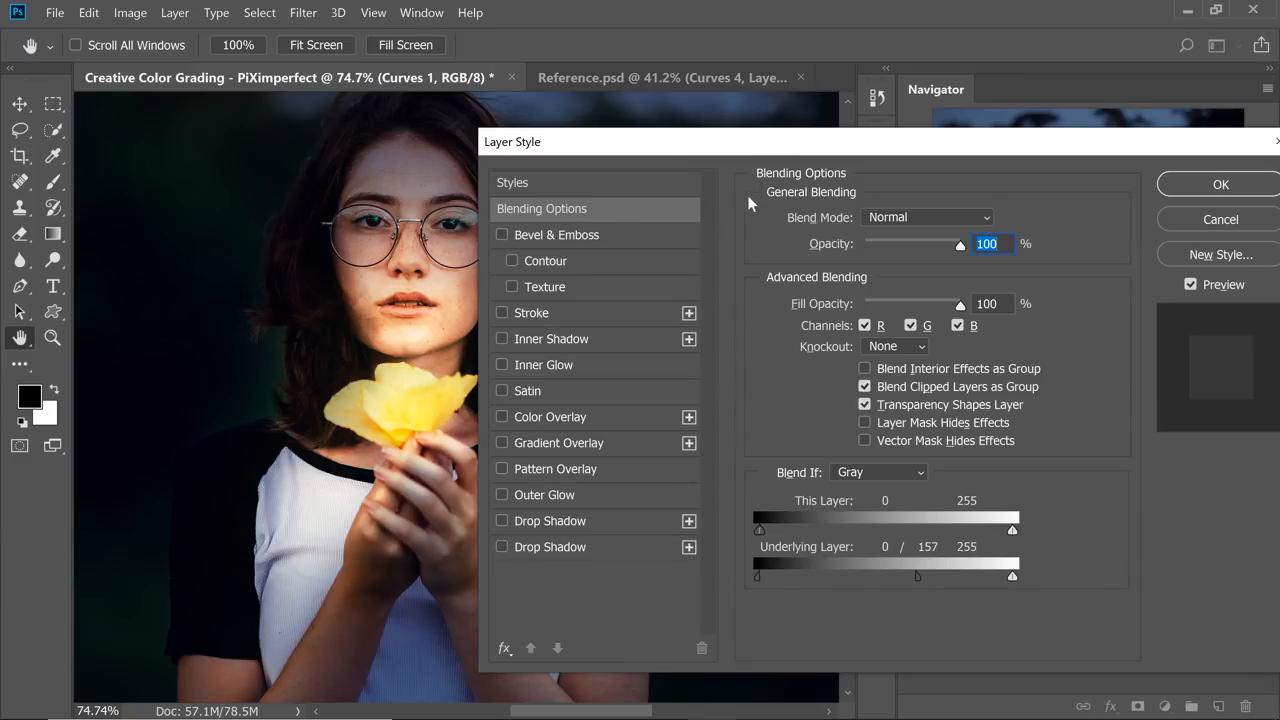
Set the Underlying Layer's split black slider to 42 / 167, apply the blending options, and hide Curves 1 to compare.
left_click_drag(719, 143, 811, 121)
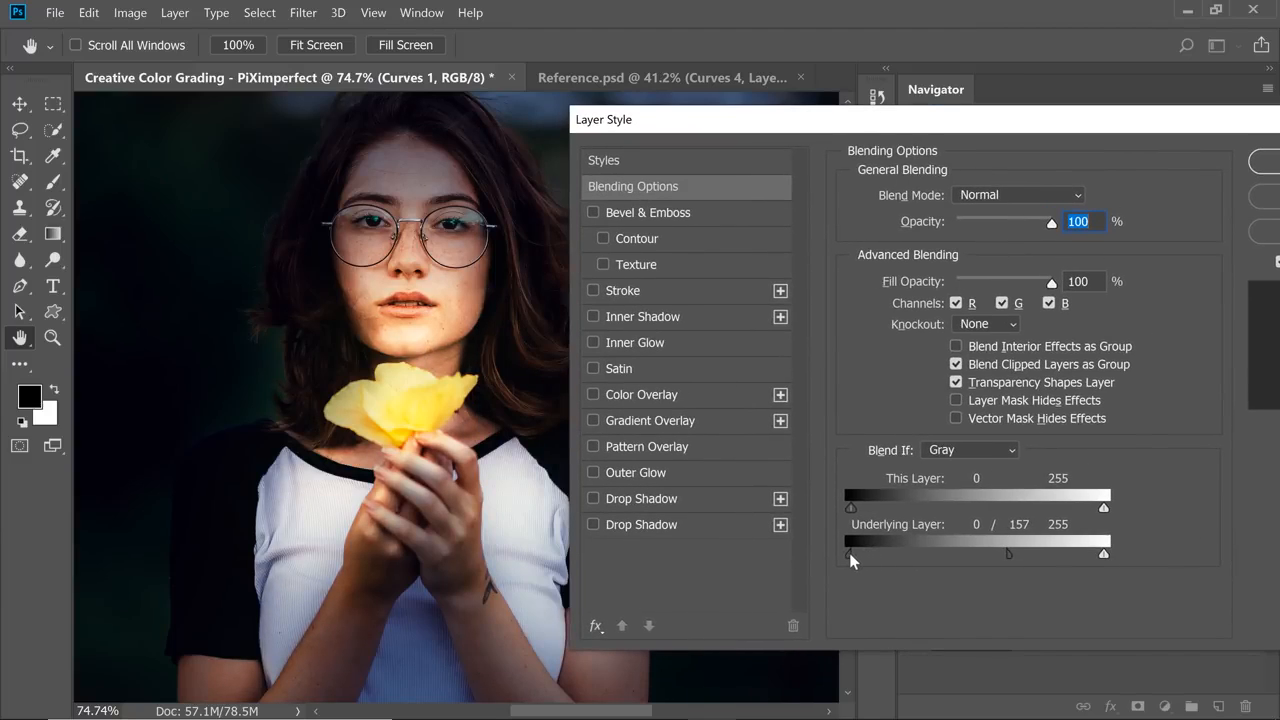
left_click_drag(850, 553, 901, 557)
left_click_drag(1008, 553, 1022, 557)
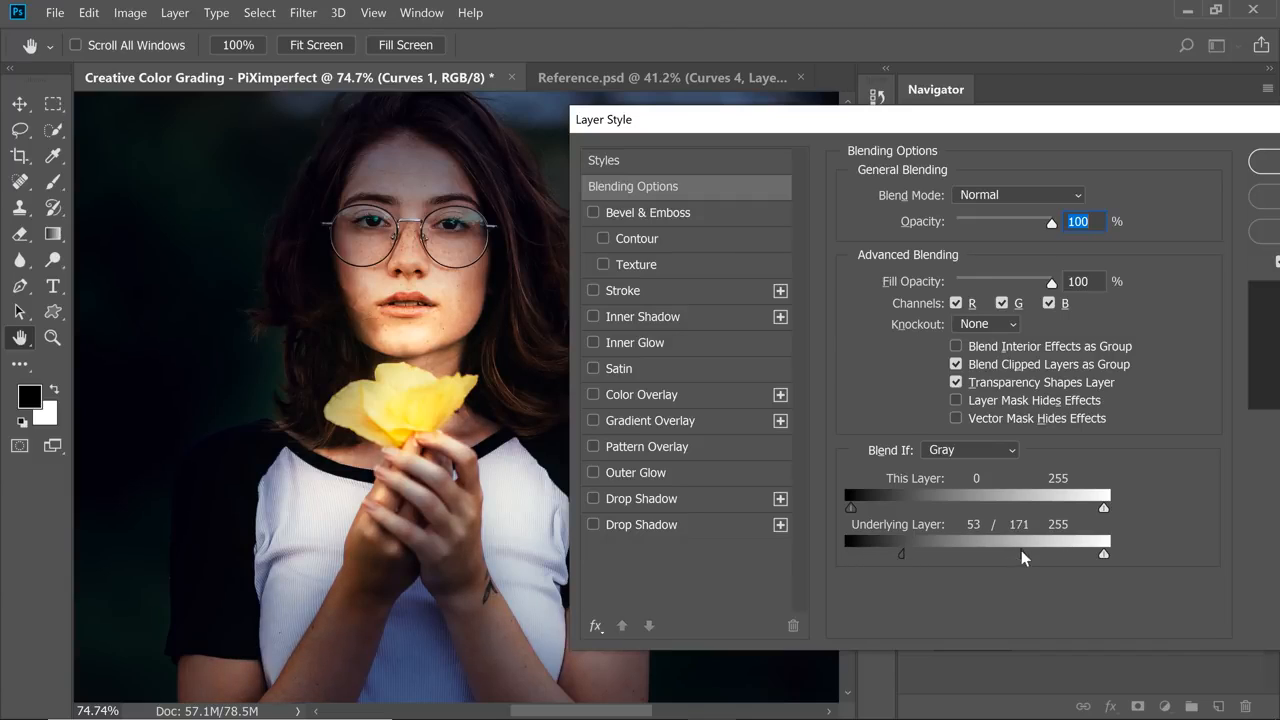
left_click_drag(1108, 118, 970, 121)
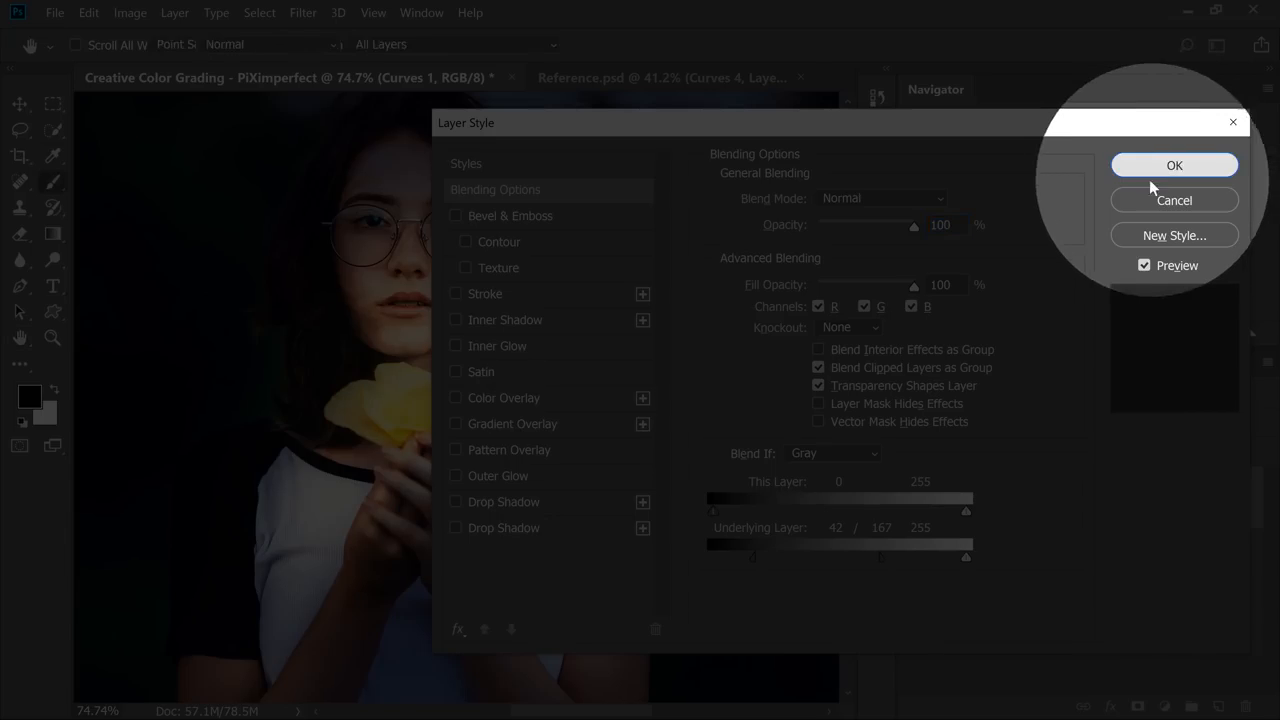
left_click(1163, 166)
left_click(912, 499)
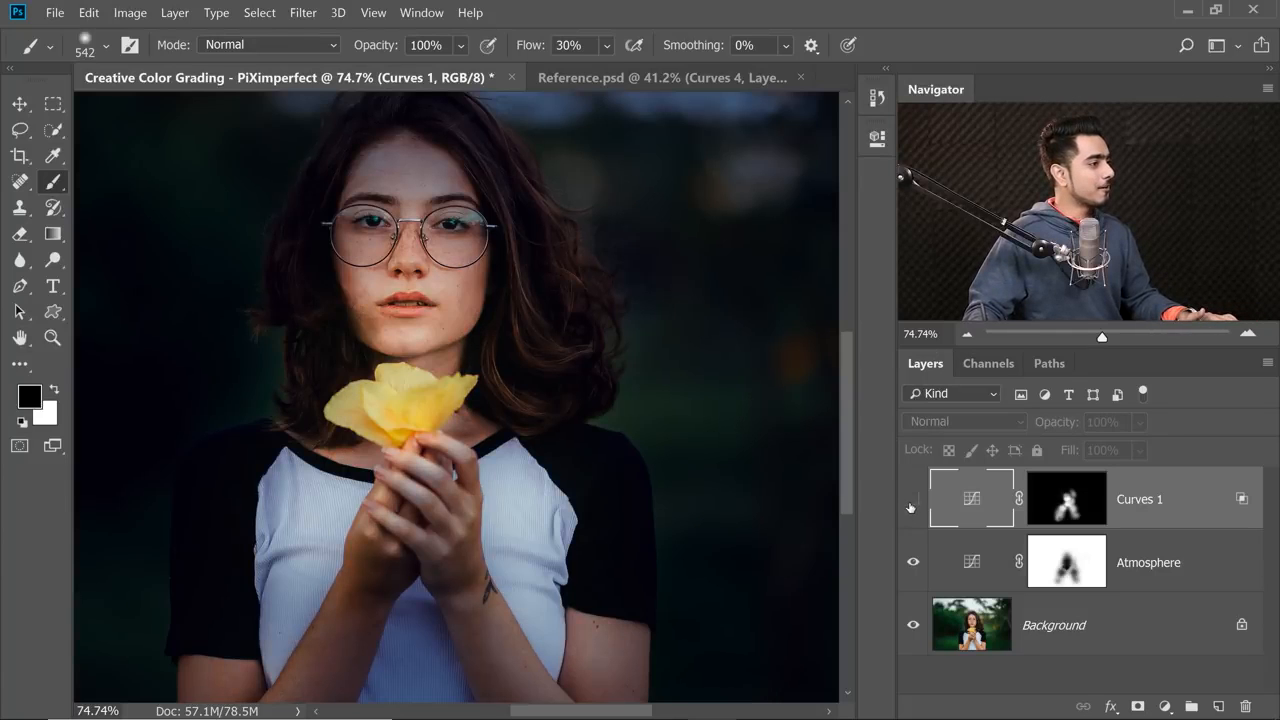
Show Curves 1 again and inspect its warm light on the face and flower up close.
left_click(912, 499)
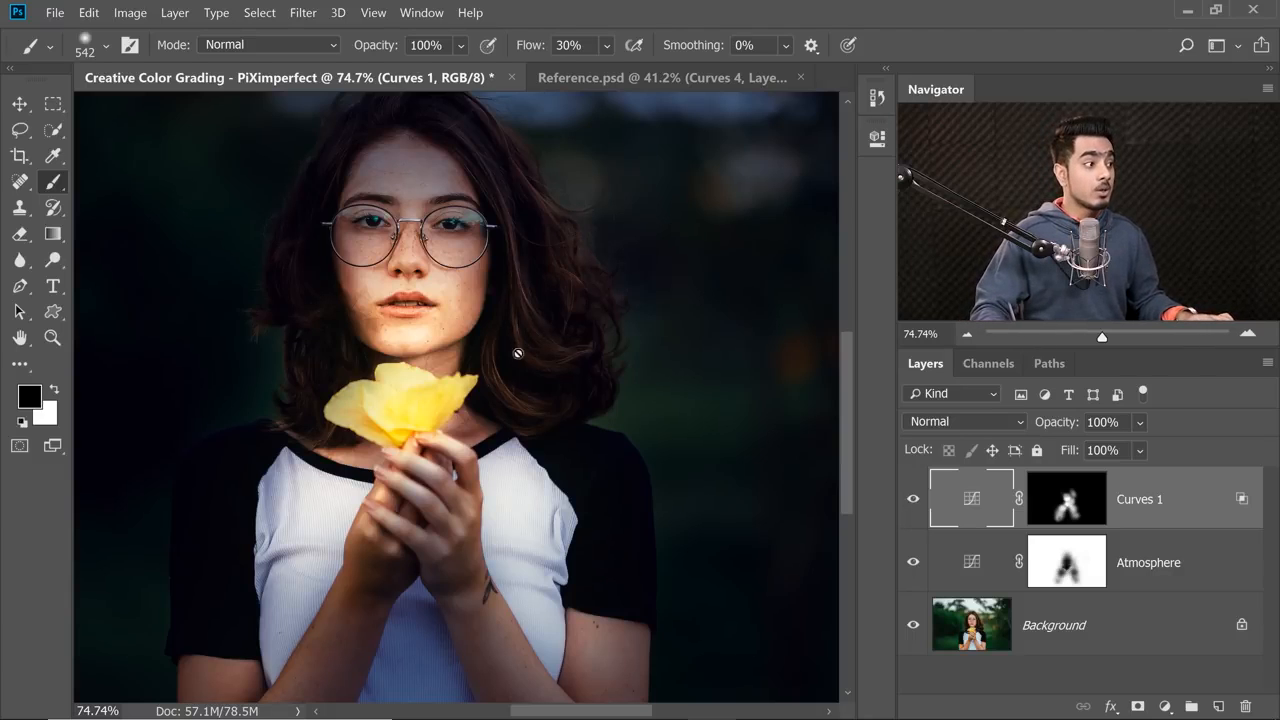
scroll(514, 325, "up", 5)
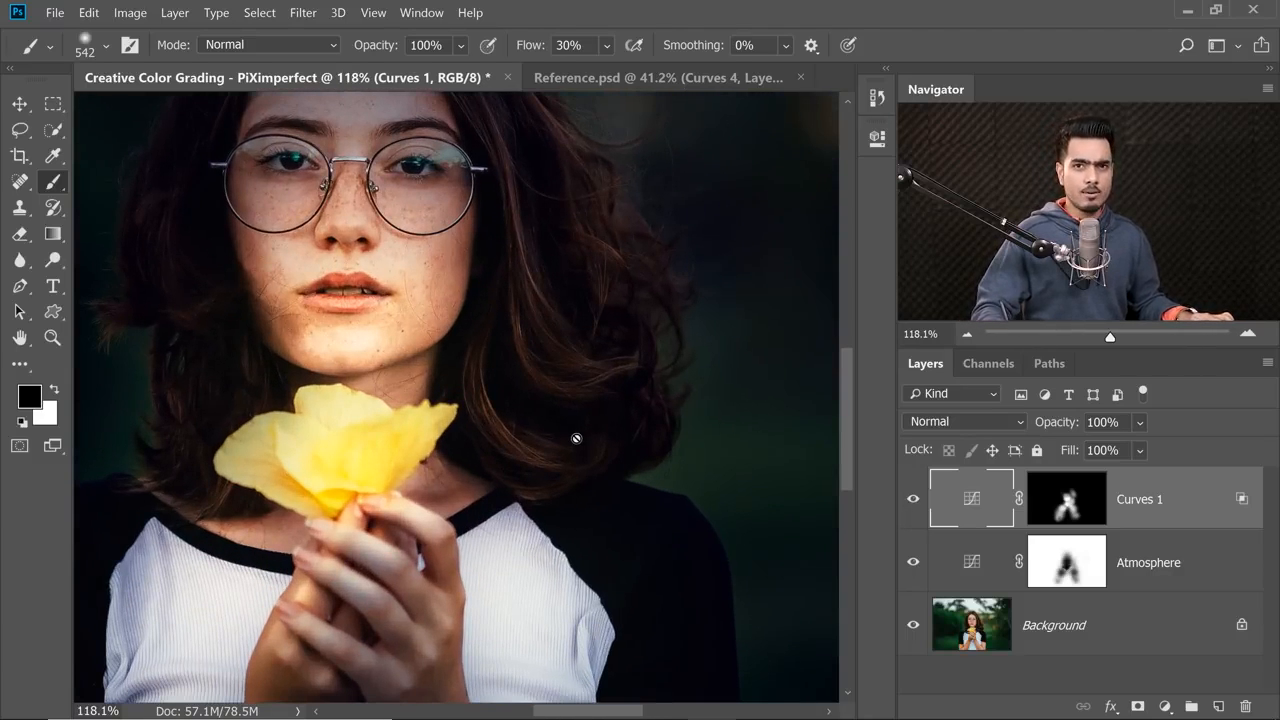
scroll(551, 366, "down", 3)
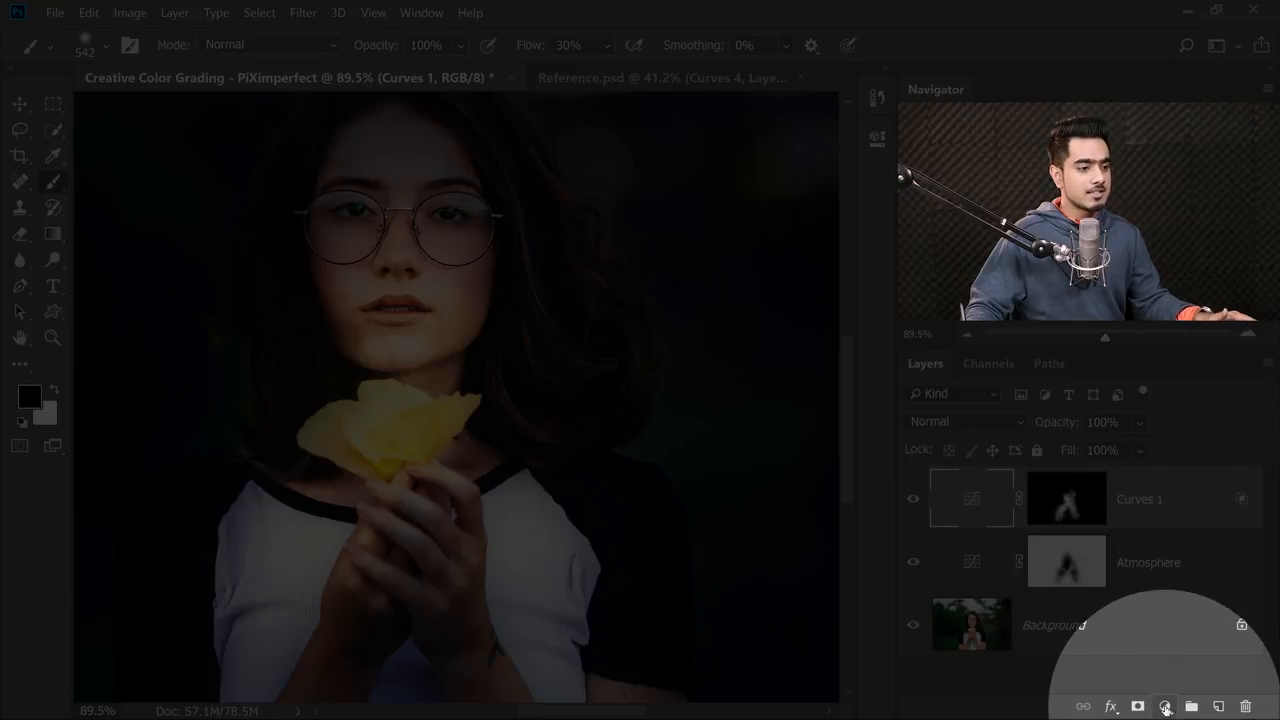
Add a Curves adjustment layer above Curves 1, raise its RGB midtones strongly, and slightly lower the highlights of its Blue channel.
left_click(1165, 706)
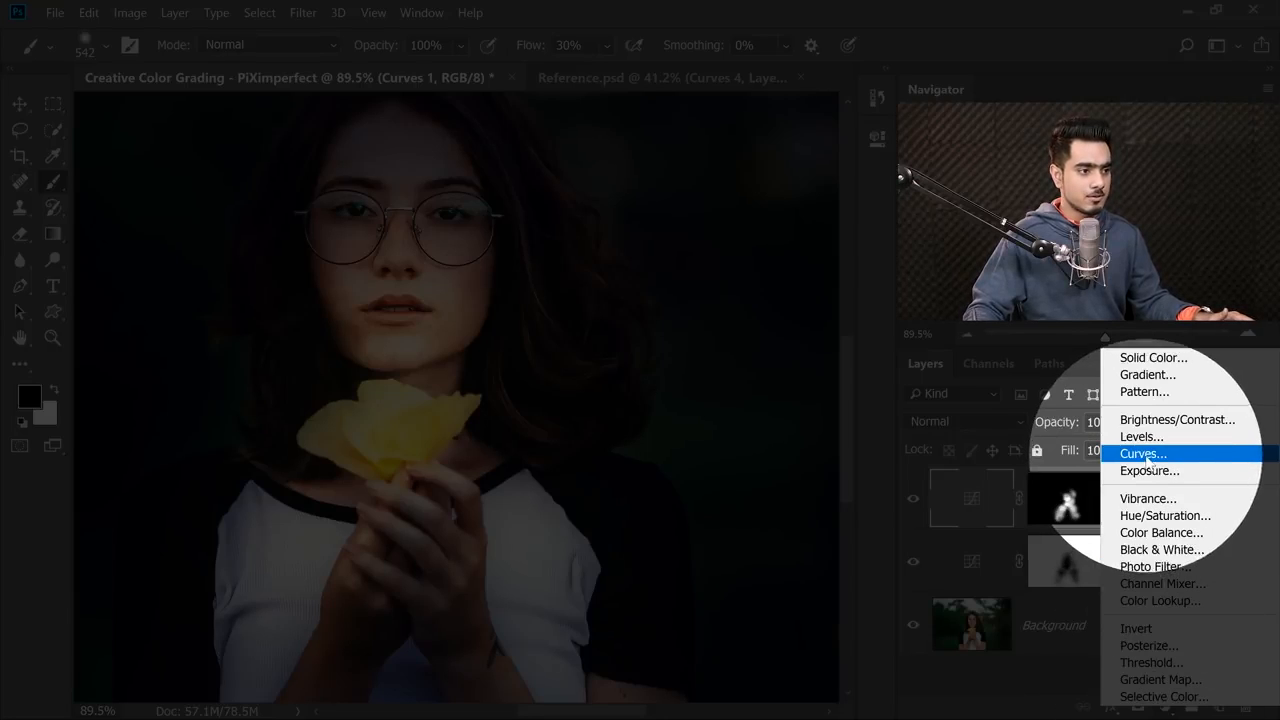
left_click(1143, 453)
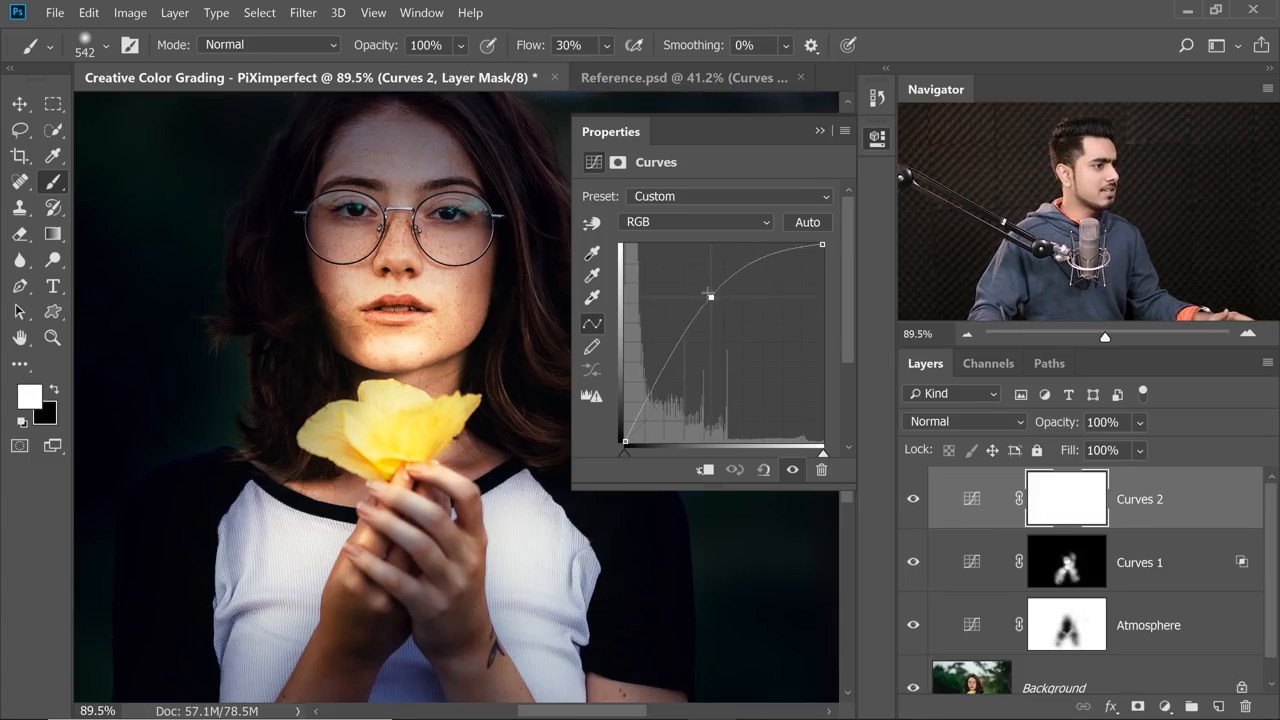
left_click_drag(710, 295, 704, 286)
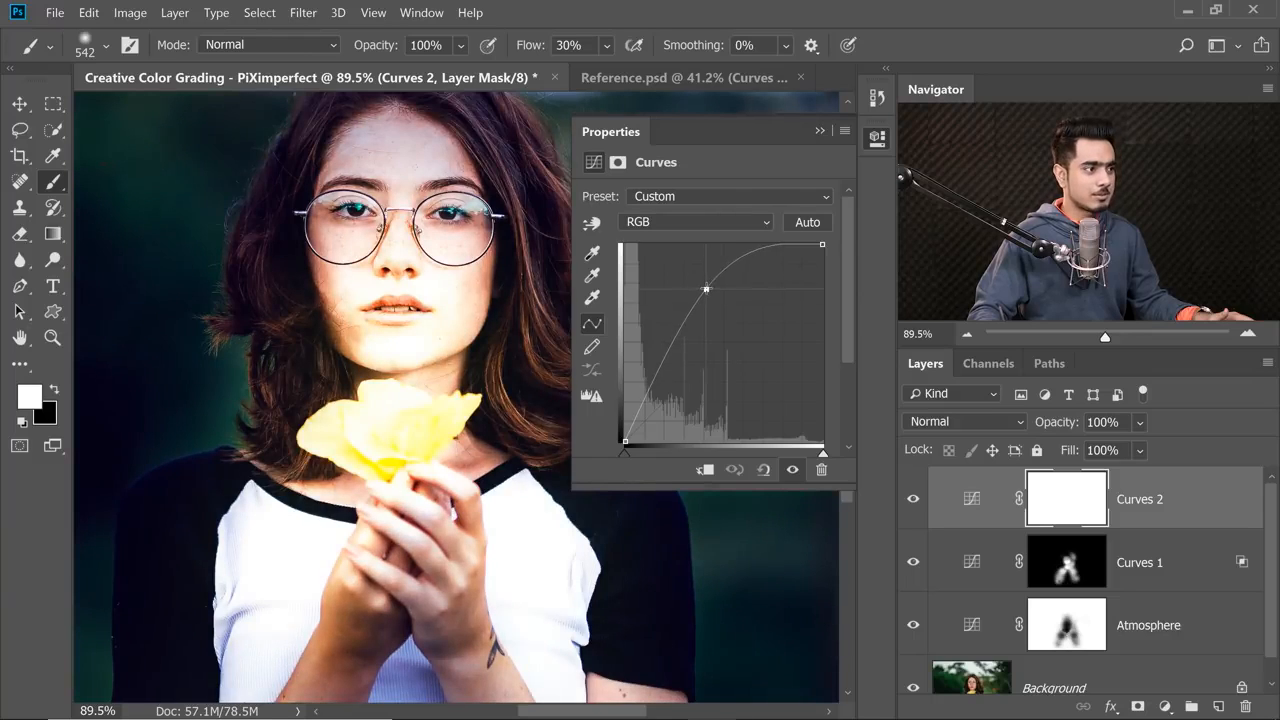
left_click(704, 222)
left_click(685, 287)
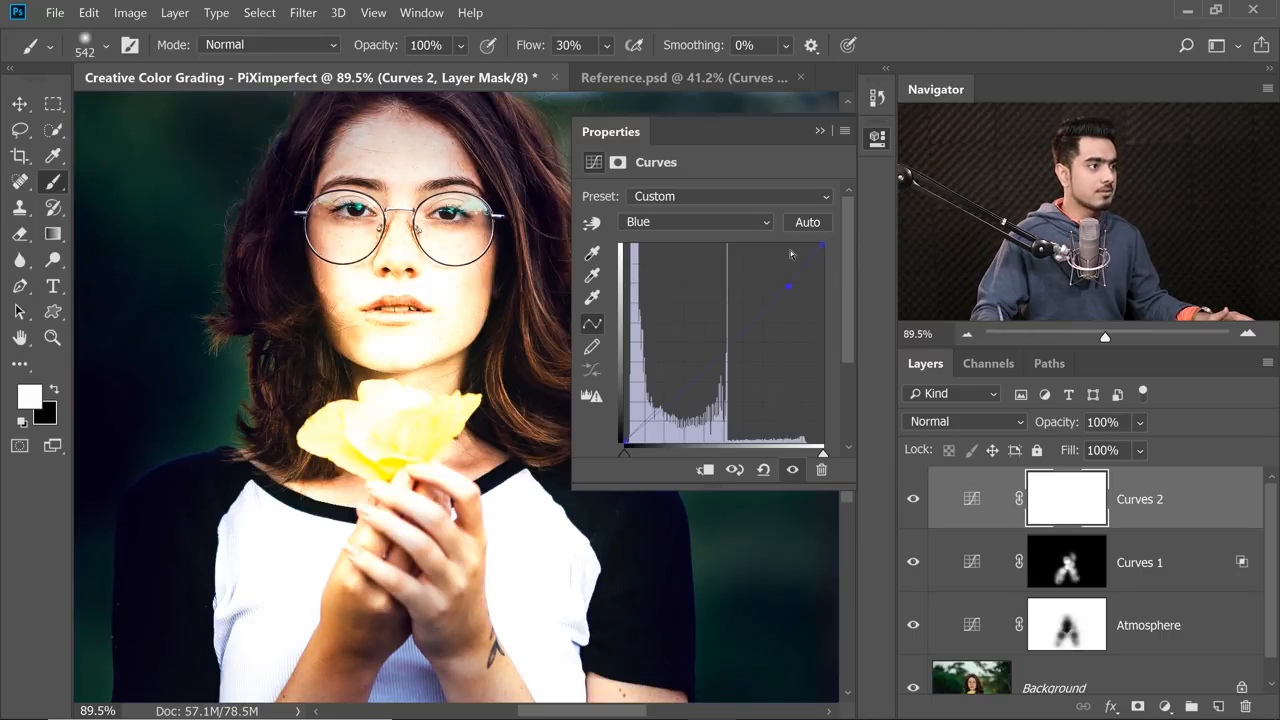
left_click(820, 131)
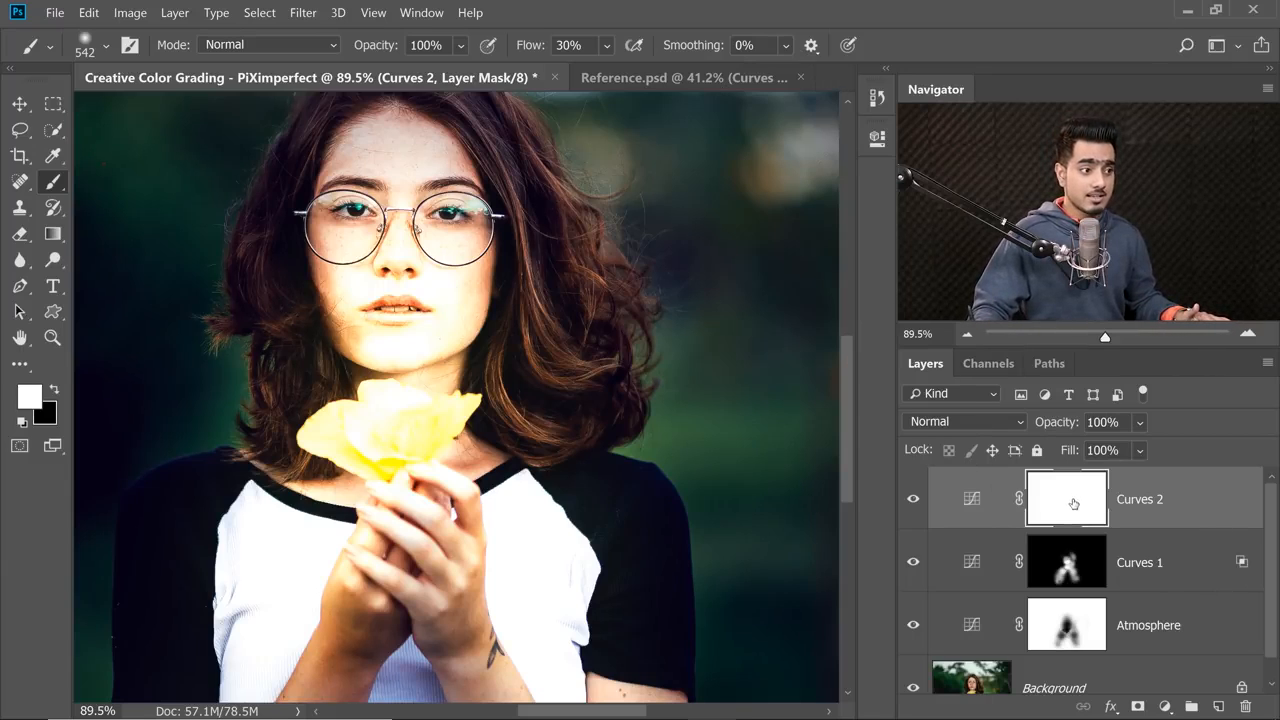
Invert the Curves 2 mask to black and set the soft brush's flow to 100%.
key("ctrl+i")
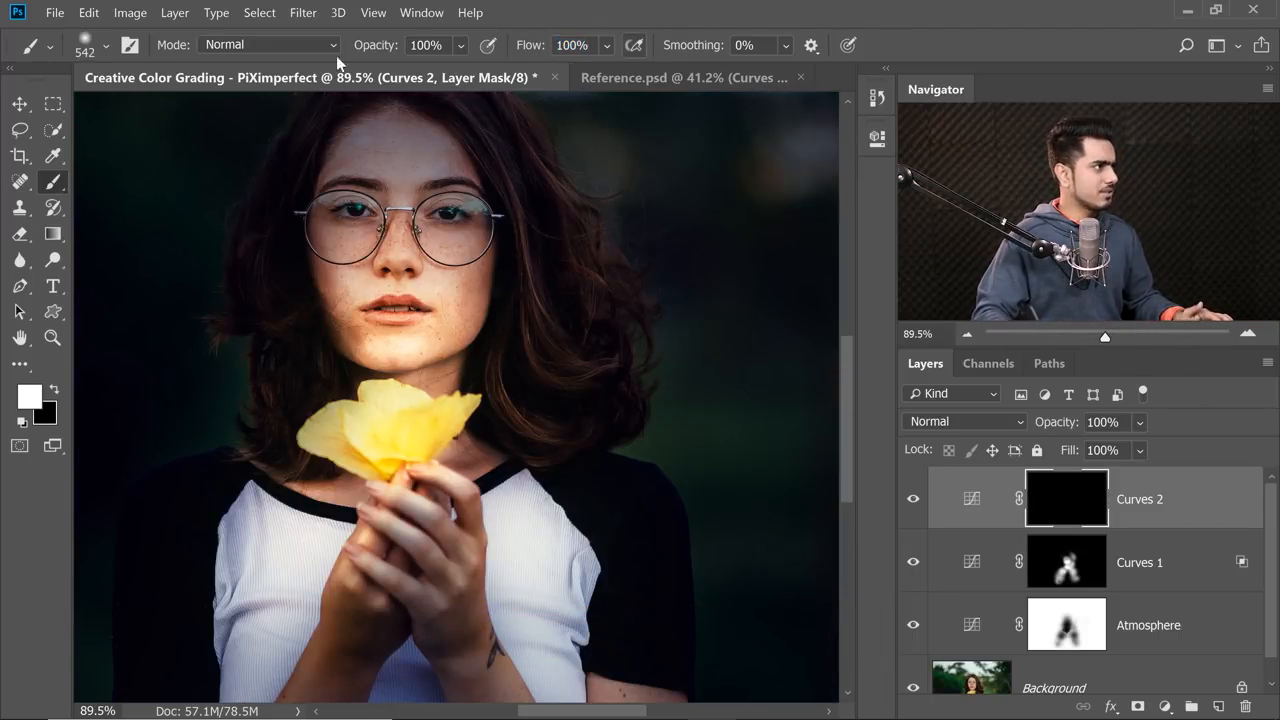
left_click(95, 48)
left_click_drag(373, 301, 373, 226)
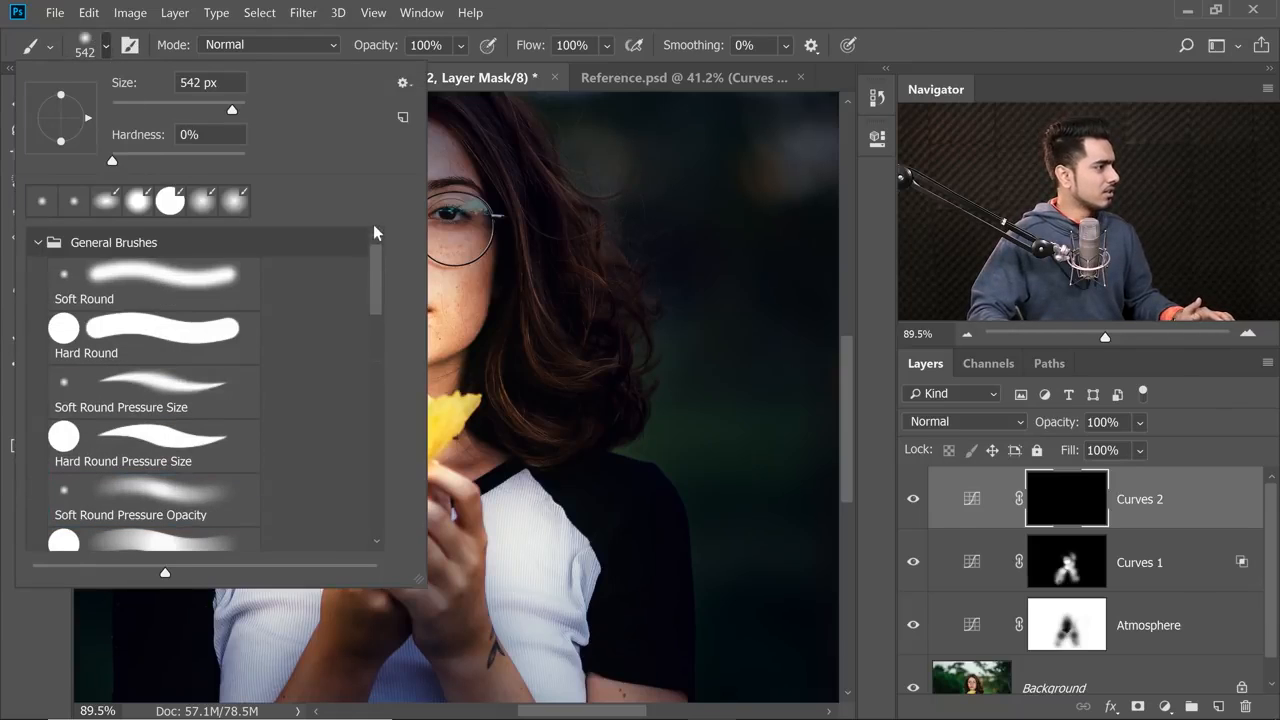
left_click(560, 18)
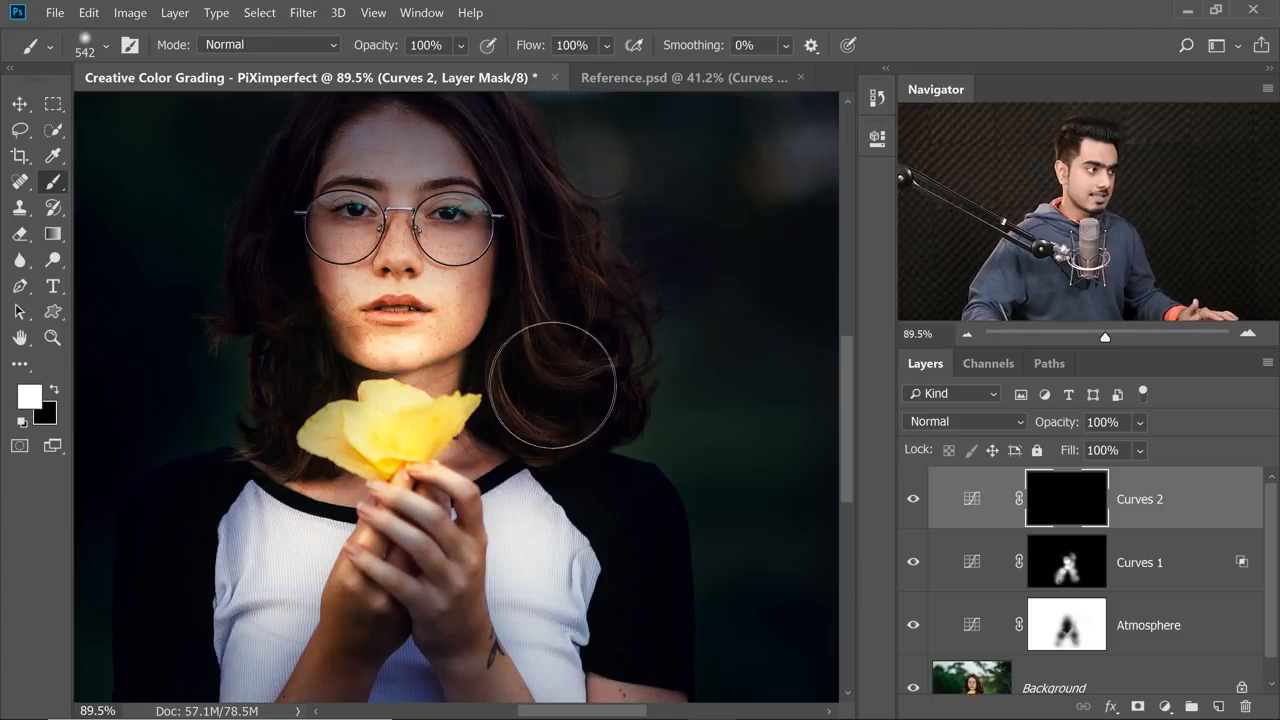
Enlarge the soft brush to 765–967 px and paint white on the Curves 2 mask over the hair on both sides of the face.
mouse_move(547, 382)
left_mouse_down()
mouse_move(642, 379)
mouse_move(532, 380)
mouse_move(560, 380)
left_mouse_up()
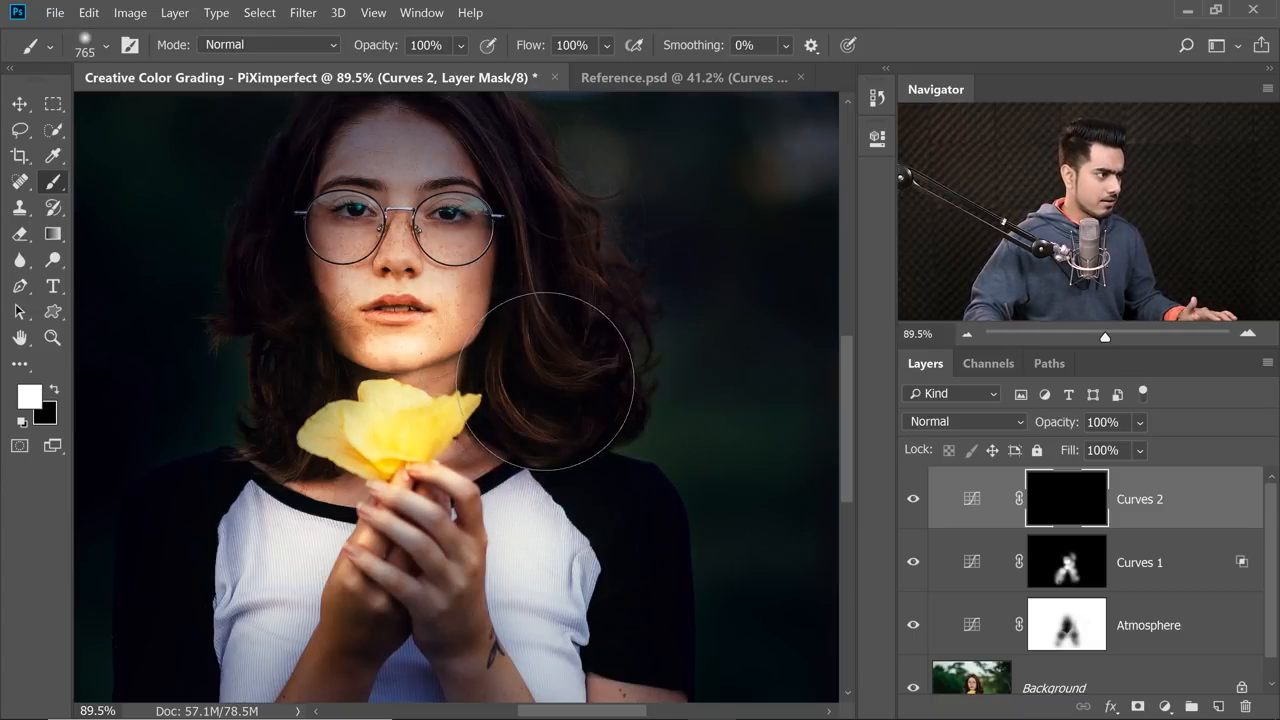
left_click(545, 383)
left_click_drag(545, 219, 618, 235)
mouse_move(538, 281)
left_mouse_down()
mouse_move(621, 279)
mouse_move(560, 301)
mouse_move(553, 328)
left_mouse_up()
left_click_drag(402, 318, 574, 330)
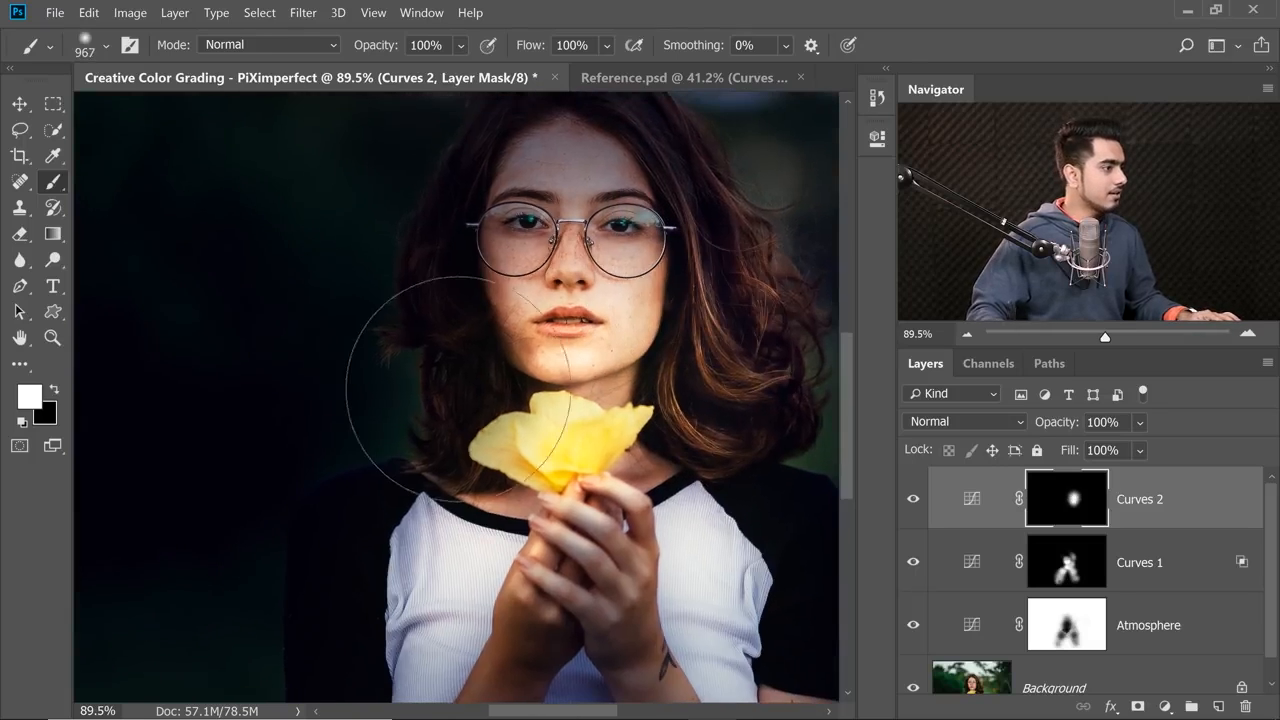
left_click(437, 385)
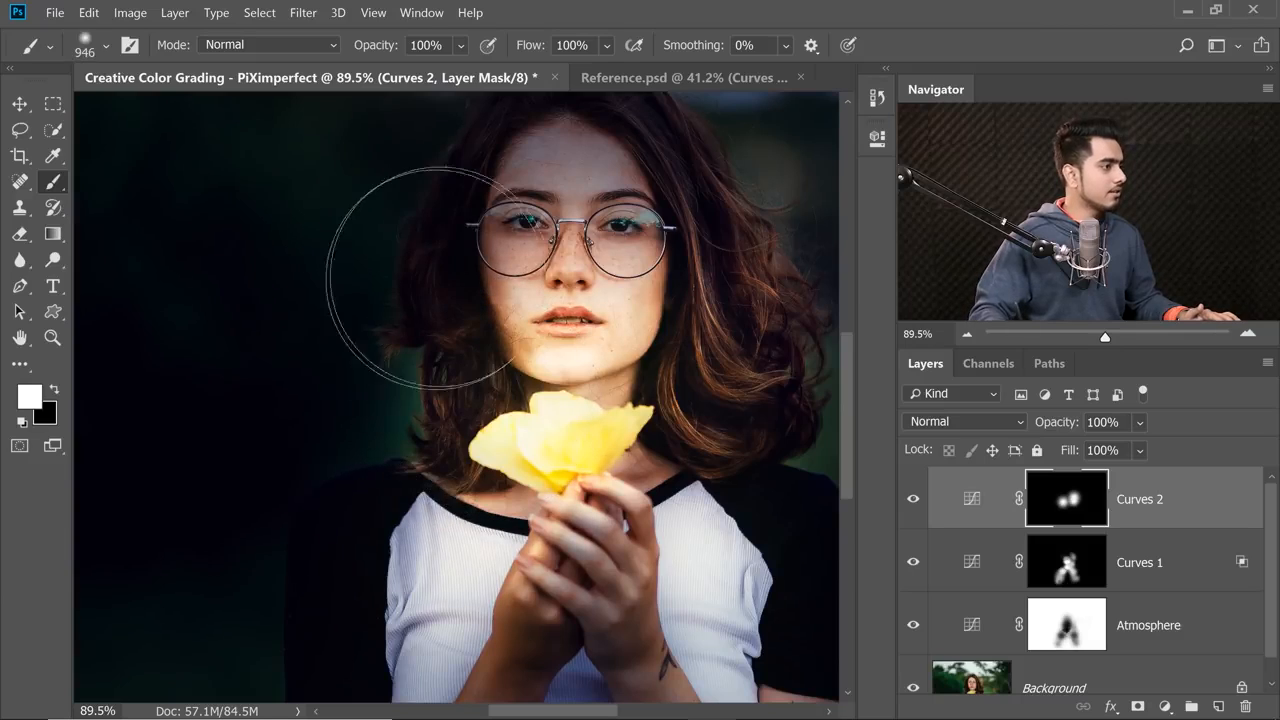
left_click_drag(498, 273, 403, 409)
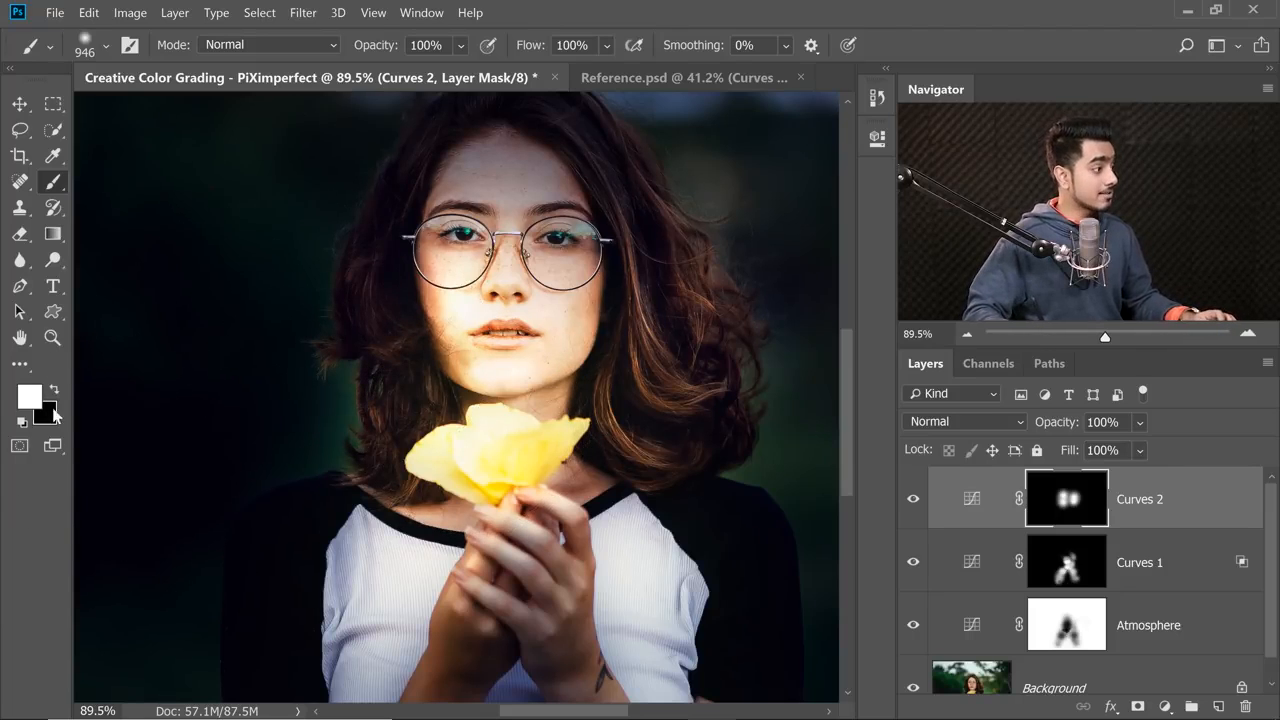
Reduce the brush to 584 px and paint black on the Curves 2 mask to remove the extra light from the face.
left_click_drag(620, 386, 344, 352)
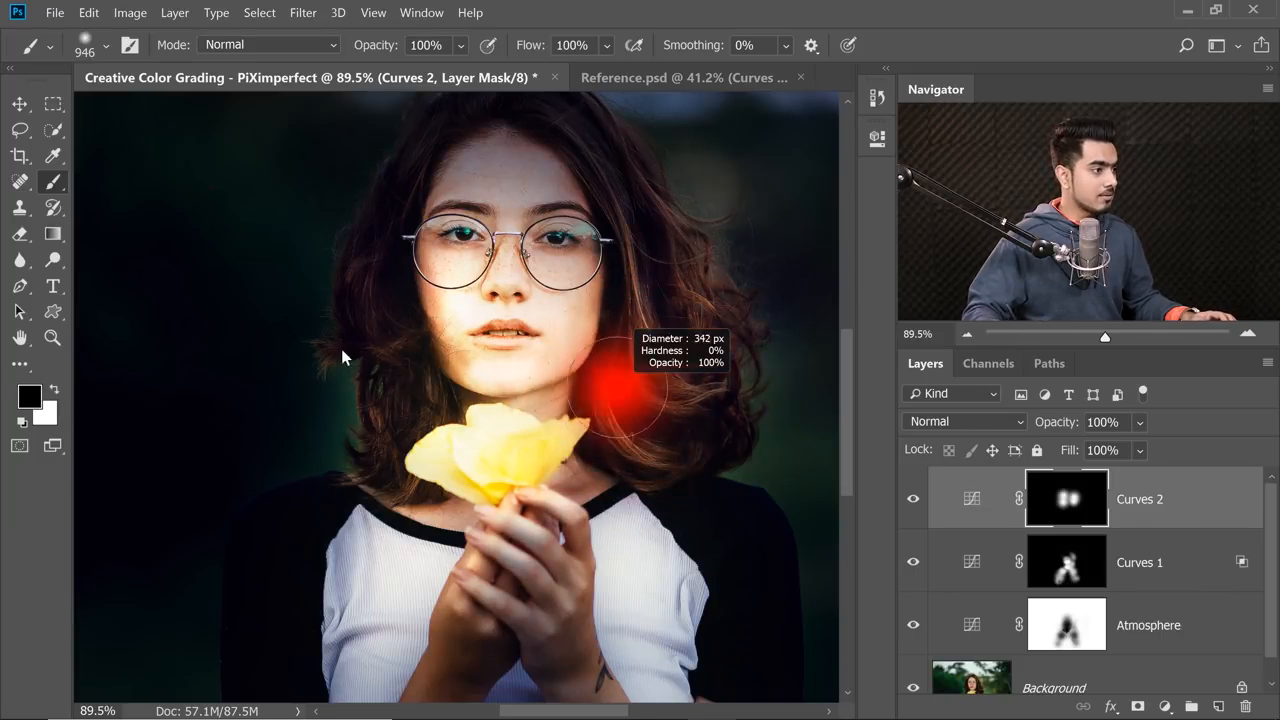
left_click_drag(478, 356, 416, 355)
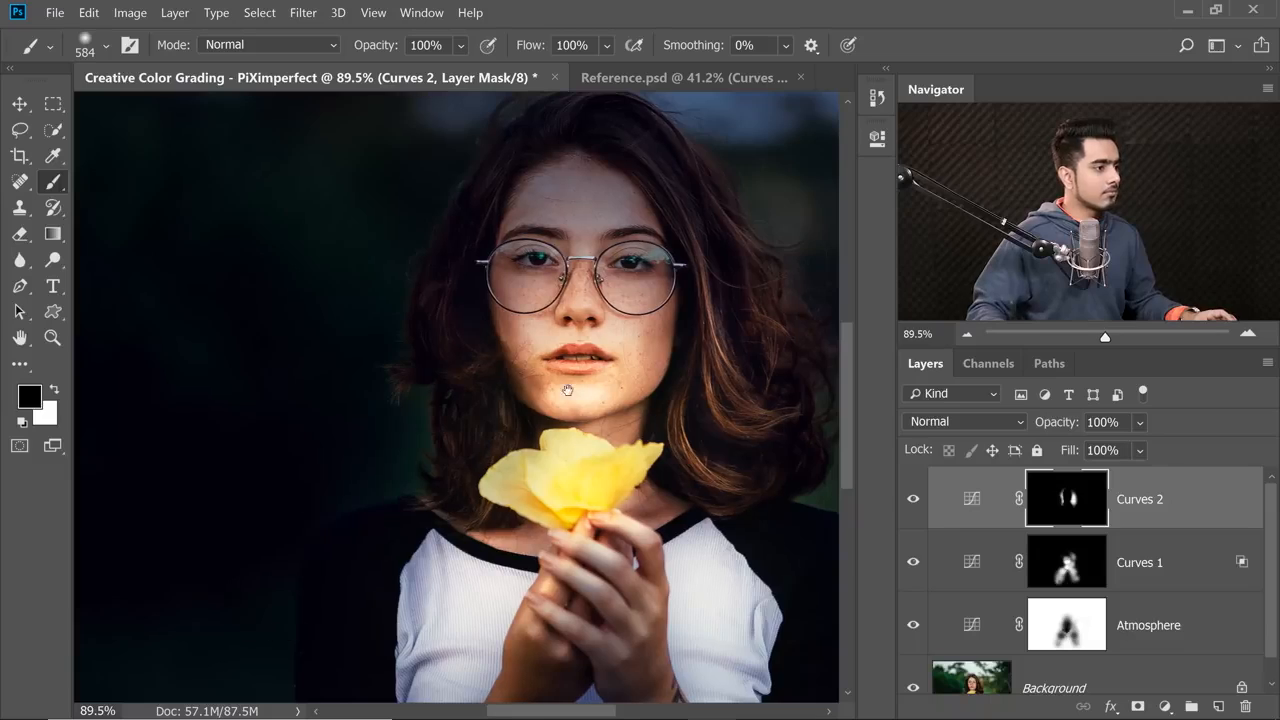
left_click_drag(664, 303, 554, 343)
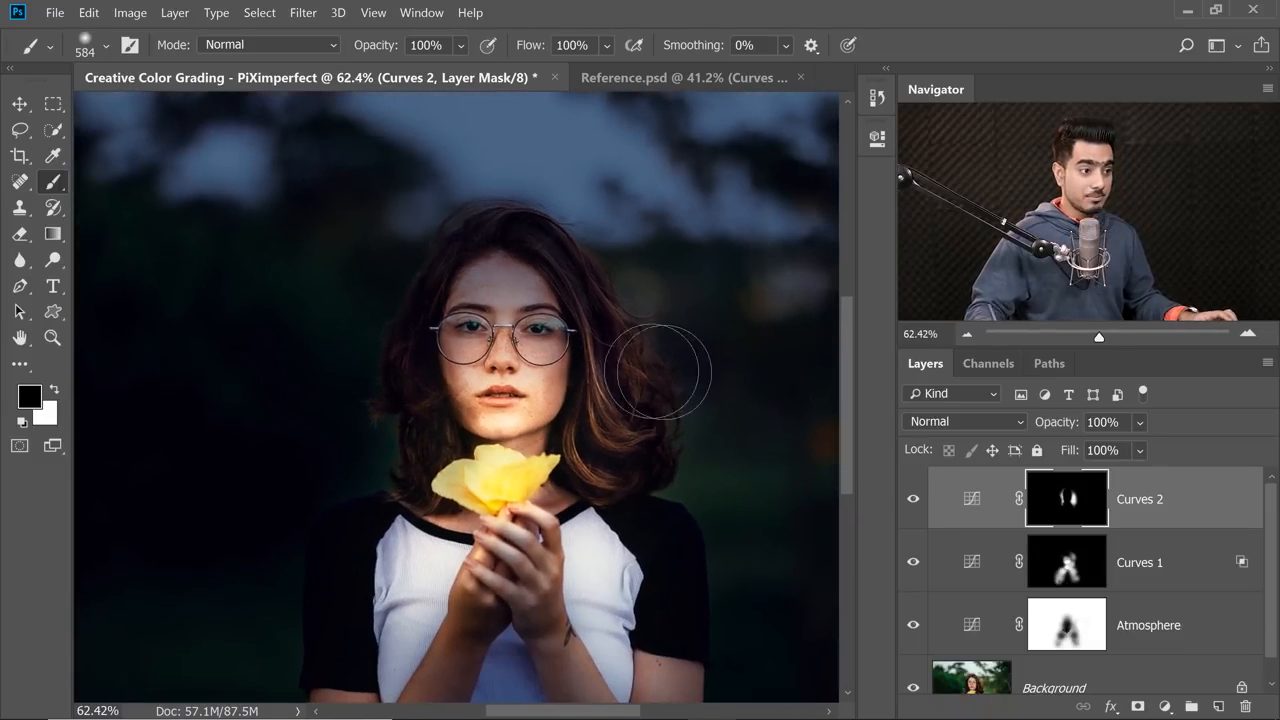
Open the Blending Options of Curves 2, split the Underlying Layer's black Blend If slider to 0 / 139, and apply it.
double_click(1232, 501)
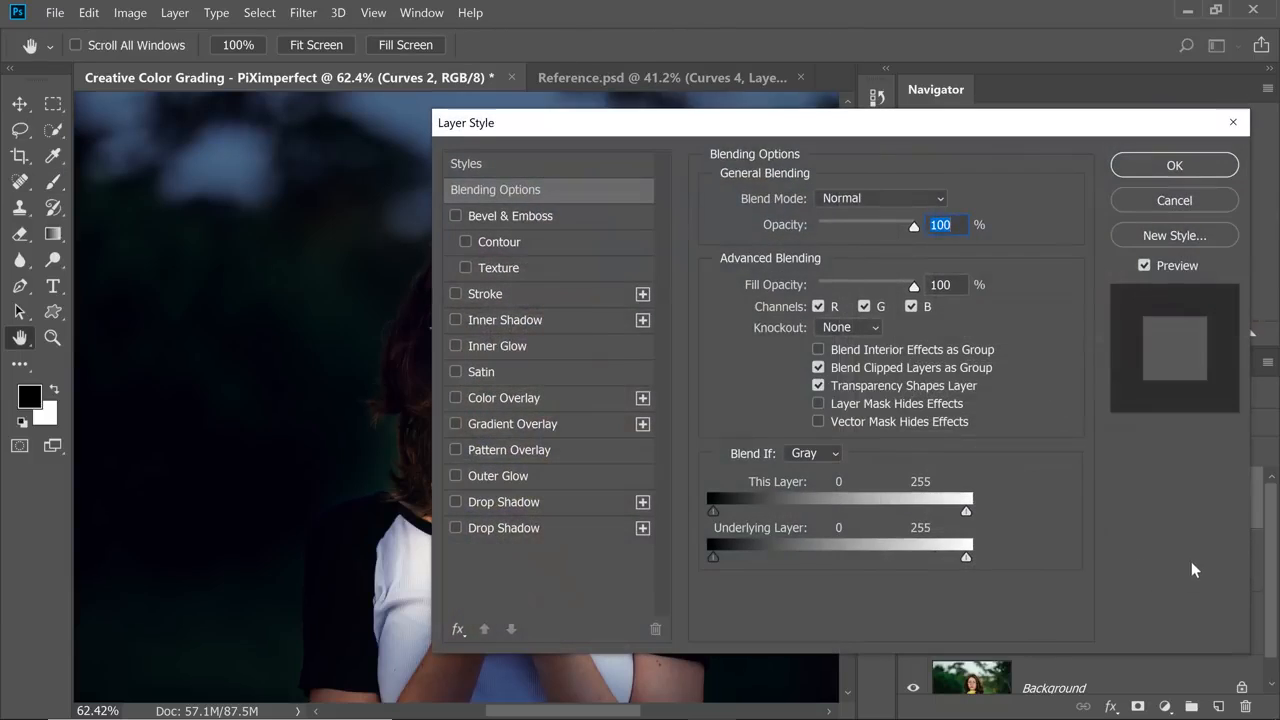
left_click_drag(695, 128, 971, 117)
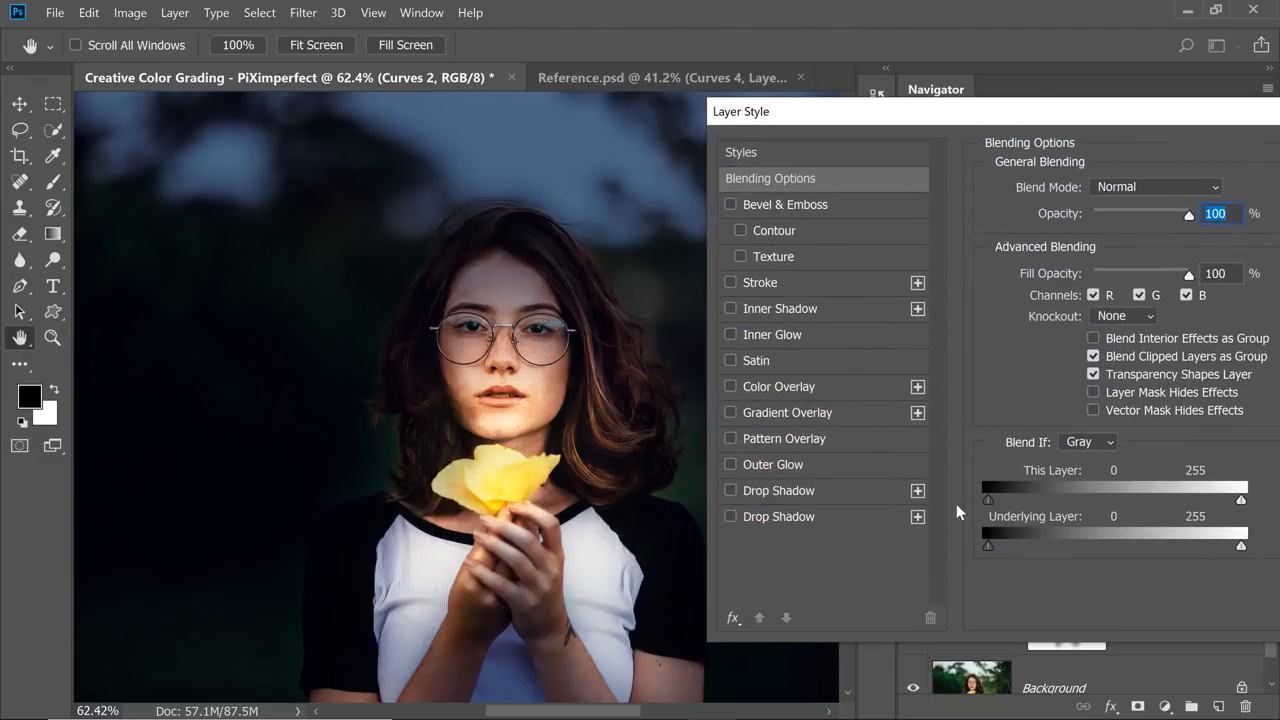
left_click_drag(990, 548, 1102, 550)
left_click_drag(1079, 108, 806, 124)
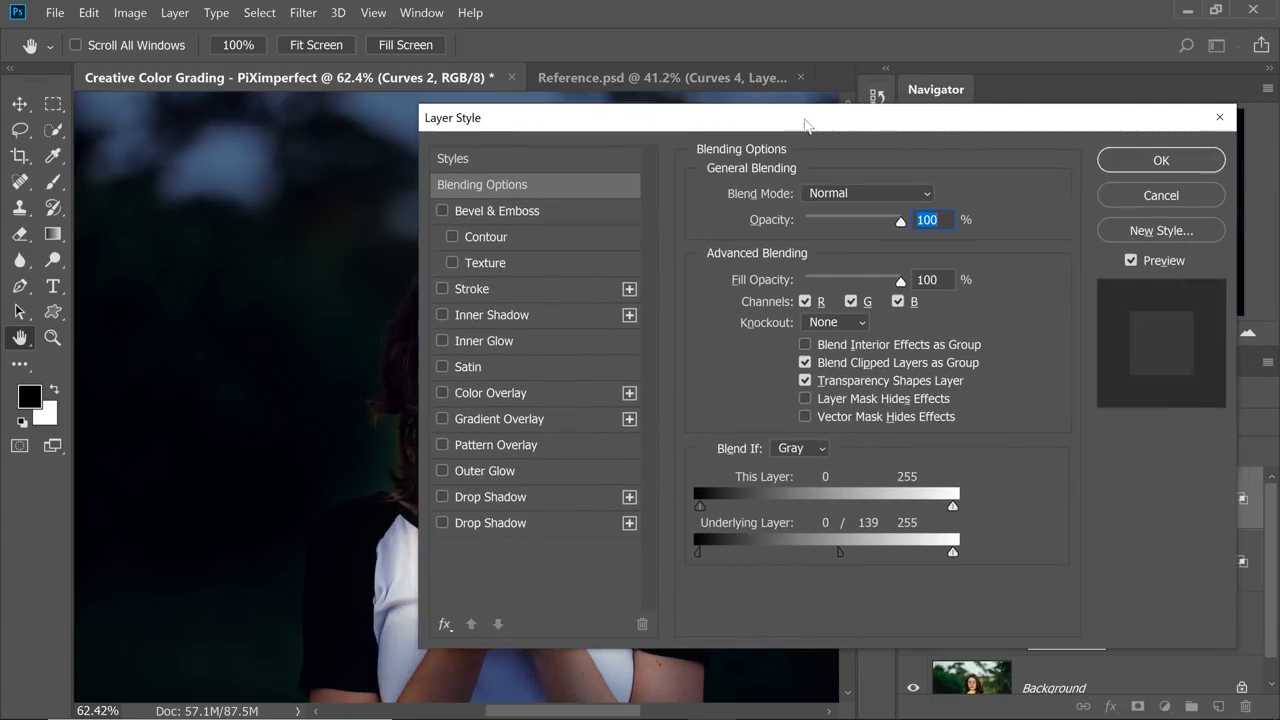
left_click(1134, 162)
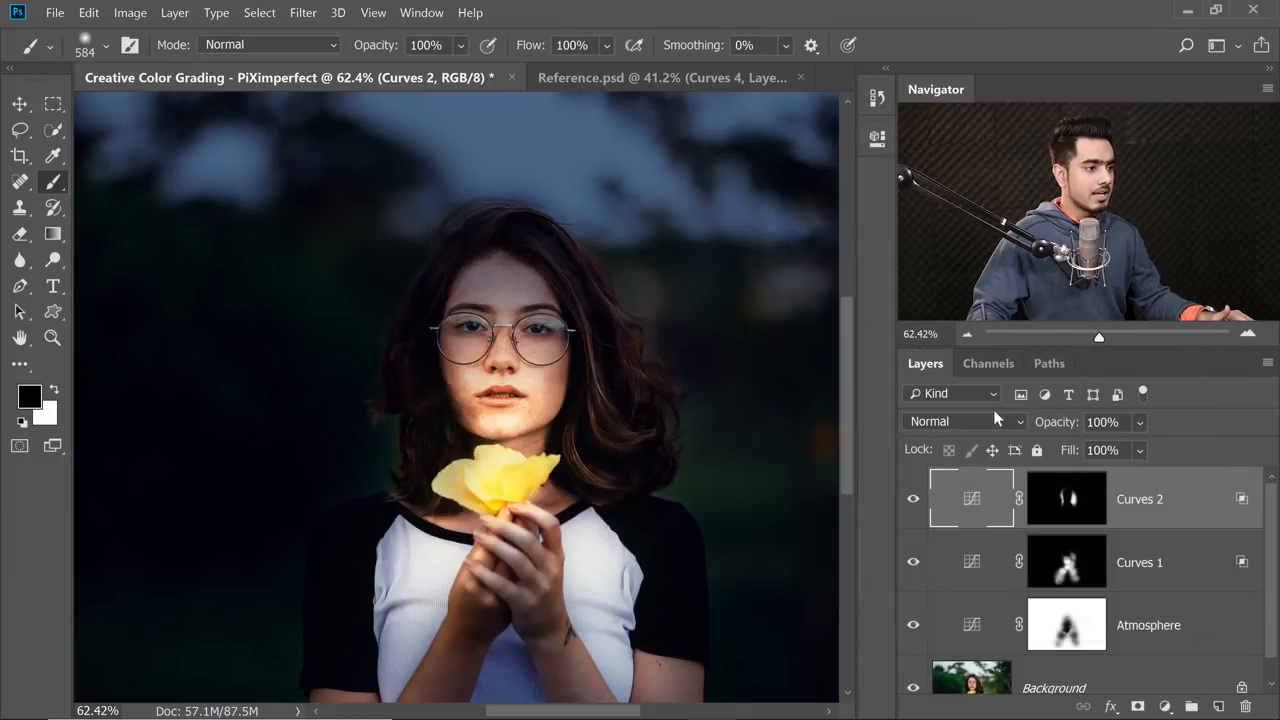
Toggle the visibility of Curves 2 to compare the hair with and without the added light.
left_click(911, 503)
left_click(912, 503)
left_click(913, 503)
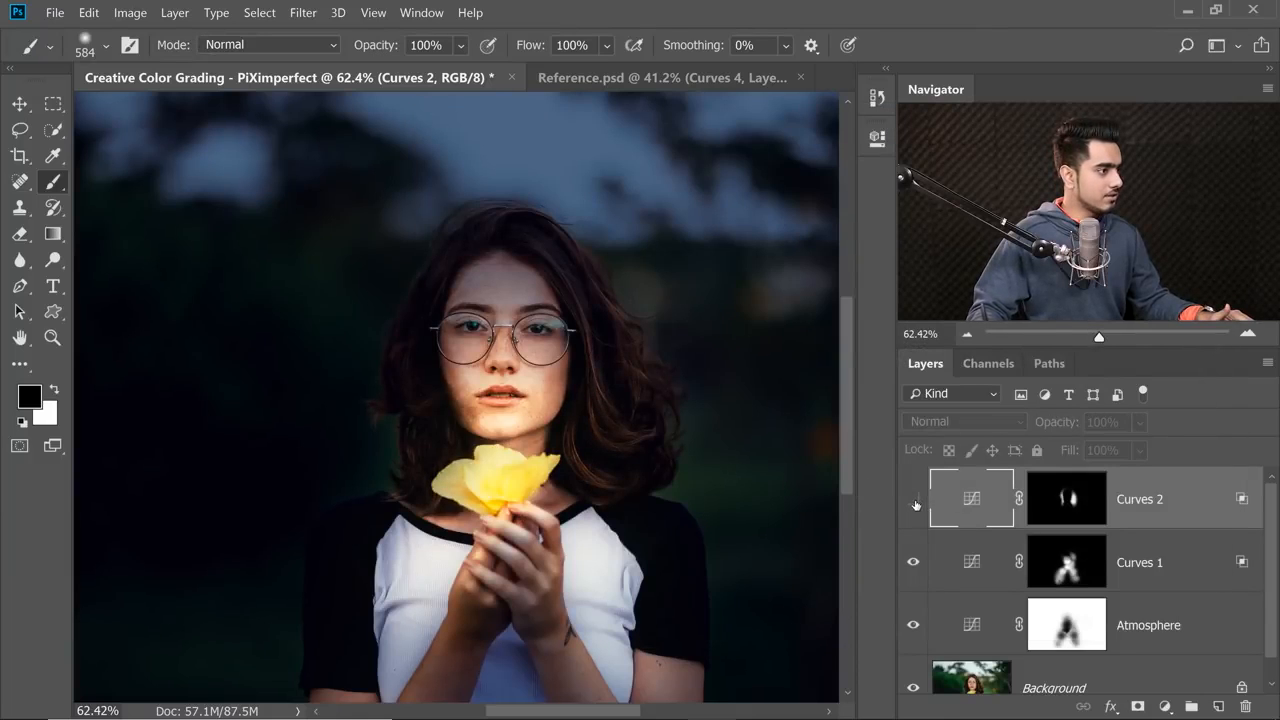
left_click(915, 503)
Reduce the brush to 297 px and paint black on the Curves 2 mask along the face's edge beside the hair.
scroll(450, 378, "up", 5)
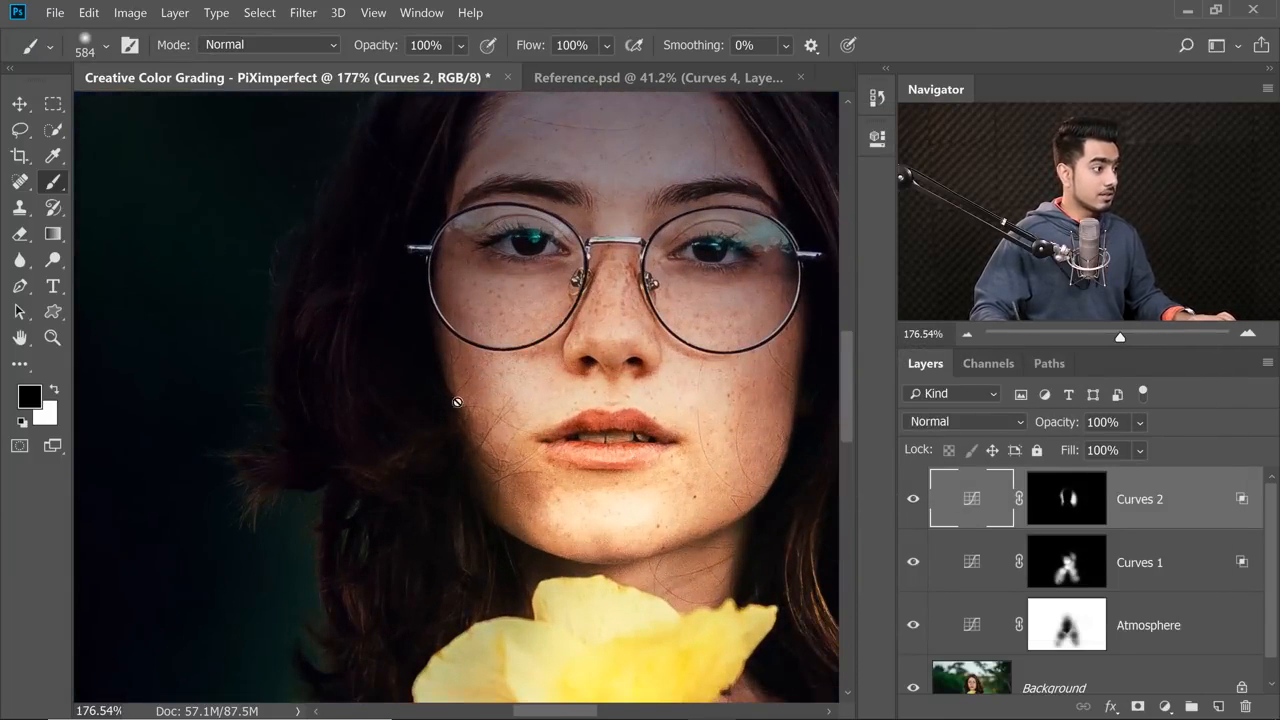
left_click(1089, 502)
left_click_drag(624, 397, 402, 372)
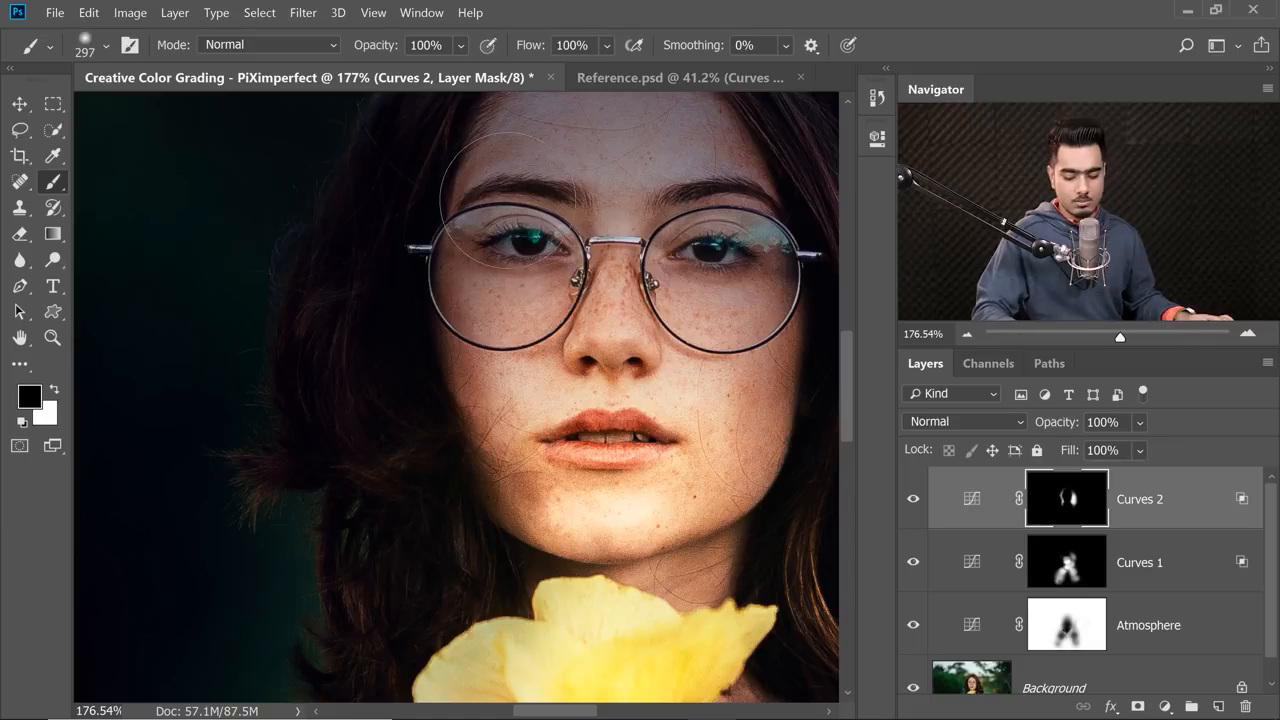
Fit the whole portrait in view and toggle Curves 1 to compare the flower light.
key("ctrl+0")
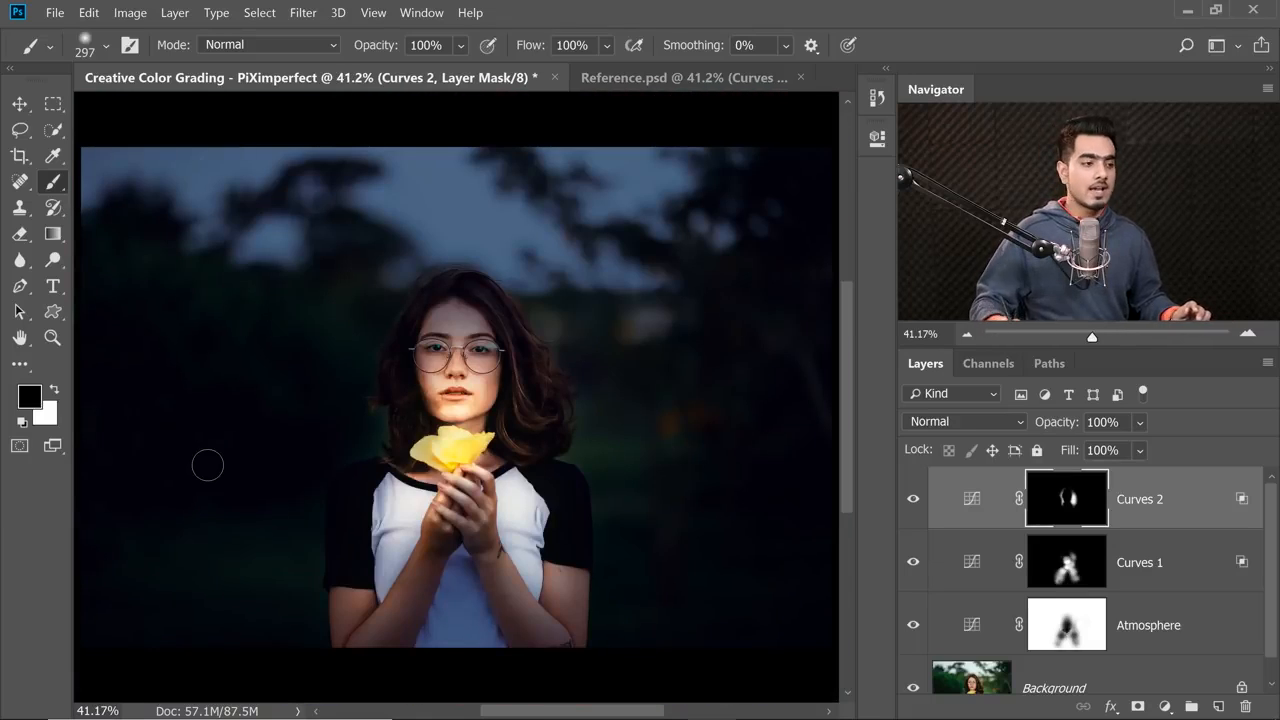
left_click(911, 564)
left_click(911, 564)
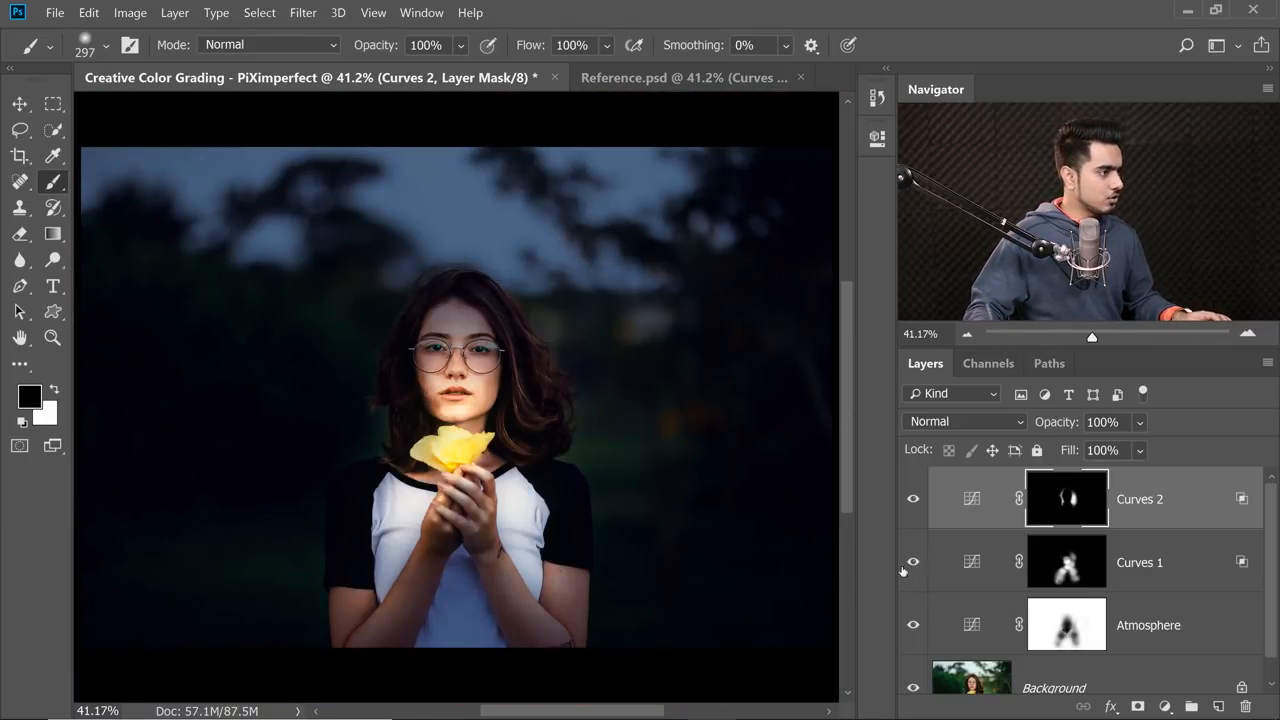
Select the Curves 1 mask and set the soft brush to about 622 px with 10% flow.
left_click(1068, 566)
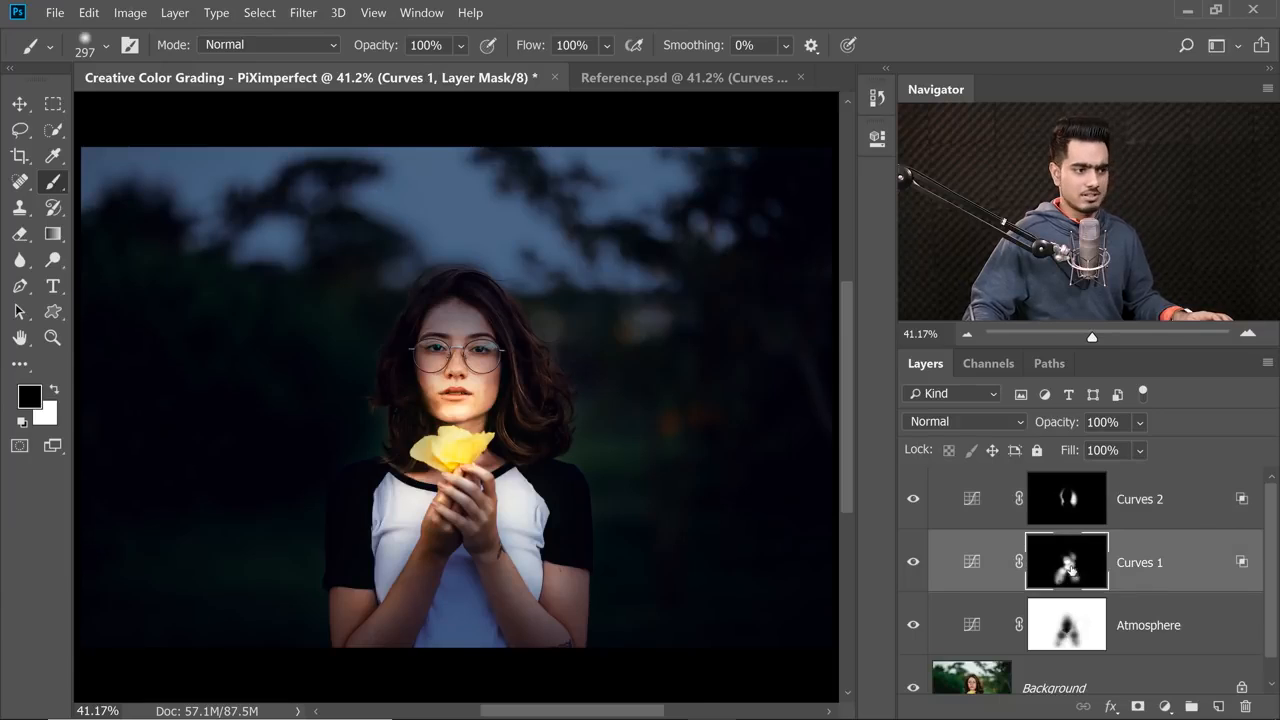
mouse_move(441, 383)
left_mouse_down()
mouse_move(470, 375)
mouse_move(428, 442)
mouse_move(472, 440)
left_mouse_up()
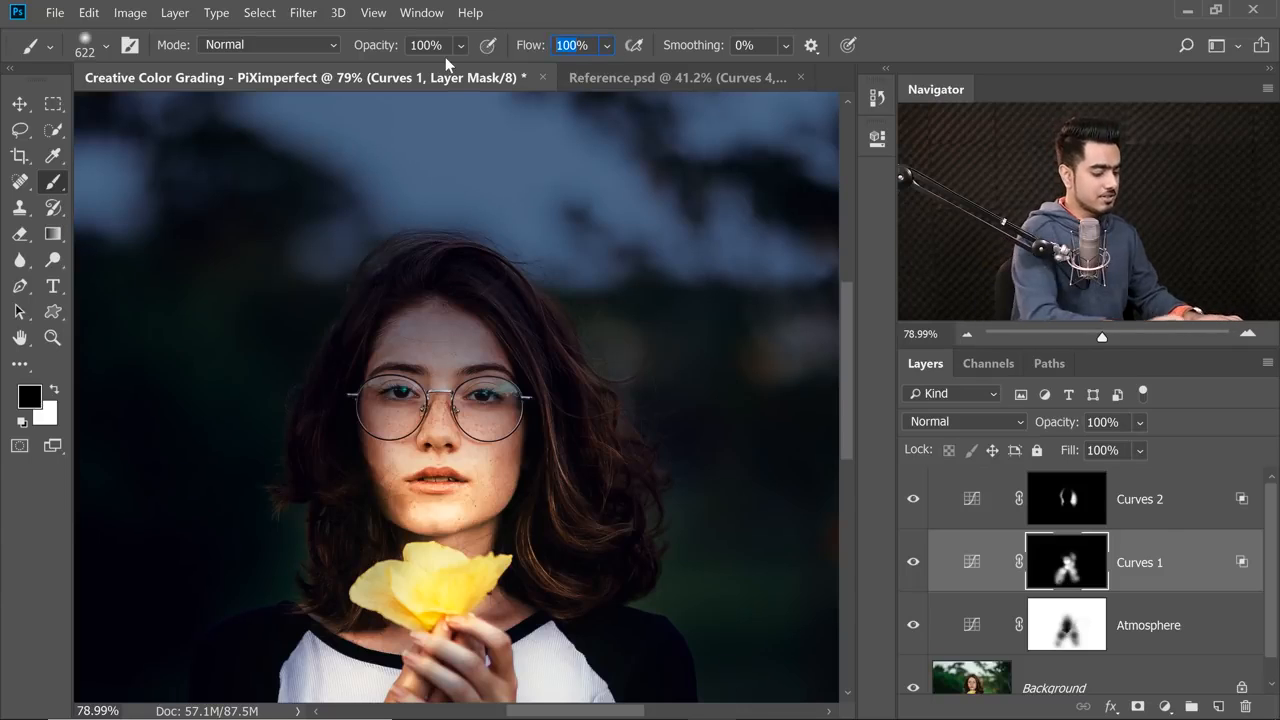
left_click(105, 45)
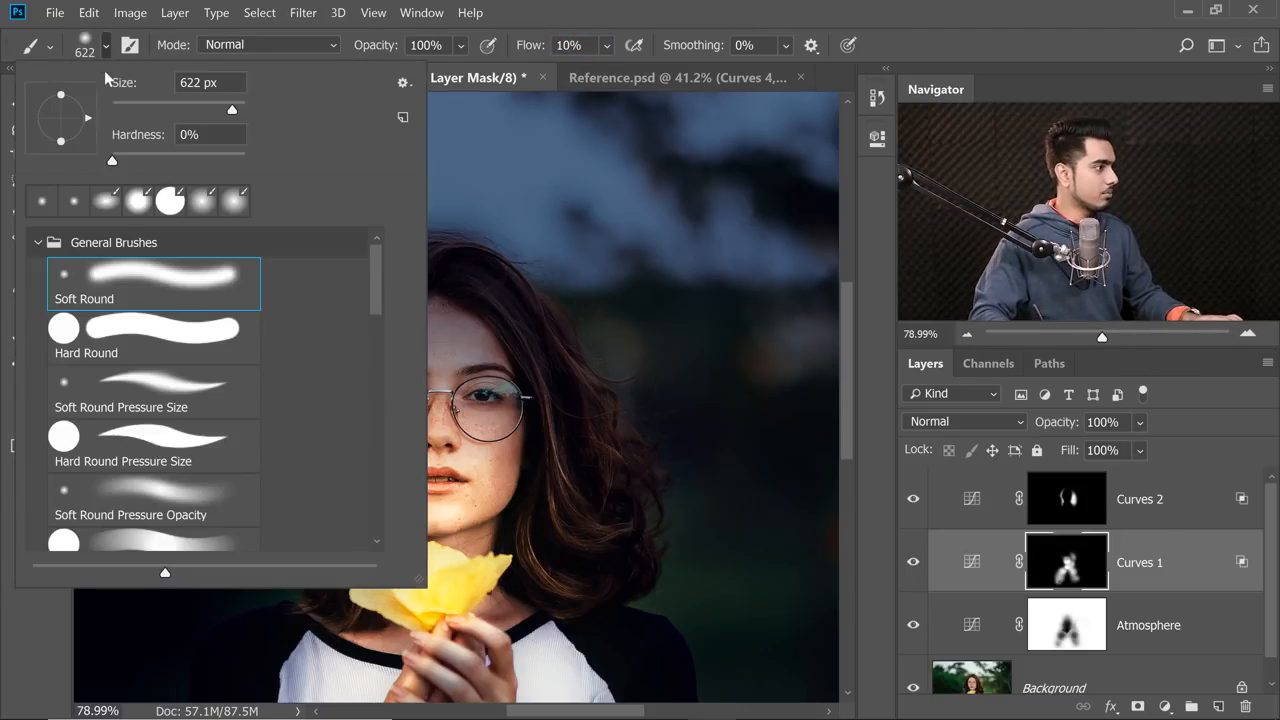
left_click_drag(370, 292, 374, 334)
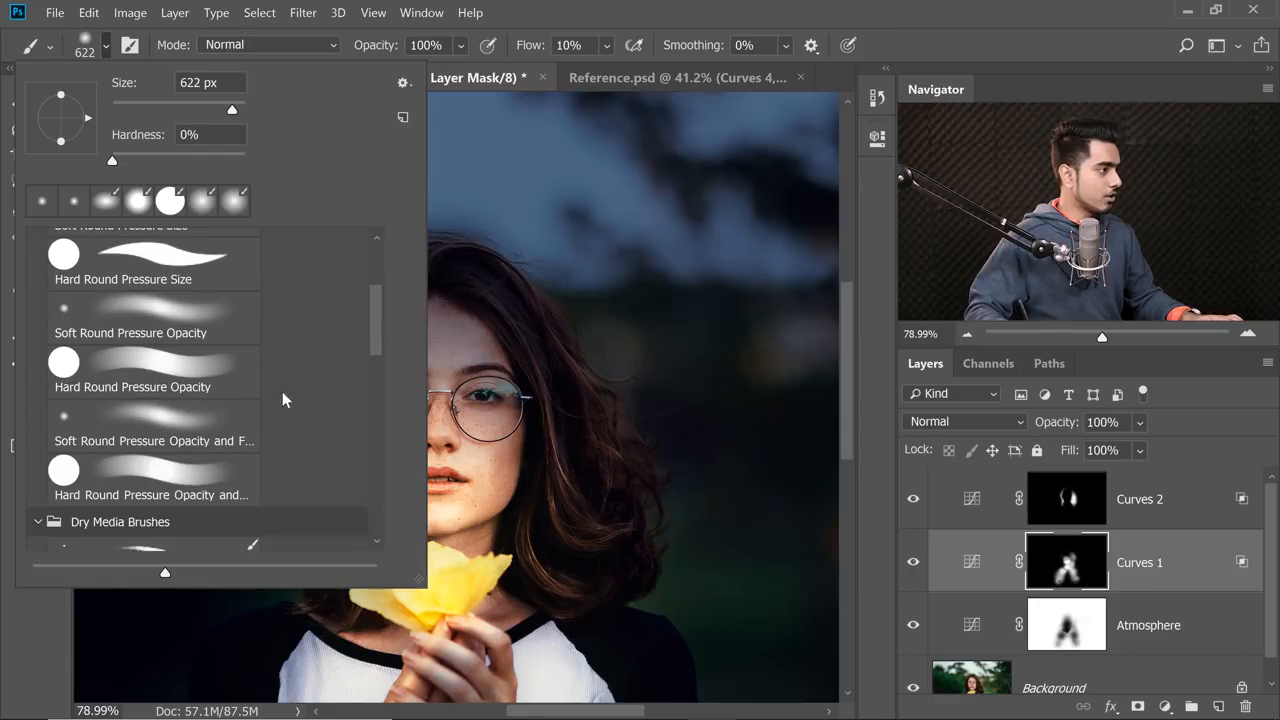
left_click(283, 401)
left_click(613, 287)
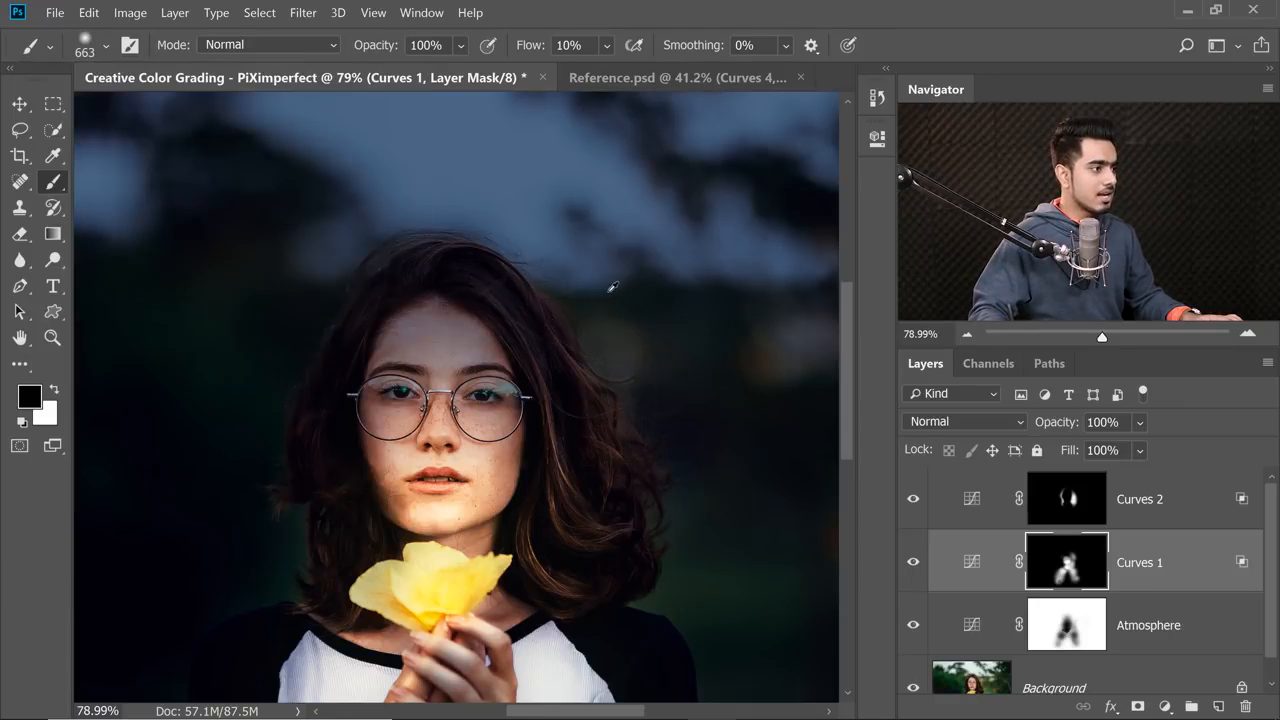
Enlarge the brush past 1000 px and softly blend the Curves 1 mask around the face and hair using black and white.
key("bracketright")
key("bracketright")
key("bracketright")
key("bracketright")
left_click_drag(498, 393, 446, 450)
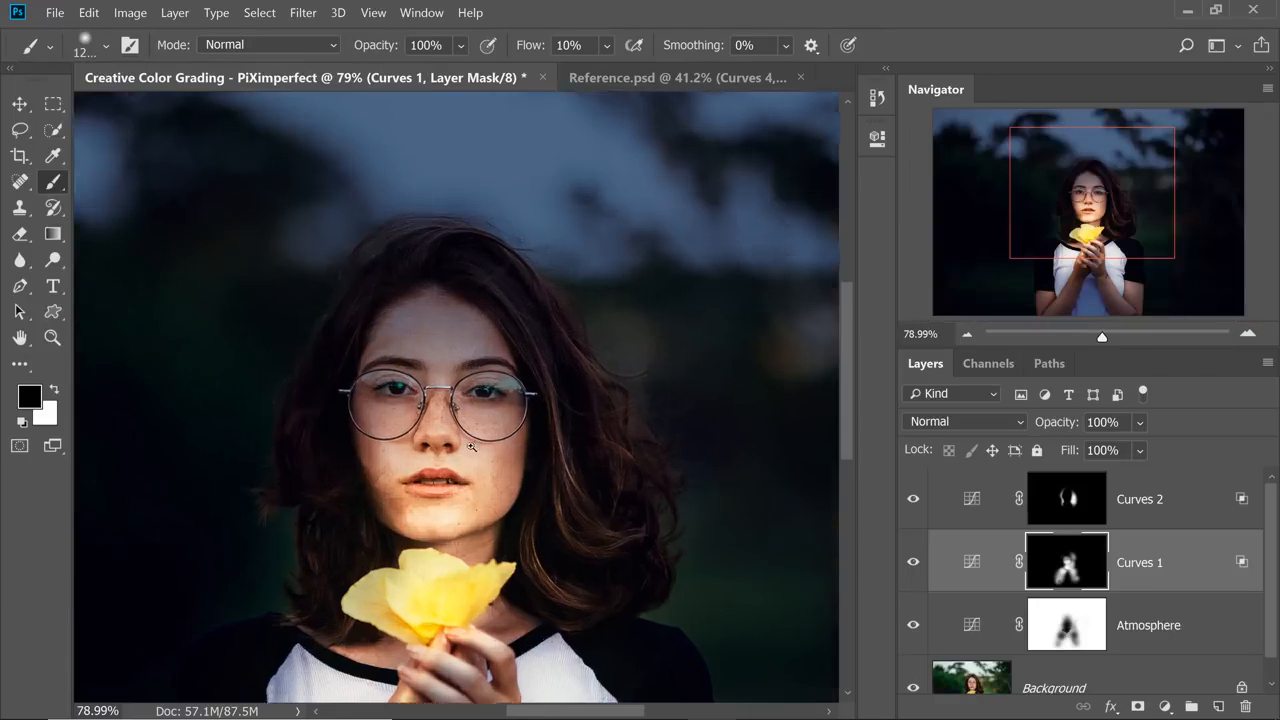
scroll(520, 320, "down", 4)
scroll(490, 402, "up", 11)
key("x")
scroll(464, 405, "down", 8)
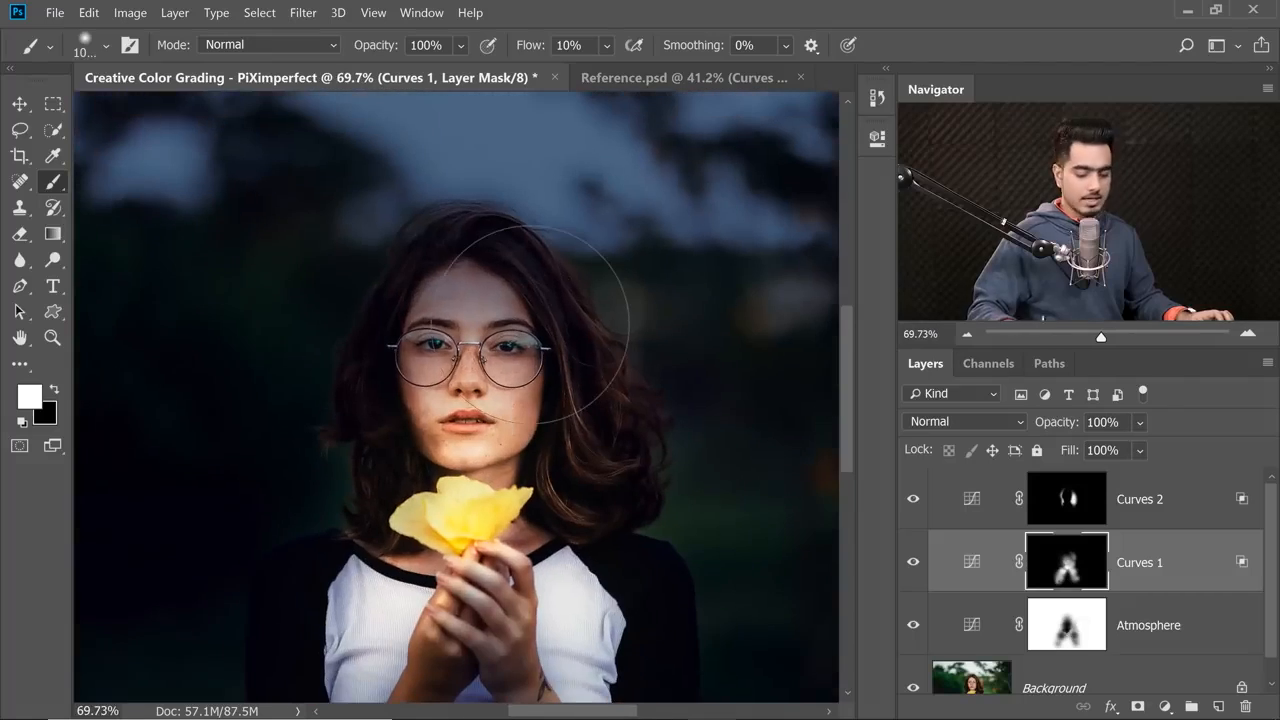
scroll(110, 228, "down", 5)
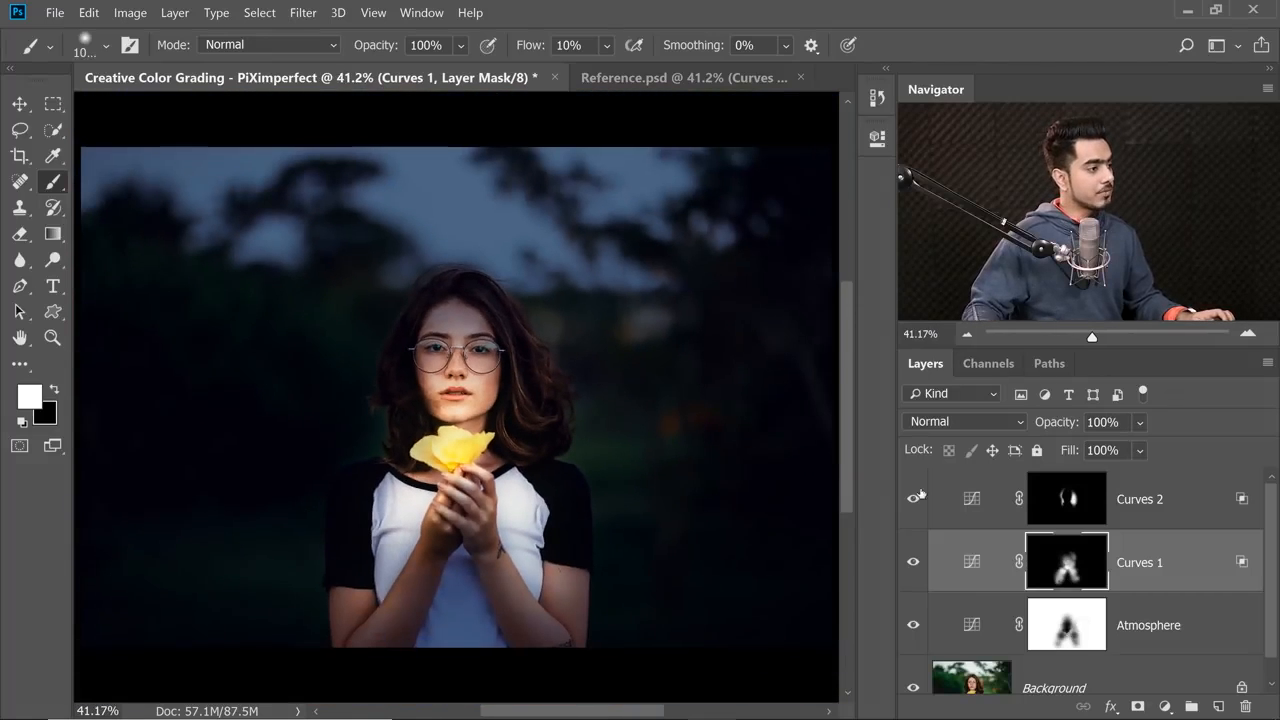
Toggle Curves 1 visibility, then softly blend its mask around the face with a larger brush, switching from white to black.
left_click(912, 567)
key("bracketright")
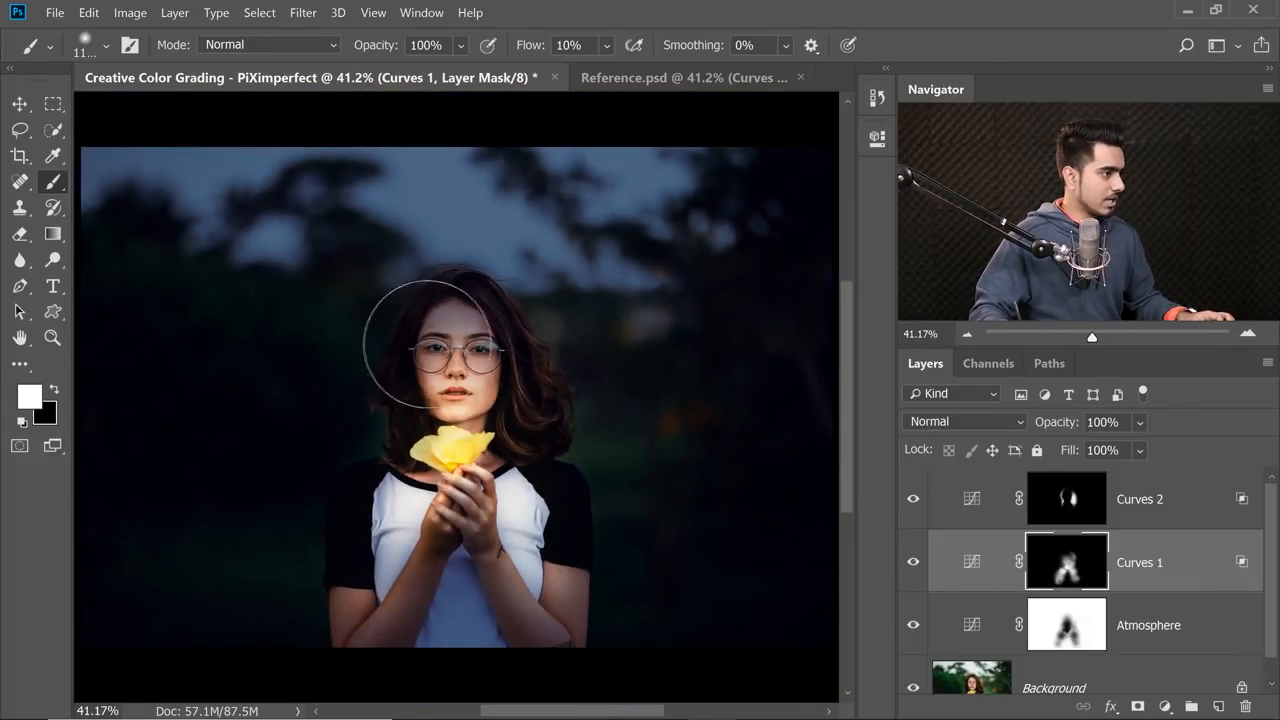
key("x")
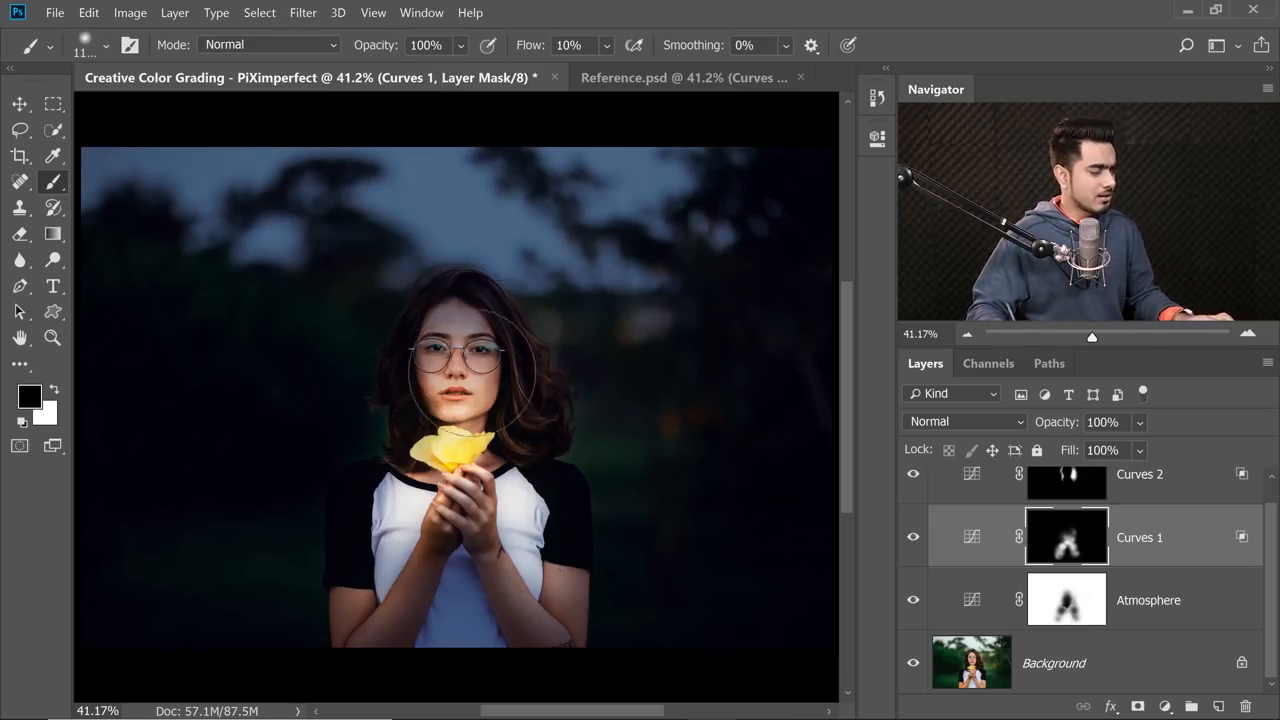
On the Atmosphere mask, blend the lit area around the face and hair with a soft black brush of about 827 px at 10% flow.
left_click(1076, 603)
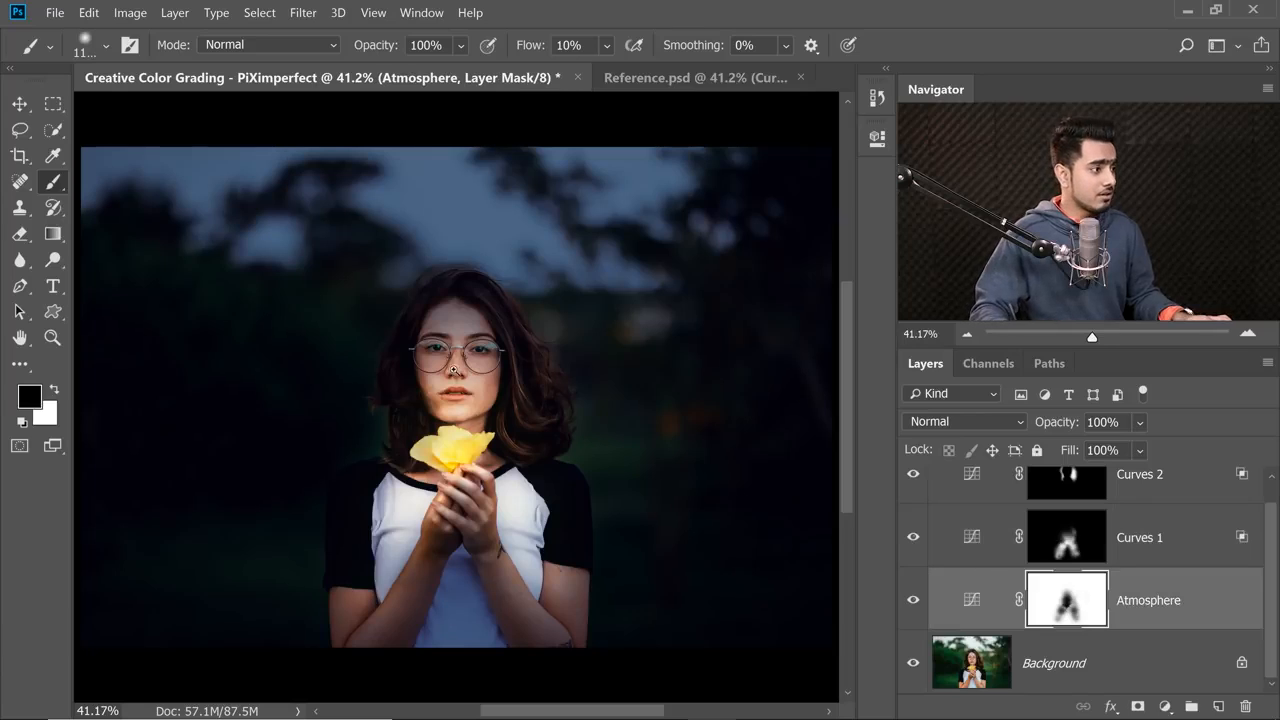
mouse_move(453, 370)
left_mouse_down()
mouse_move(480, 368)
mouse_move(426, 344)
mouse_move(362, 346)
mouse_move(455, 351)
left_mouse_up()
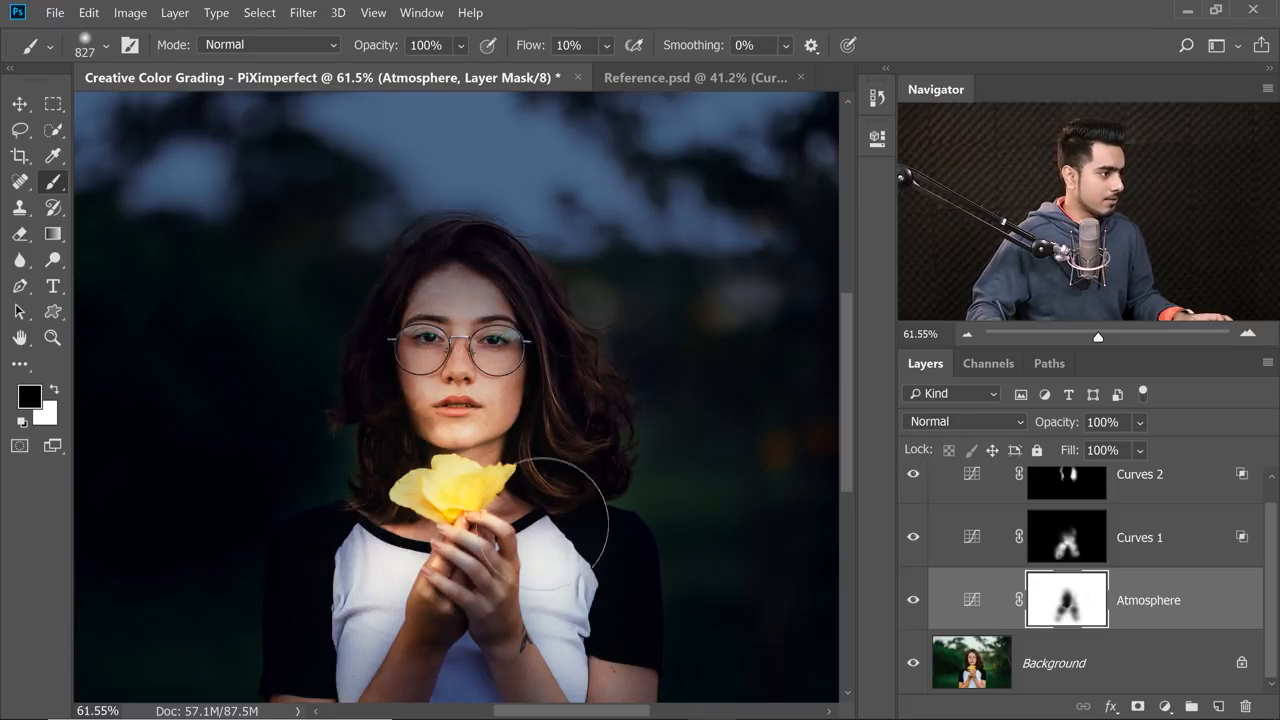
left_click_drag(548, 538, 556, 510)
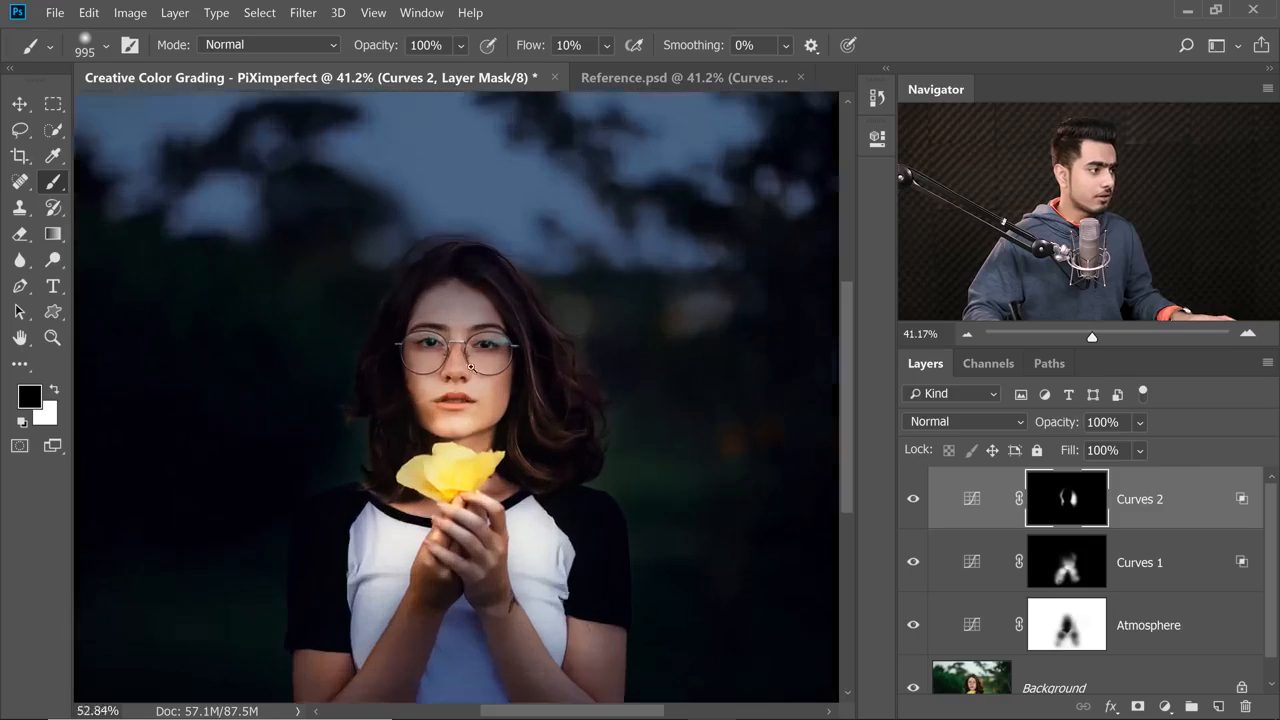
Add a Curves adjustment layer above Curves 2 and raise its RGB midtones to strongly brighten the face and flower.
left_click(471, 367, "ctrl")
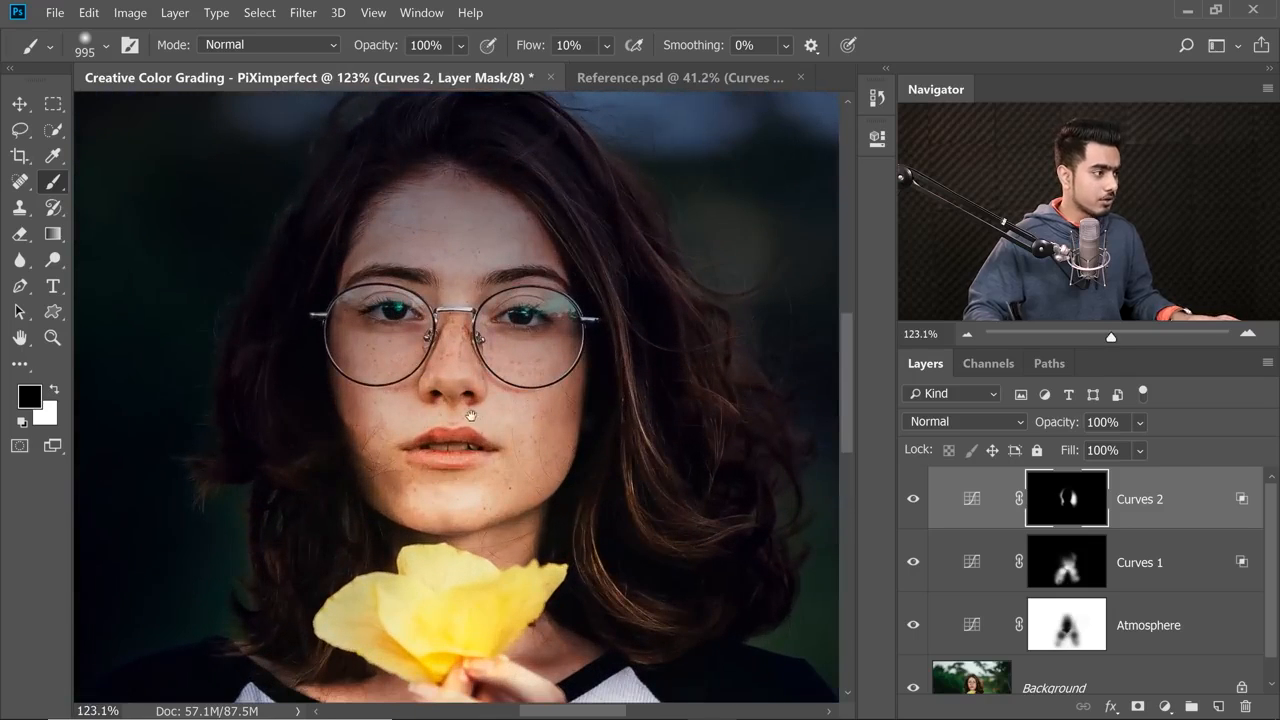
left_click_drag(463, 414, 471, 371)
left_click_drag(475, 453, 477, 422)
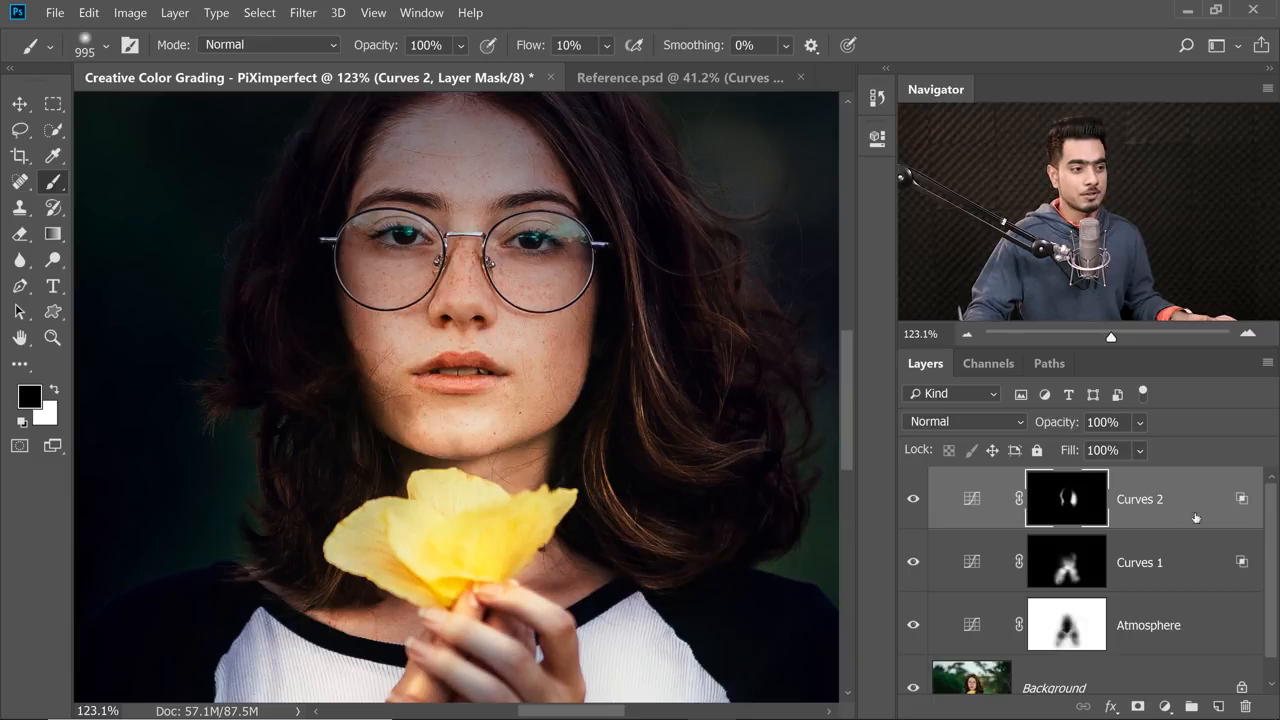
left_click(1166, 708)
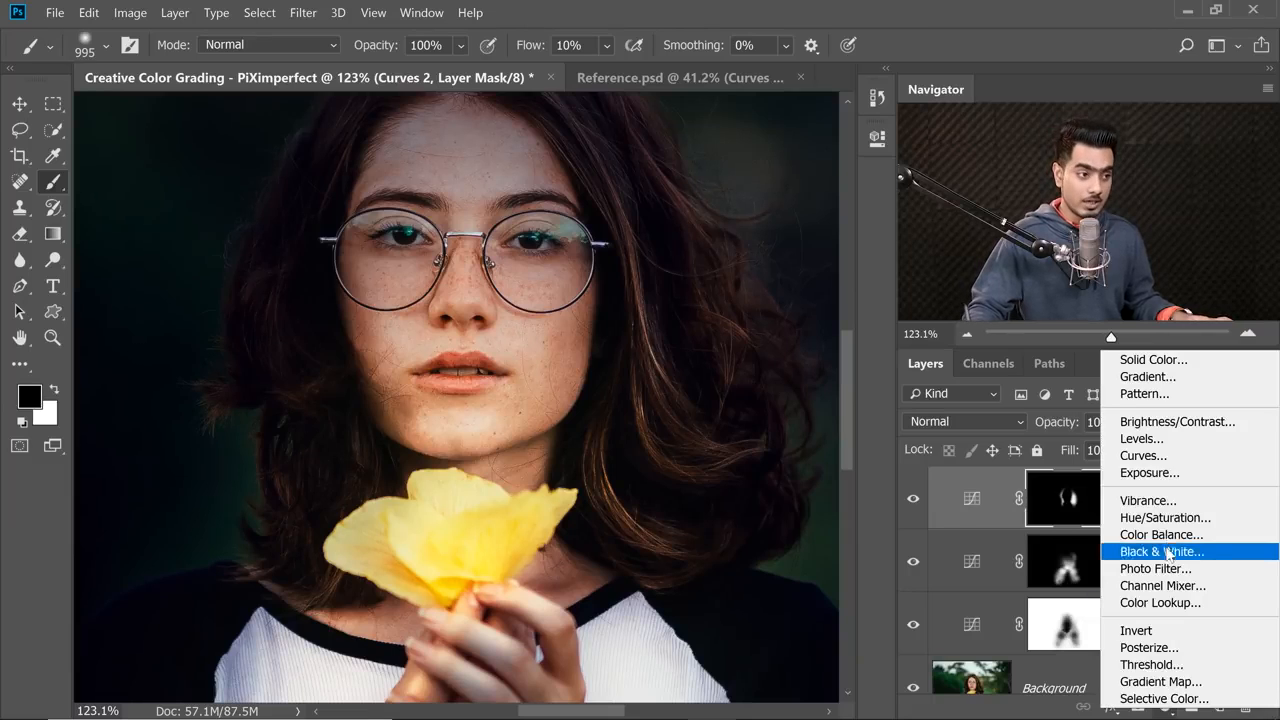
left_click(1180, 456)
left_click_drag(741, 325, 718, 287)
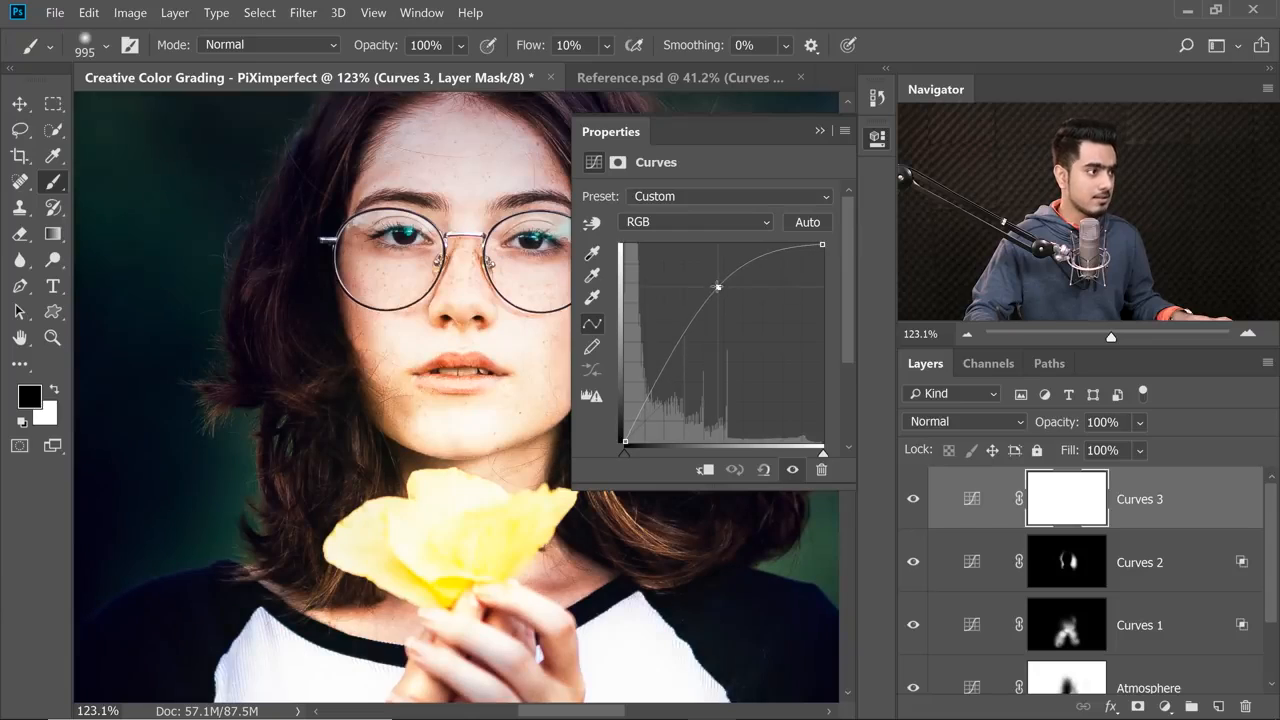
Lower the highlights in the Blue channel of Curves 3 for a yellow tint and invert its mask to black.
left_click(697, 222)
left_click(689, 290)
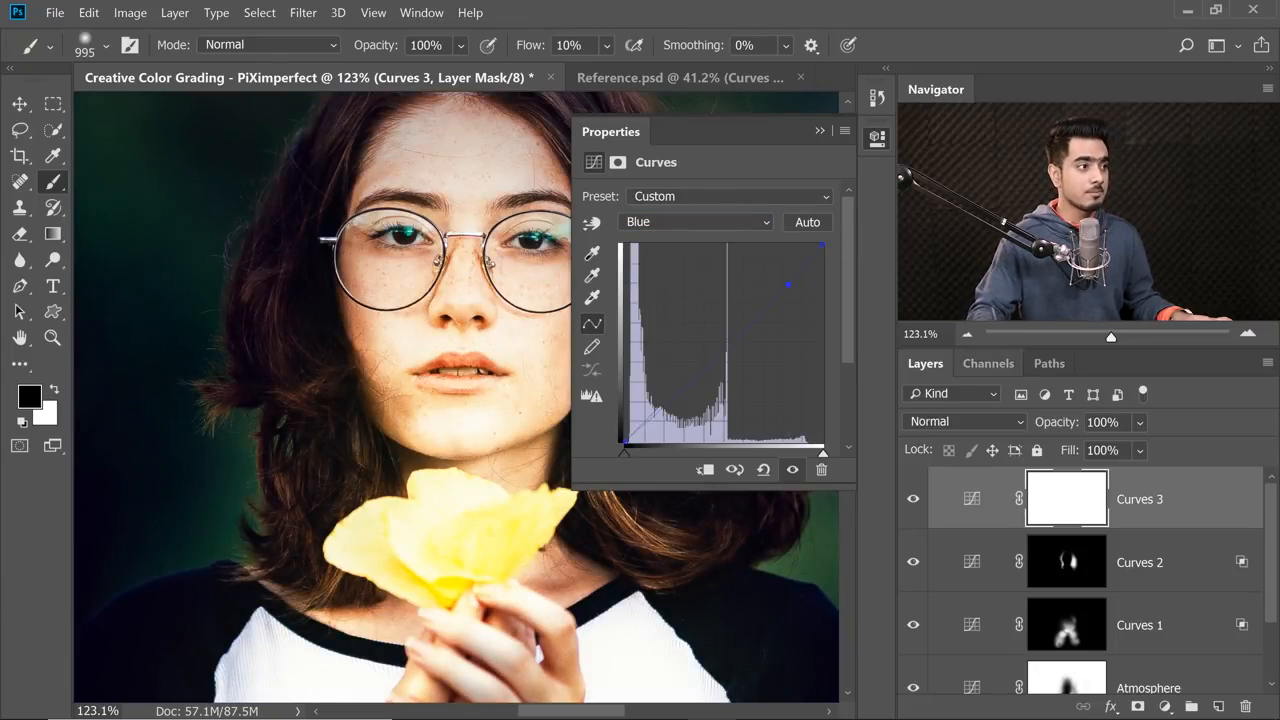
left_click(819, 132)
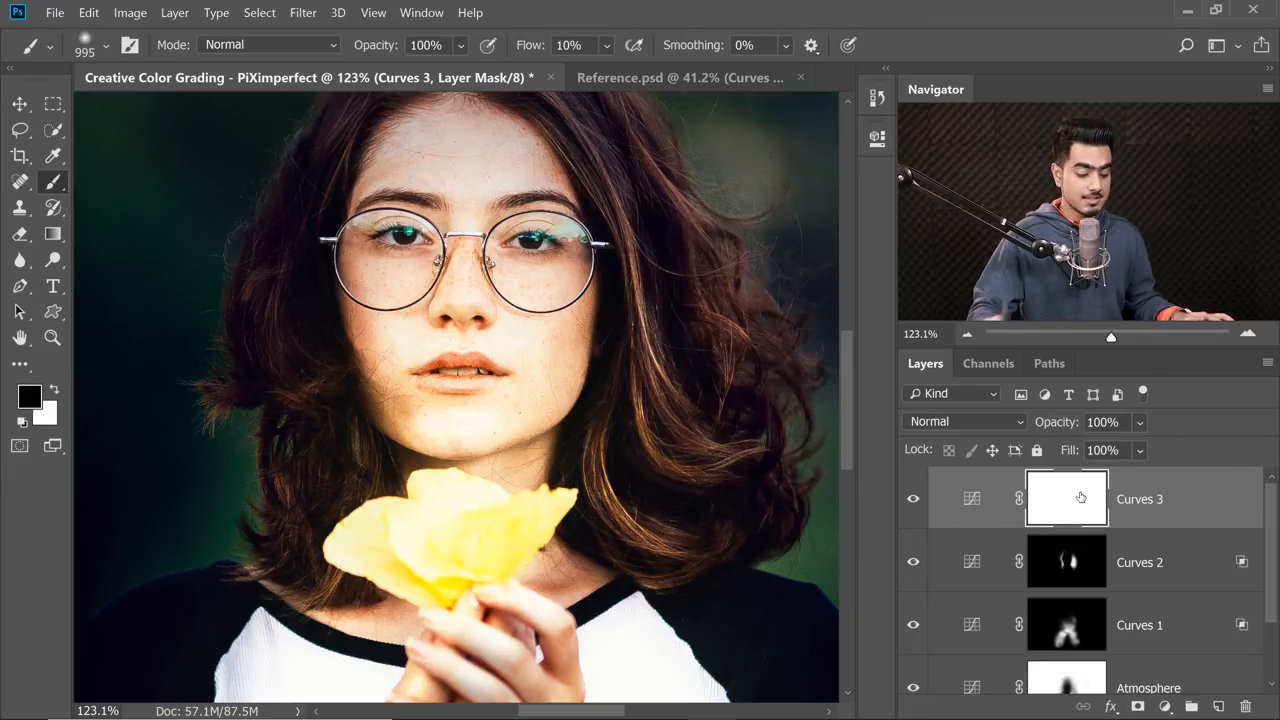
key("ctrl+i")
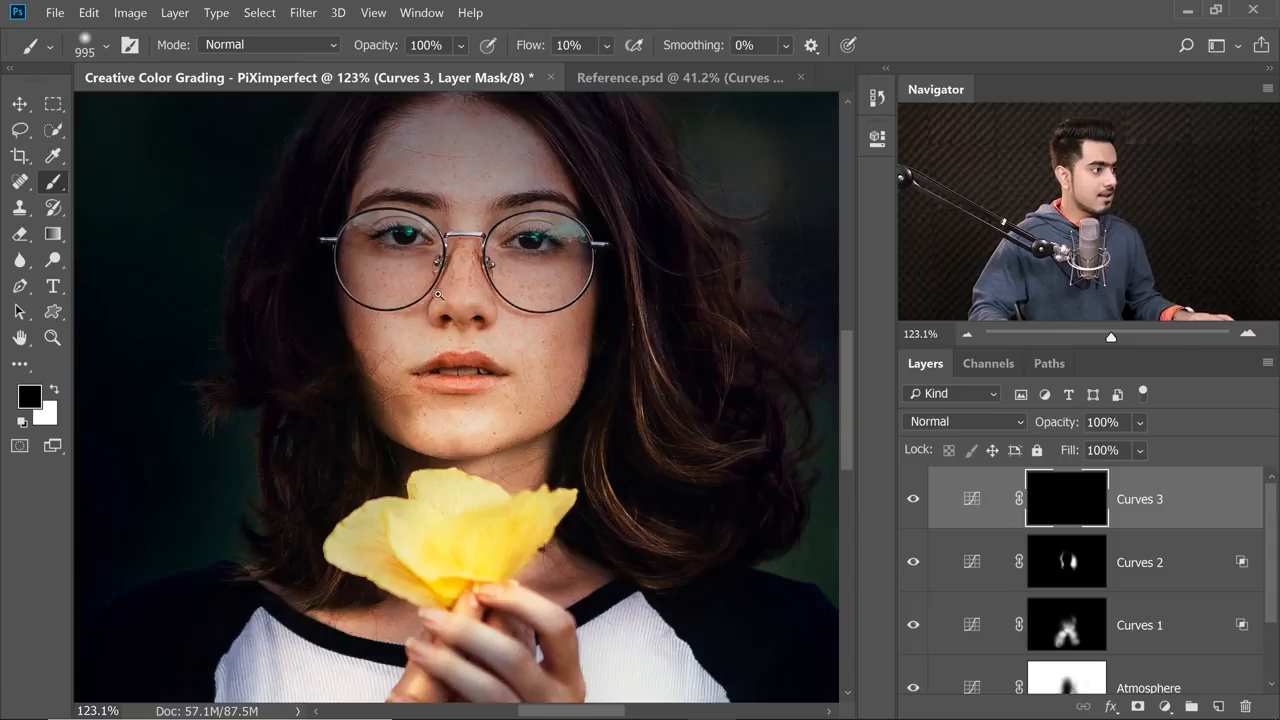
Paint white on the Curves 3 mask with a small soft brush of about 59 px to add highlights around the nose.
mouse_move(438, 294)
left_mouse_down()
mouse_move(512, 295)
mouse_move(124, 314)
left_mouse_up()
left_click_drag(590, 328, 90, 332)
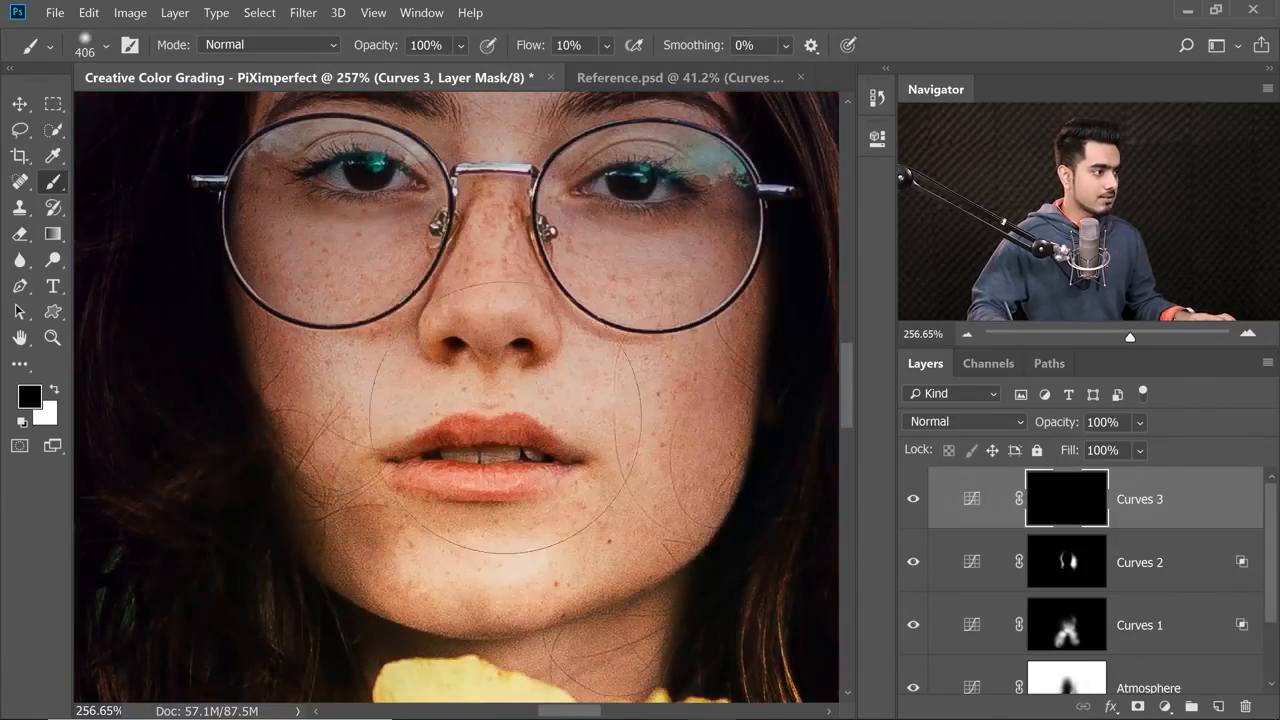
left_click_drag(461, 420, 223, 391)
left_click_drag(420, 400, 413, 402)
mouse_move(382, 401)
left_mouse_down()
mouse_move(325, 401)
mouse_move(343, 391)
left_mouse_up()
key("x")
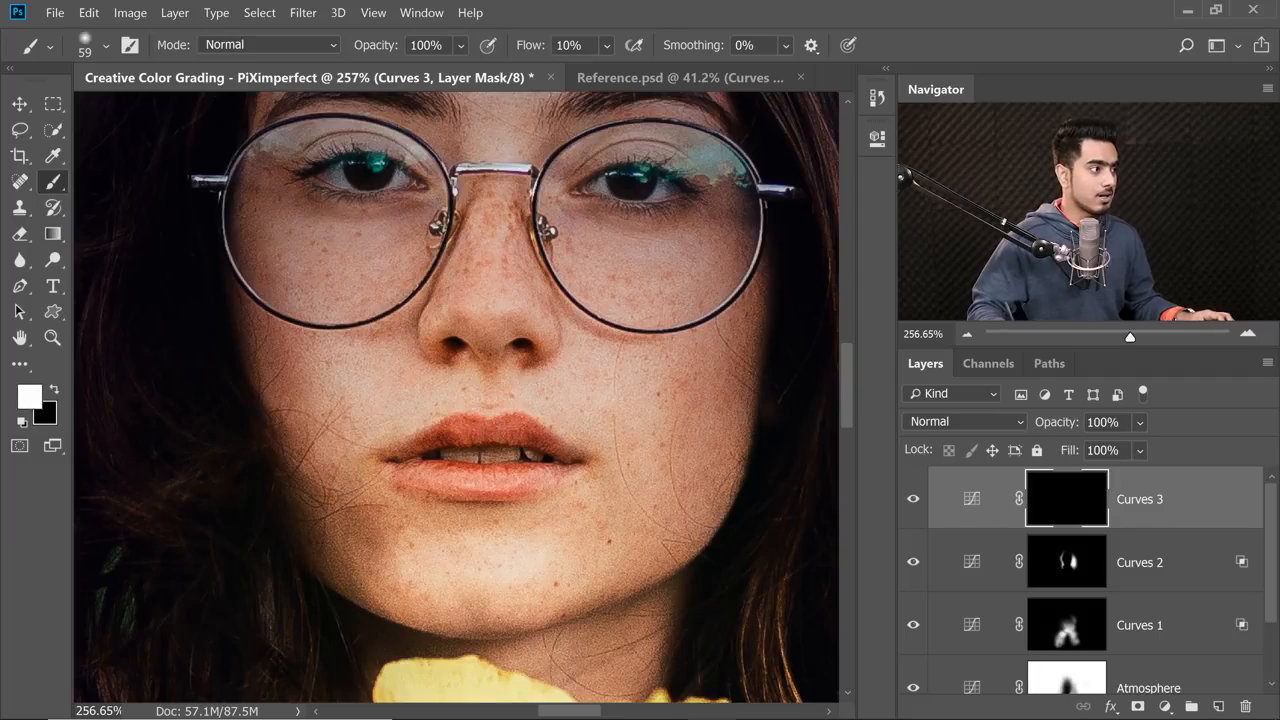
left_click_drag(491, 351, 470, 351)
left_click_drag(494, 308, 488, 315)
scroll(490, 338, "down", 4)
mouse_move(488, 315)
left_mouse_down()
mouse_move(489, 332)
mouse_move(586, 362)
left_mouse_up()
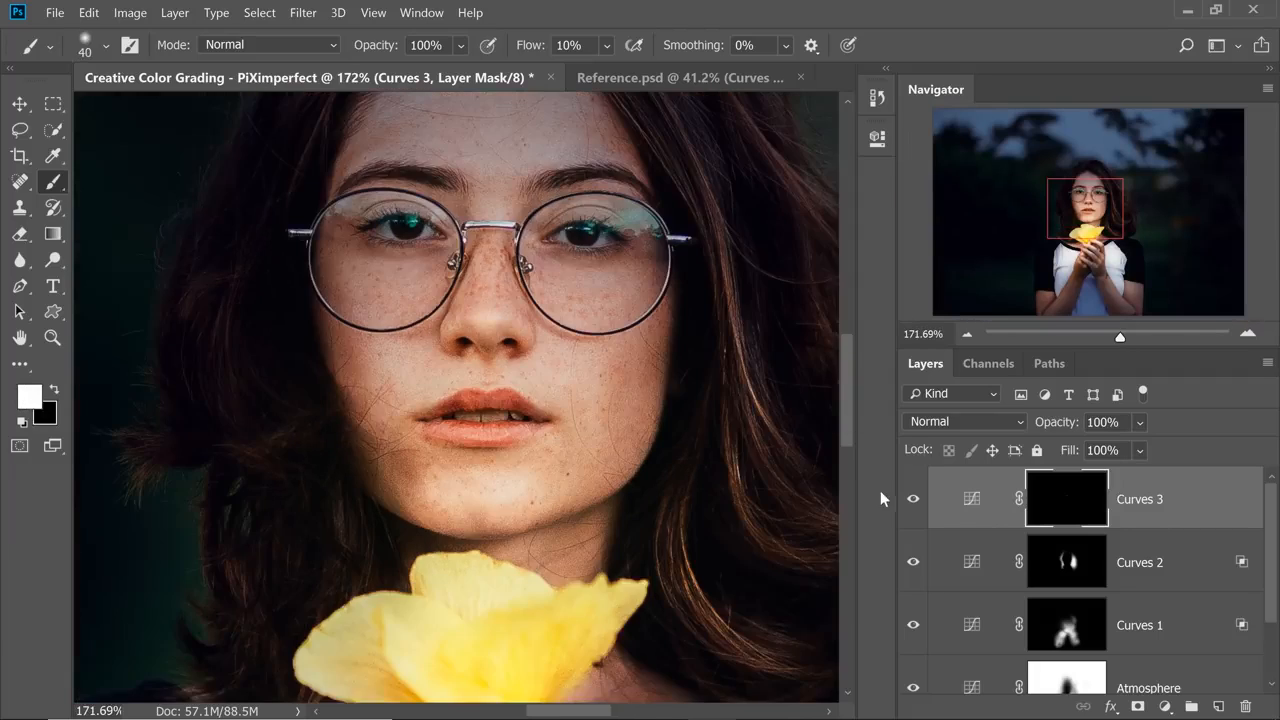
Enlarge the brush to about 364 px and blend the Curves 3 glow around the lips and chin, alternating black and white.
scroll(474, 487, "up", 5)
scroll(590, 440, "down", 4)
scroll(526, 432, "up", 1)
scroll(509, 466, "up", 2)
mouse_move(440, 473)
left_mouse_down()
mouse_move(472, 460)
mouse_move(500, 481)
mouse_move(520, 438)
left_mouse_up()
key("x")
scroll(541, 460, "down", 7)
key("x")
key("x")
key("x")
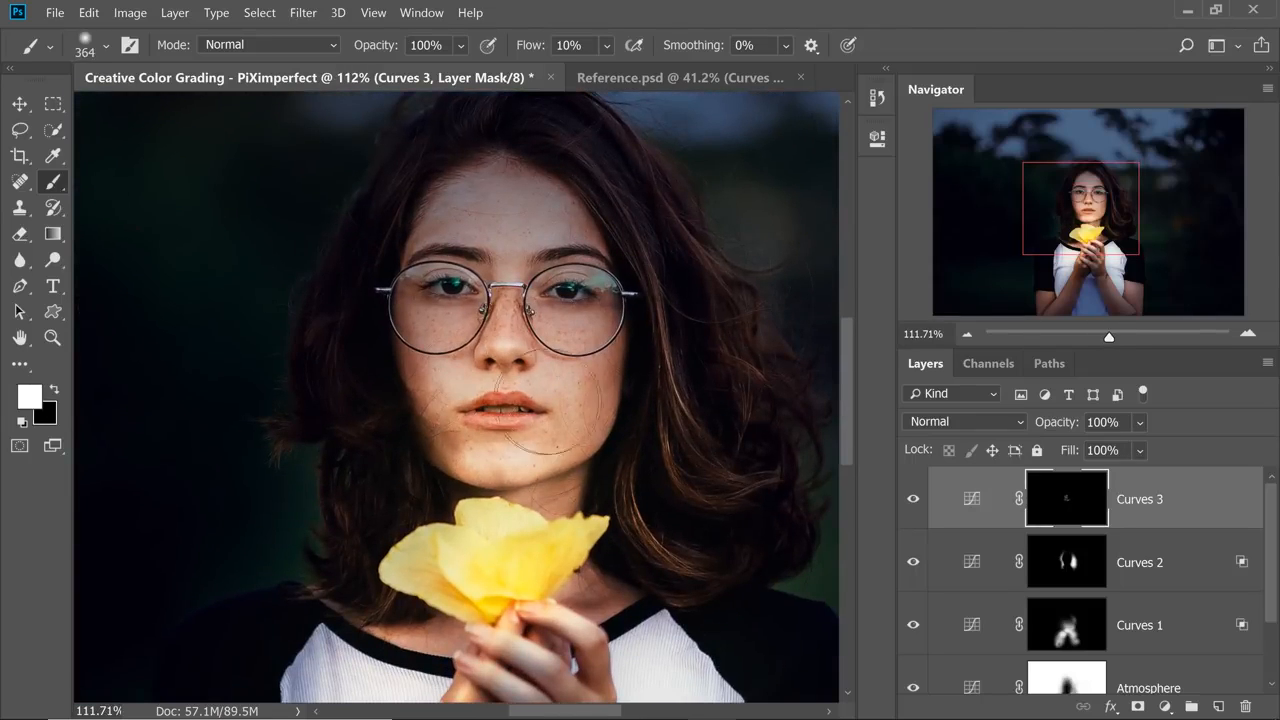
Paint white on the Curves 3 mask with a 126 px brush over the flower's base and the fingers holding it.
scroll(500, 460, "down", 1)
left_click_drag(490, 596, 480, 551)
left_click_drag(480, 551, 484, 552)
mouse_move(490, 548)
left_mouse_down()
mouse_move(500, 566)
mouse_move(489, 484)
mouse_move(486, 579)
left_mouse_up()
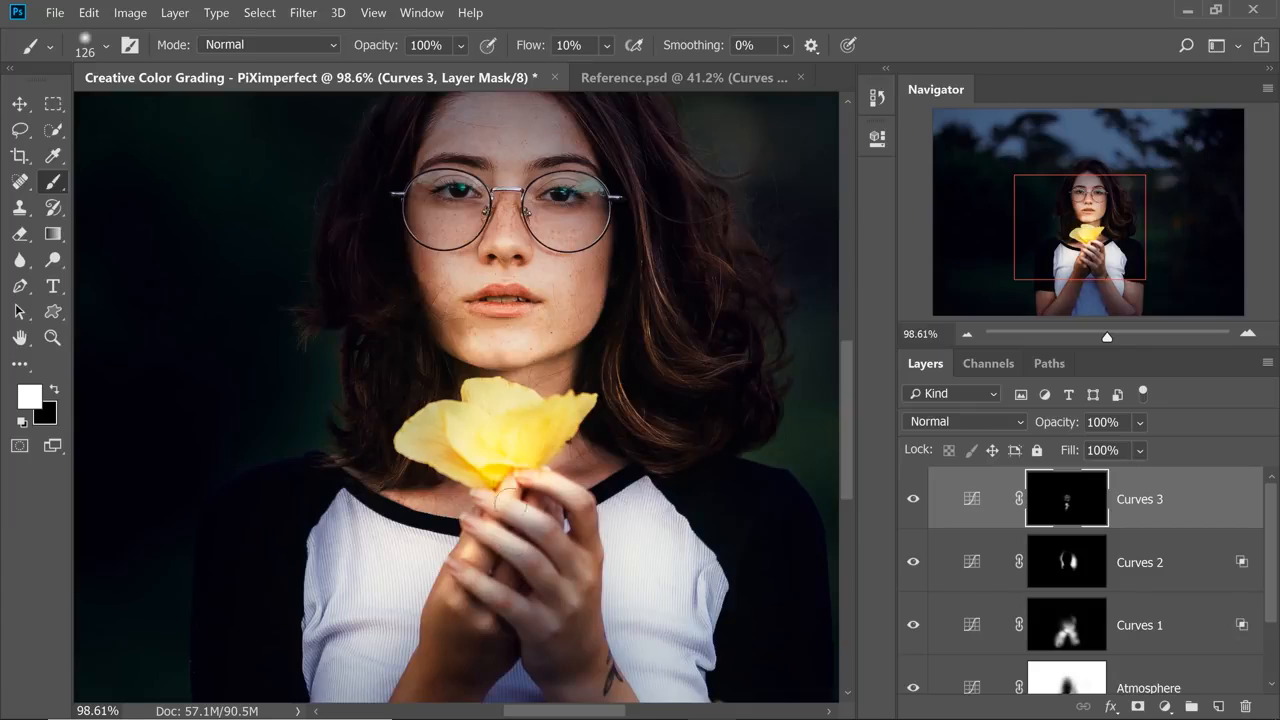
left_click_drag(510, 490, 544, 502)
View more of the portrait and toggle Curves 3 repeatedly to compare the added highlights.
scroll(545, 500, "down", 5)
left_click(912, 507)
left_click(912, 507)
left_click(912, 507)
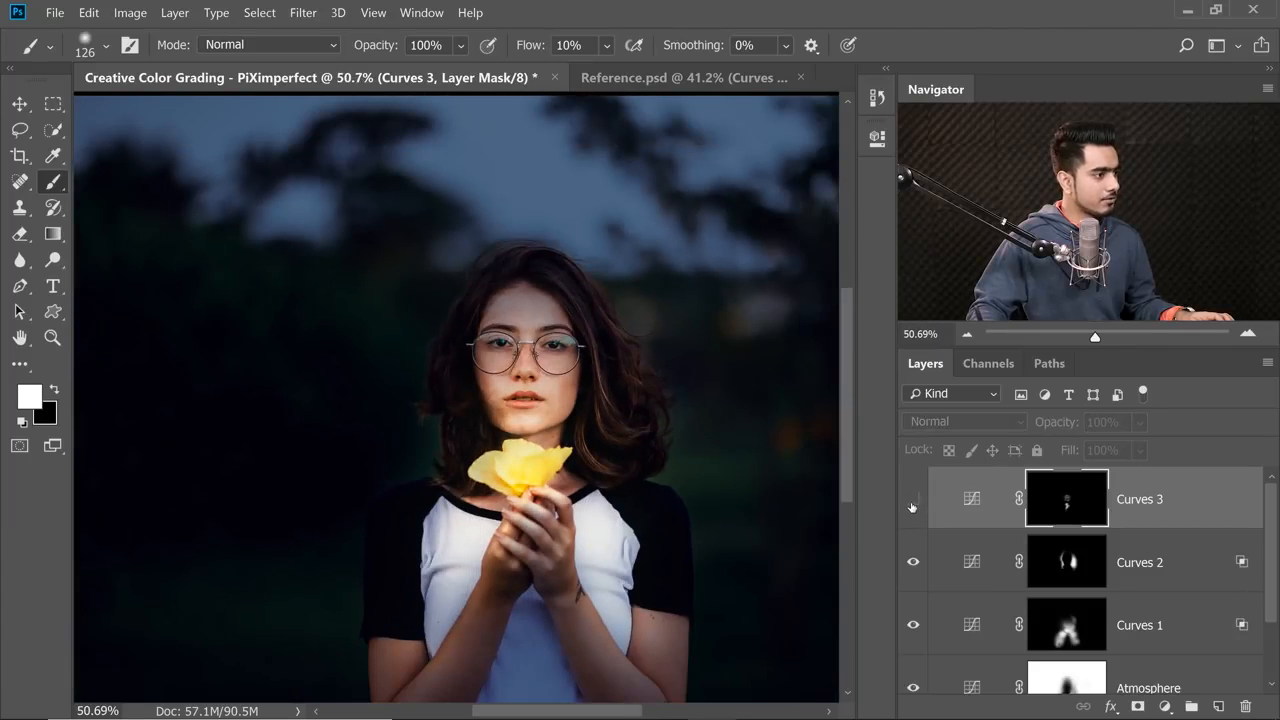
left_click(912, 507)
left_click(912, 505)
left_click(912, 505)
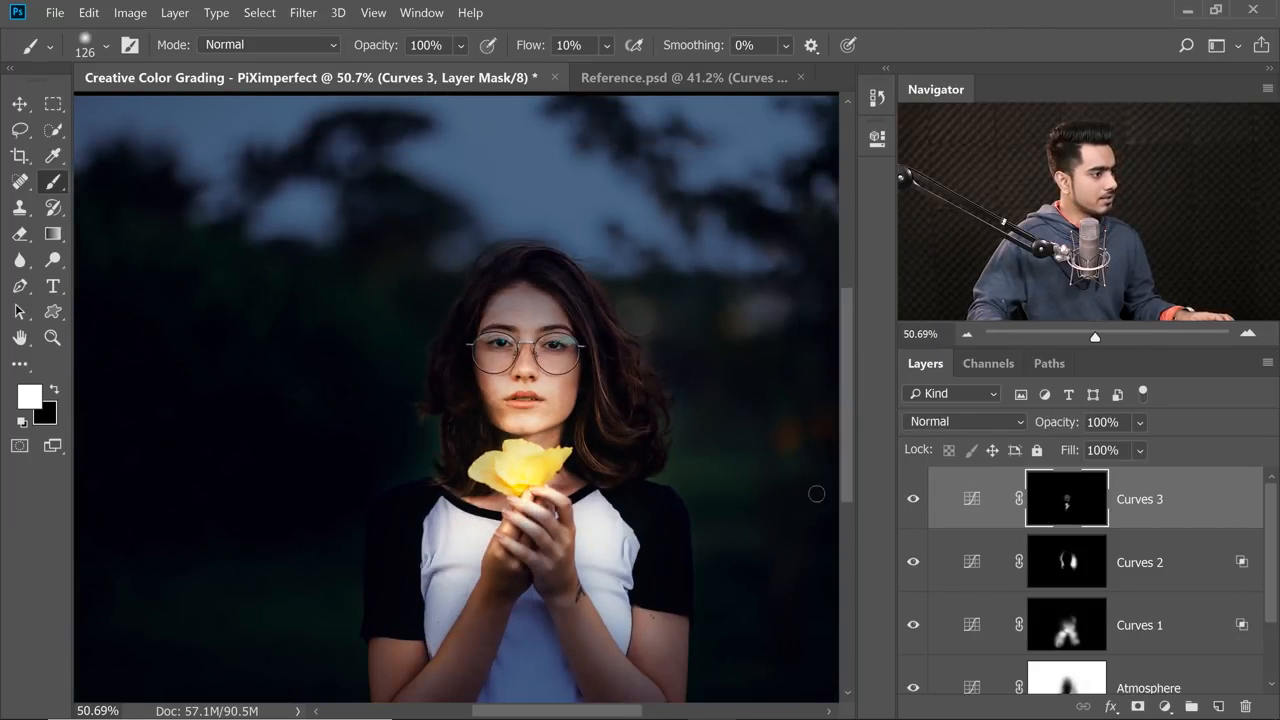
Reopen the Curves 3 adjustment, raise the RGB midtones slightly and lower the Blue channel's white point.
scroll(523, 408, "up", 5)
double_click(975, 505)
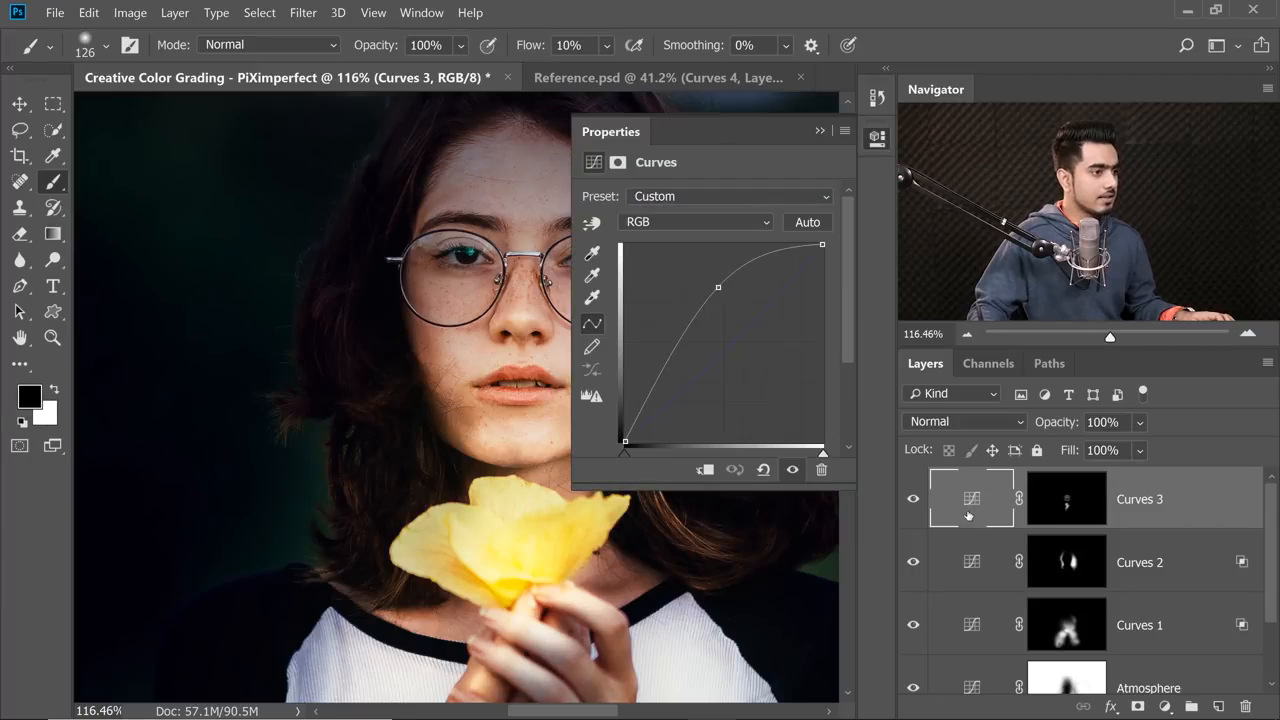
left_click_drag(718, 287, 713, 285)
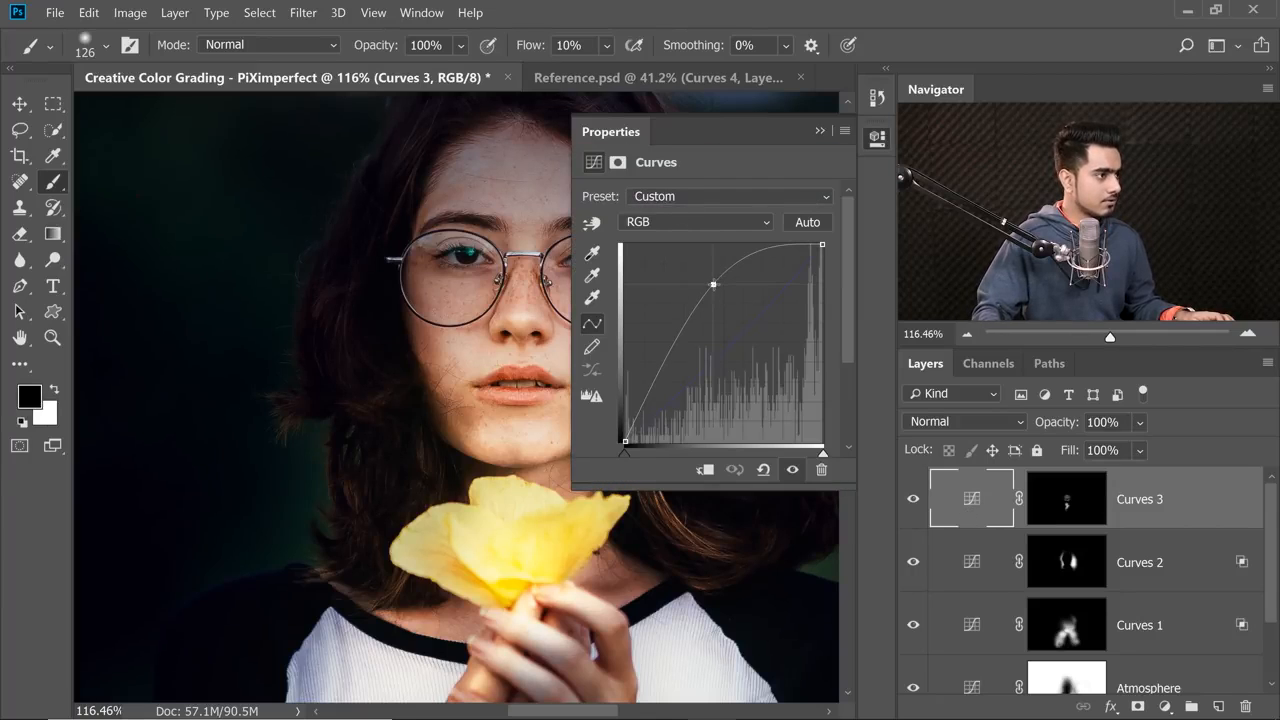
left_click(708, 225)
left_click(688, 292)
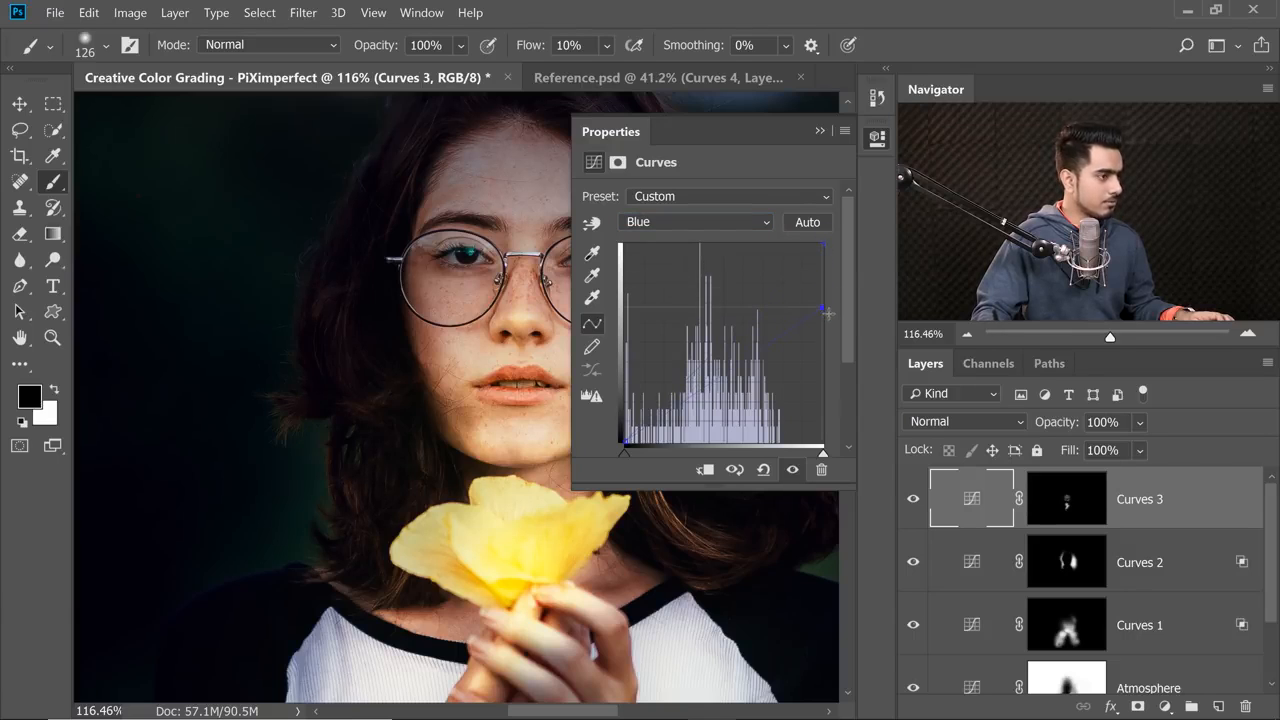
left_click(820, 131)
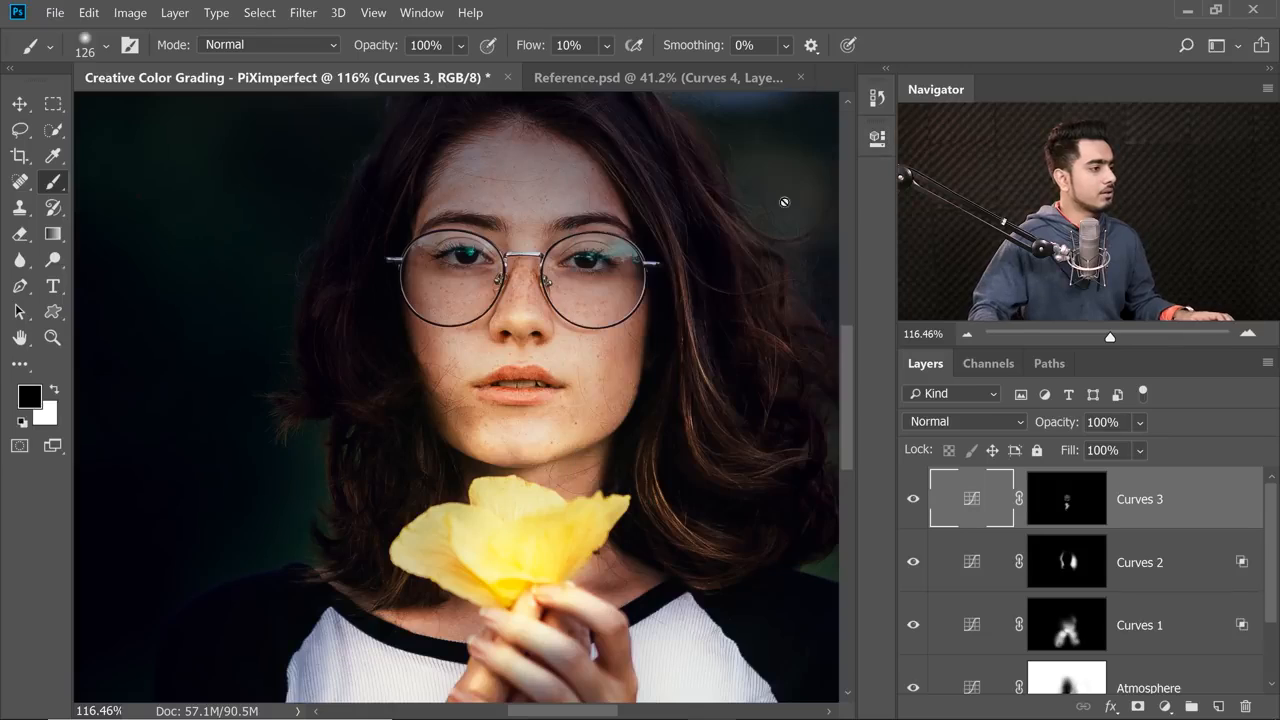
Show the wider portrait and toggle Curves 3 to compare the stronger, warmer highlights.
scroll(659, 335, "down", 5)
left_click_drag(673, 343, 642, 368)
left_click(914, 510)
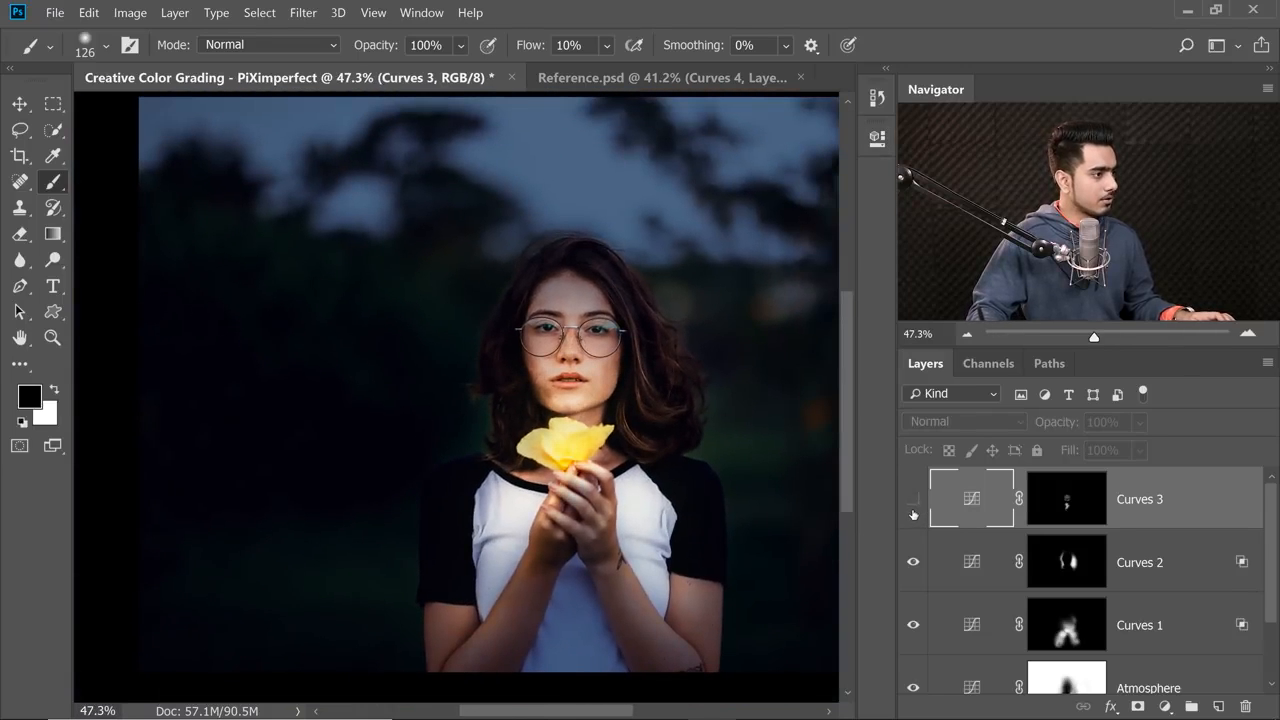
left_click(914, 510)
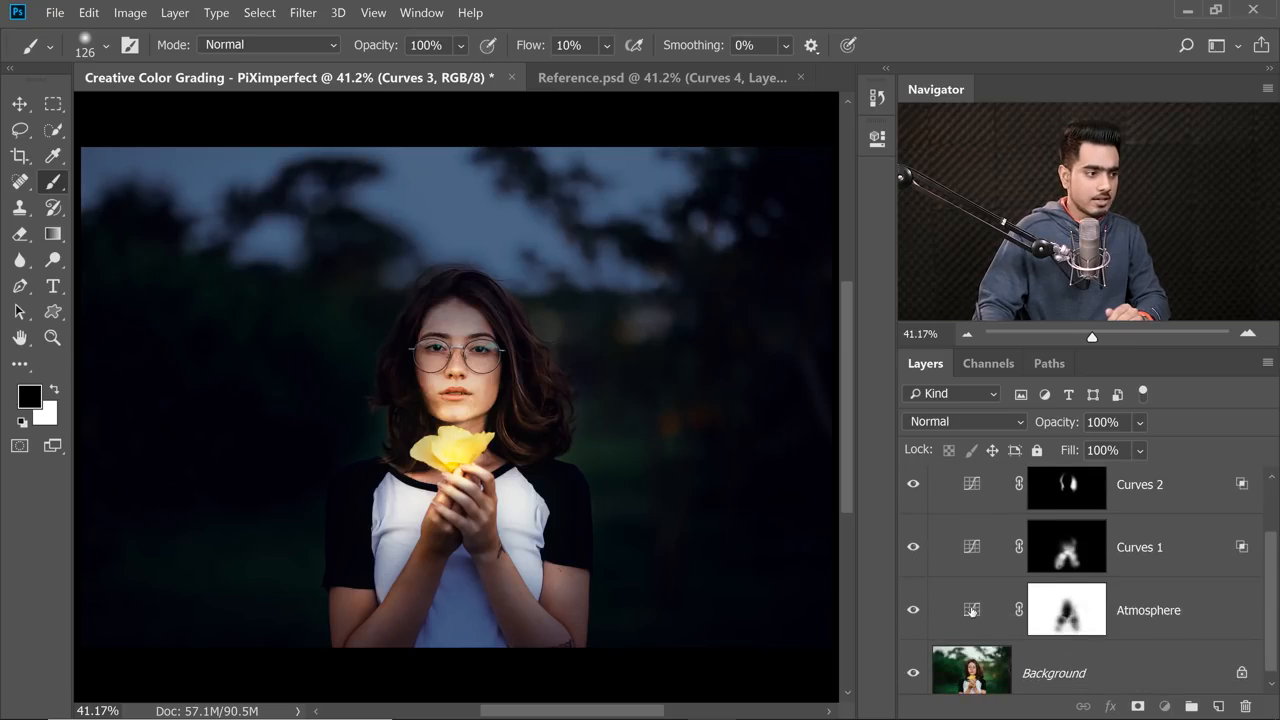
Edit the Atmosphere curves by raising the RGB white point slightly and reducing the Red channel for a bluer background.
double_click(971, 611)
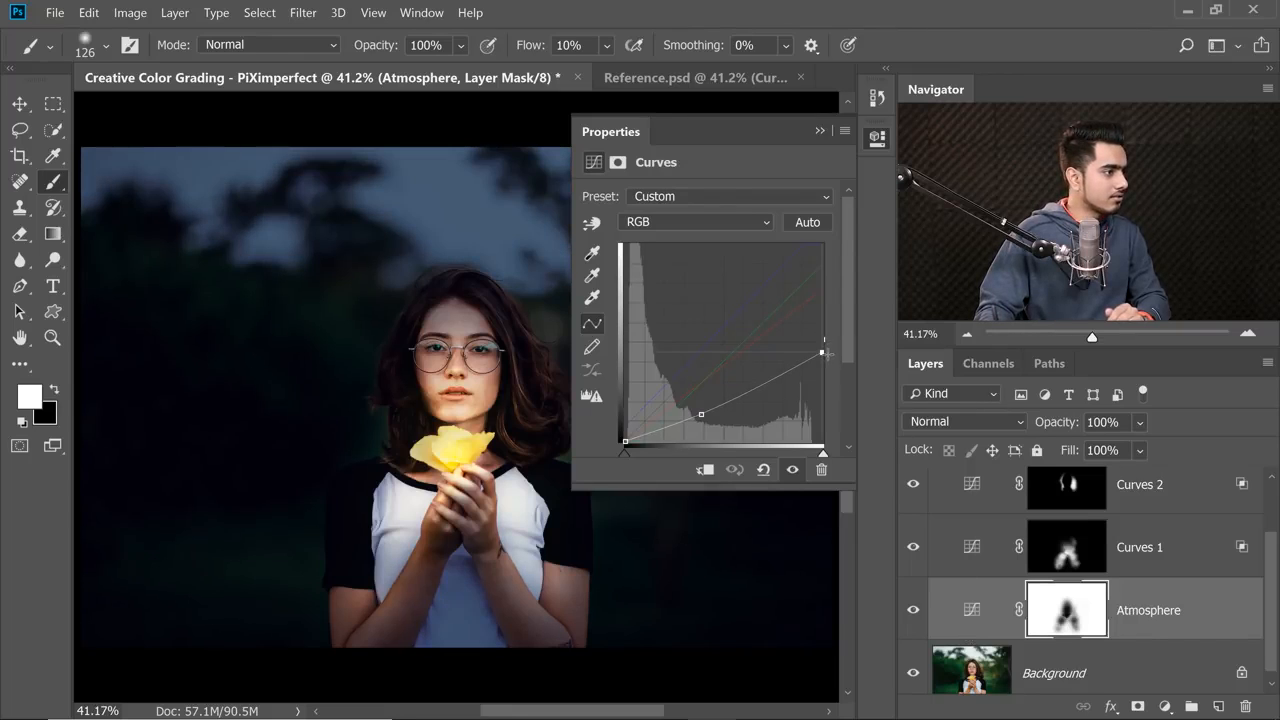
left_click_drag(823, 348, 822, 341)
left_click(695, 222)
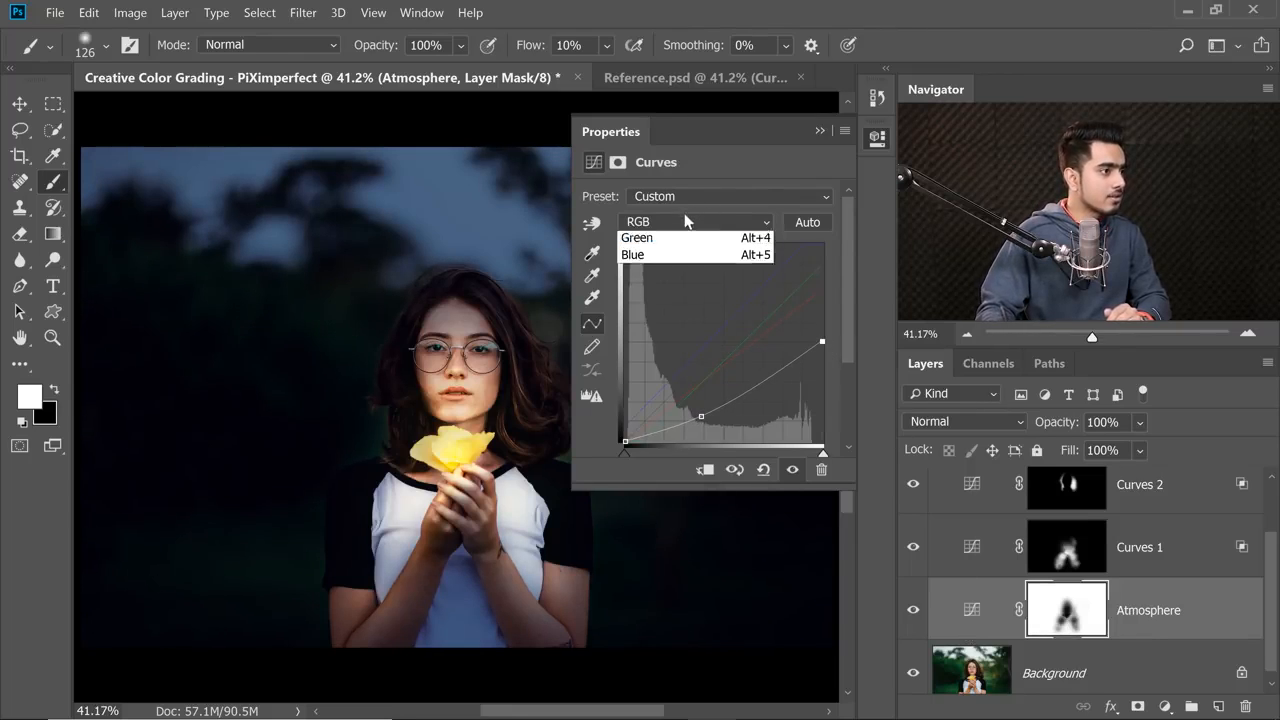
left_click(680, 257)
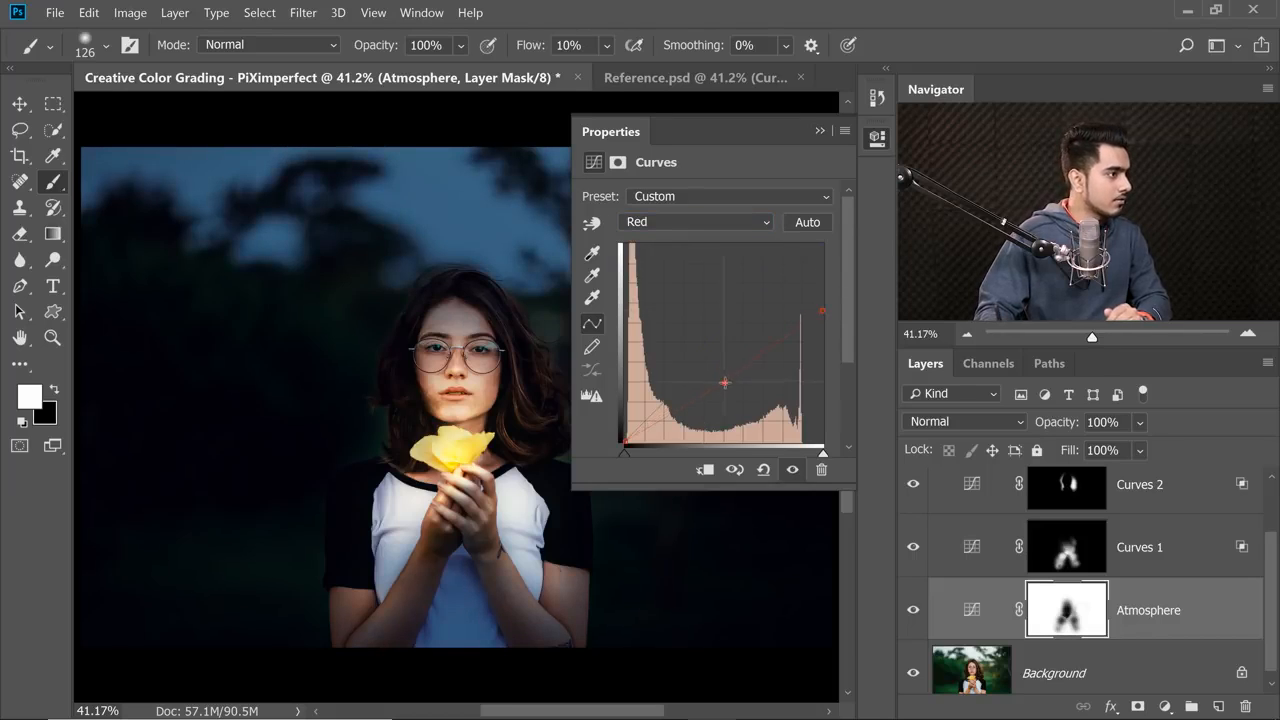
left_click(820, 131)
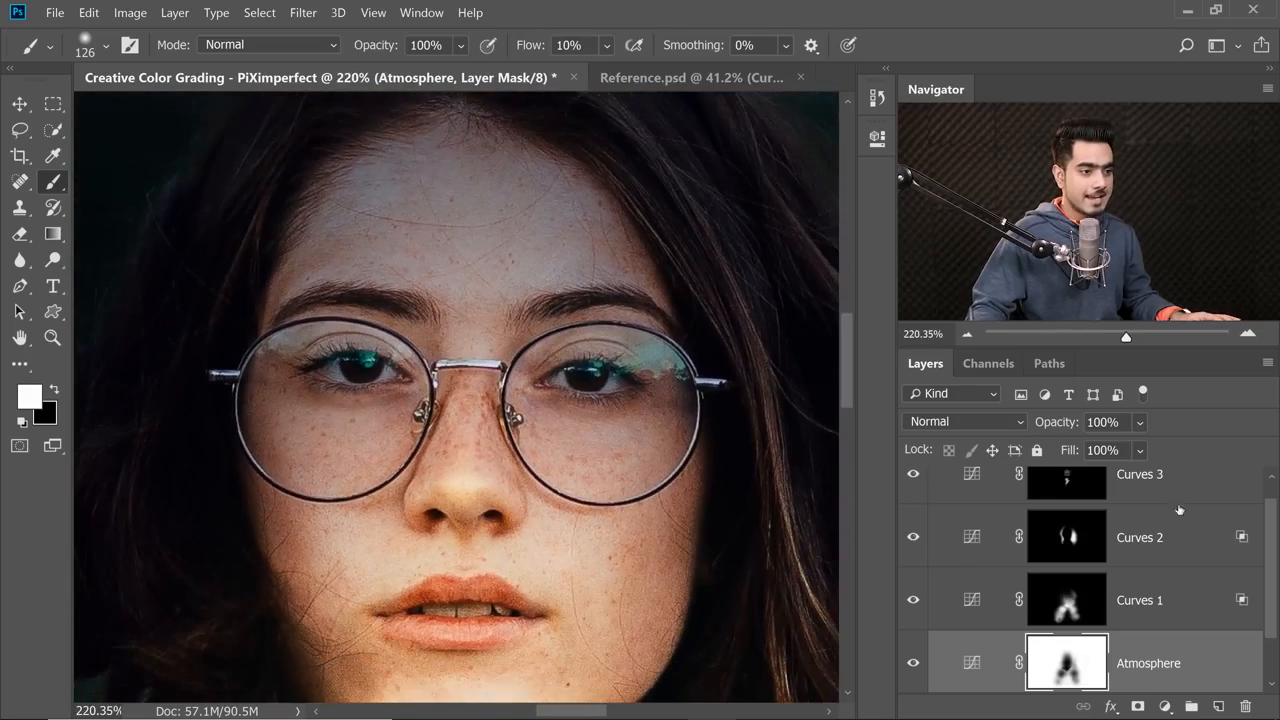
Add a Curves adjustment layer above Curves 3 and steepen its RGB curve for extreme brightening, judging it on the eye.
scroll(1267, 541, "up", 1)
left_click(1191, 518)
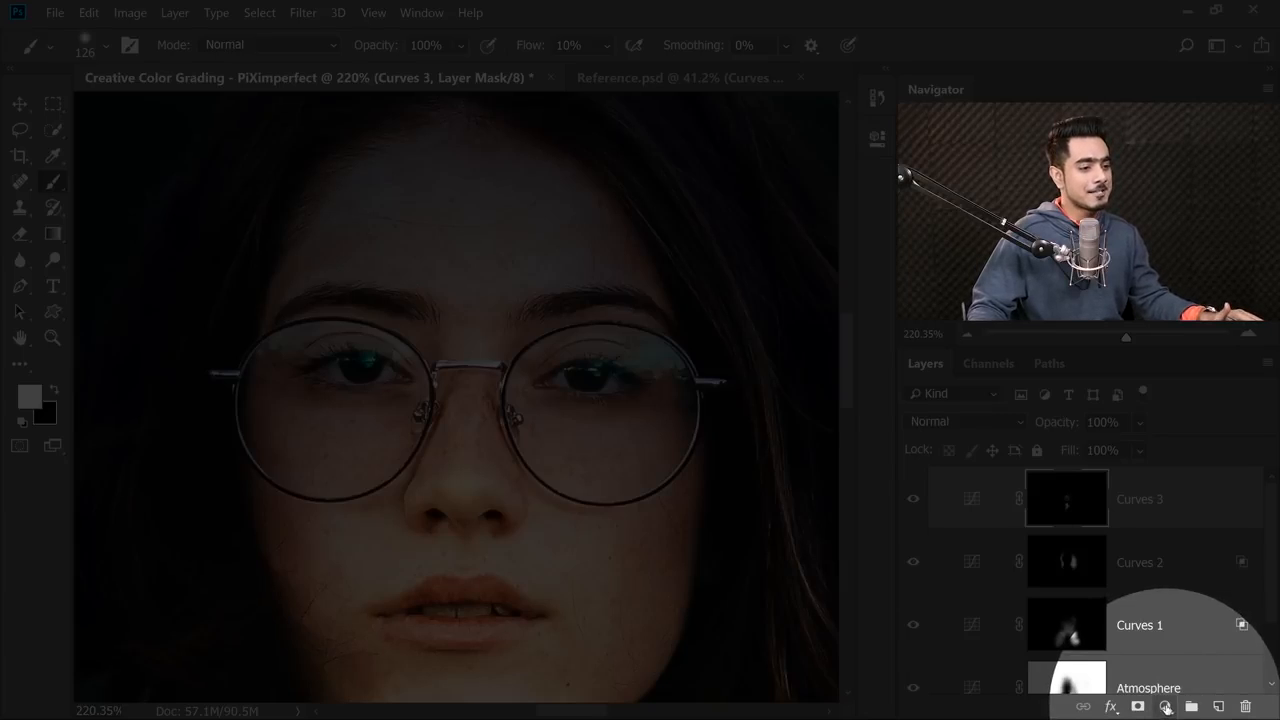
left_click(1166, 707)
left_click(1154, 447)
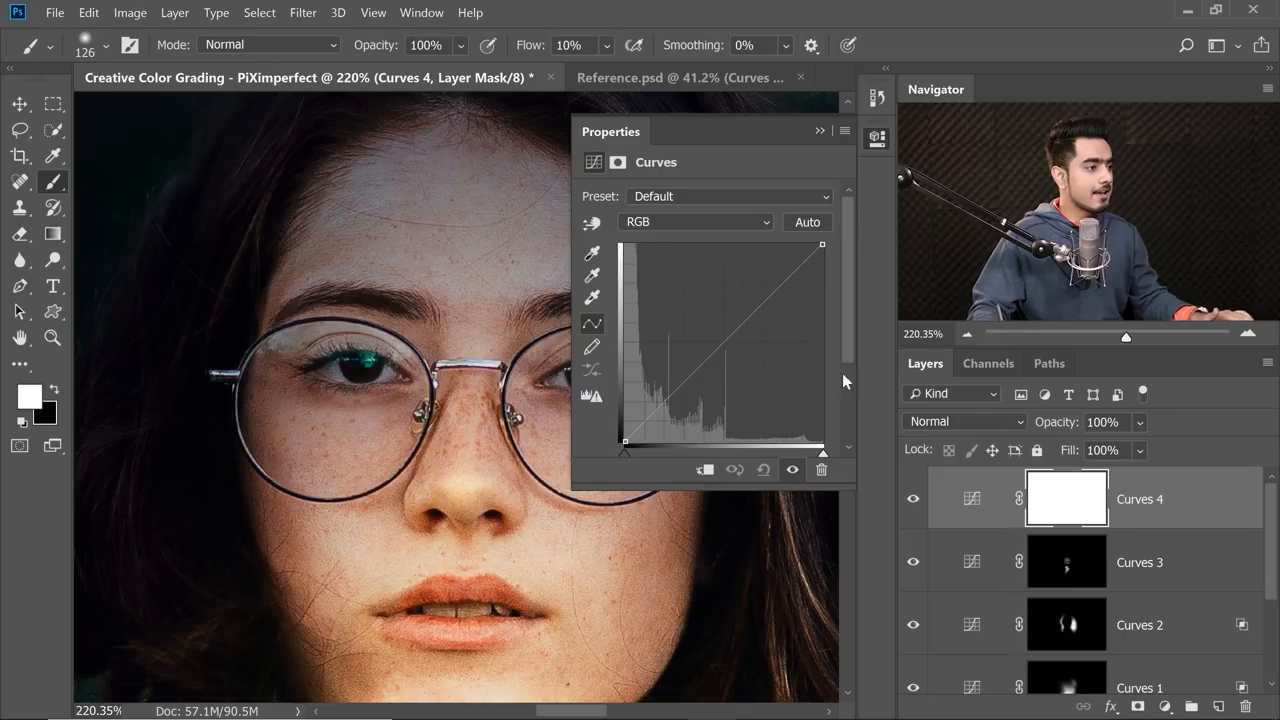
left_click_drag(732, 336, 668, 276)
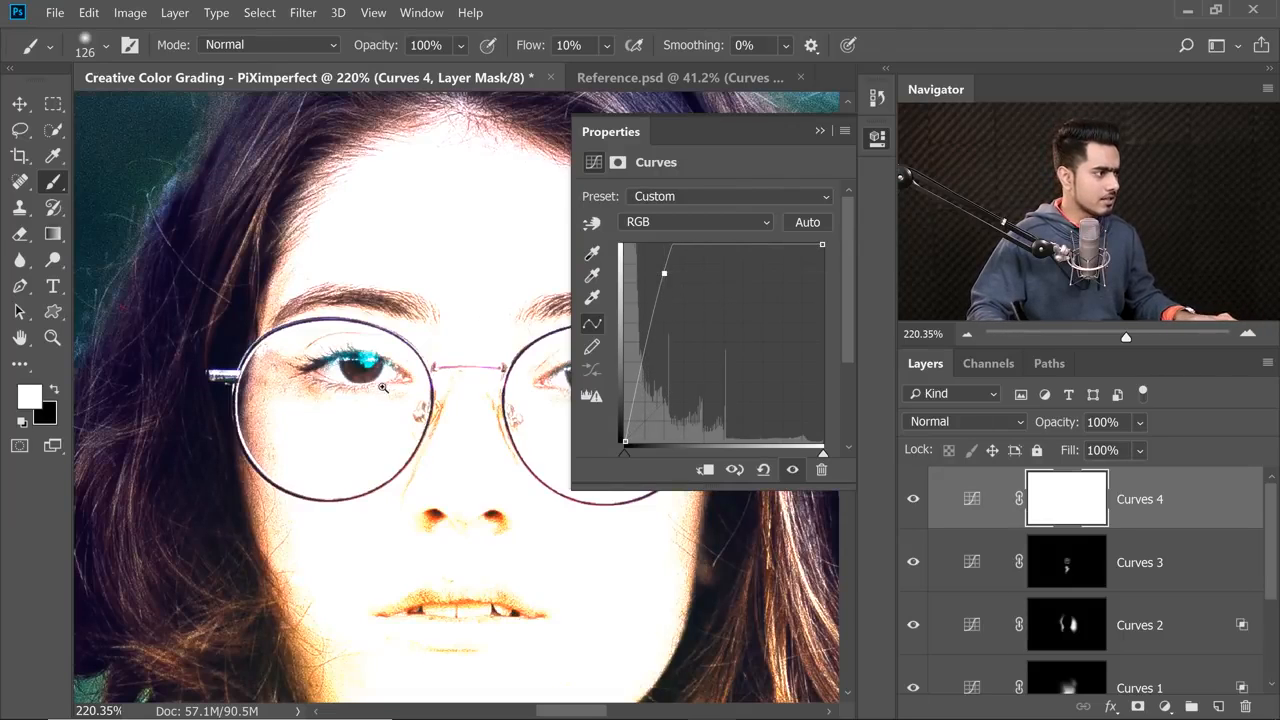
left_click_drag(383, 387, 475, 386)
left_click_drag(334, 362, 285, 362)
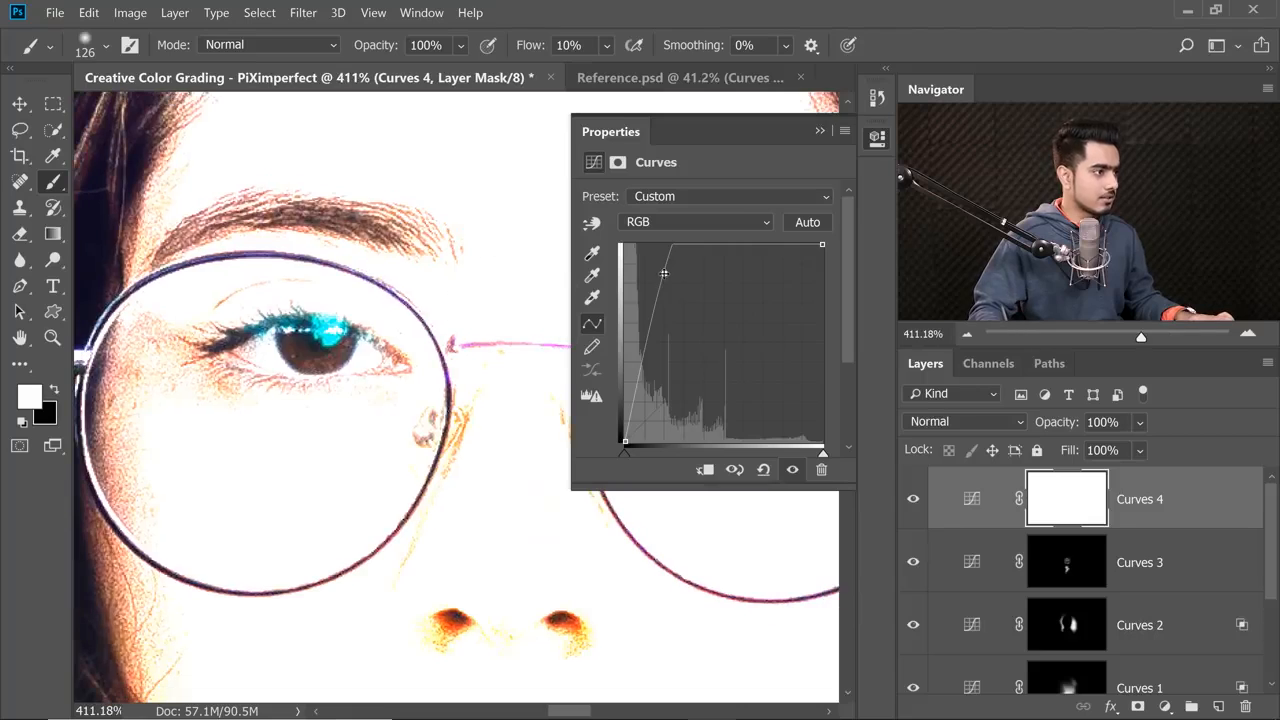
left_click_drag(664, 273, 654, 270)
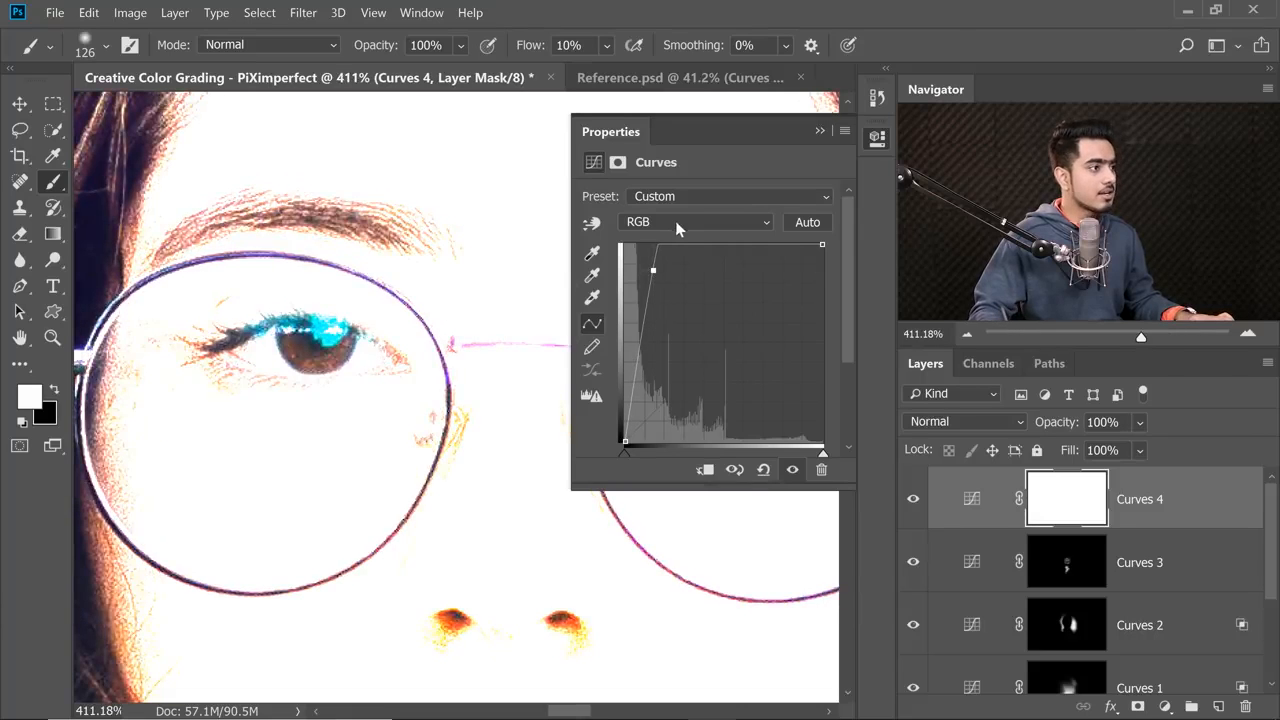
Lower the Blue channel's white point in Curves 4 to add yellow and invert its mask to black.
left_click(676, 228)
left_click(669, 288)
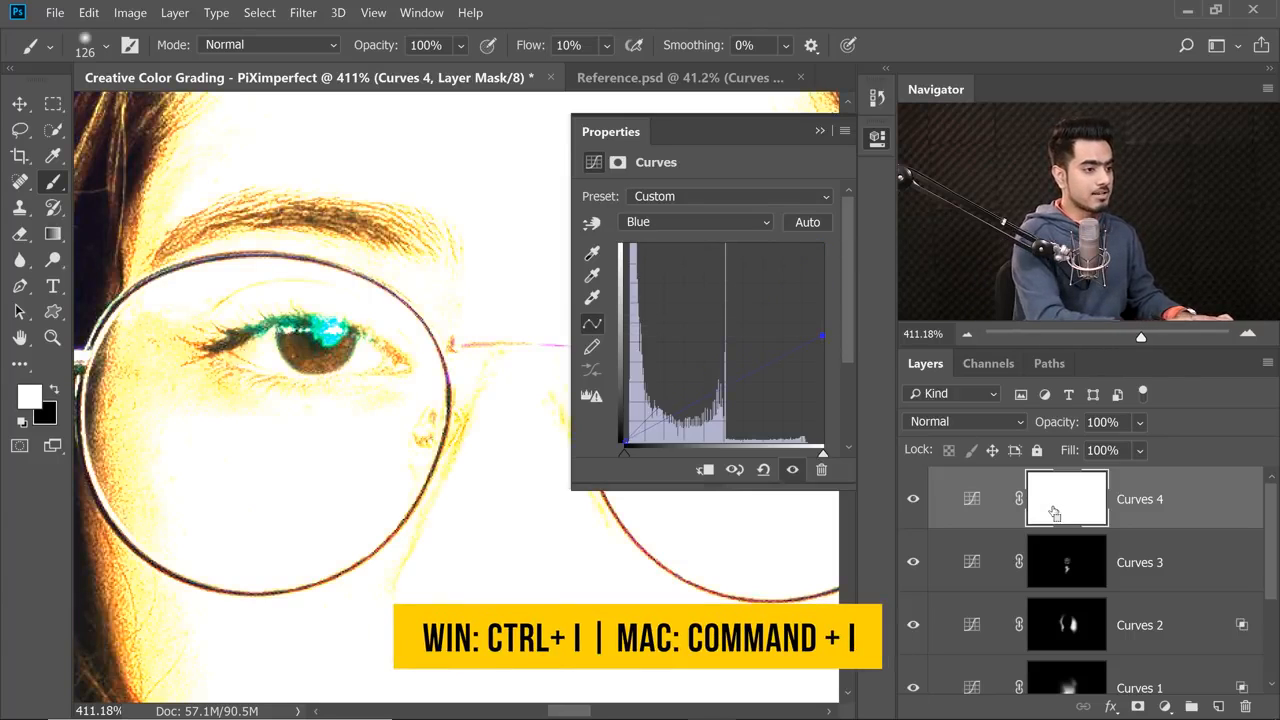
key("ctrl+i")
left_click(819, 131)
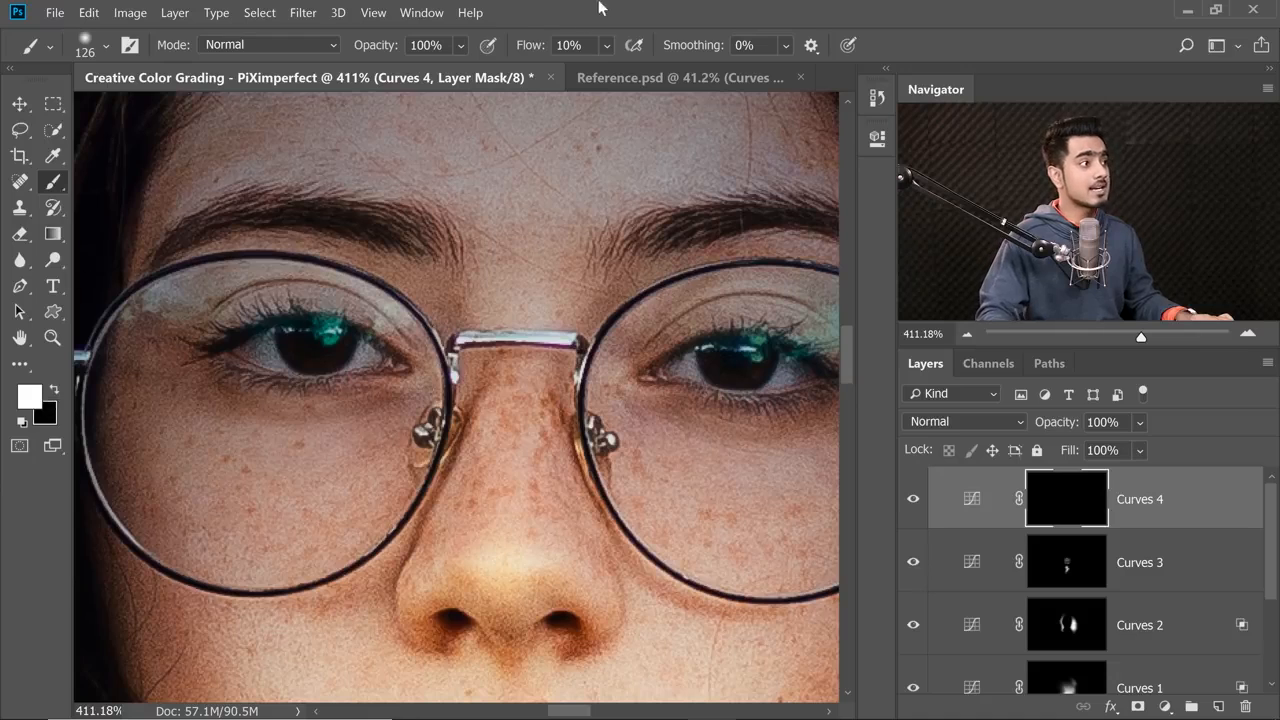
Set the brush to a Soft Round tip with 0% hardness and 100% flow.
left_click(106, 46)
left_click_drag(378, 310, 363, 242)
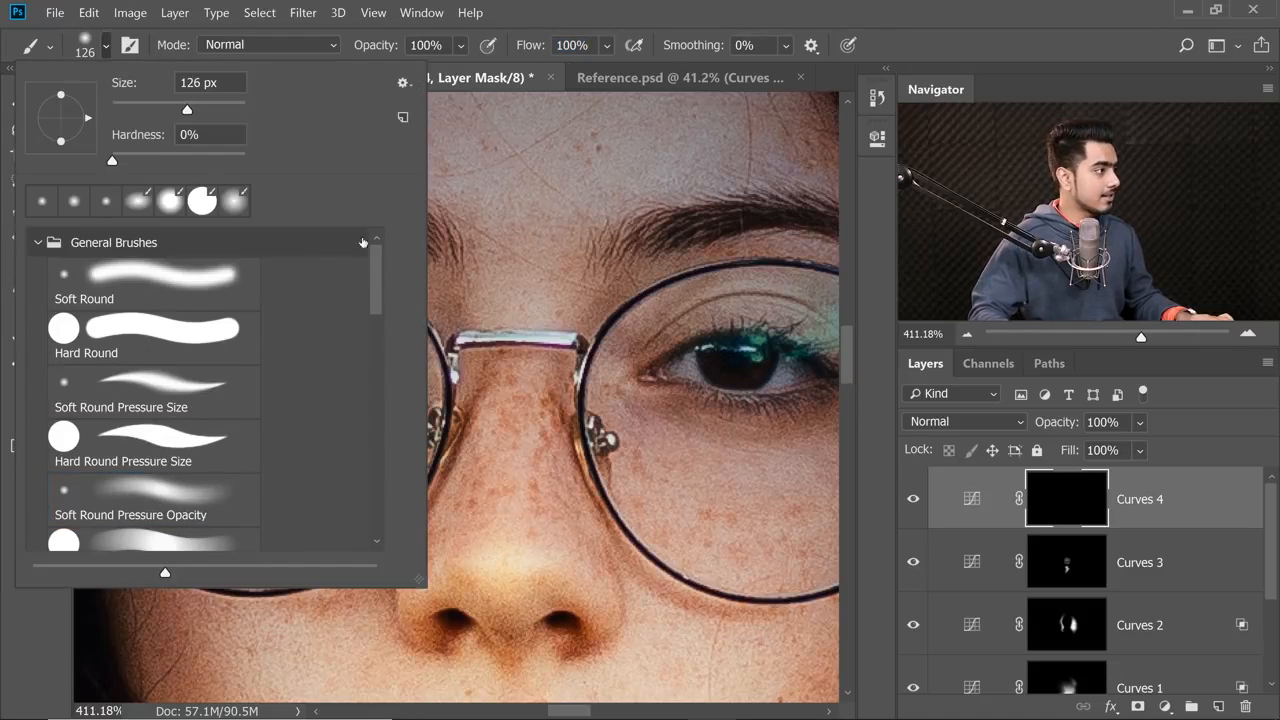
left_click(140, 294)
left_click(562, 22)
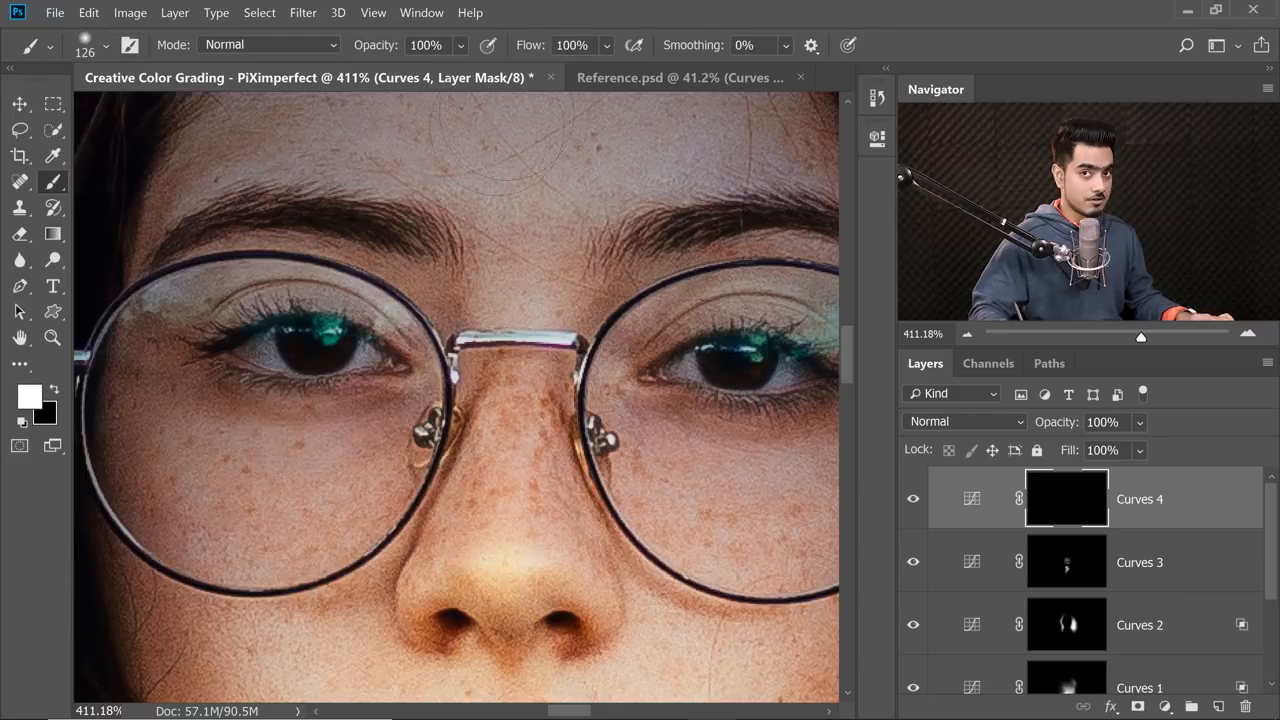
Paint white on the Curves 4 mask over the lower part of each iris to brighten both eyes.
scroll(332, 363, "up", 3)
left_click_drag(335, 404, 315, 375)
left_click(311, 366)
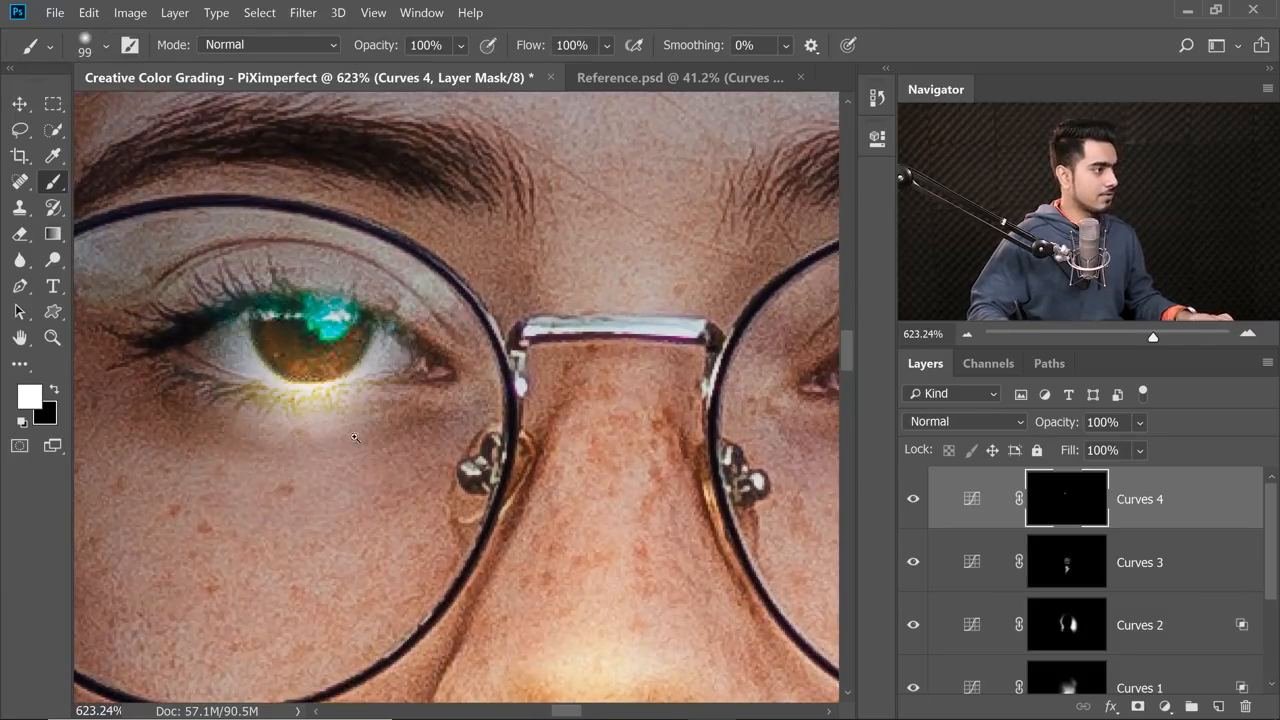
left_click_drag(419, 386, 335, 388)
left_click_drag(678, 386, 541, 393)
scroll(541, 393, "up", 1)
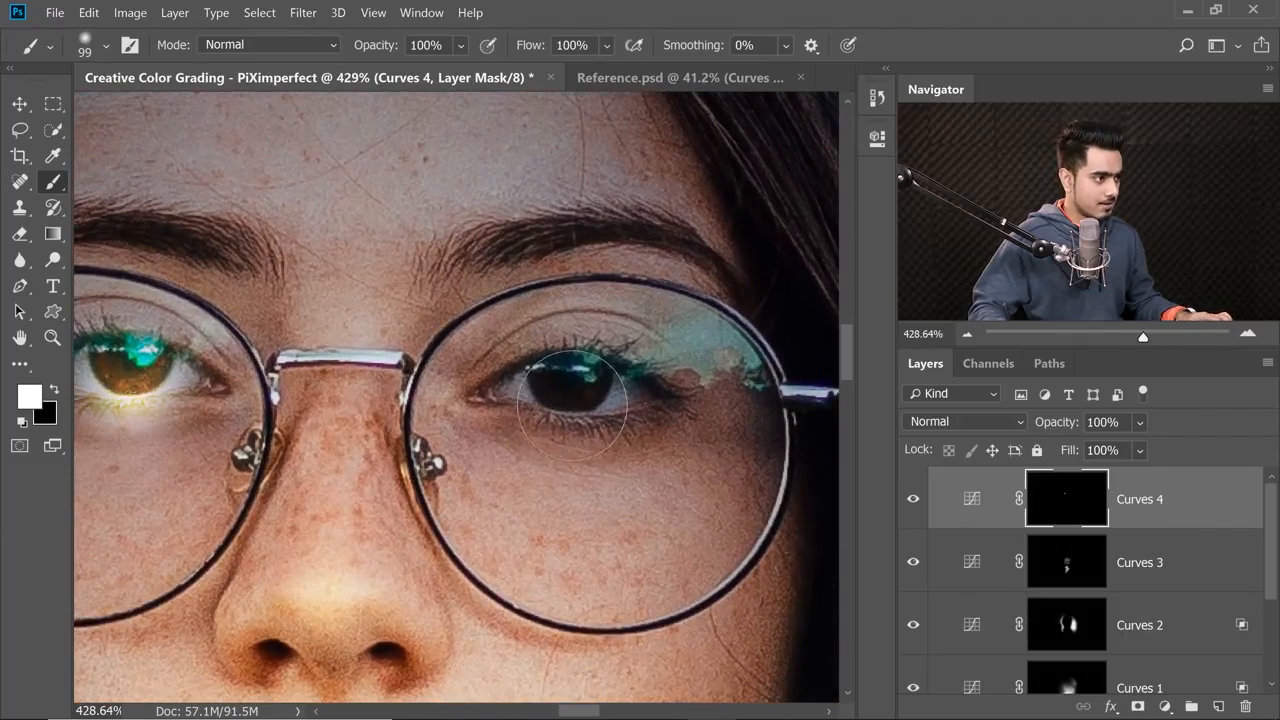
left_click(573, 395)
Paint black on the Curves 4 mask around both irises to remove the glow from the eye whites and lower lids.
left_click_drag(403, 440, 424, 440)
left_click_drag(240, 376, 614, 449)
mouse_move(445, 440)
left_mouse_down()
mouse_move(497, 420)
mouse_move(410, 413)
mouse_move(464, 400)
mouse_move(580, 438)
mouse_move(578, 388)
mouse_move(548, 416)
left_mouse_up()
key("x")
key("x")
key("x")
left_click_drag(562, 418, 575, 383)
scroll(573, 362, "up", 1)
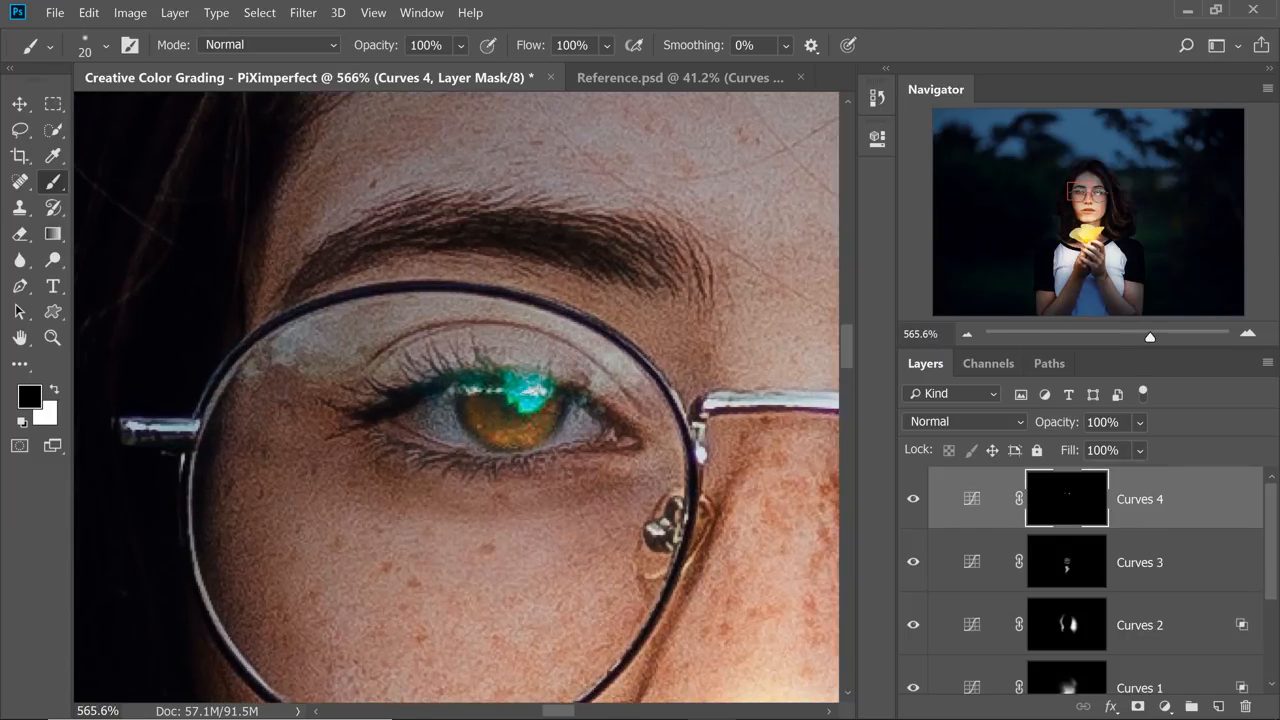
left_click_drag(487, 381, 592, 384)
left_click_drag(524, 400, 456, 375)
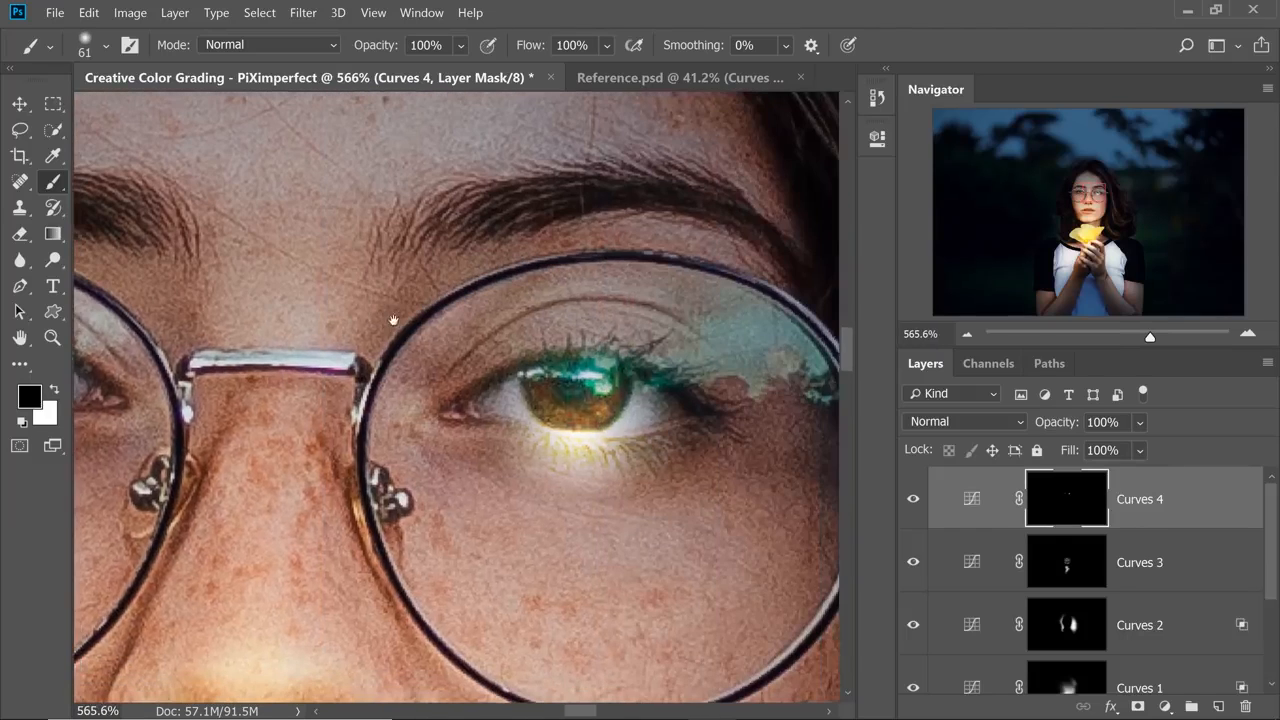
mouse_move(540, 455)
left_mouse_down()
mouse_move(590, 370)
mouse_move(570, 384)
mouse_move(434, 360)
left_mouse_up()
Lower the opacity of Curves 4 to 49% and toggle the layer to compare the eyes.
scroll(525, 360, "down", 4)
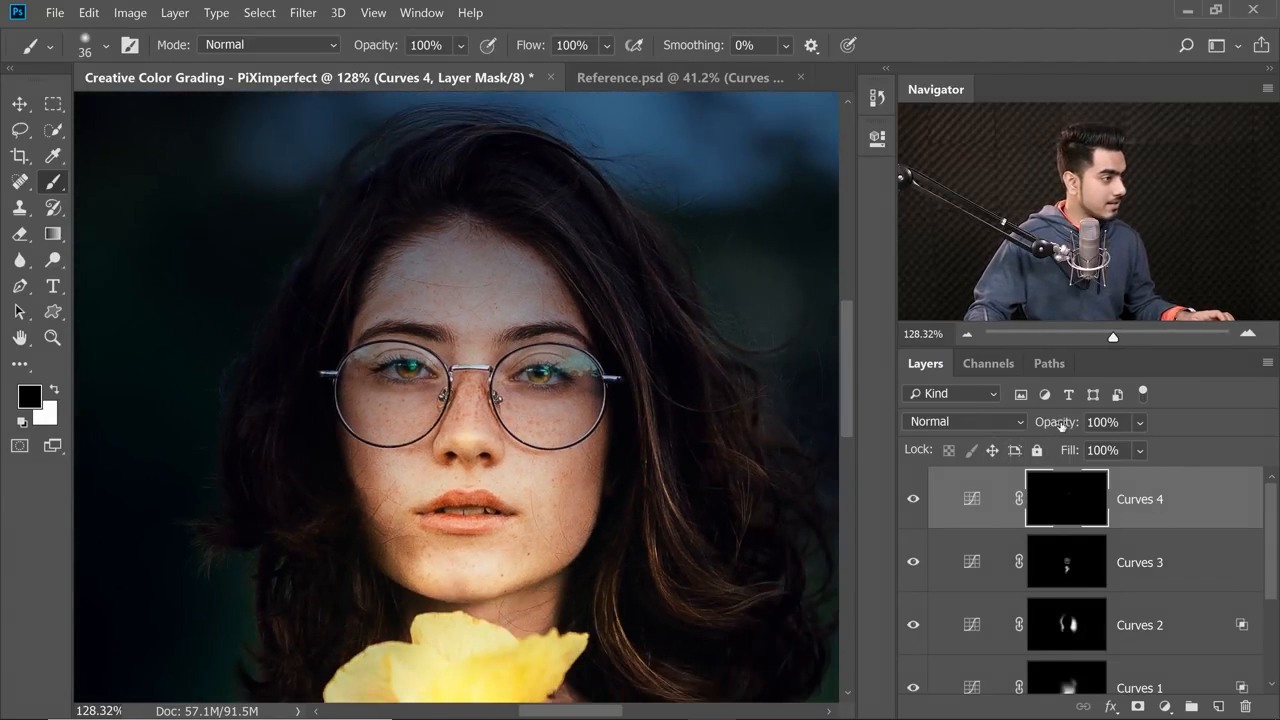
left_click_drag(1061, 425, 947, 420)
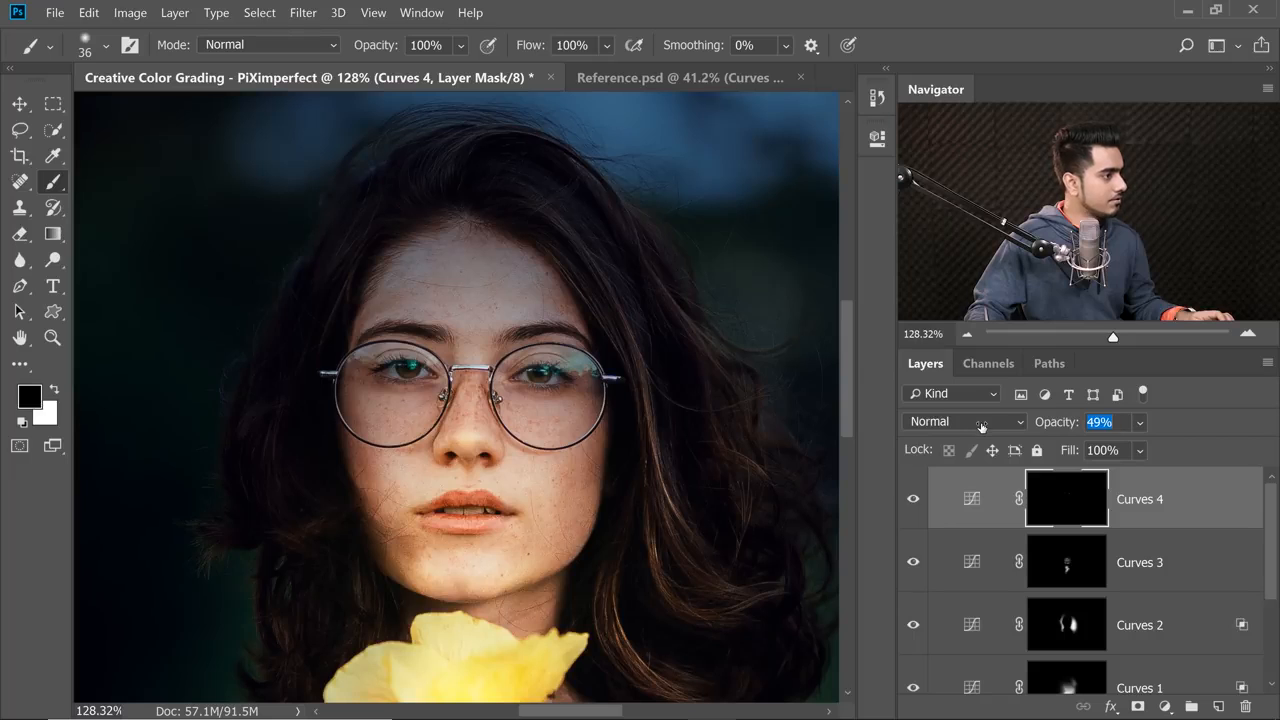
scroll(447, 348, "up", 3)
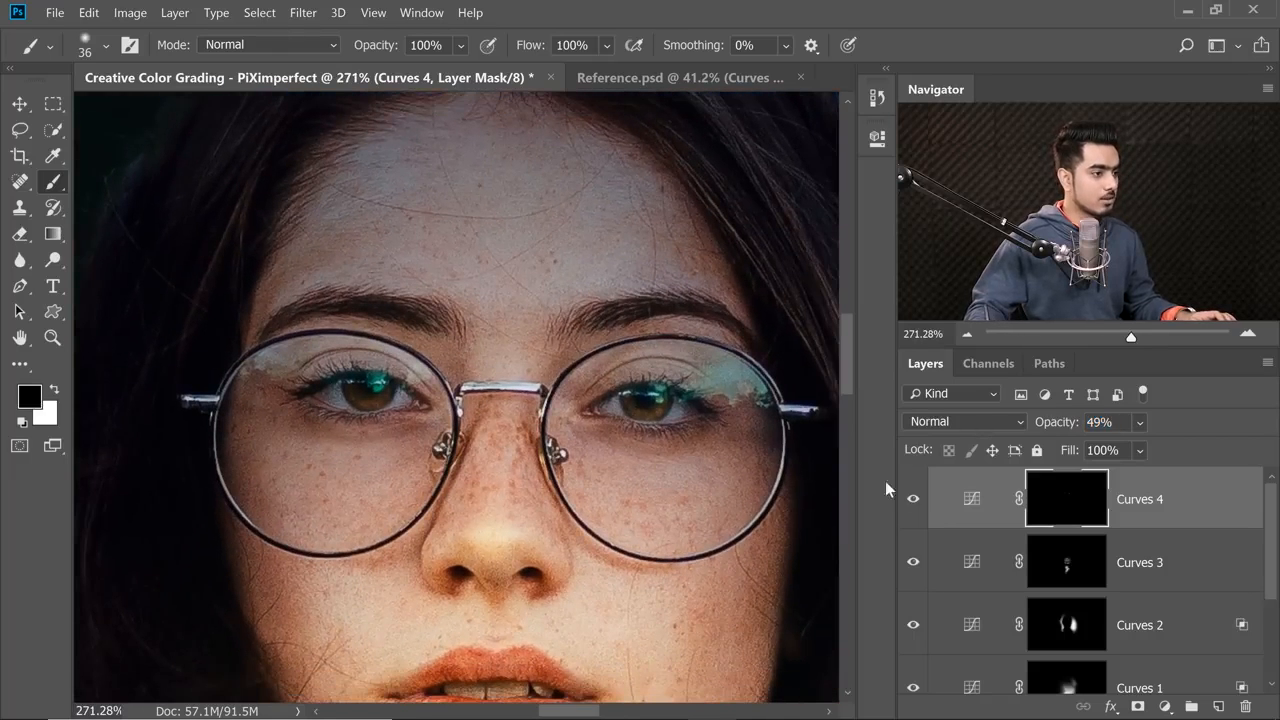
left_click(913, 500)
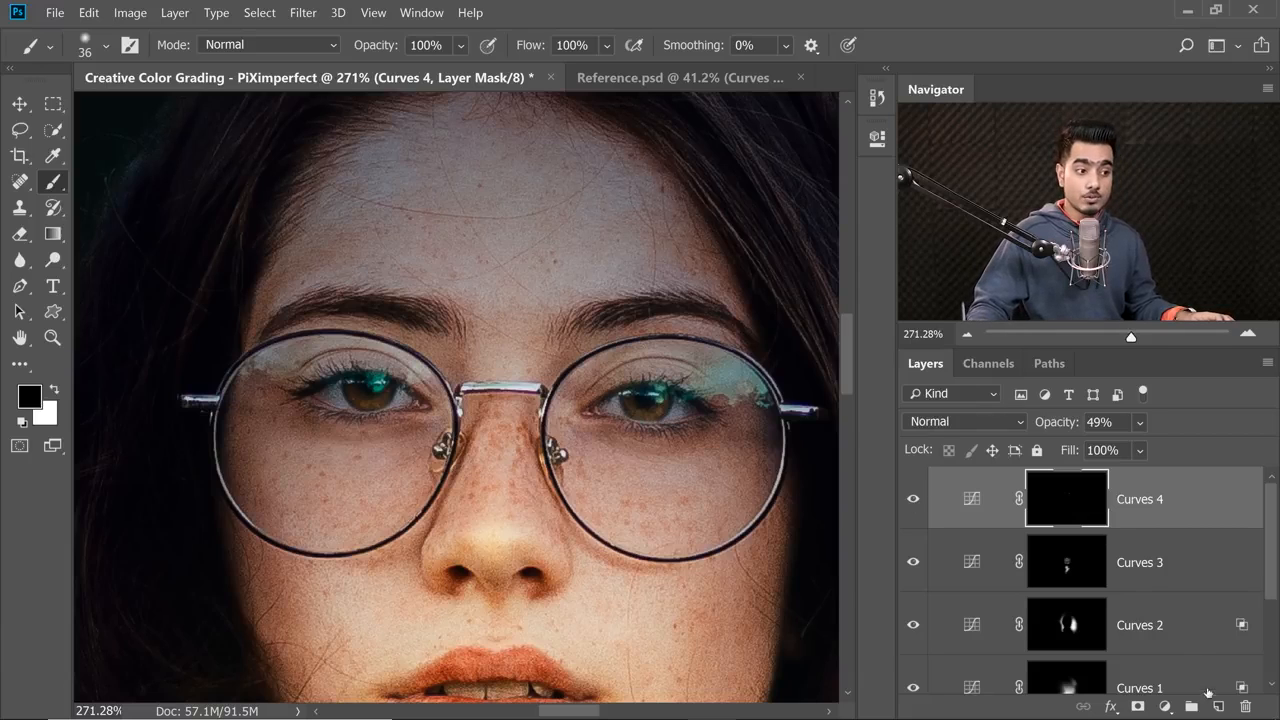
Add a new layer above Curves 4 and dab a white soft spot of about 37 px on the lower part of each iris.
left_click(1216, 707)
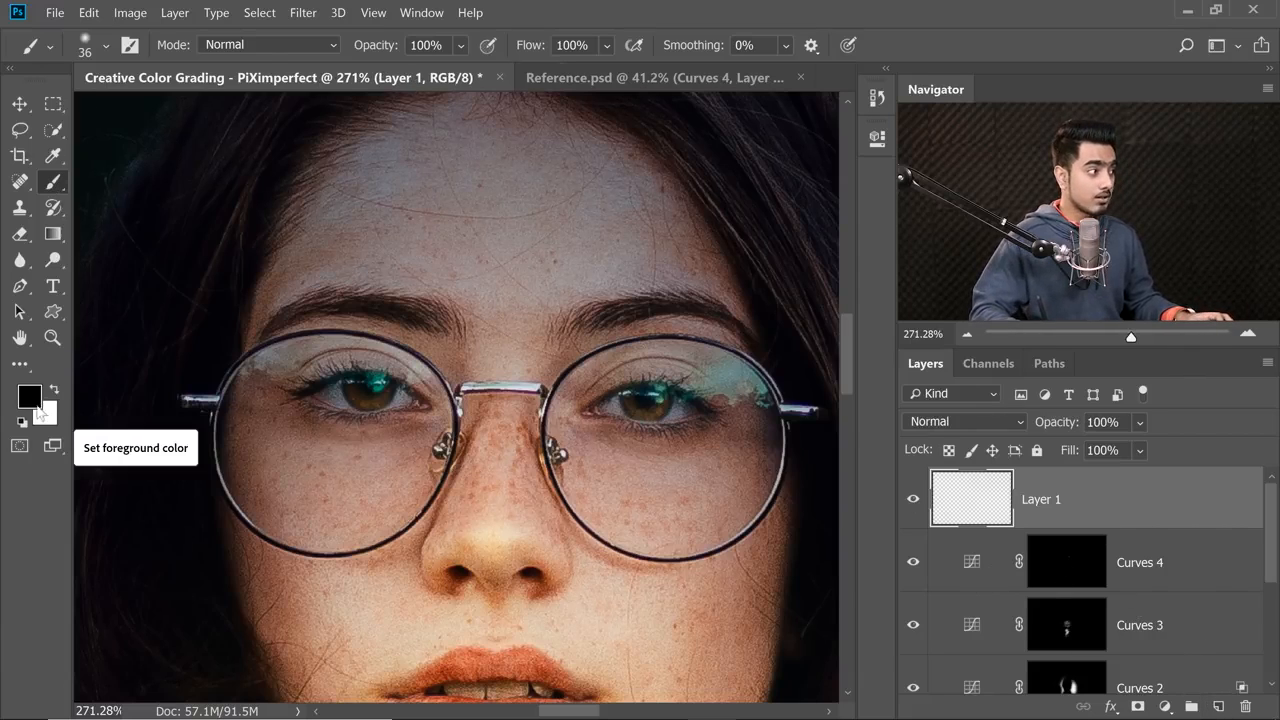
key("x")
scroll(340, 390, "up", 3)
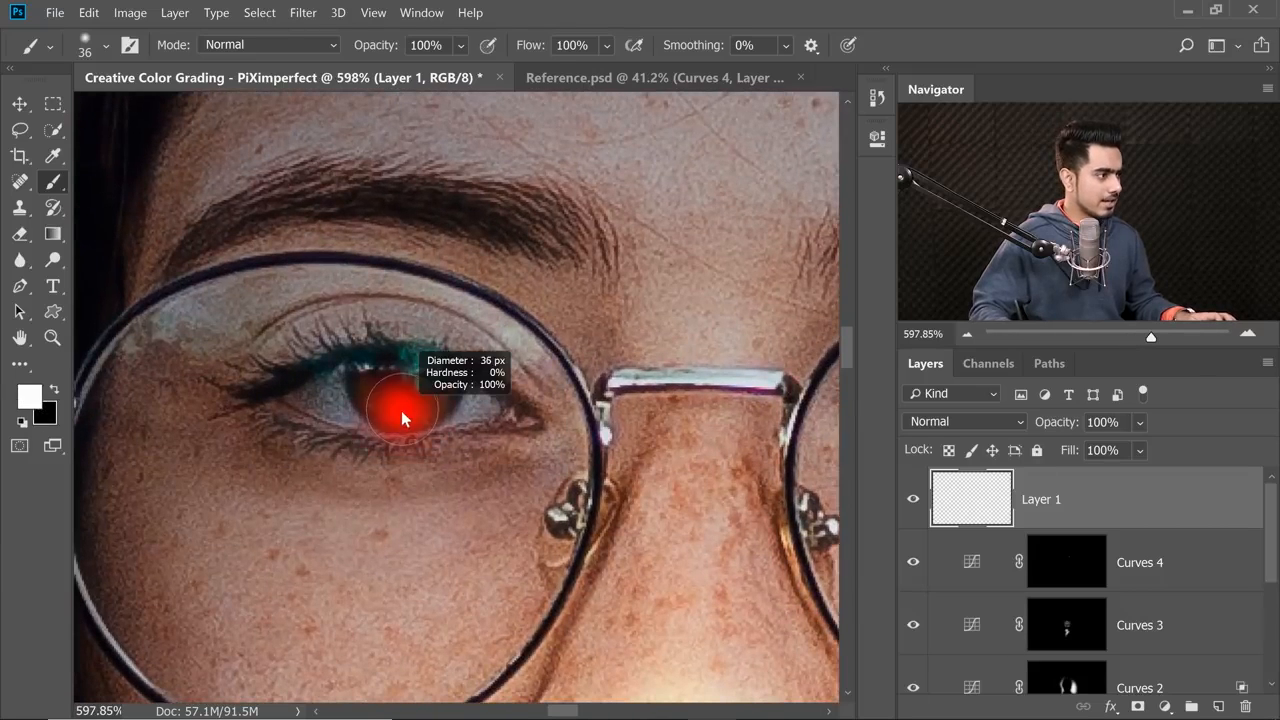
left_click_drag(402, 411, 401, 412)
left_click(405, 411)
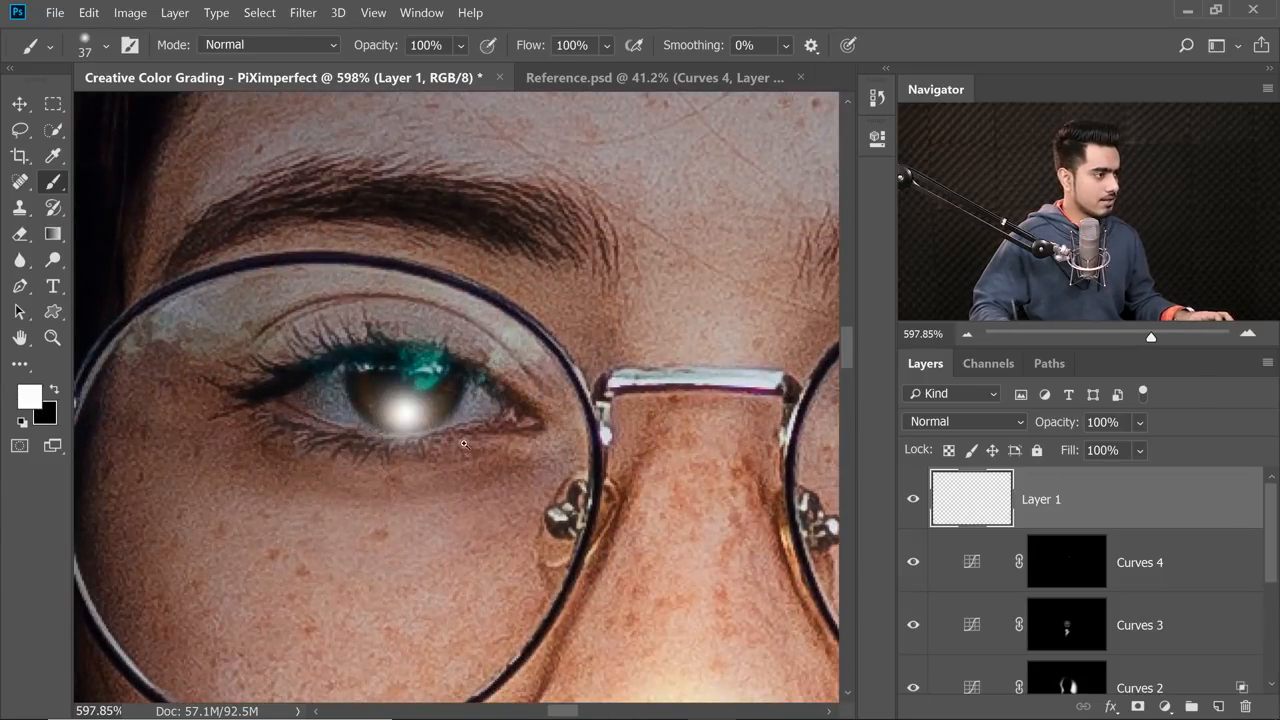
left_click_drag(505, 424, 242, 429)
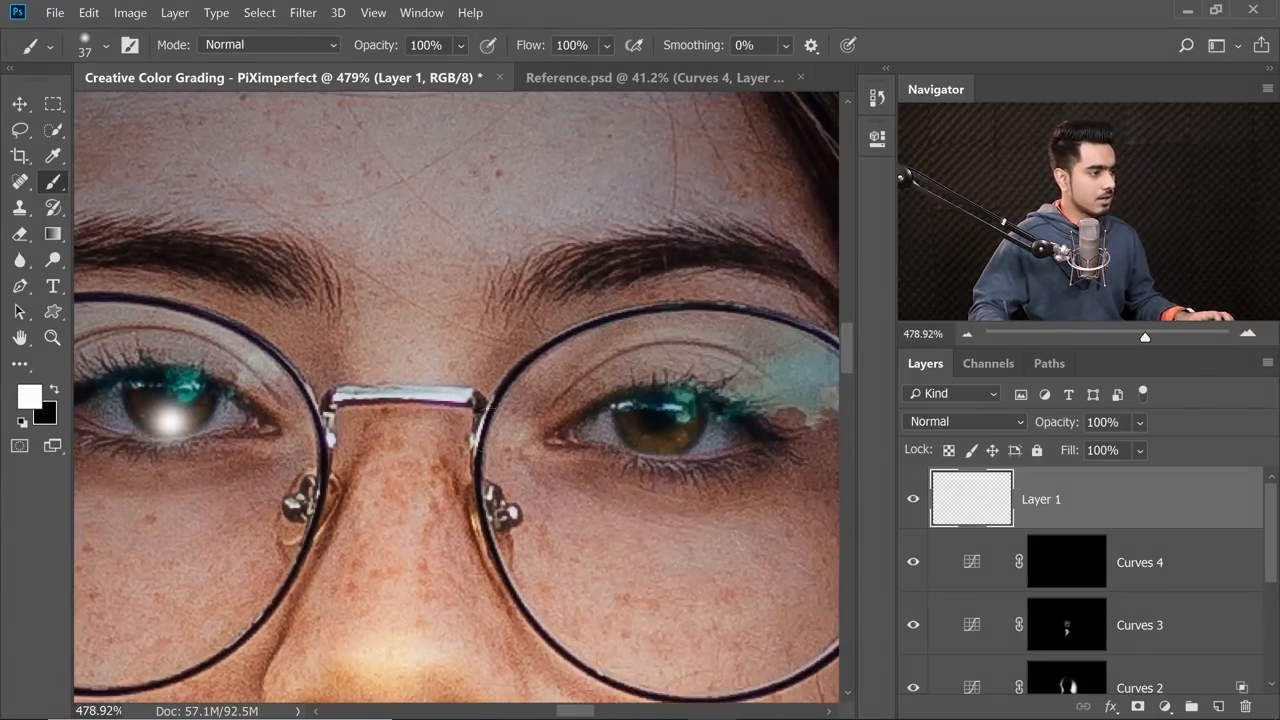
left_click(663, 440)
left_click_drag(522, 481, 434, 481)
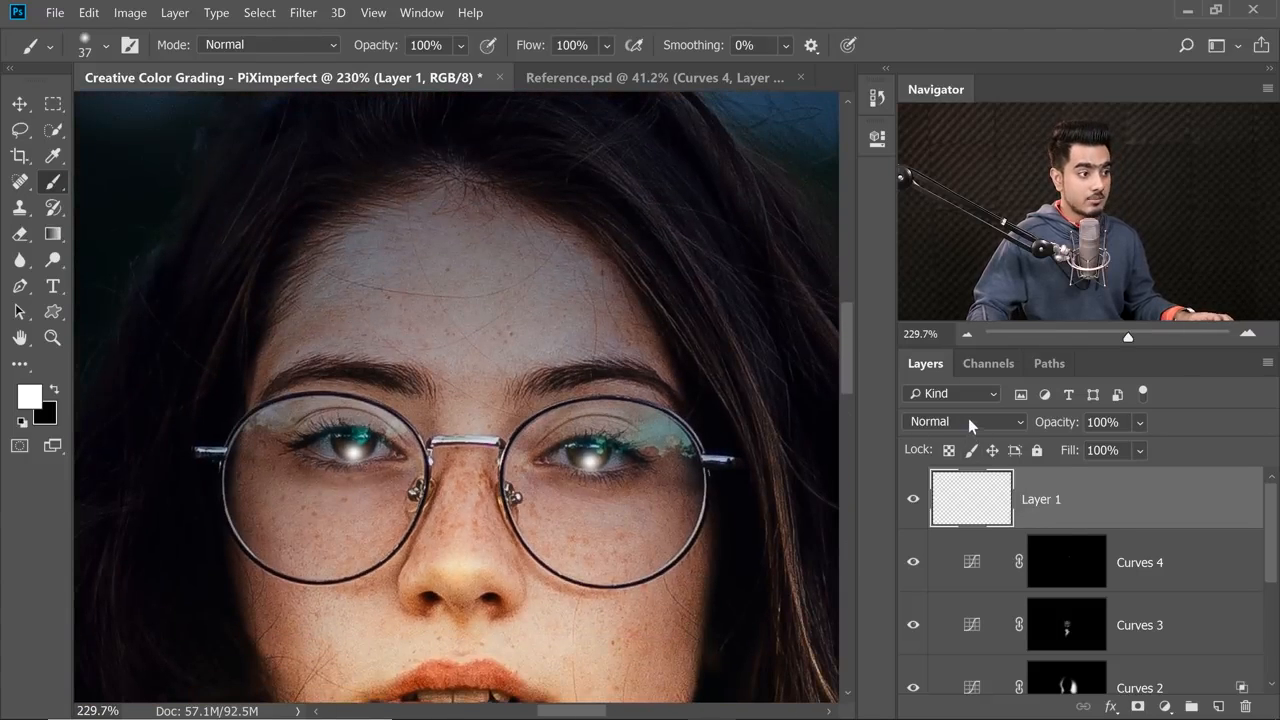
Set Layer 1's blend mode to Overlay and toggle the layer to compare the eye highlights.
left_click(968, 421)
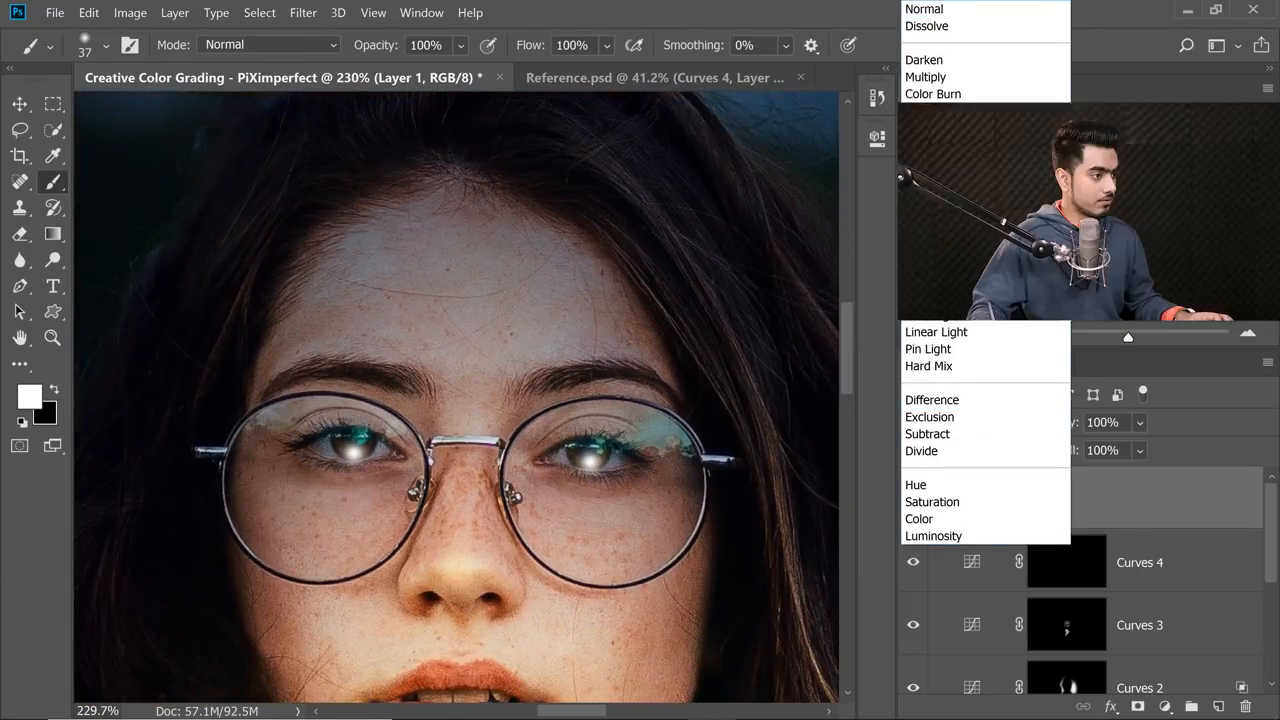
left_click(930, 264)
left_click(915, 503)
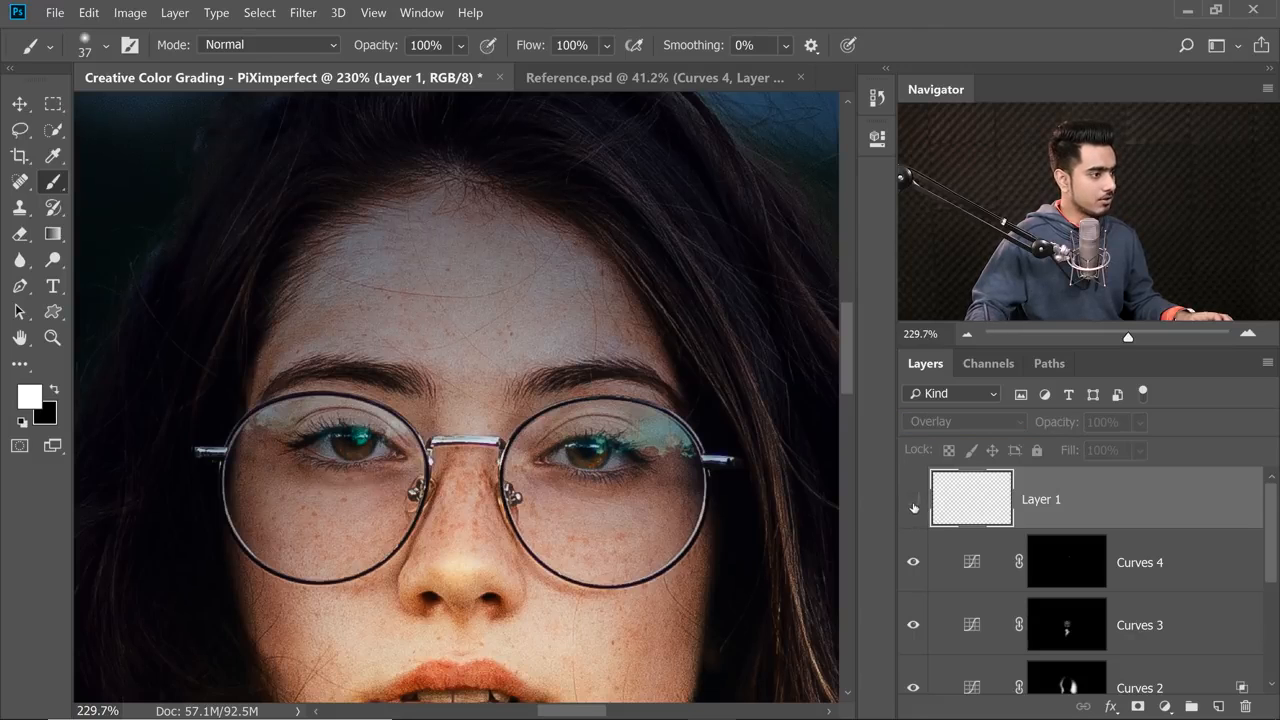
left_click(912, 506)
scroll(372, 448, "up", 2)
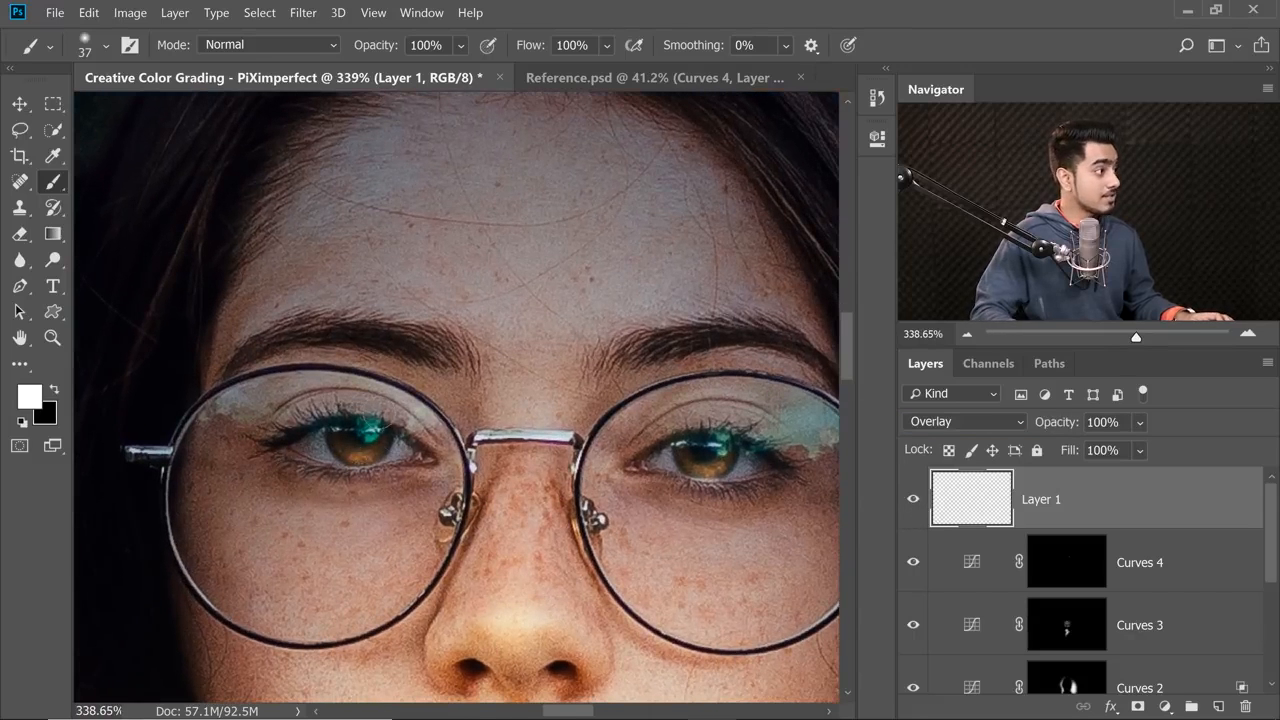
Touch up the Overlay eye highlights with an 11 px Eraser and review the wider portrait.
left_click(20, 233)
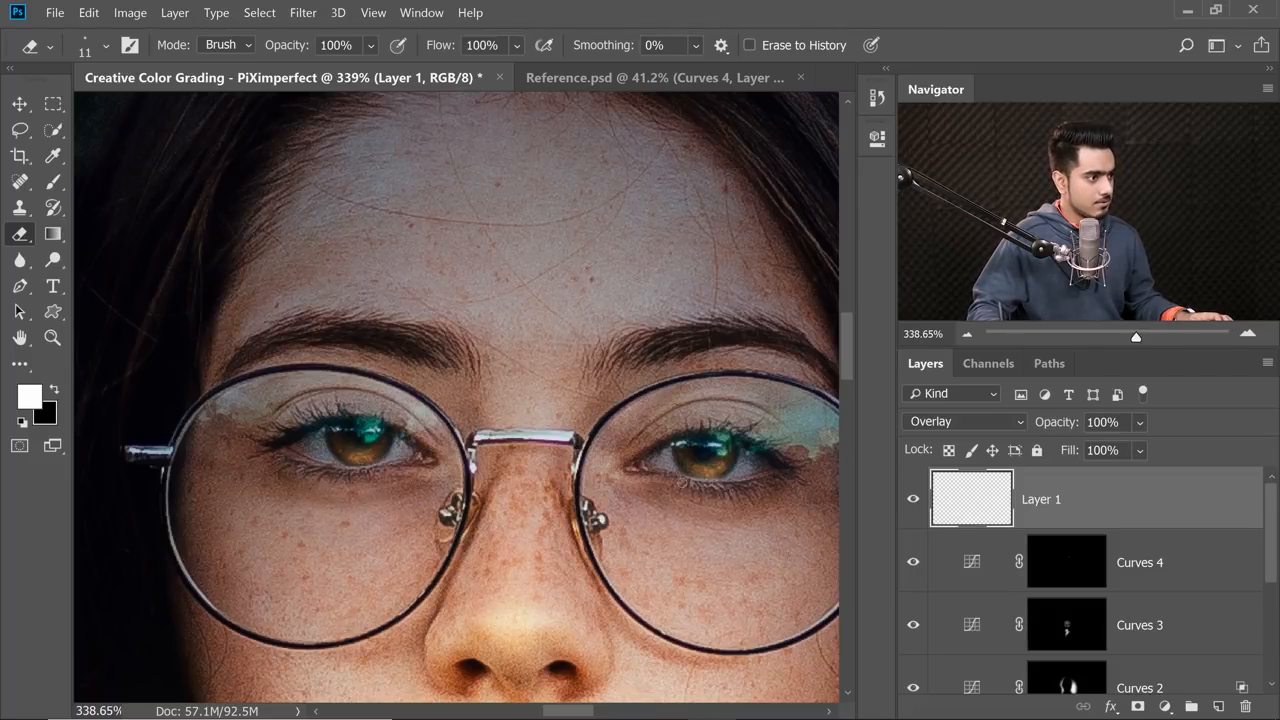
left_click_drag(514, 426, 340, 428)
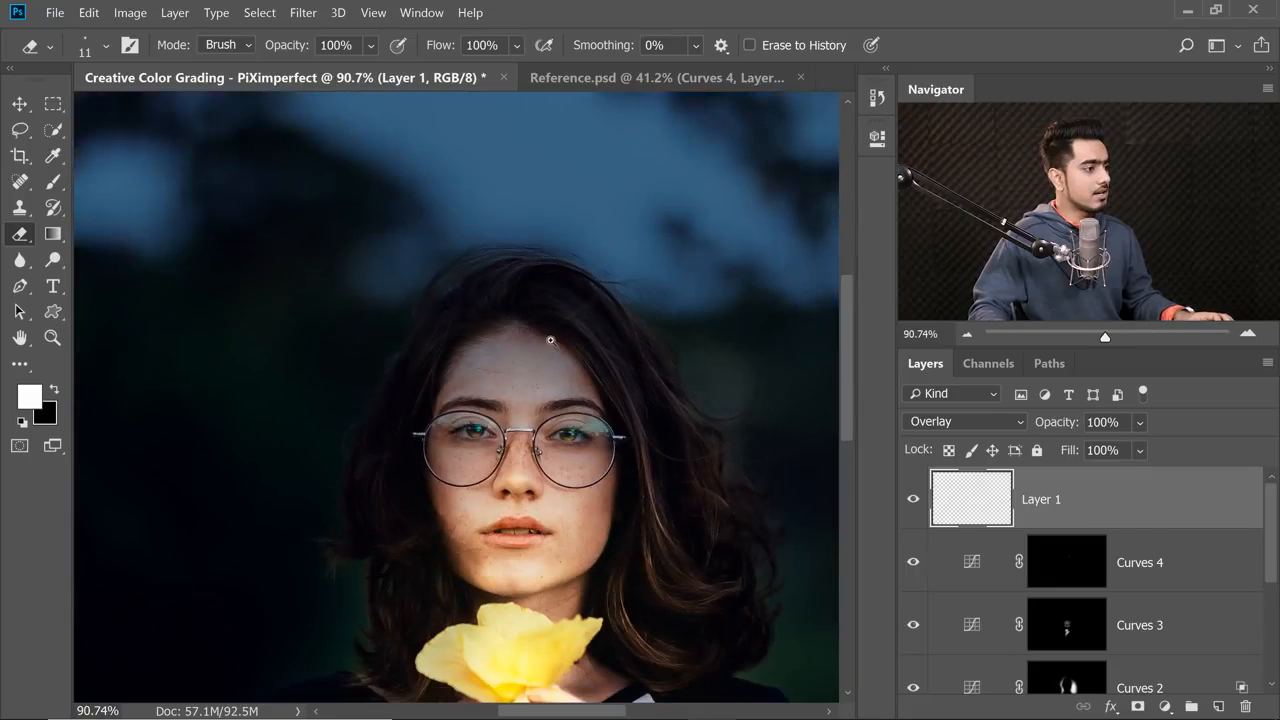
left_click_drag(550, 340, 541, 342)
left_click_drag(565, 457, 526, 349)
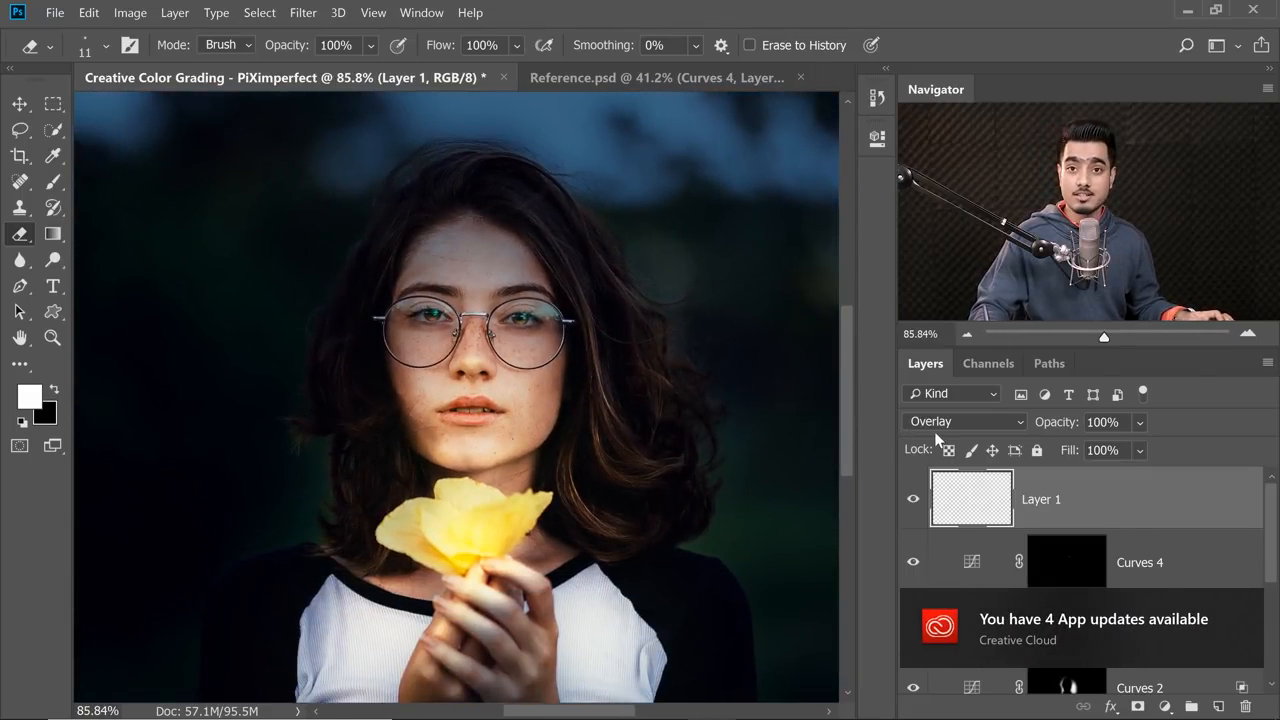
Dismiss the Creative Cloud update notification and set Layer 1's opacity to 40%.
left_click(1247, 608)
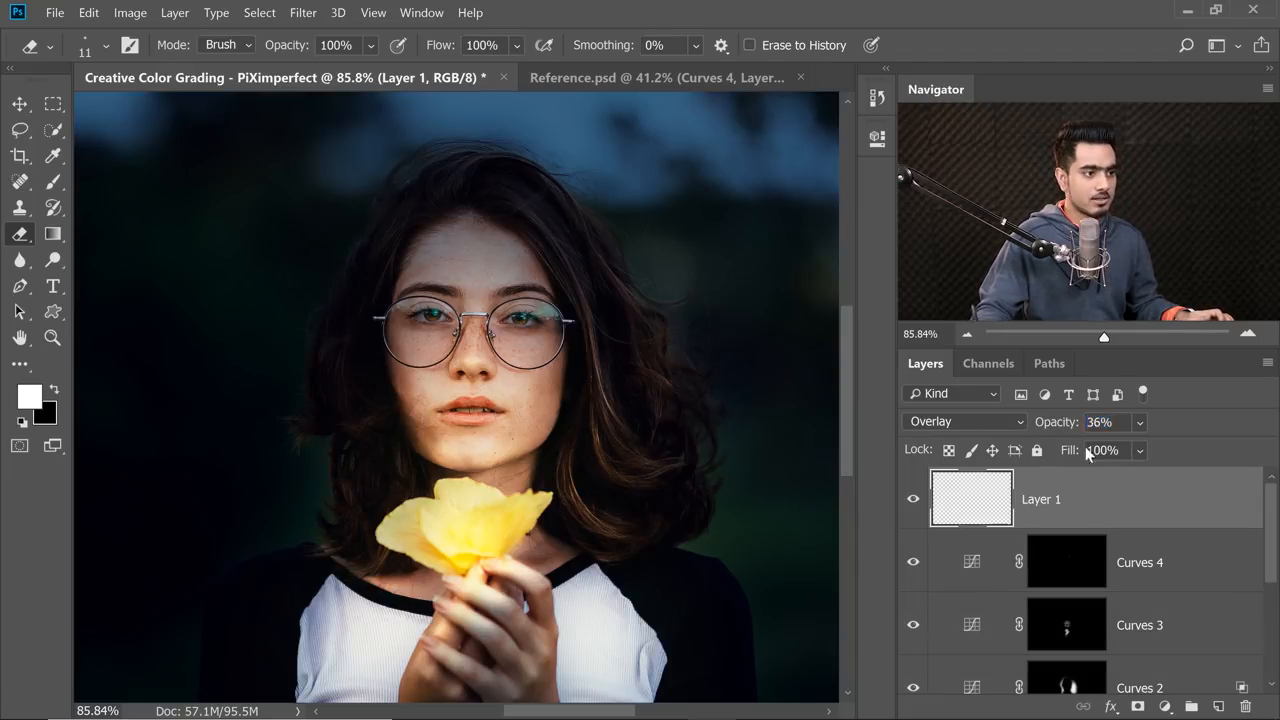
type("40")
key("Return")
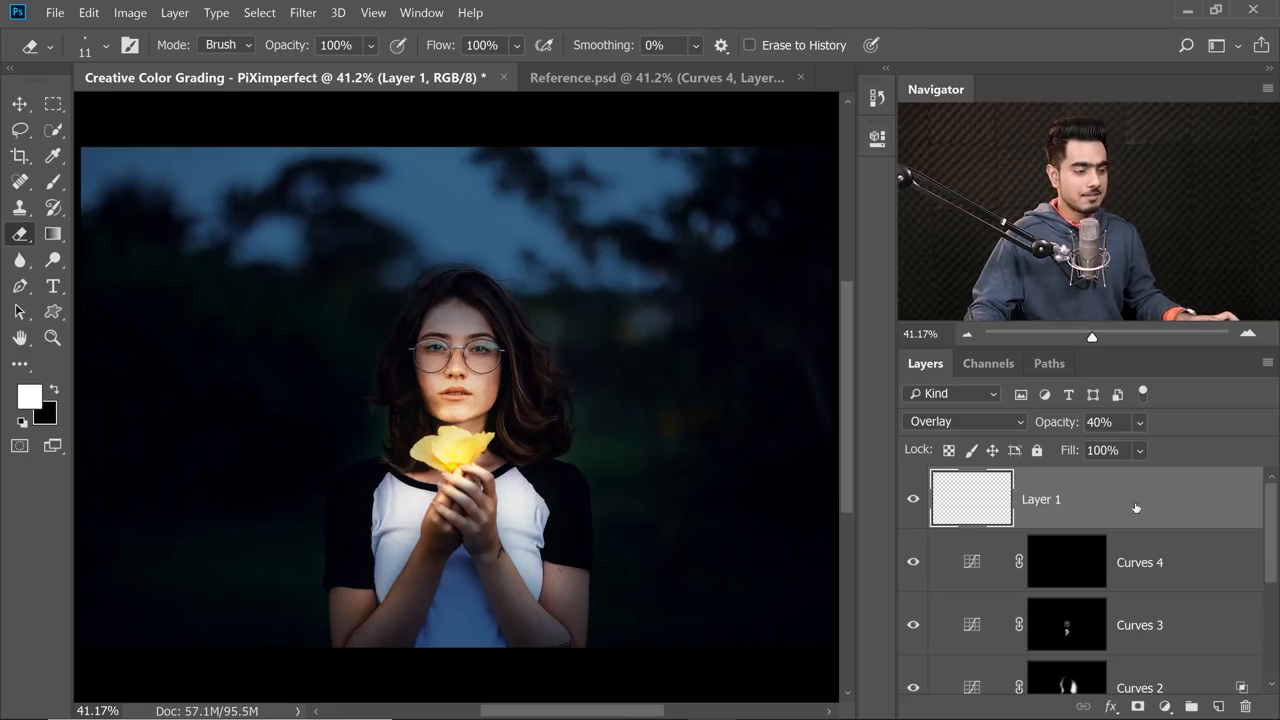
Group all layers from Layer 1 down to Curves 1 and name the group Highlights.
scroll(1246, 590, "down", 5)
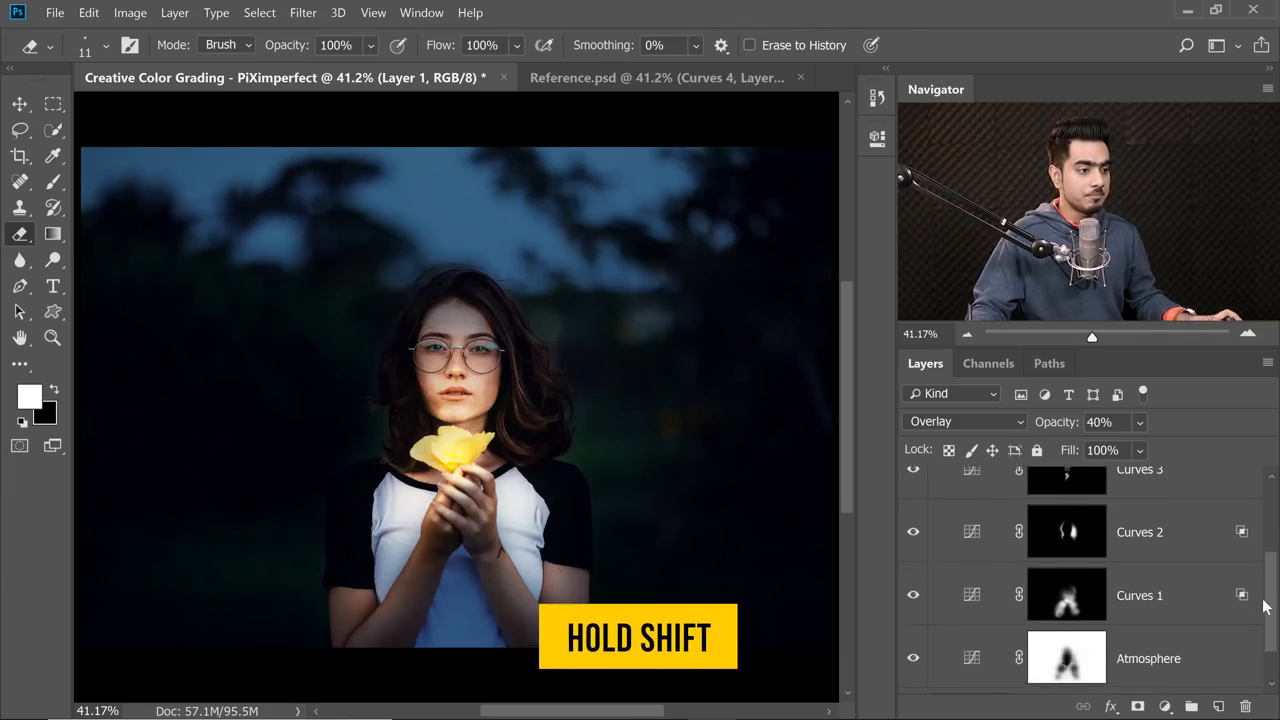
left_click(1160, 587, "shift")
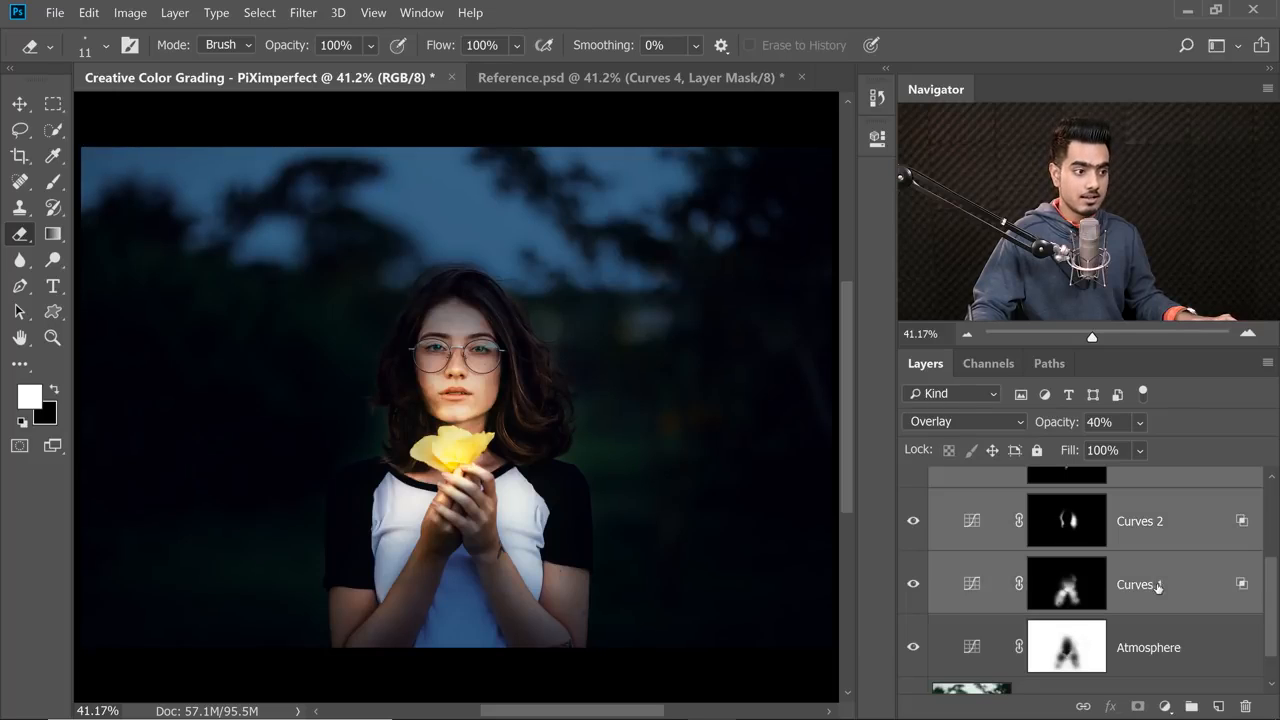
scroll(1094, 478, "up", 5)
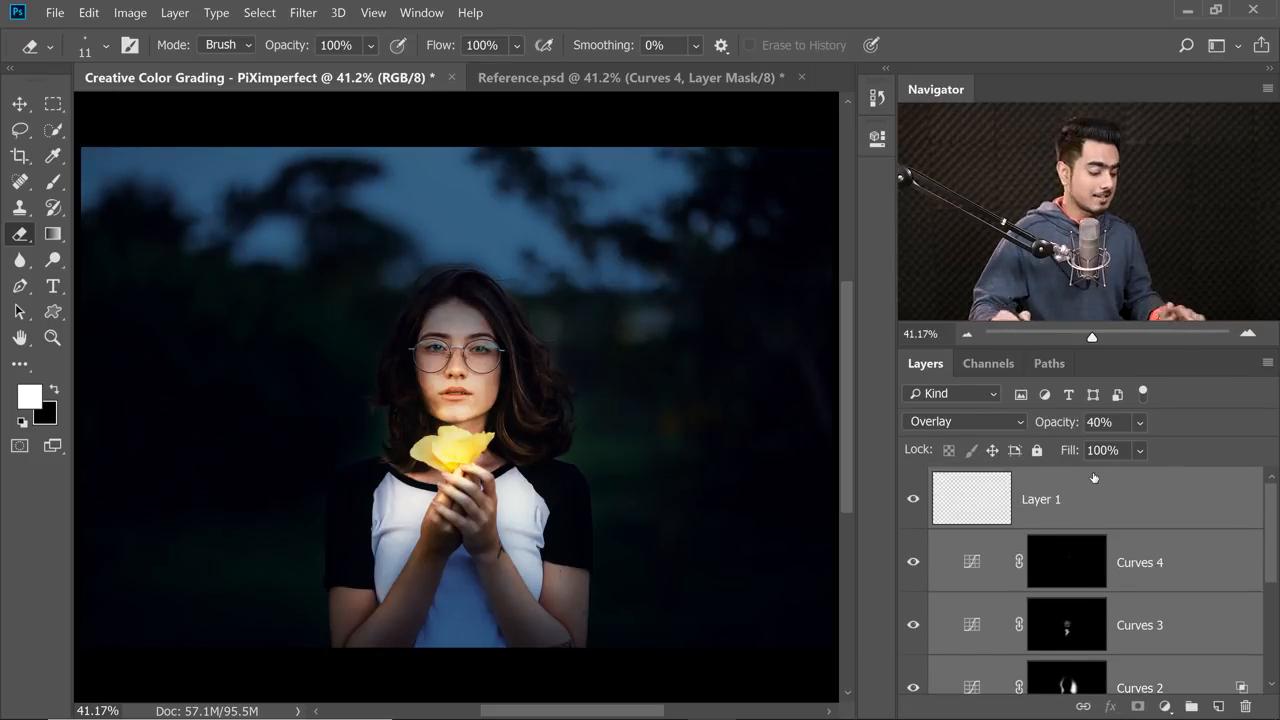
key("ctrl+g")
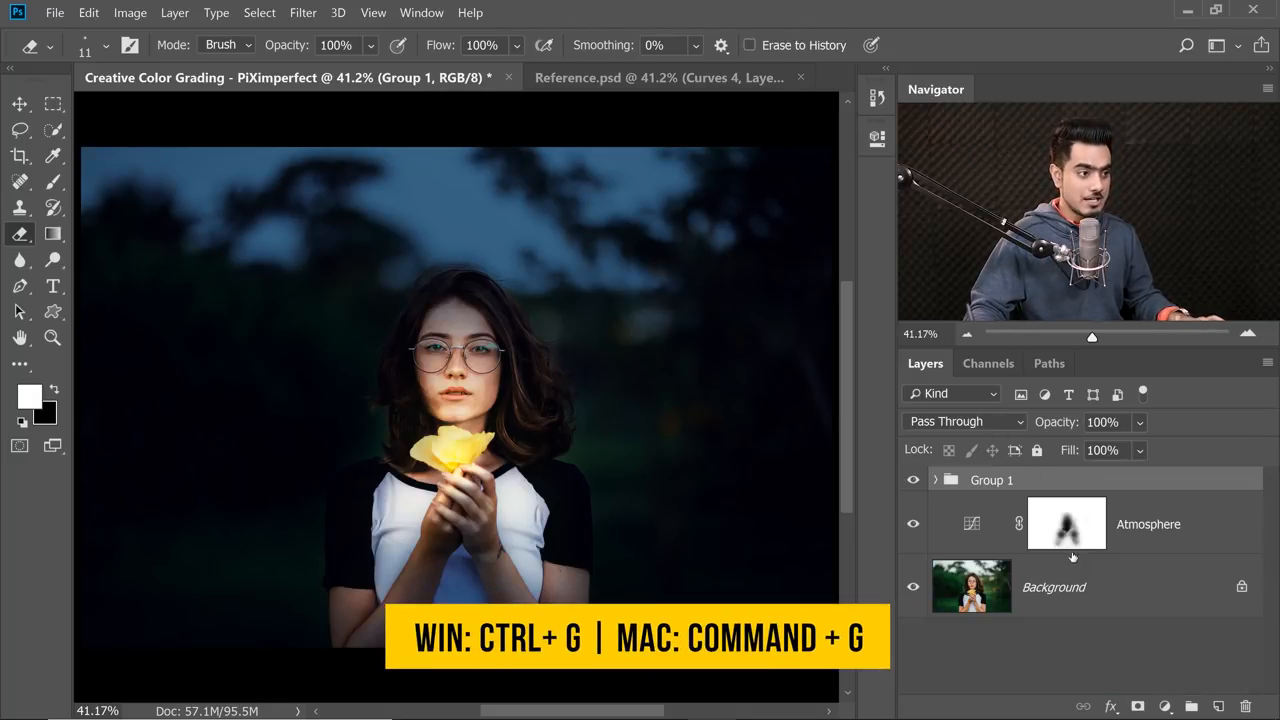
double_click(994, 481)
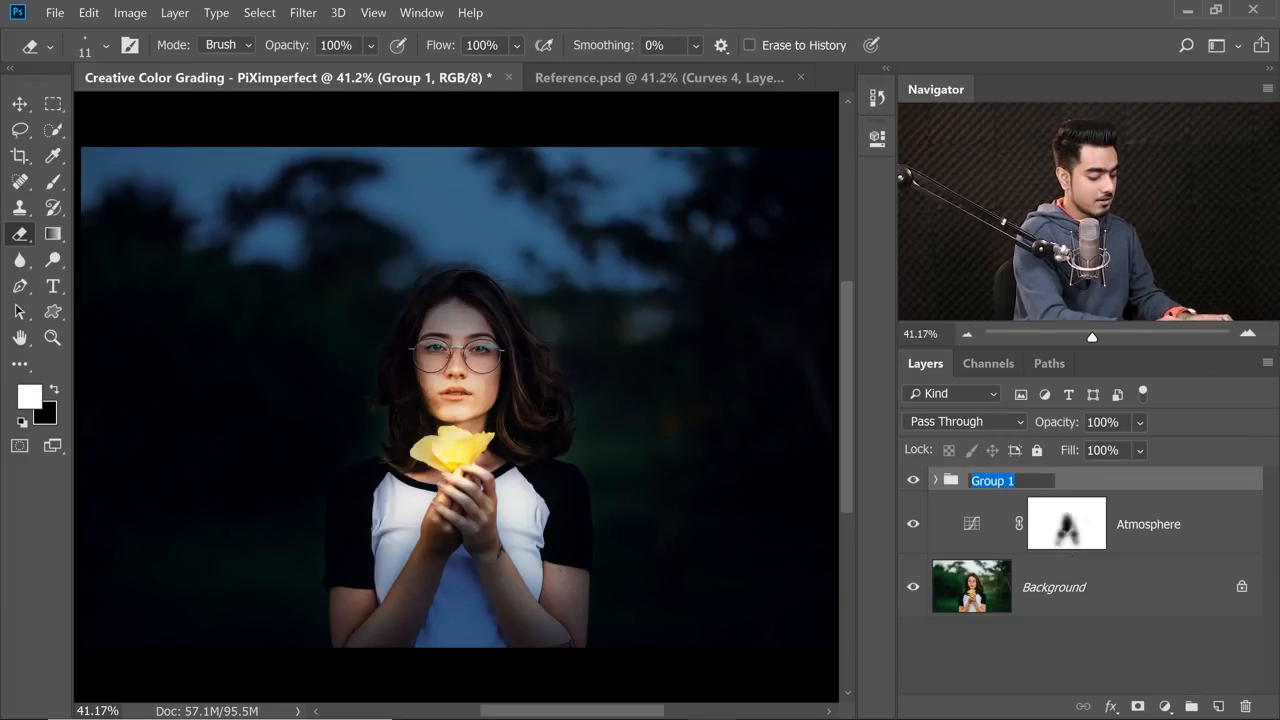
type("High")
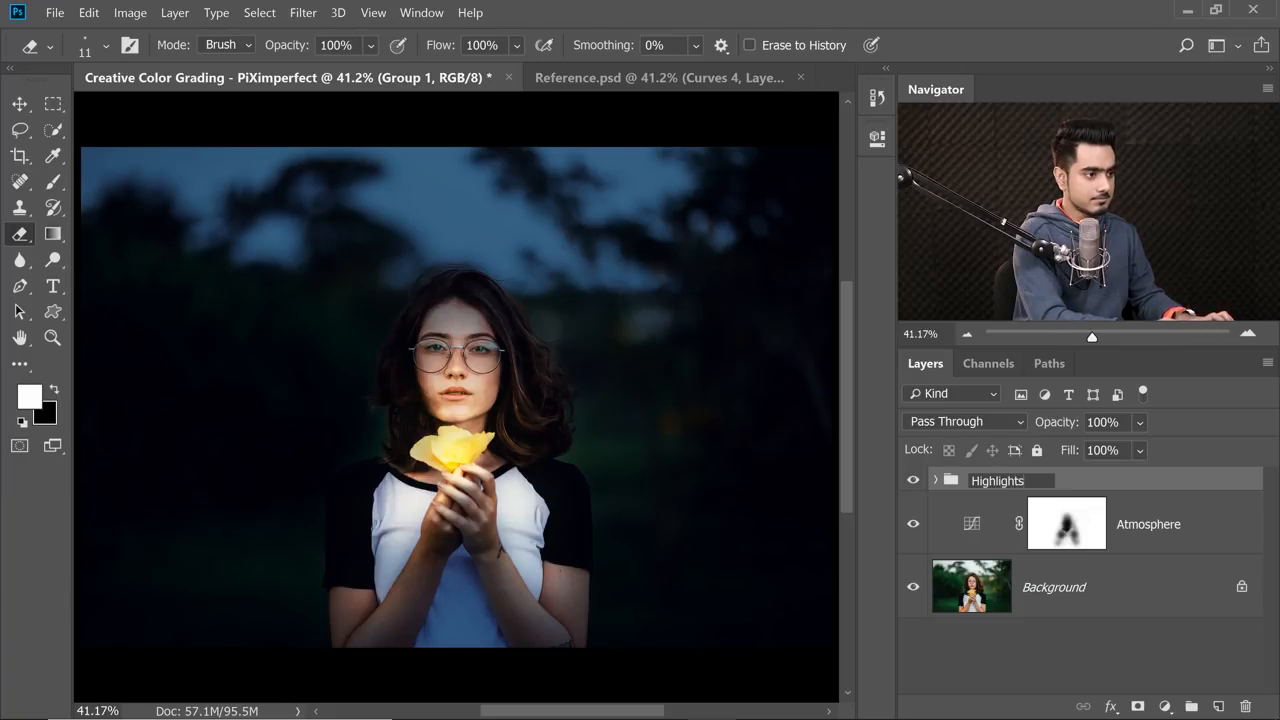
type("lights")
key("Return")
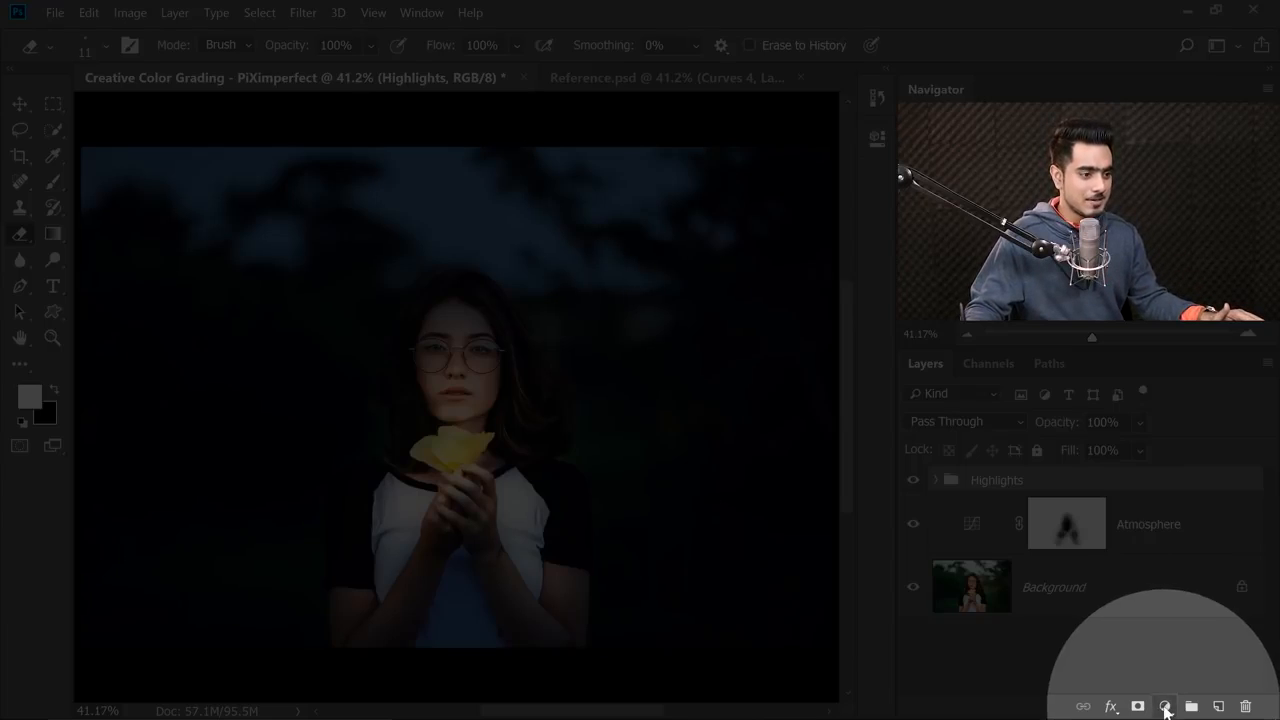
Add a Curves adjustment layer above the Highlights group.
left_click(1164, 706)
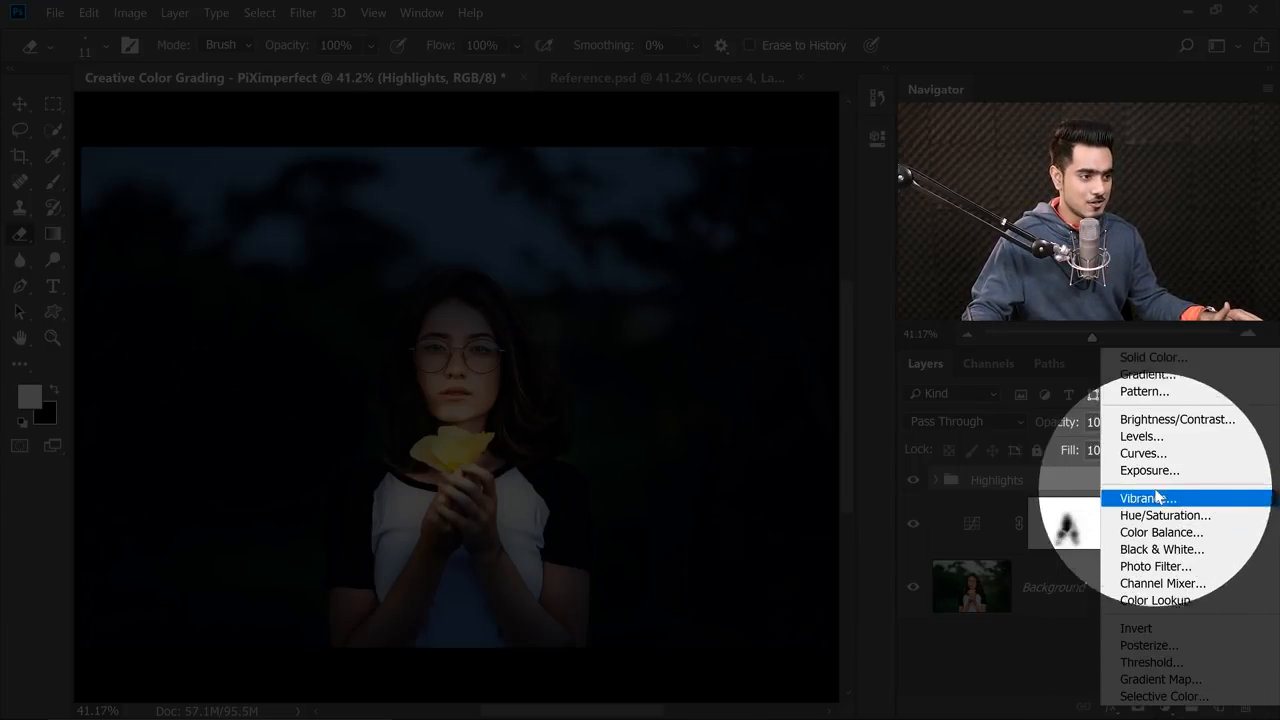
left_click(1148, 455)
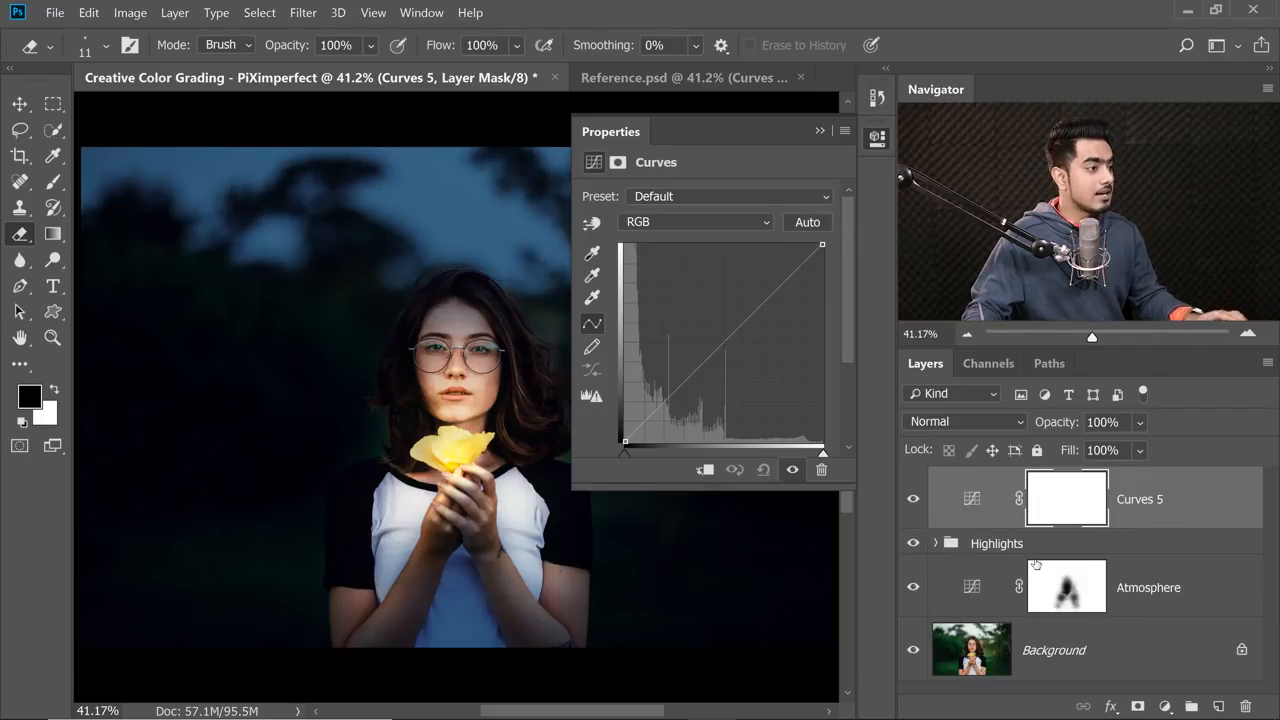
left_click_drag(407, 403, 432, 388)
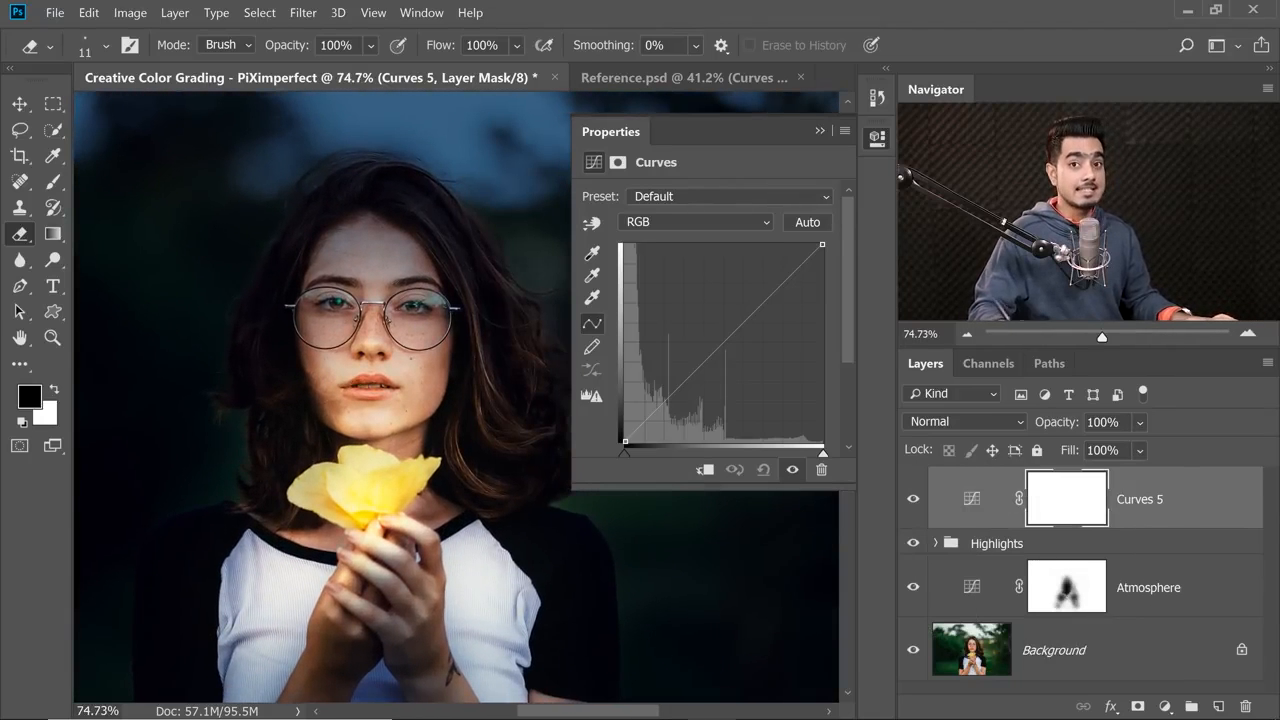
mouse_move(301, 368)
left_mouse_down()
mouse_move(346, 368)
mouse_move(302, 386)
left_mouse_up()
Pull the midtones of the Curves 5 RGB curve strongly down to darken the image and invert its mask to black.
left_click_drag(724, 342, 735, 392)
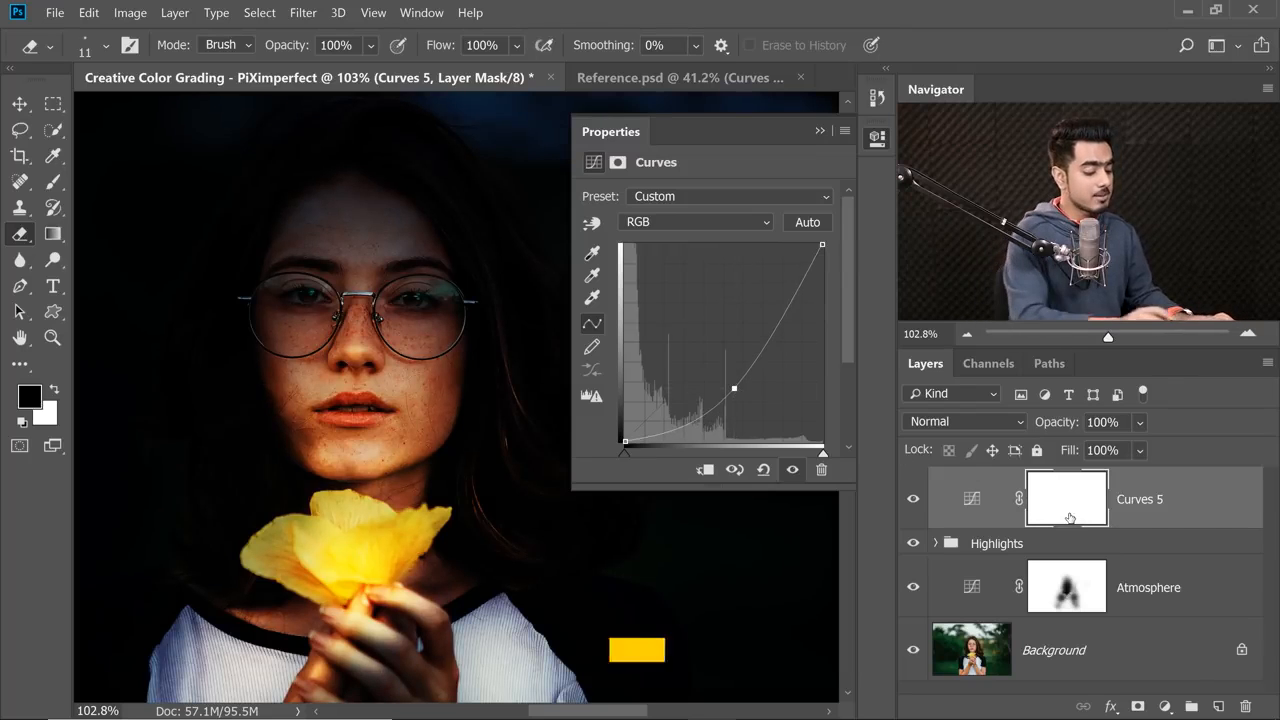
key("ctrl+i")
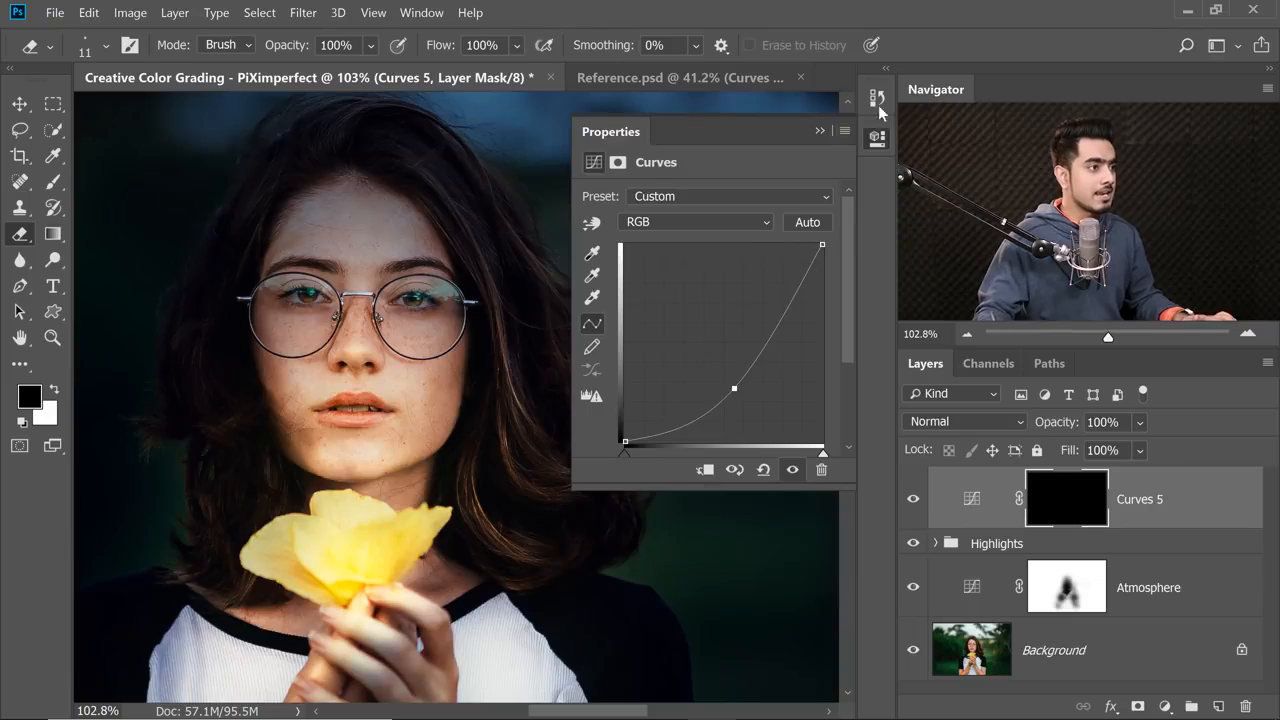
Select the Brush tool, set its flow to 10%, and choose the soft round pressure opacity and flow preset.
left_click(819, 131)
left_click(52, 183)
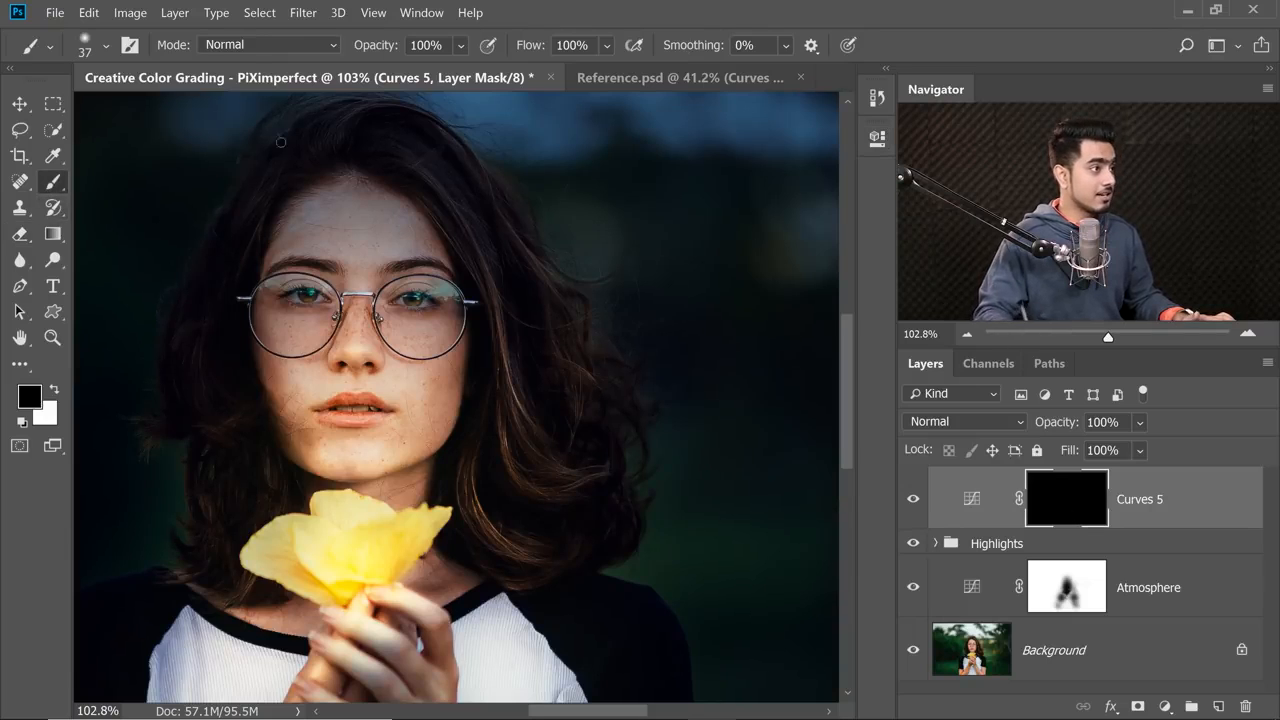
type("10")
key("Return")
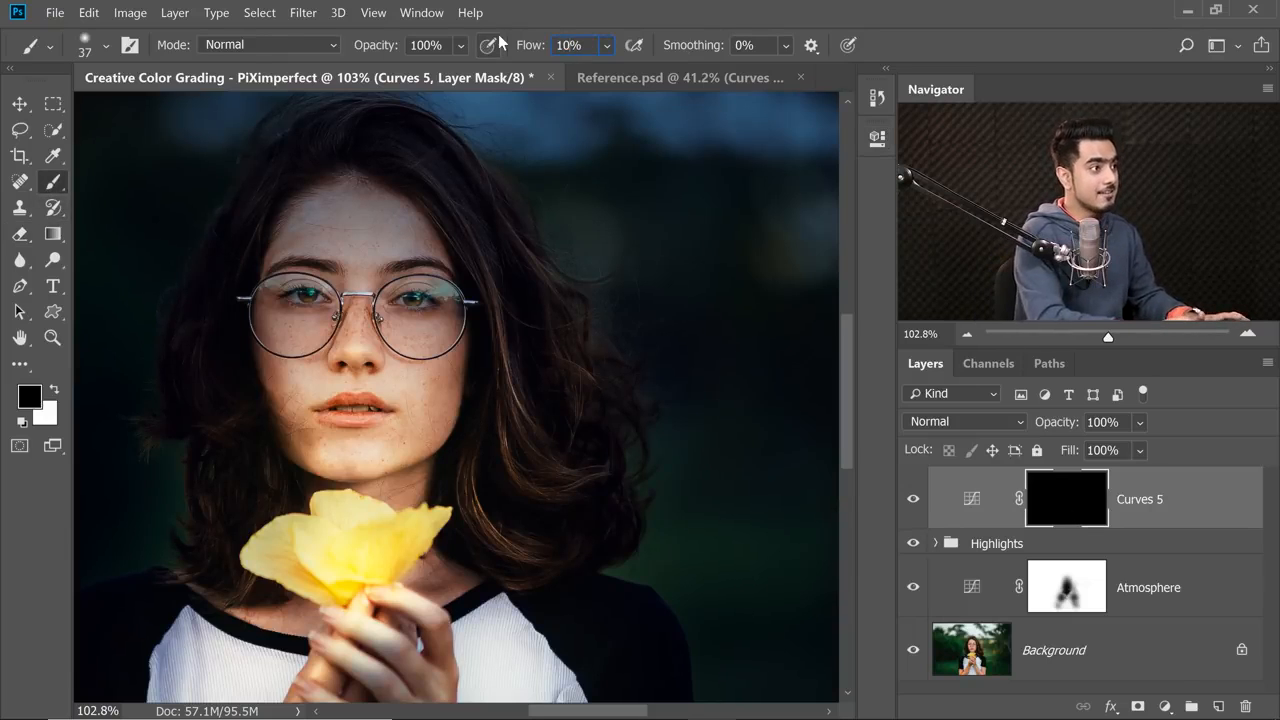
left_click(106, 46)
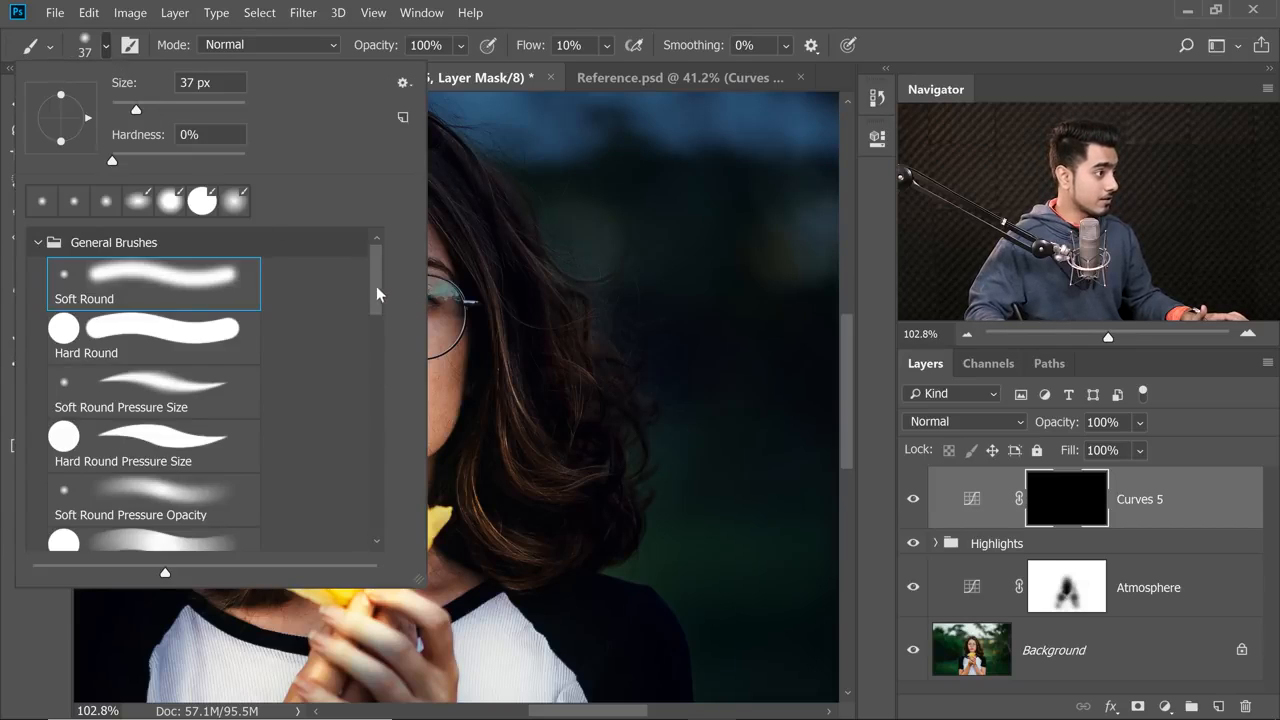
left_click_drag(376, 294, 375, 349)
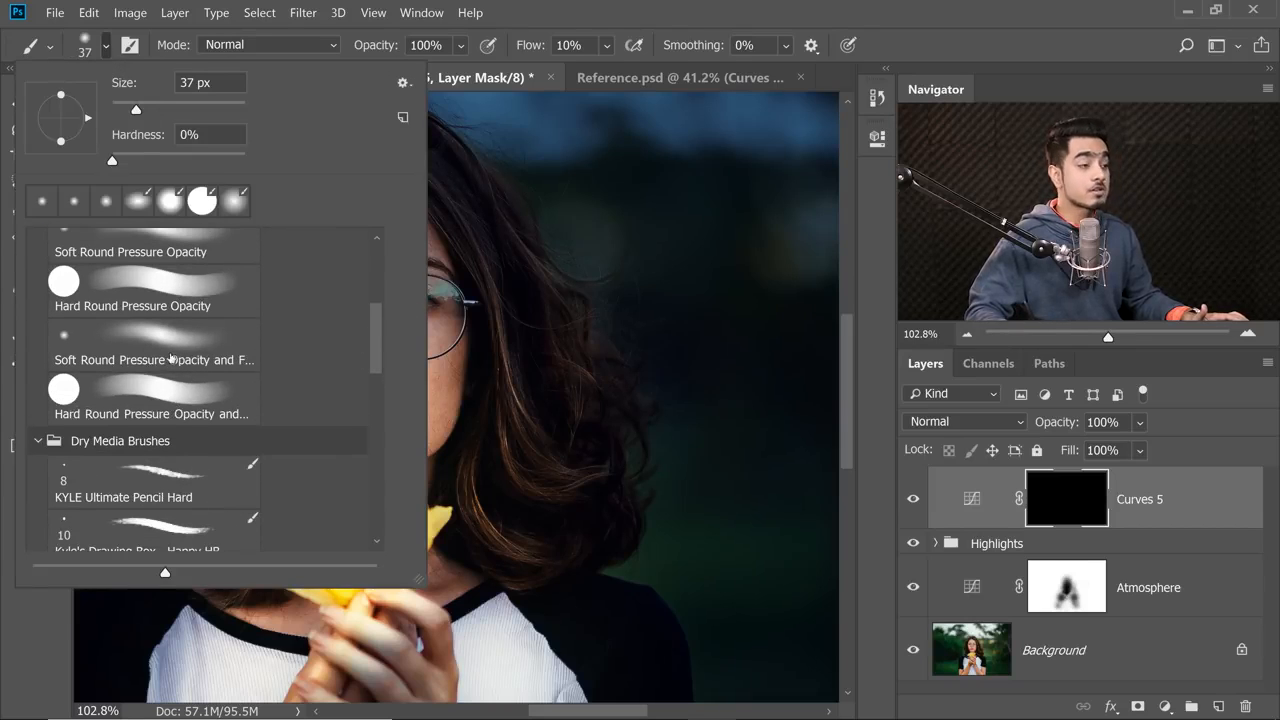
left_click(251, 326)
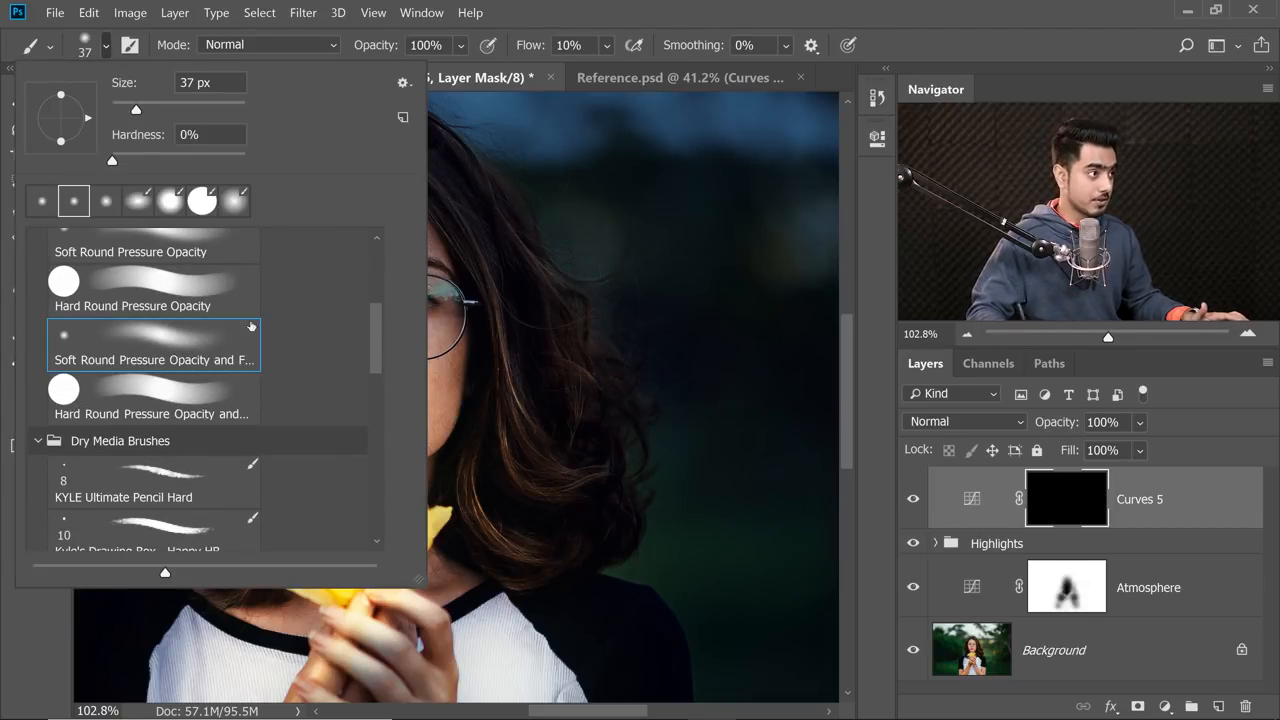
left_click(643, 21)
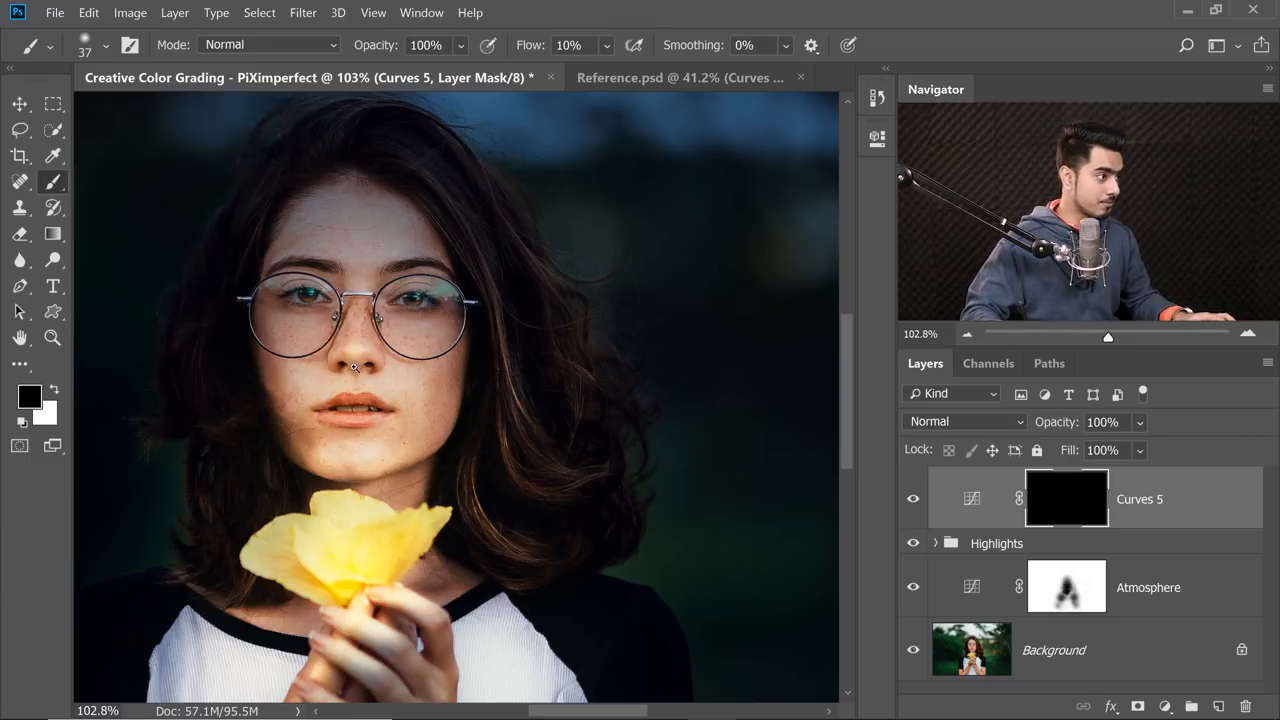
Add a new empty layer above Curves 5 and set the foreground color to red.
scroll(354, 367, "up", 3)
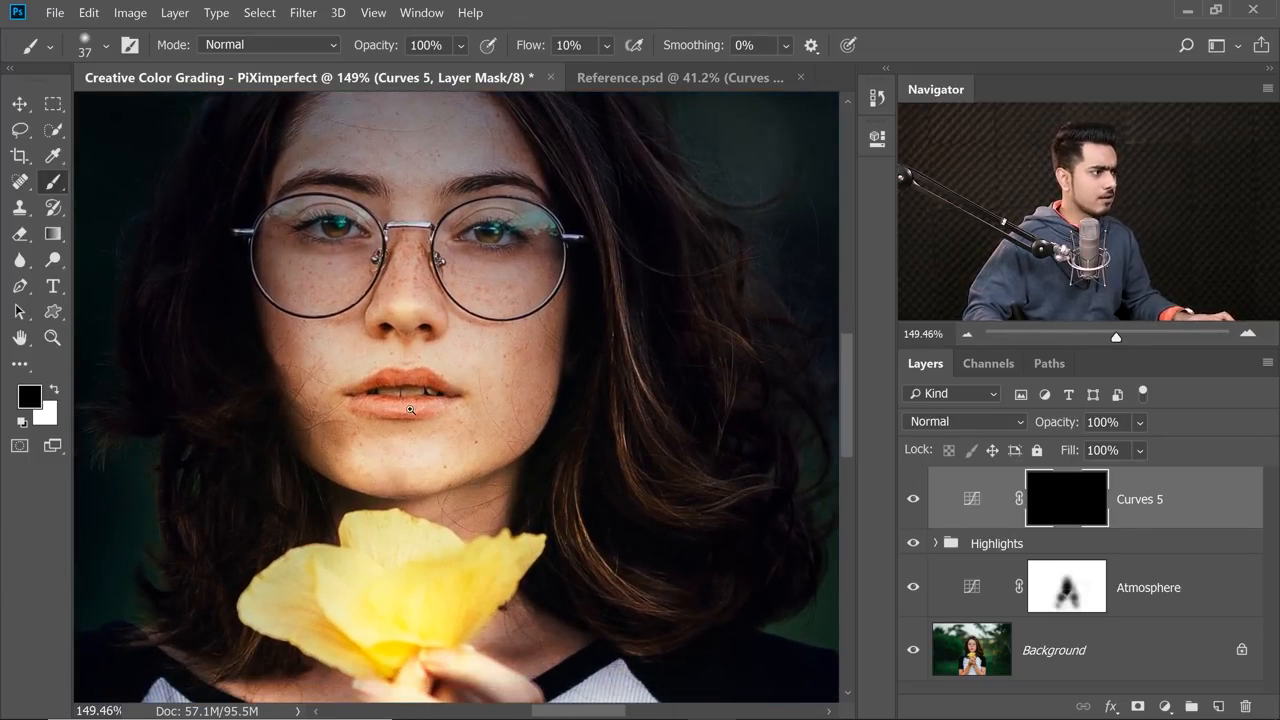
scroll(410, 410, "up", 3)
scroll(410, 410, "down", 5)
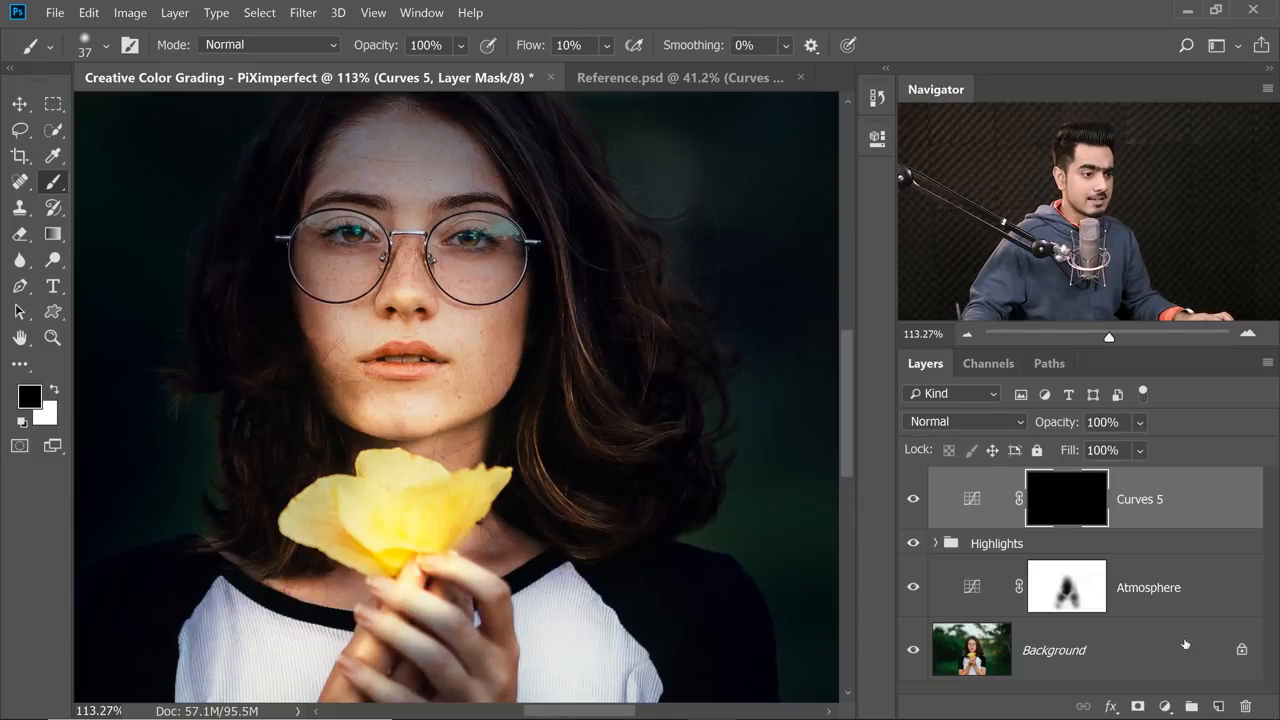
left_click(1215, 707)
key("x")
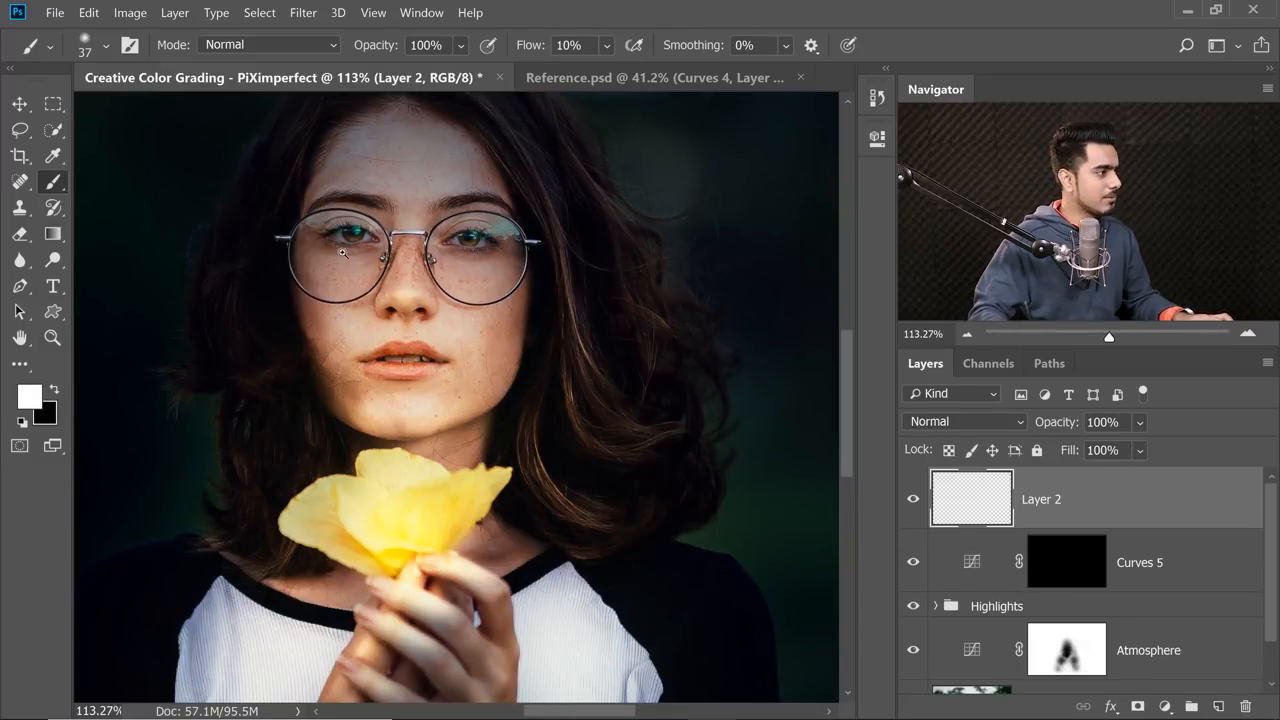
scroll(342, 253, "up", 2)
left_click(29, 397)
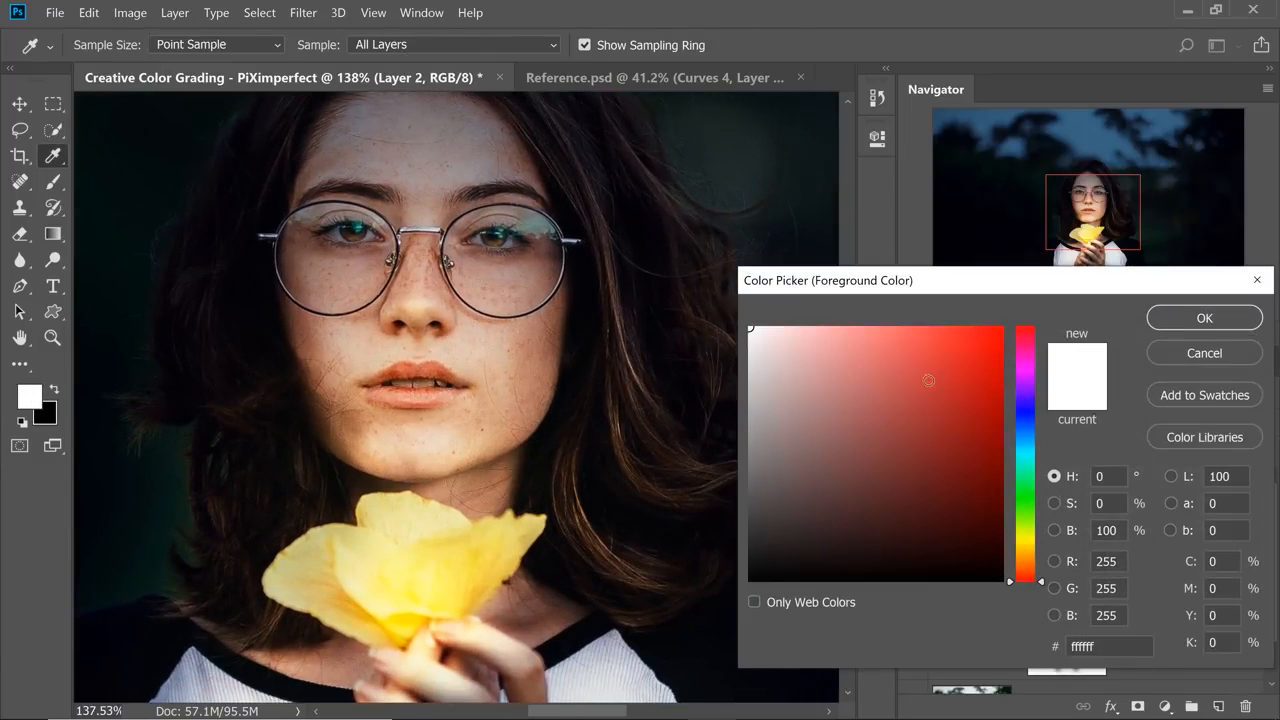
type("ff0000")
left_click(1205, 318)
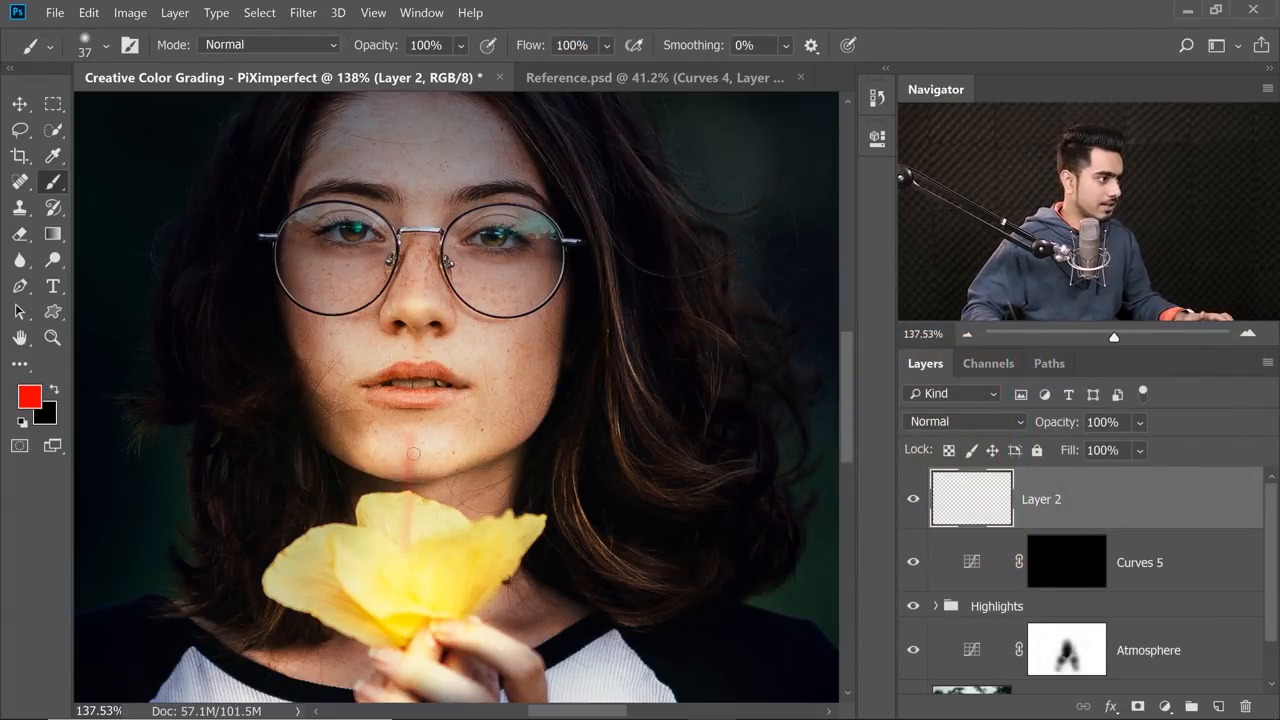
Paint a red arrow from the flower up to the chin and mark the shadow areas beside the nose and inside the mouth.
left_click_drag(411, 436, 410, 565)
left_click_drag(411, 438, 443, 470)
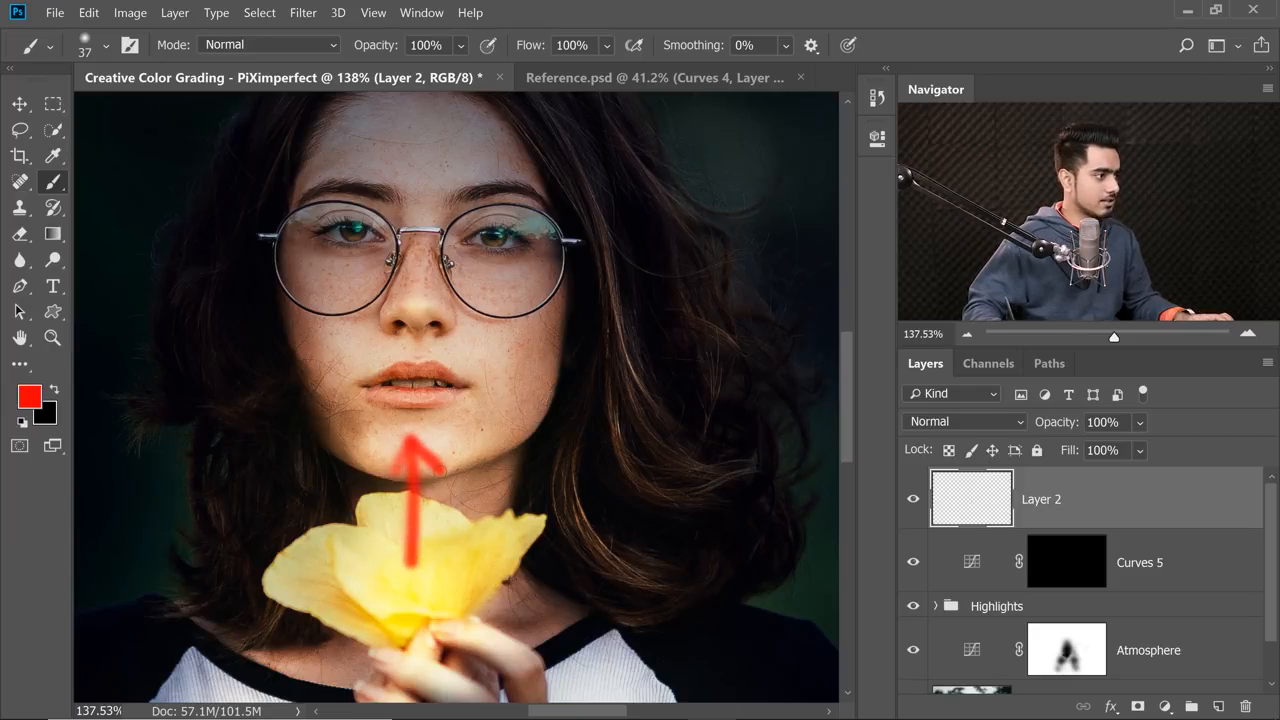
left_click_drag(428, 331, 402, 440)
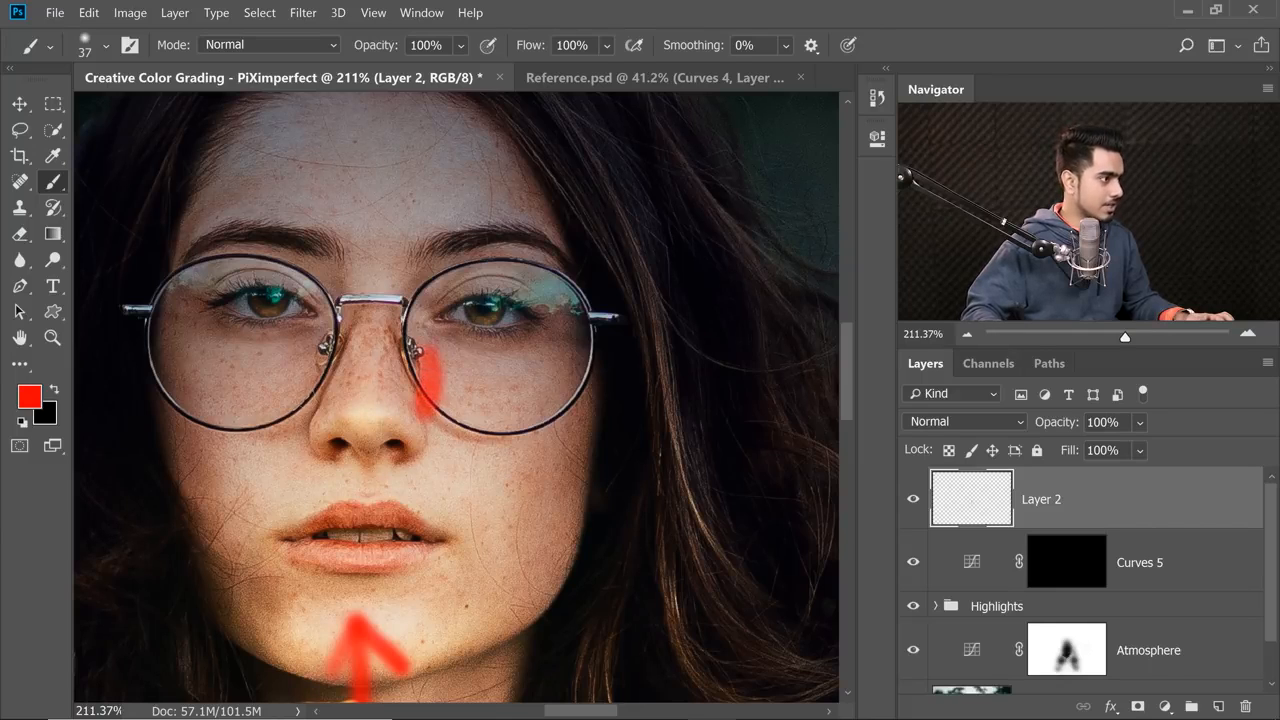
left_click_drag(312, 388, 307, 354)
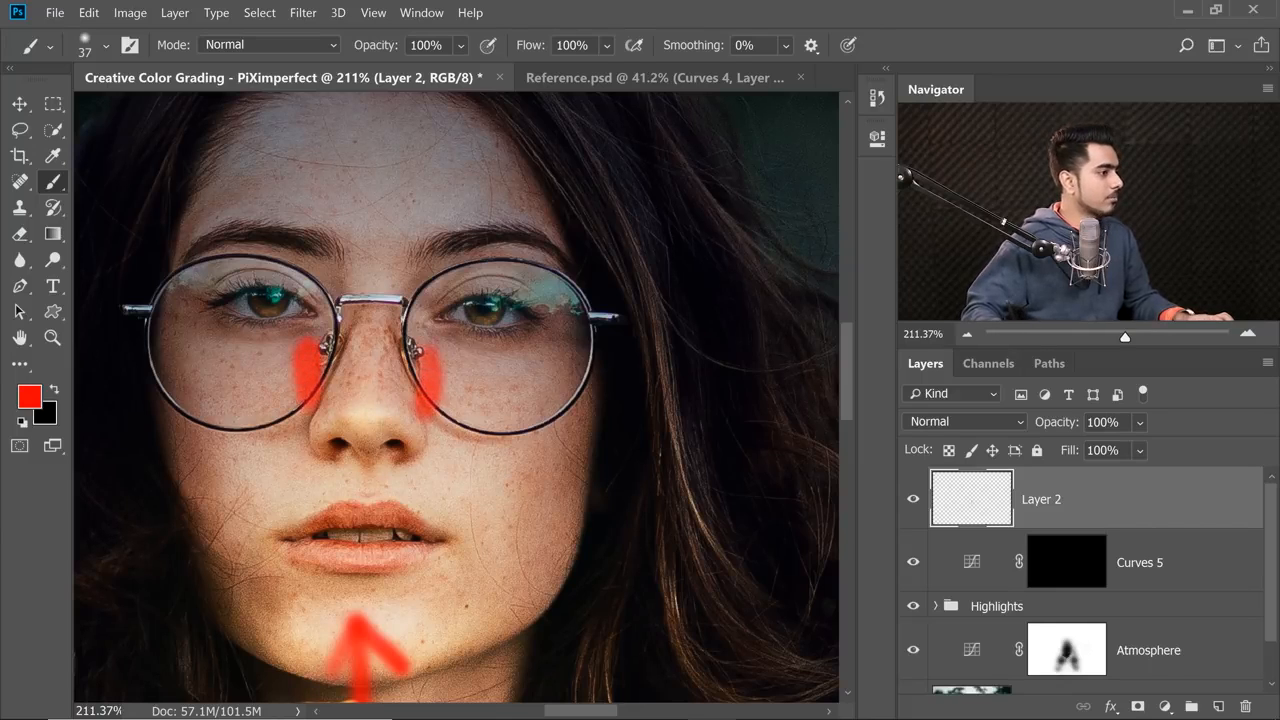
mouse_move(399, 479)
left_mouse_down()
mouse_move(367, 456)
mouse_move(426, 510)
left_mouse_up()
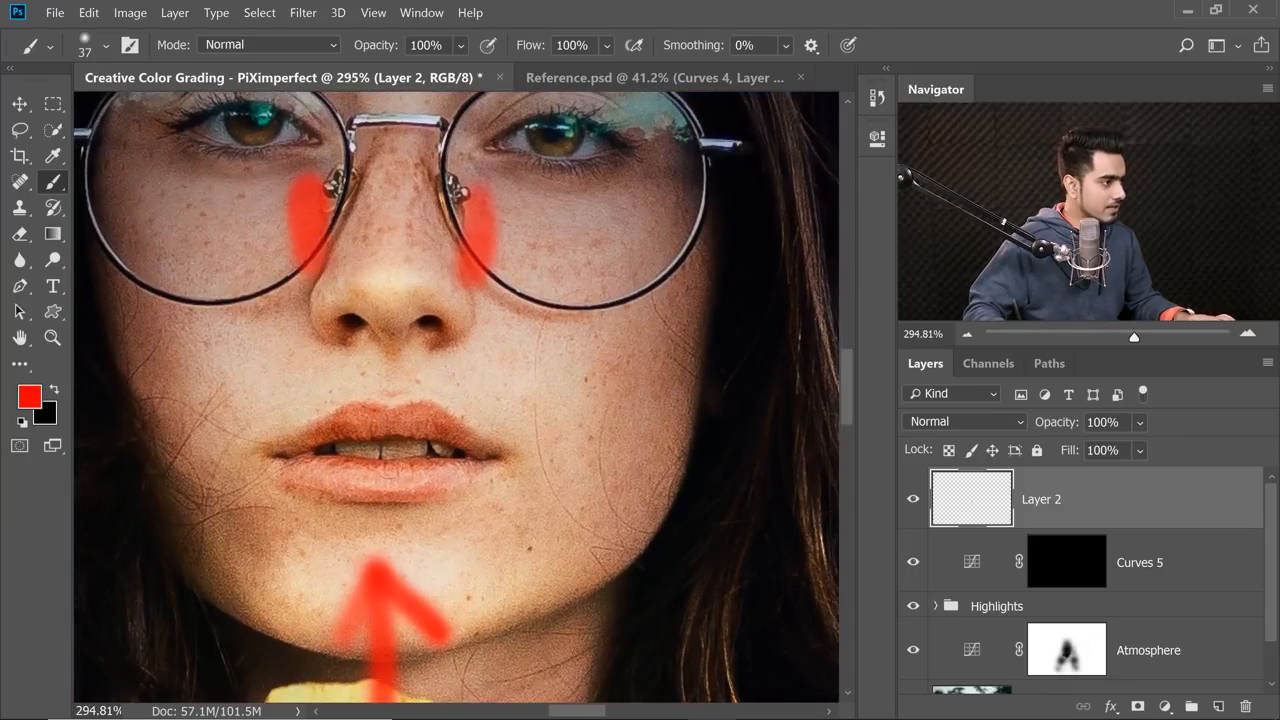
key("bracketleft")
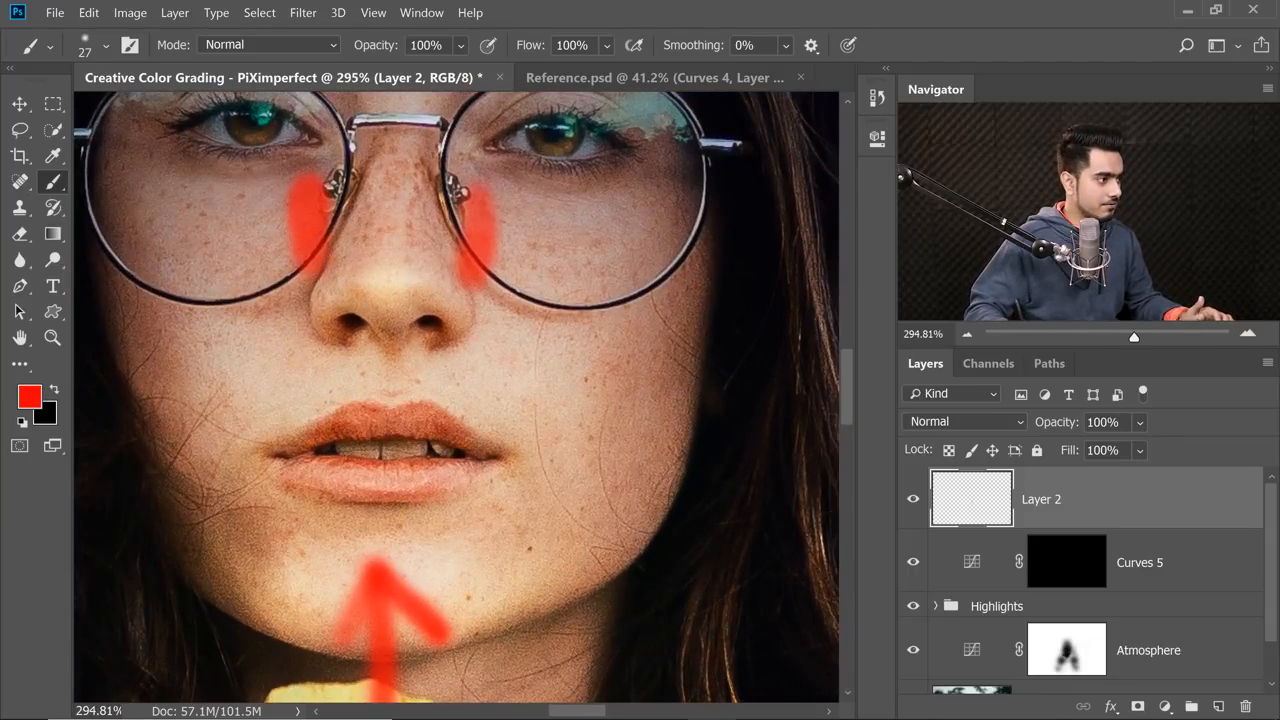
left_click_drag(345, 460, 424, 452)
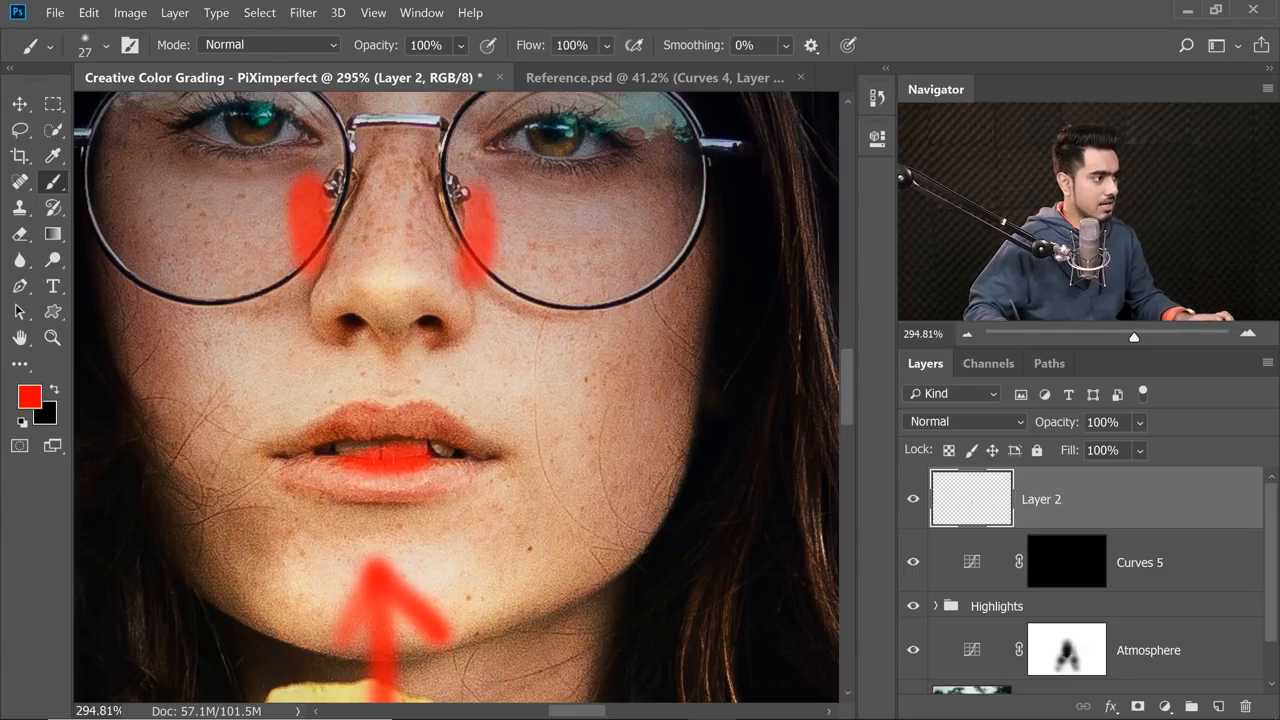
Mark further shadow areas in red along both sides of the face and along the inner forearms below the hands.
scroll(422, 427, "down", 11)
scroll(421, 412, "up", 3)
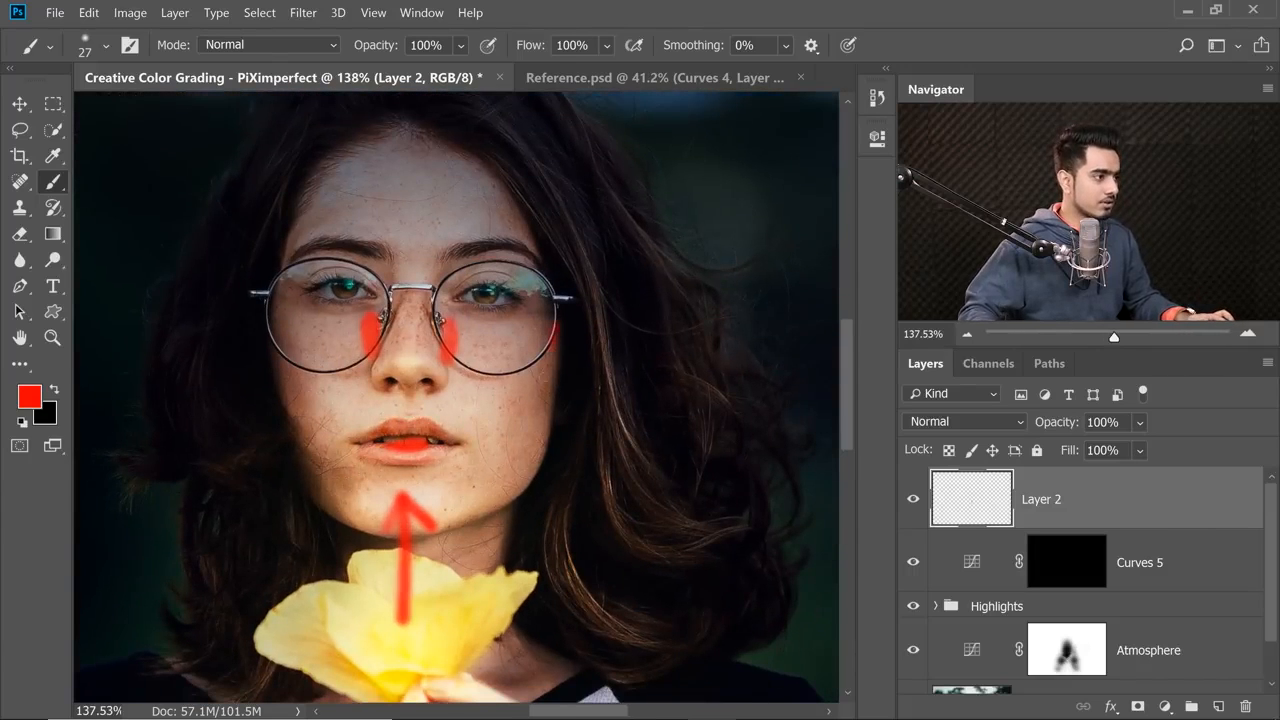
left_click_drag(507, 508, 570, 316)
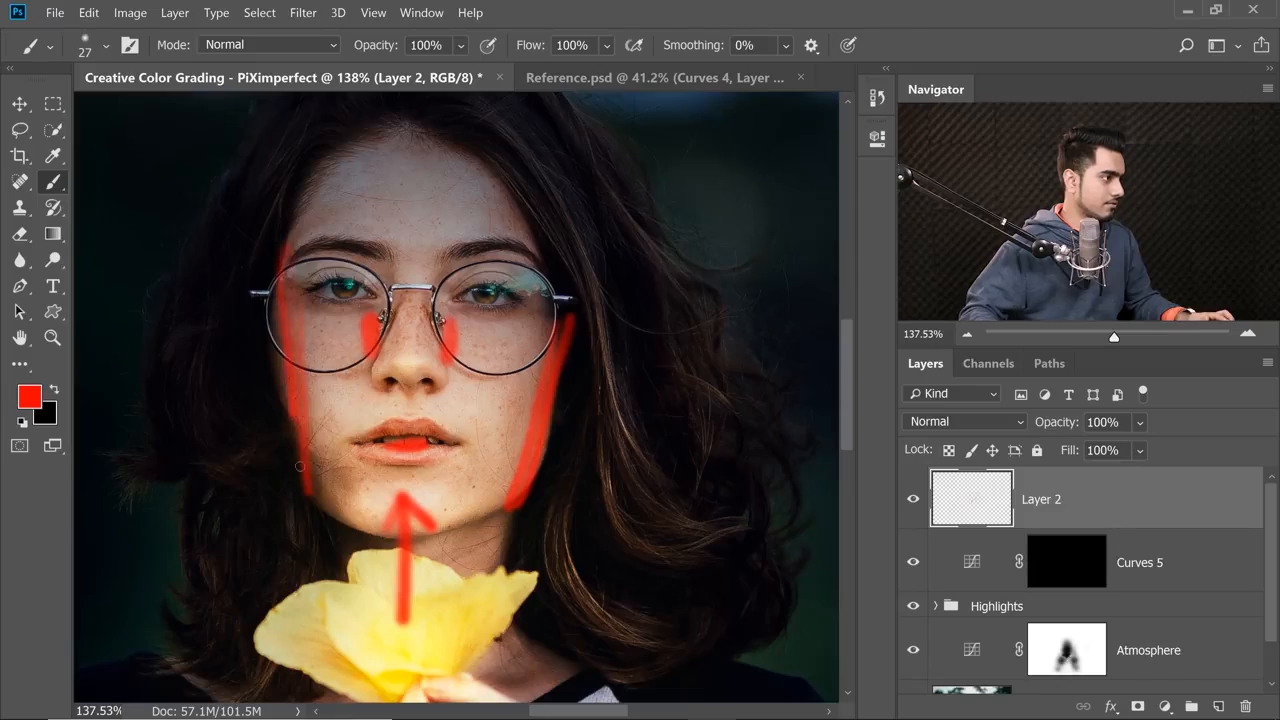
left_click_drag(300, 466, 278, 280)
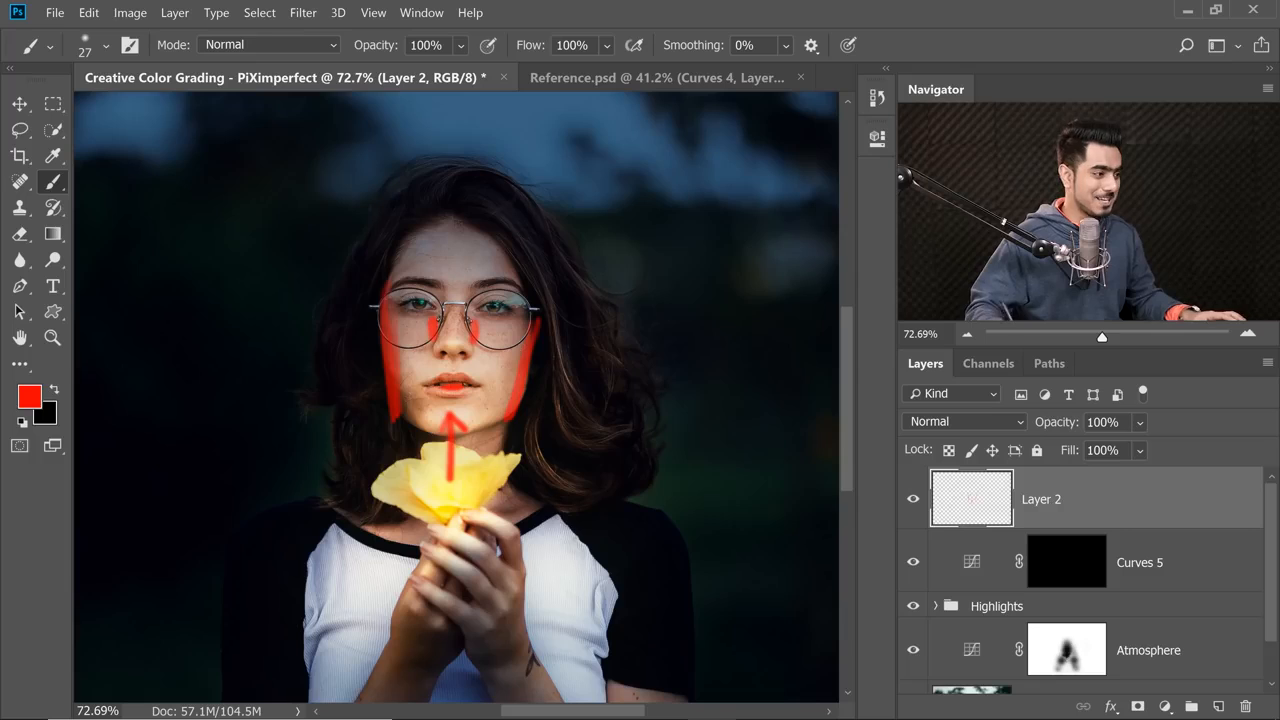
left_click_drag(432, 431, 436, 291)
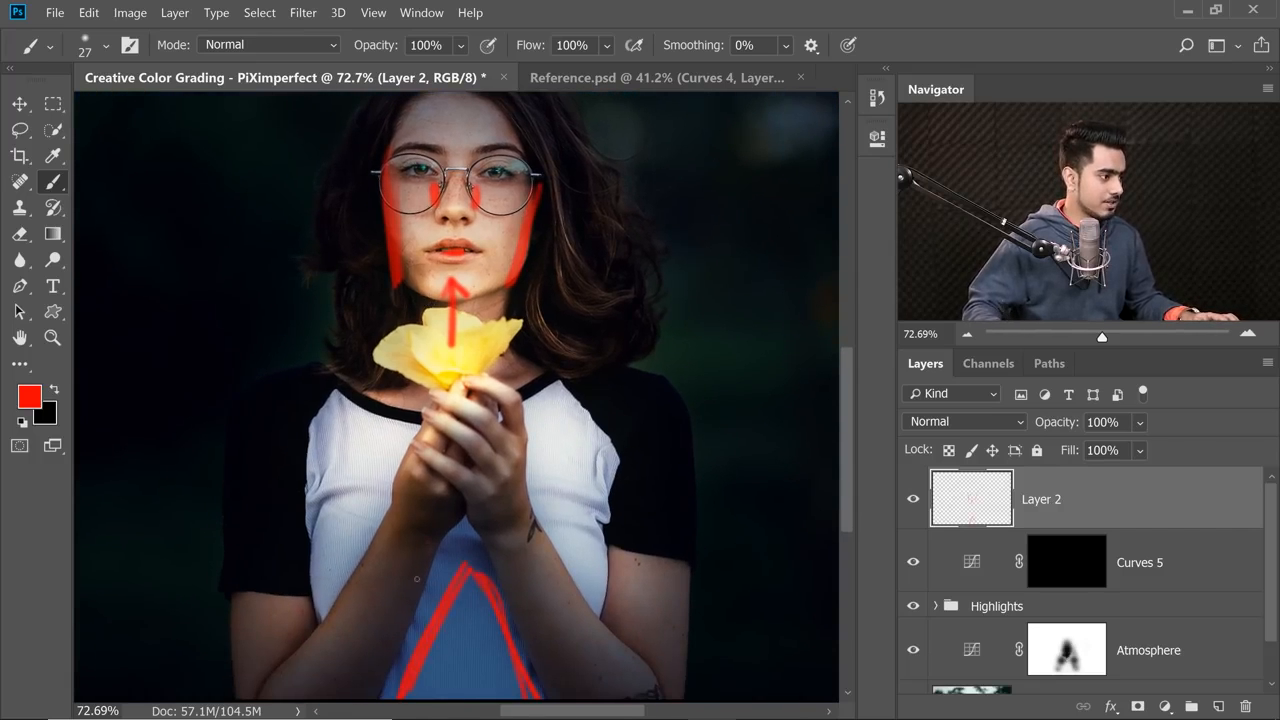
left_click_drag(447, 528, 383, 686)
mouse_move(523, 641)
left_mouse_down()
mouse_move(488, 562)
mouse_move(521, 599)
mouse_move(552, 679)
mouse_move(512, 602)
left_mouse_up()
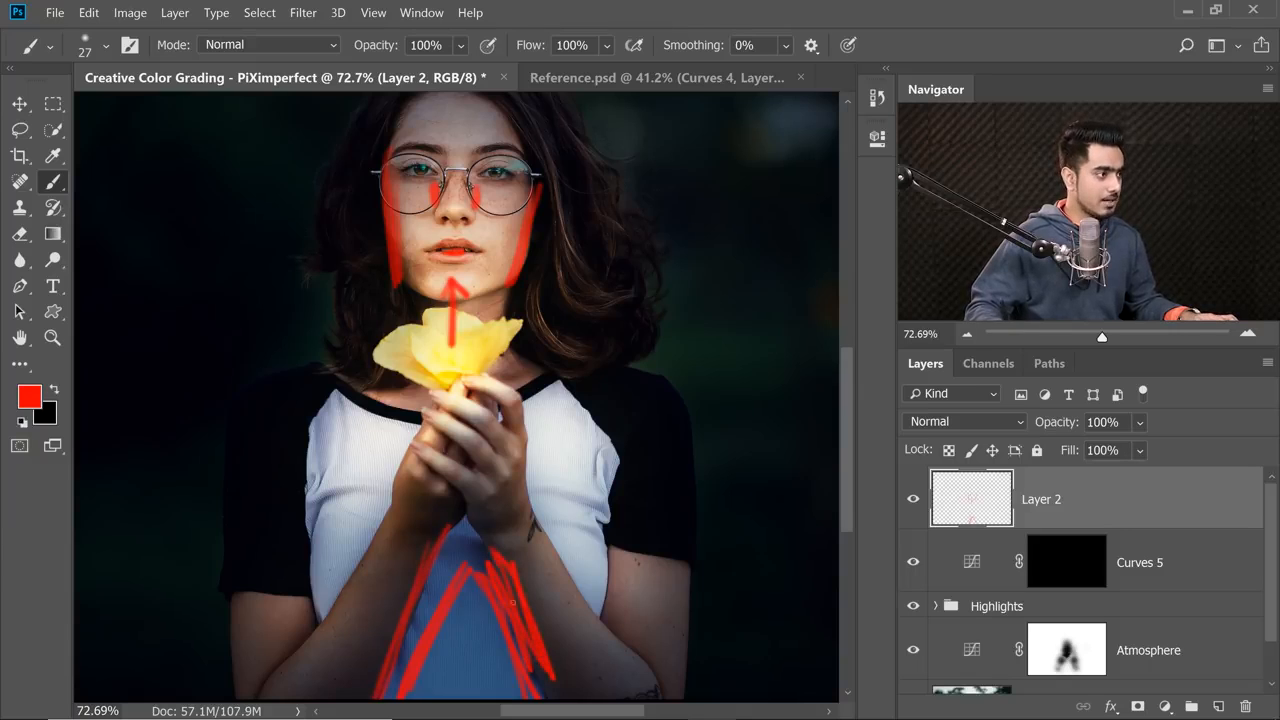
left_click_drag(417, 262, 427, 384)
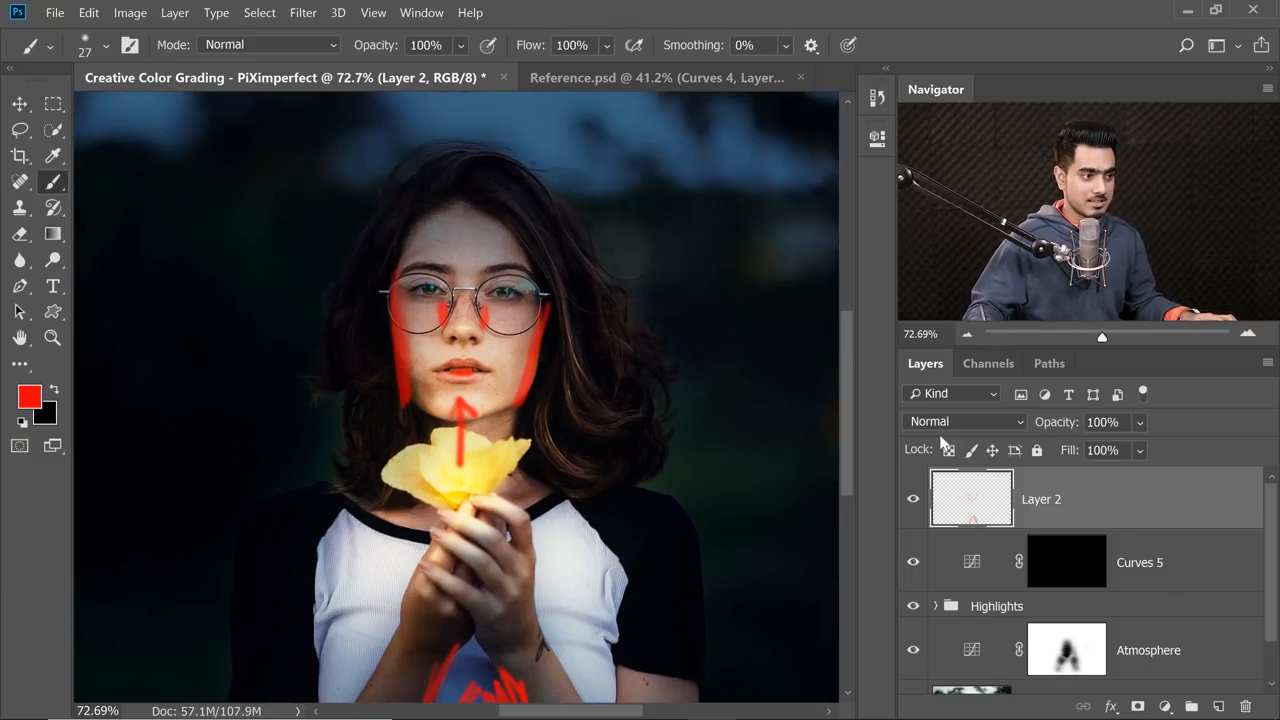
Hide Layer 2 and prepare to paint the Curves 5 mask in white with 10% brush flow.
left_click(913, 502)
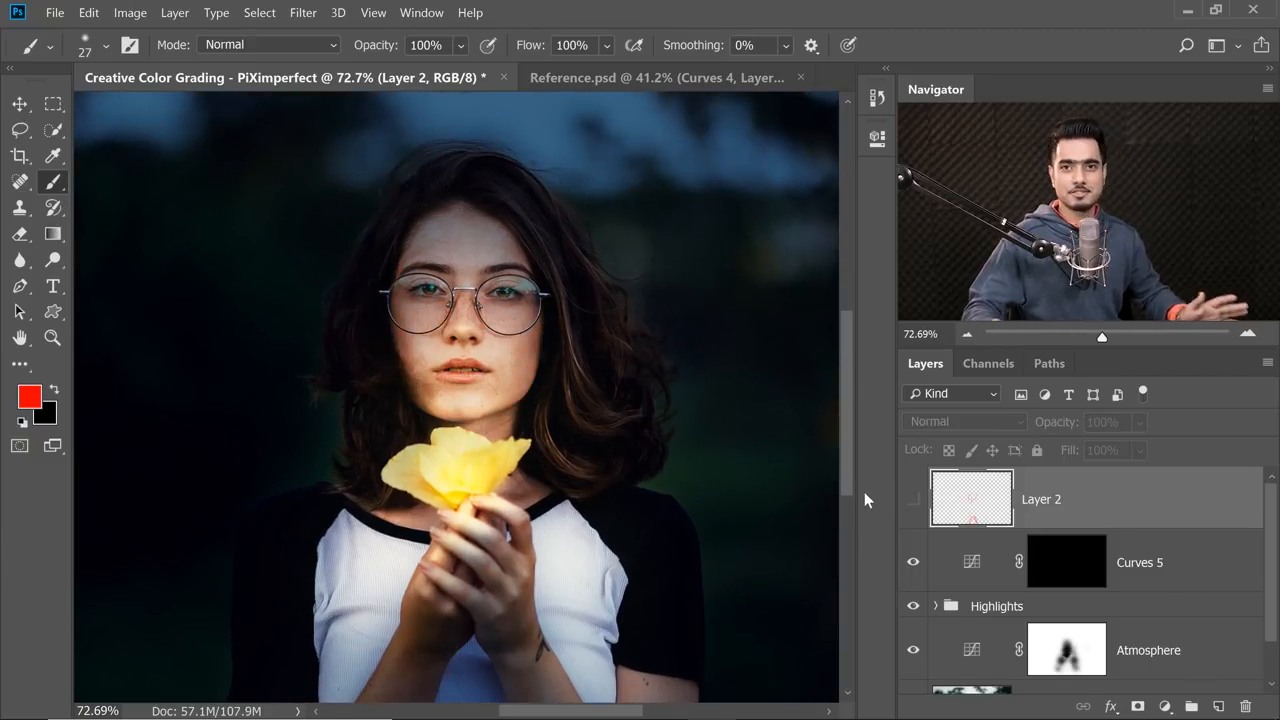
left_click(1064, 566)
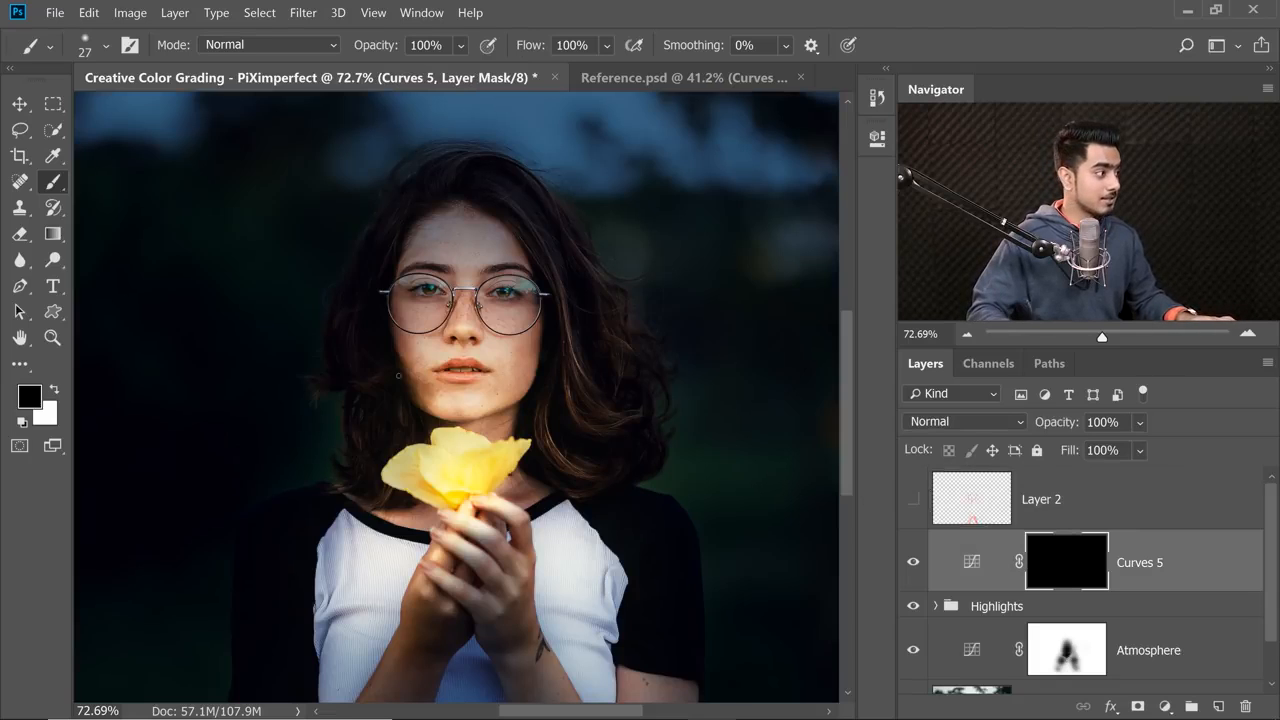
key("x")
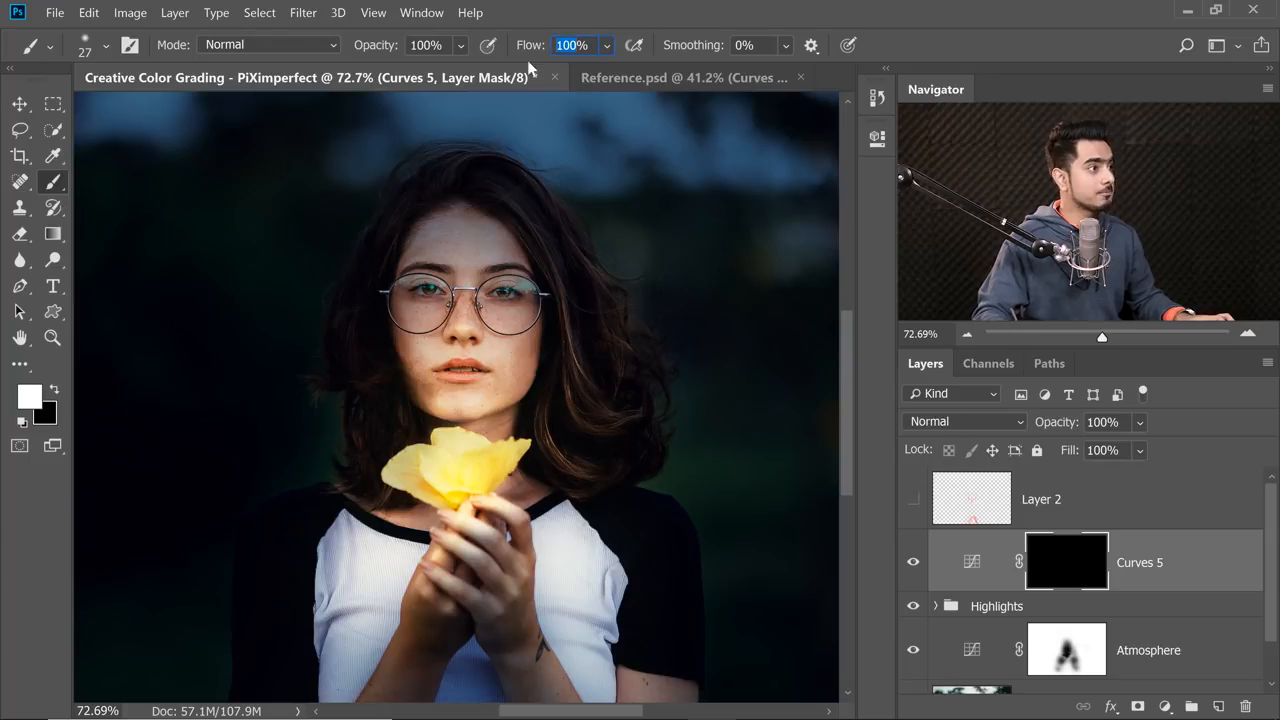
type("10")
key("Return")
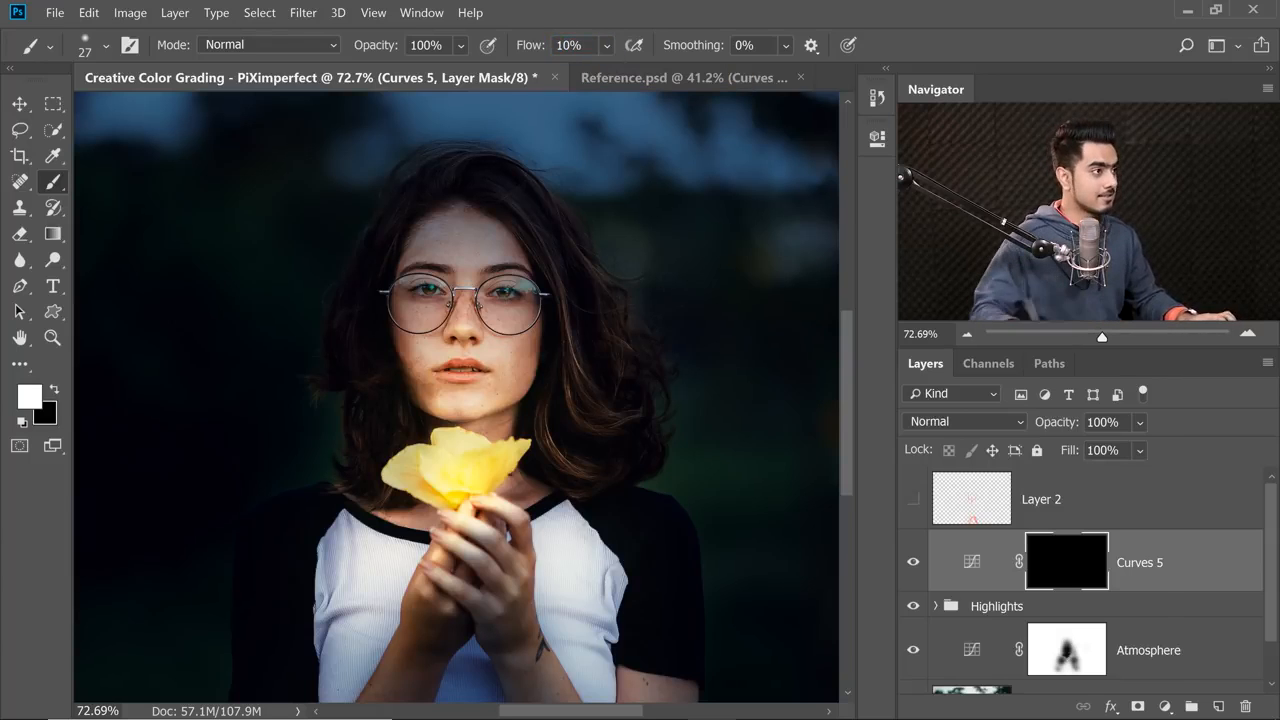
Paint white on the Curves 5 mask along both sides of the nose to add shadows, and compare with the layer hidden.
scroll(398, 381, "up", 5)
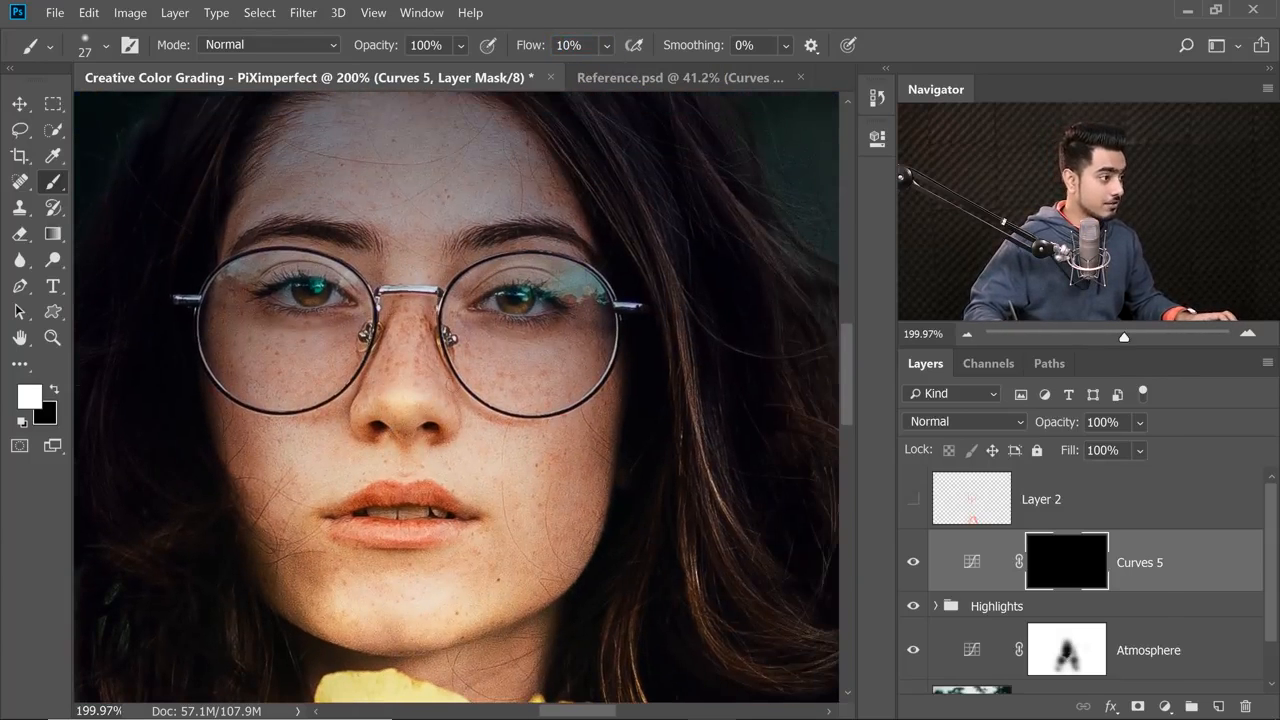
mouse_move(454, 388)
left_mouse_down()
mouse_move(509, 381)
mouse_move(438, 370)
mouse_move(473, 380)
left_mouse_up()
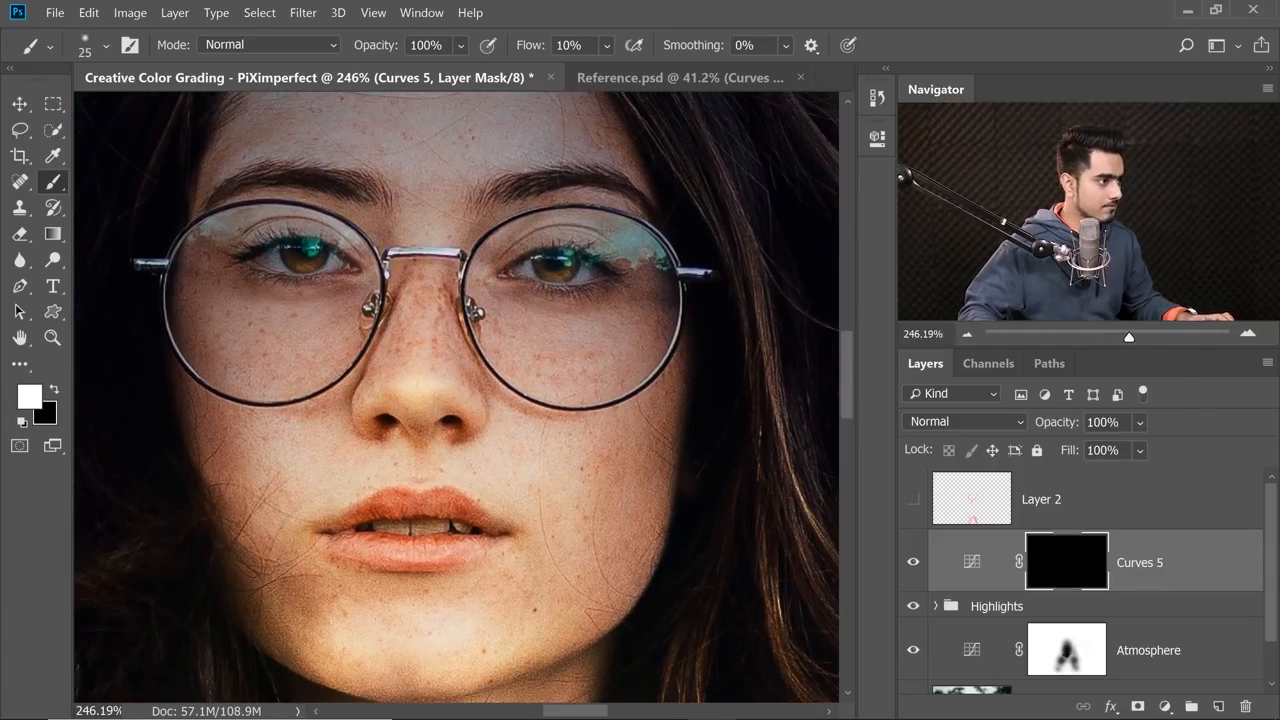
left_click_drag(498, 335, 498, 365)
left_click_drag(440, 350, 494, 354)
mouse_move(398, 380)
left_mouse_down()
mouse_move(399, 398)
mouse_move(398, 338)
left_mouse_up()
scroll(467, 450, "down", 5)
left_click(913, 563)
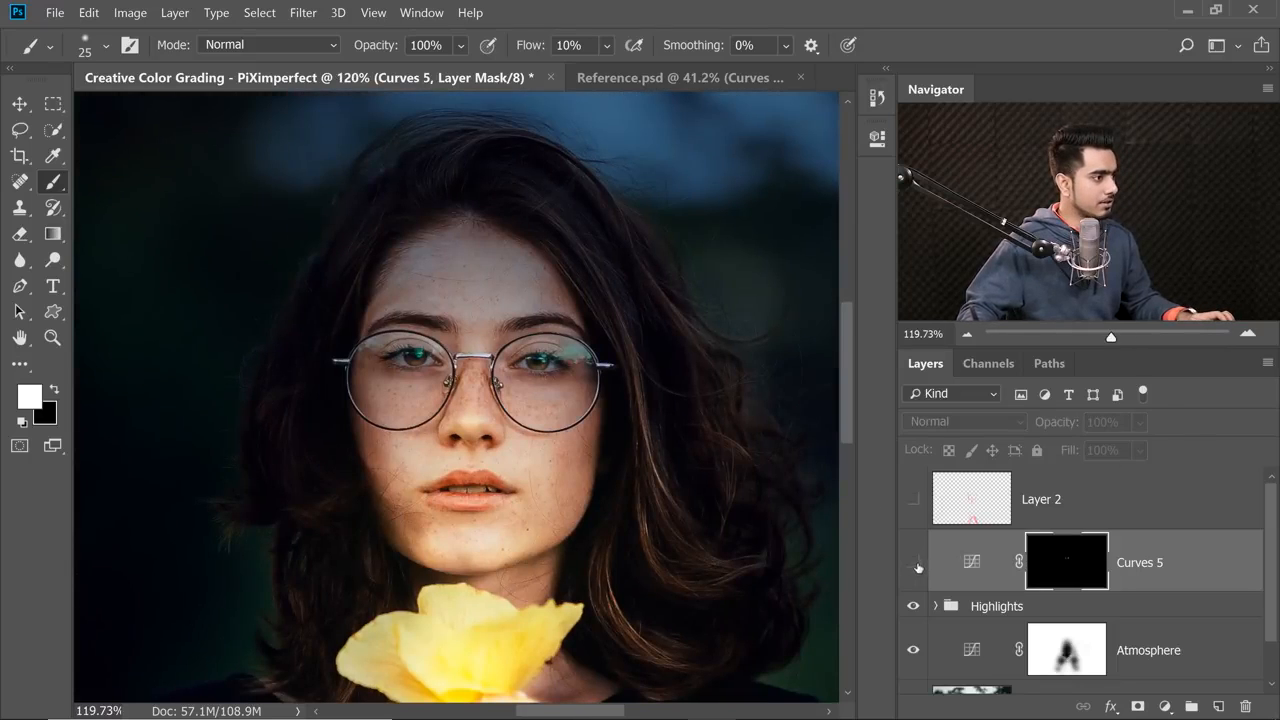
left_click(914, 564)
Deepen the shadows beside the upper nose on the Curves 5 mask and check the result with the layer toggled.
scroll(528, 389, "up", 4)
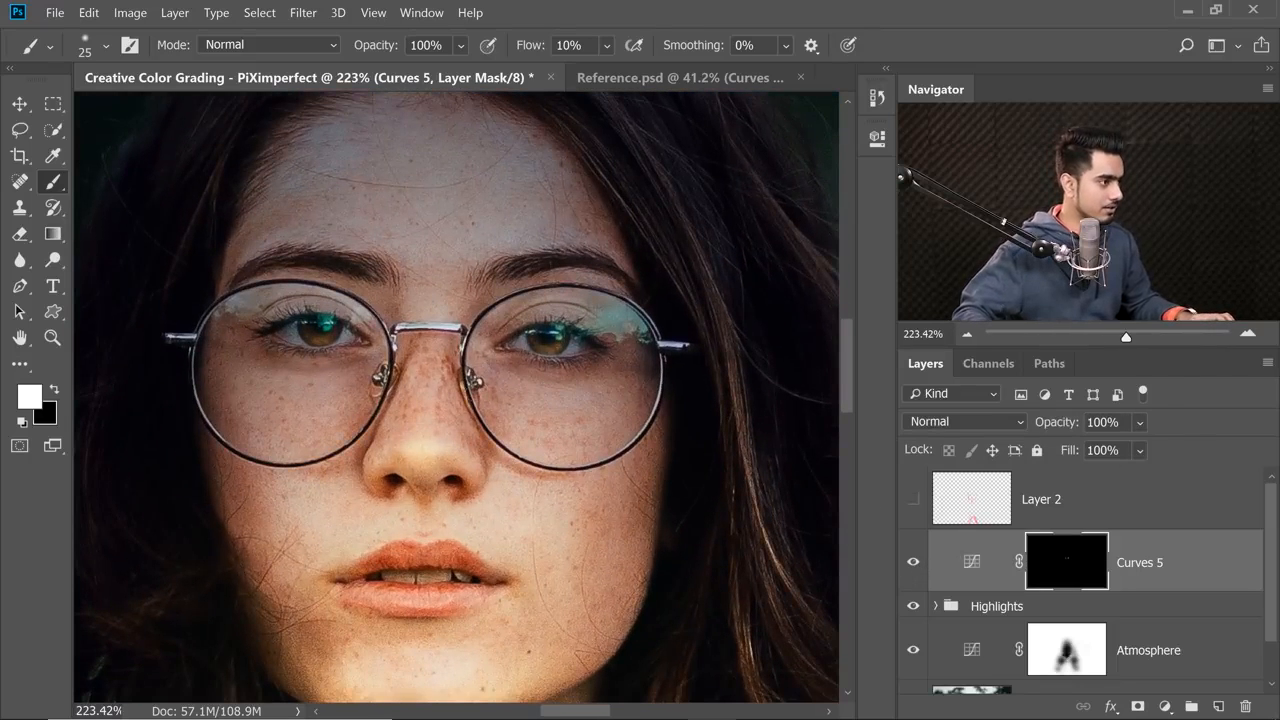
left_click_drag(383, 420, 397, 382)
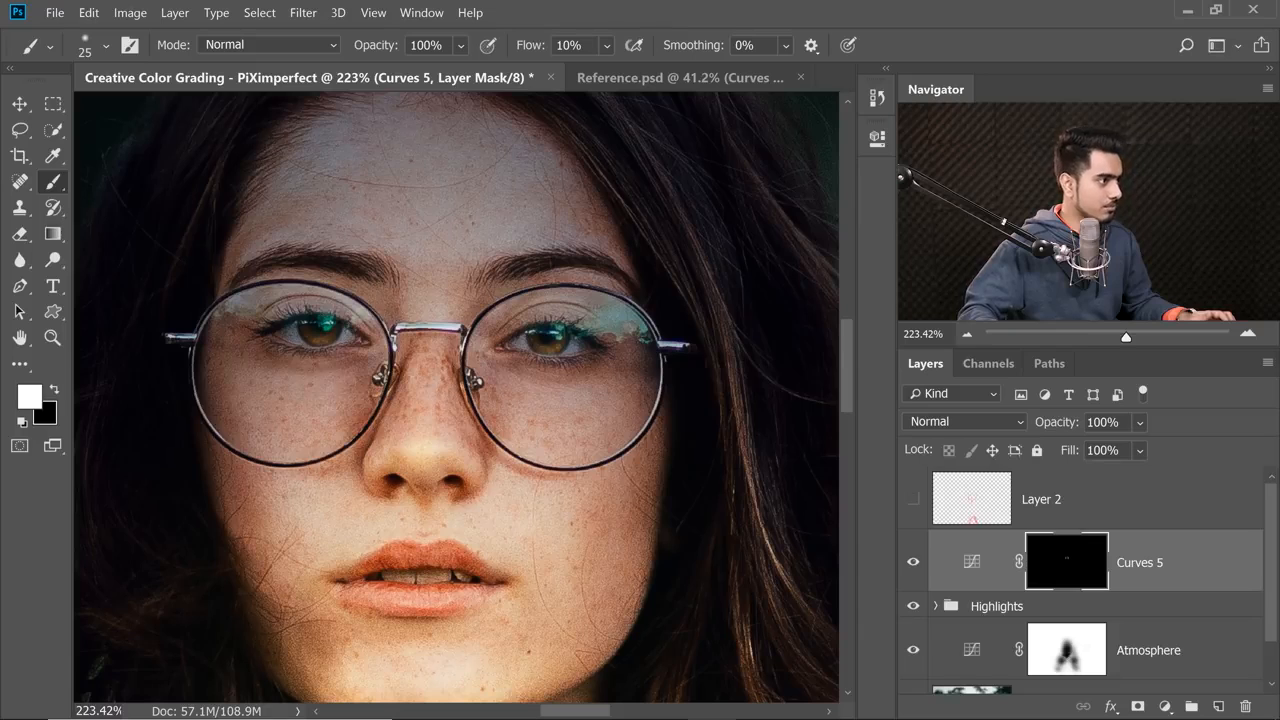
left_click_drag(410, 388, 449, 392)
left_click(913, 563)
left_click(913, 563)
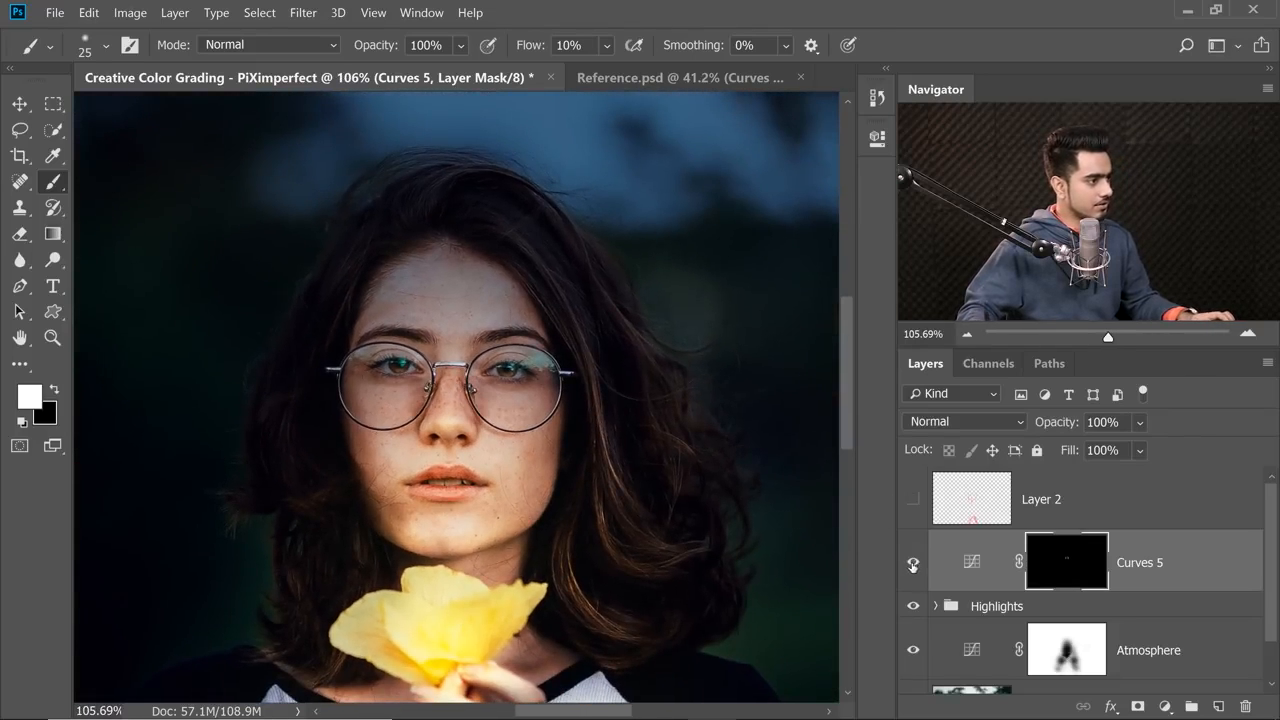
Paint more shadow down the side of the nose on the Curves 5 mask and compare with the layer hidden.
mouse_move(500, 443)
left_mouse_down()
mouse_move(473, 457)
mouse_move(410, 420)
mouse_move(408, 440)
left_mouse_up()
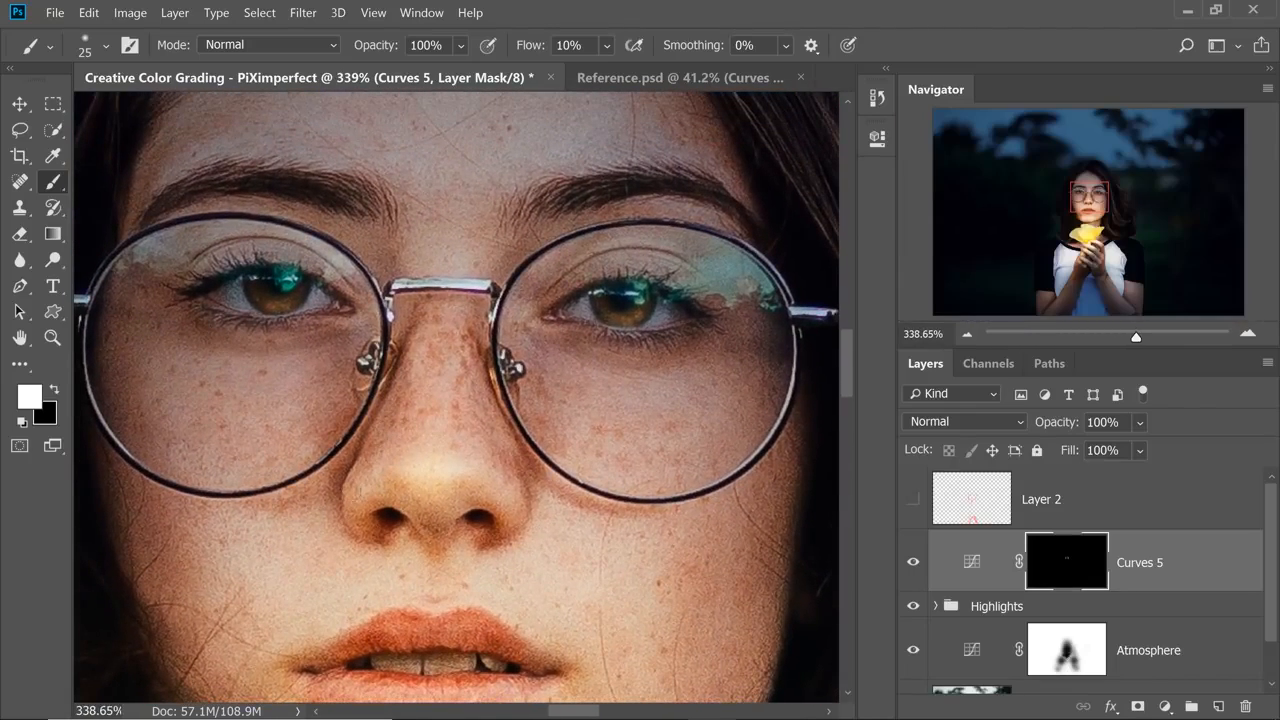
mouse_move(436, 354)
left_mouse_down()
mouse_move(469, 529)
mouse_move(492, 497)
left_mouse_up()
scroll(509, 516, "down", 5)
left_click(913, 563)
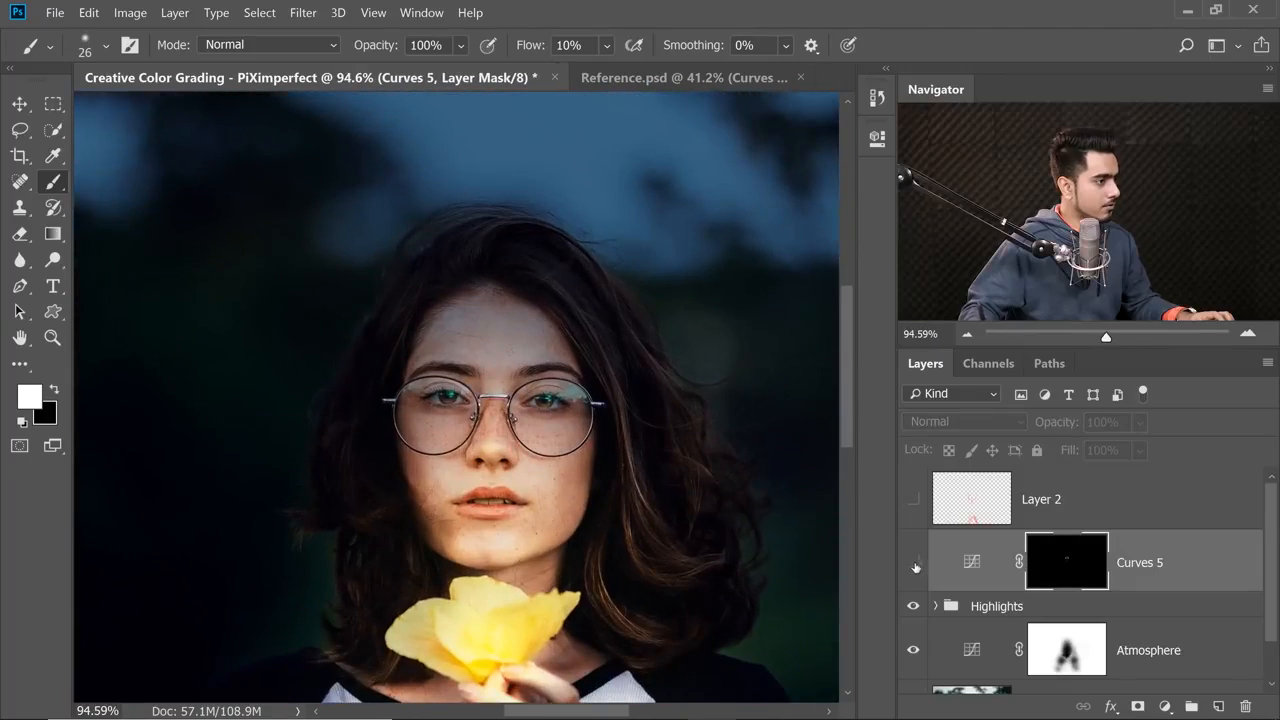
left_click(913, 565)
Paint white on the Curves 5 mask to shade both cheeks beside the nose and mouth, undo the last stroke, and compare with the layer hidden.
scroll(500, 481, "up", 6)
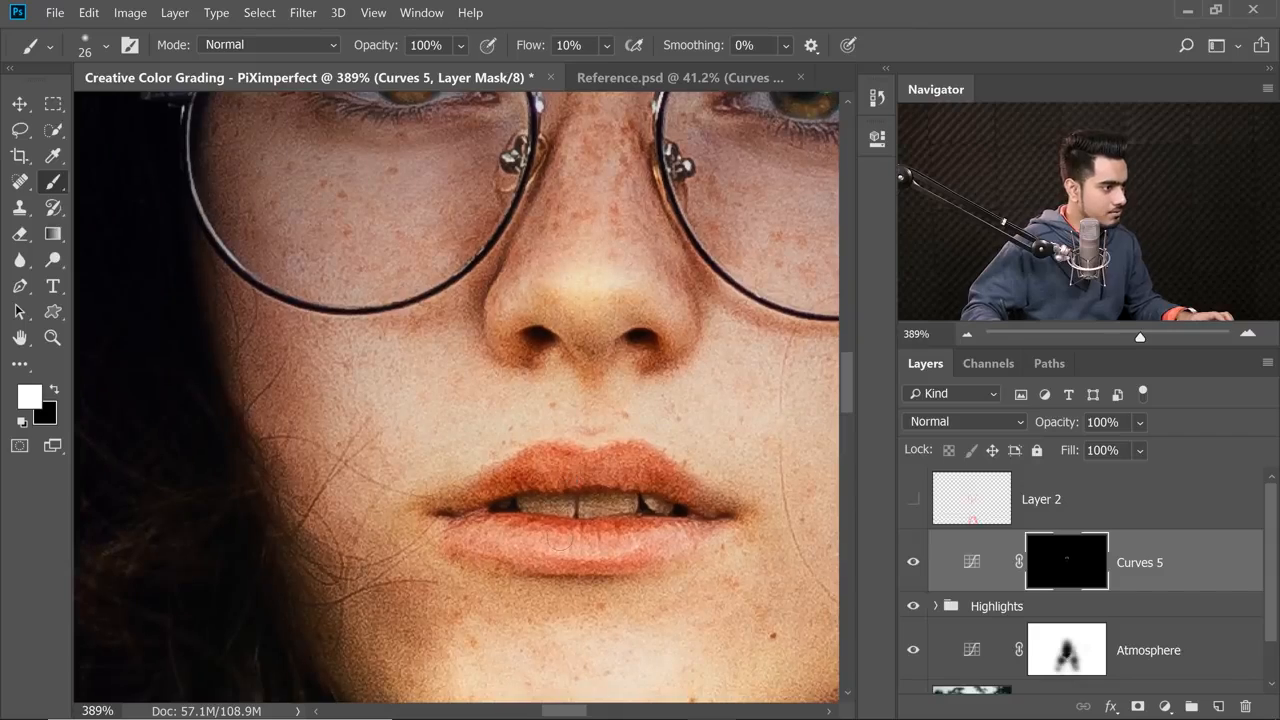
scroll(565, 458, "down", 7)
left_click_drag(506, 426, 400, 443)
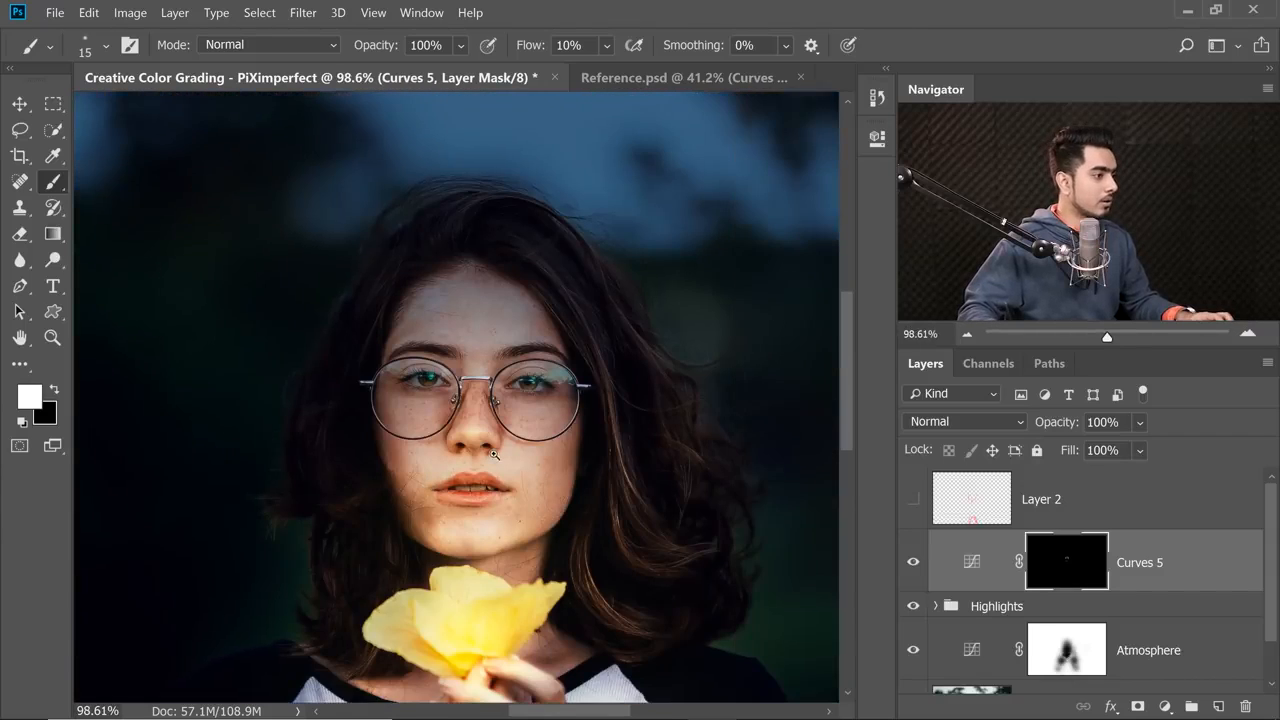
scroll(480, 490, "up", 2)
left_click_drag(501, 474, 612, 467)
mouse_move(582, 530)
left_mouse_down()
mouse_move(595, 360)
mouse_move(598, 498)
left_mouse_up()
mouse_move(372, 505)
left_mouse_down()
mouse_move(351, 402)
mouse_move(403, 550)
left_mouse_up()
key("ctrl+z")
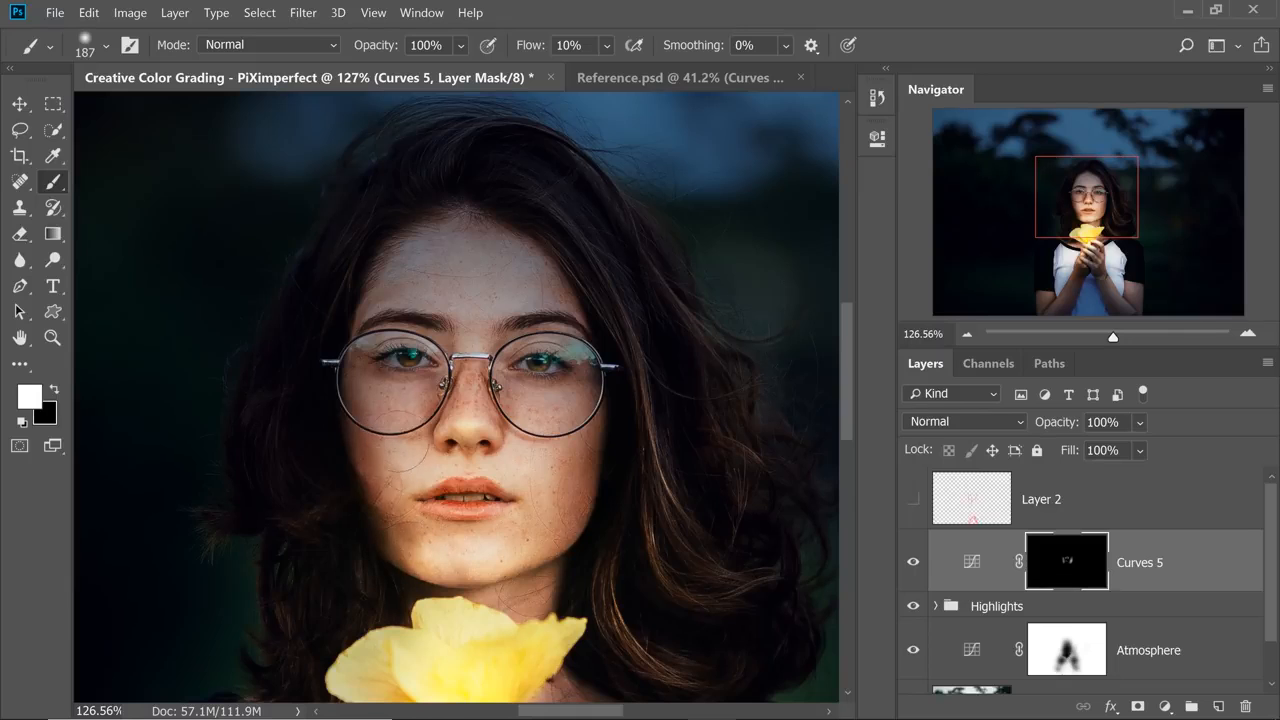
scroll(432, 354, "down", 4)
scroll(470, 353, "up", 1)
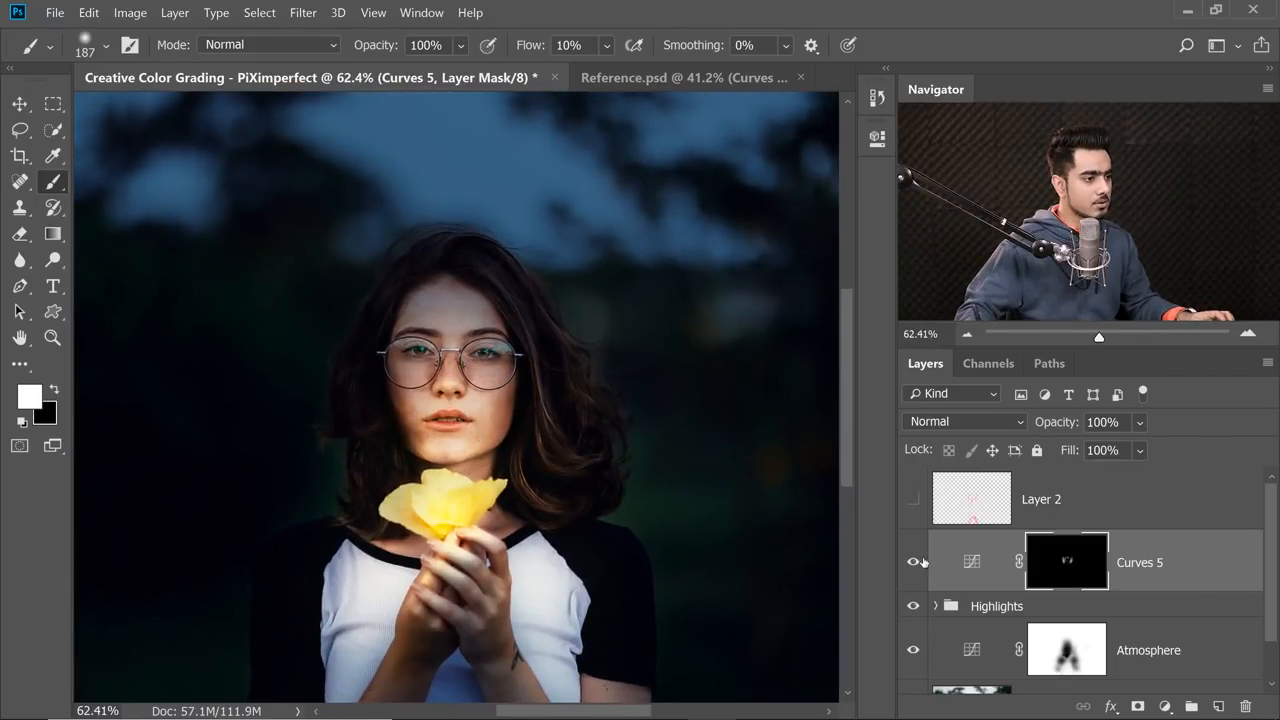
left_click(912, 563)
left_click(912, 564)
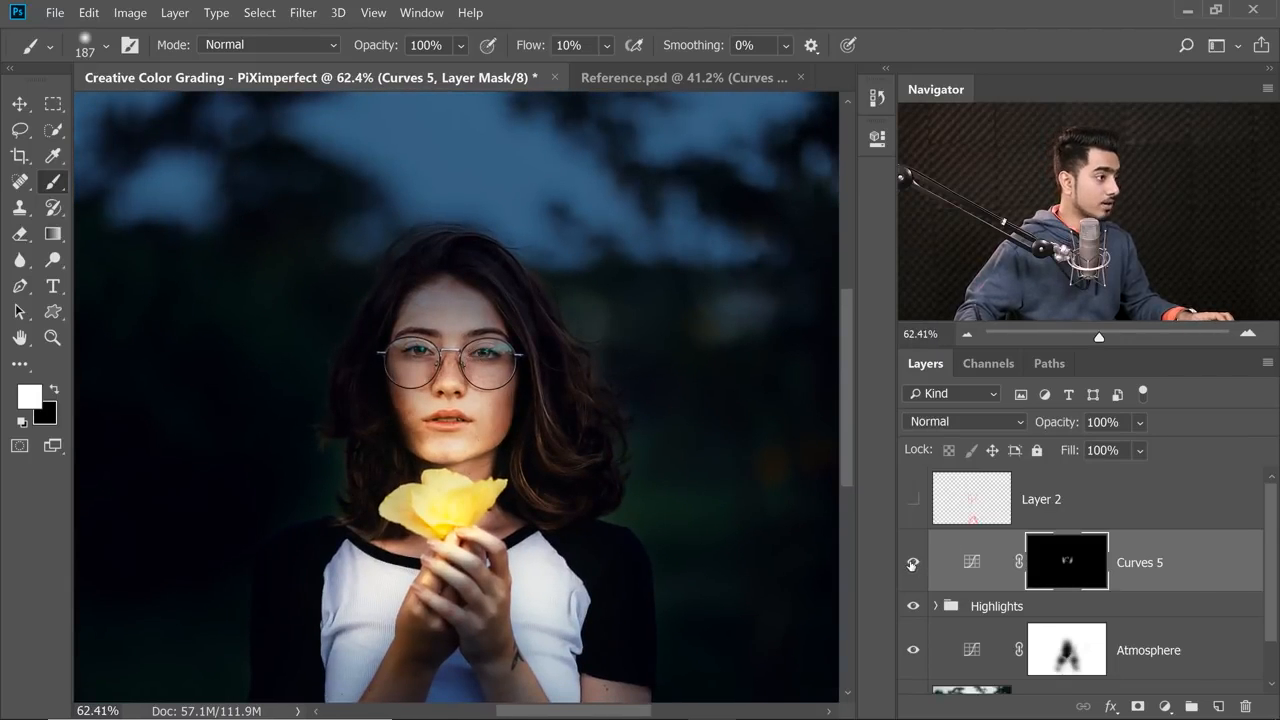
Add small white strokes on the Curves 5 mask to shade the areas above both corners of the upper lip and the cheek.
scroll(430, 418, "up", 10)
mouse_move(537, 443)
left_mouse_down()
mouse_move(387, 403)
mouse_move(274, 403)
left_mouse_up()
left_click_drag(500, 400, 558, 396)
left_click_drag(463, 360, 436, 380)
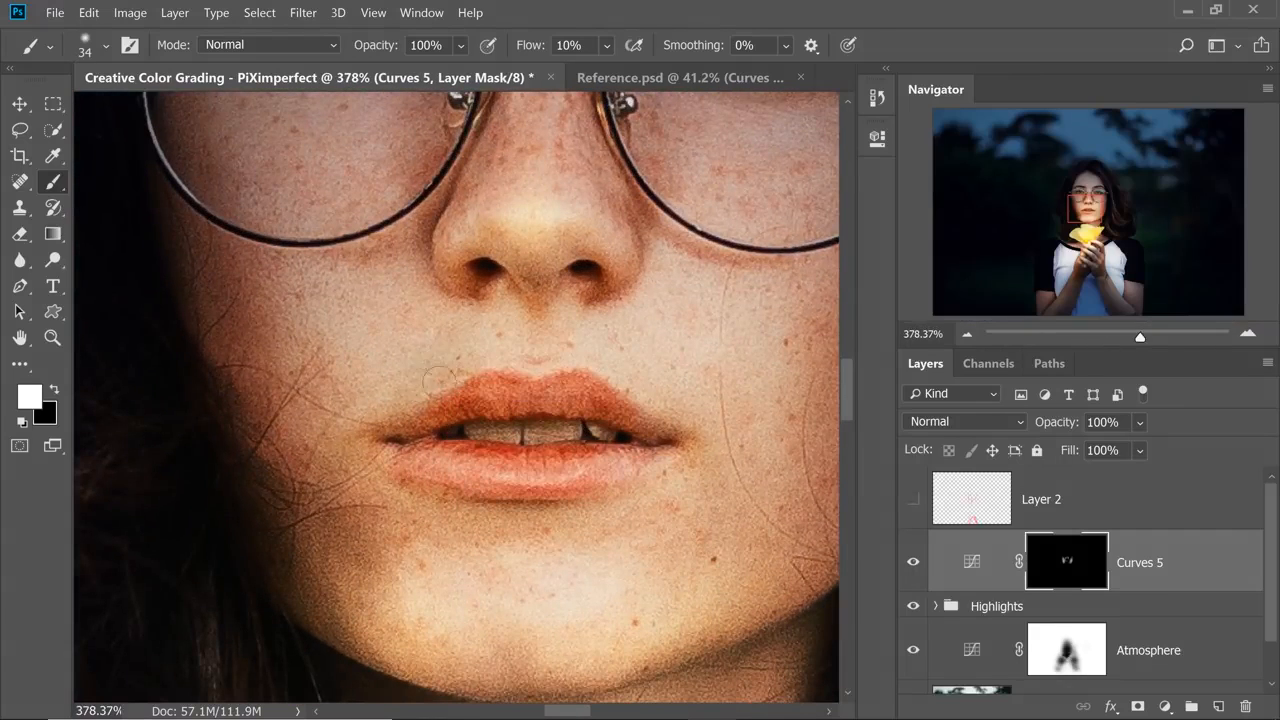
left_click_drag(597, 367, 660, 388)
scroll(590, 447, "down", 8)
left_click_drag(568, 443, 610, 438)
key("x")
key("x")
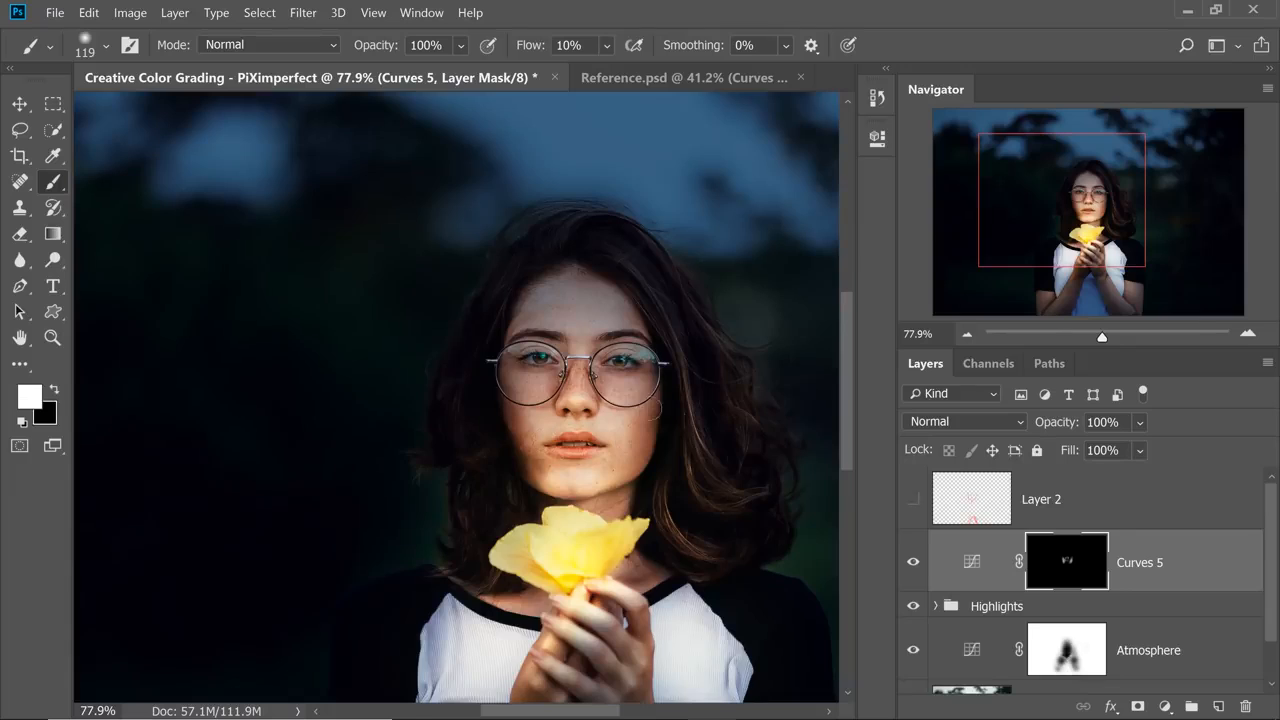
Paint white on the Curves 5 mask over the inner forearms and lower shirt between them, and compare with the layer hidden.
scroll(580, 490, "down", 2)
left_click_drag(579, 490, 534, 370)
scroll(502, 435, "up", 2)
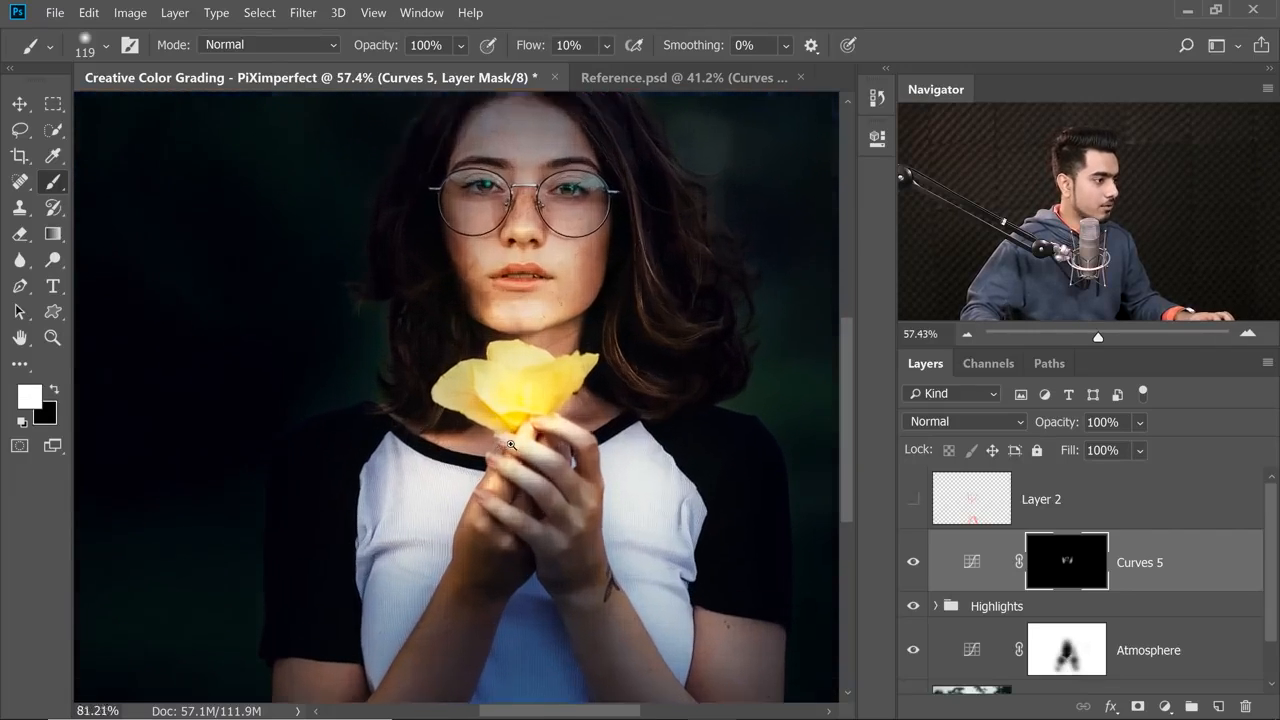
scroll(502, 440, "down", 1)
left_click_drag(504, 500, 496, 363)
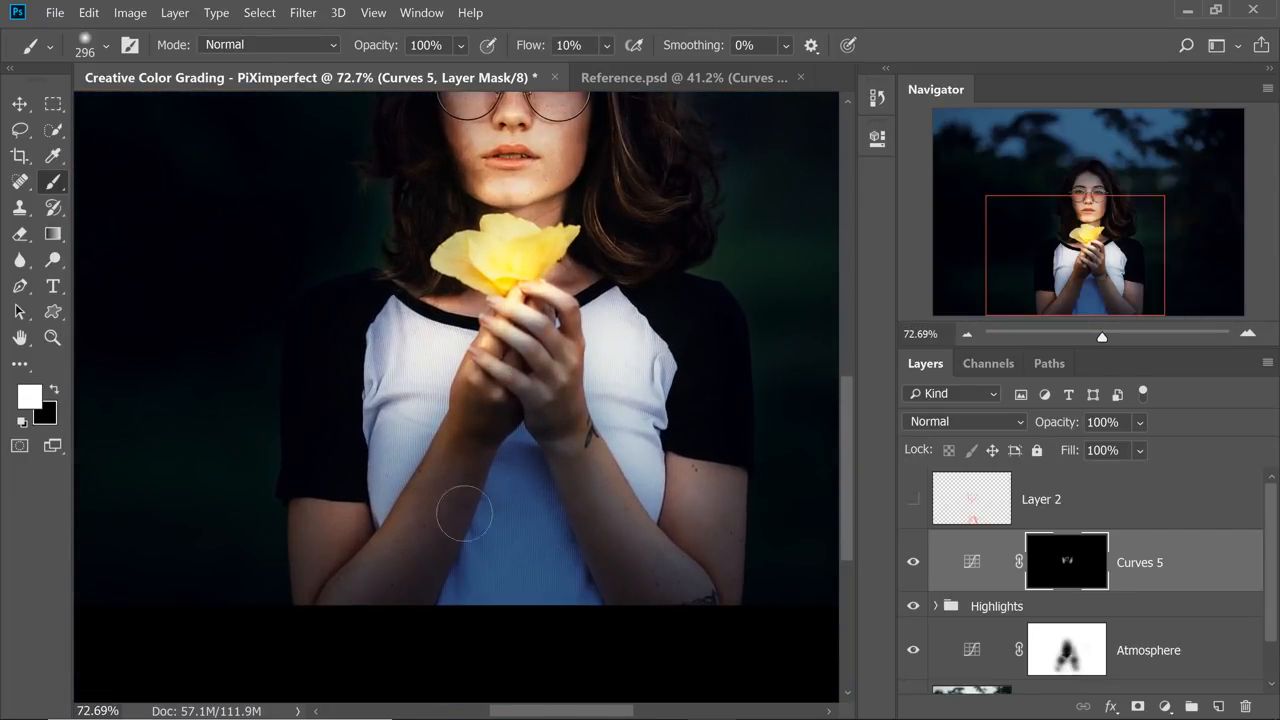
mouse_move(464, 513)
left_mouse_down()
mouse_move(547, 426)
mouse_move(453, 562)
mouse_move(503, 478)
mouse_move(516, 558)
mouse_move(544, 465)
mouse_move(573, 608)
mouse_move(425, 620)
mouse_move(487, 268)
left_mouse_up()
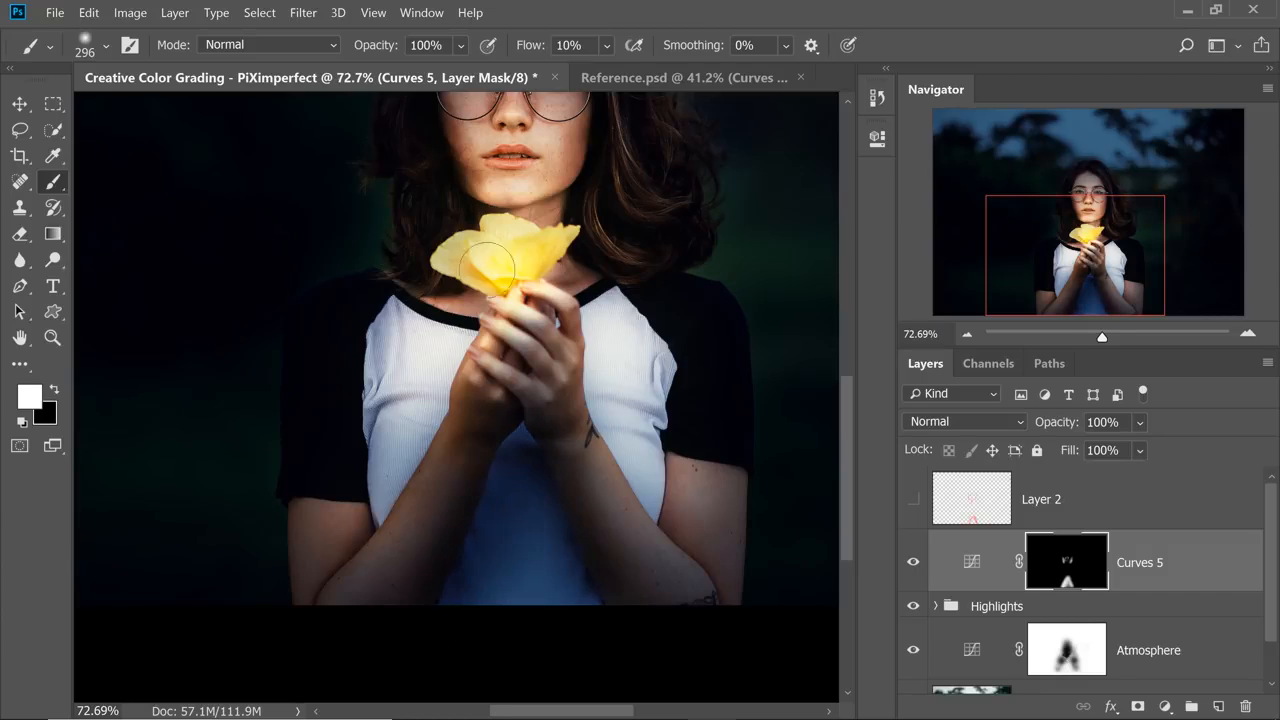
key("ctrl+0")
mouse_move(457, 651)
left_mouse_down()
mouse_move(527, 634)
mouse_move(443, 583)
left_mouse_up()
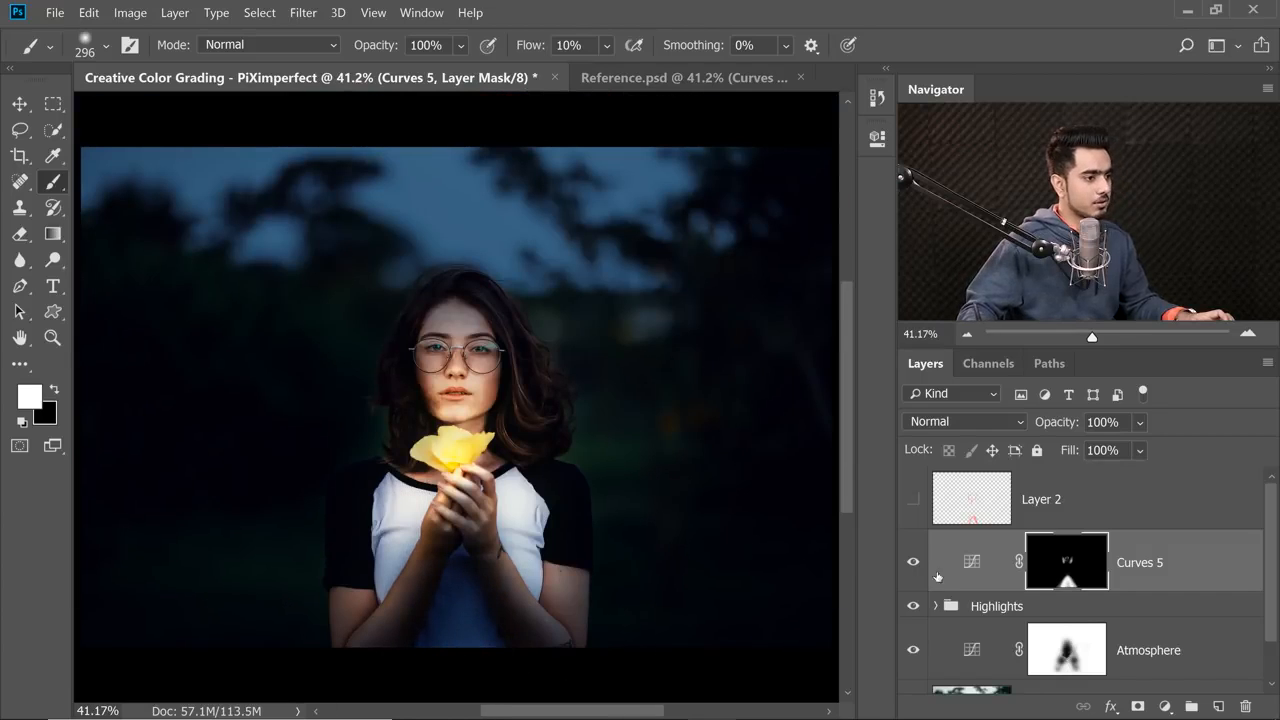
left_click(913, 563)
left_click(913, 563)
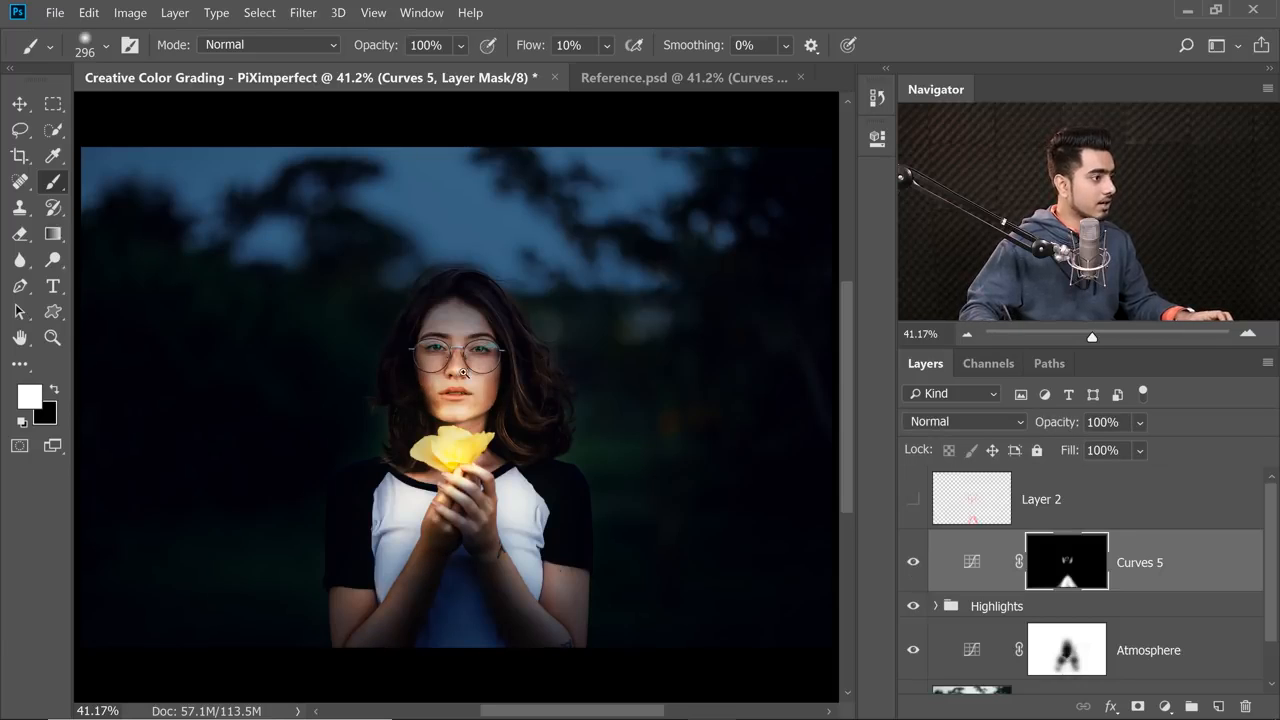
Soften the face shadows by painting black with a large brush on the Curves 5 mask, and compare with the layer hidden.
mouse_move(463, 372)
left_mouse_down()
mouse_move(493, 345)
mouse_move(470, 395)
mouse_move(477, 420)
left_mouse_up()
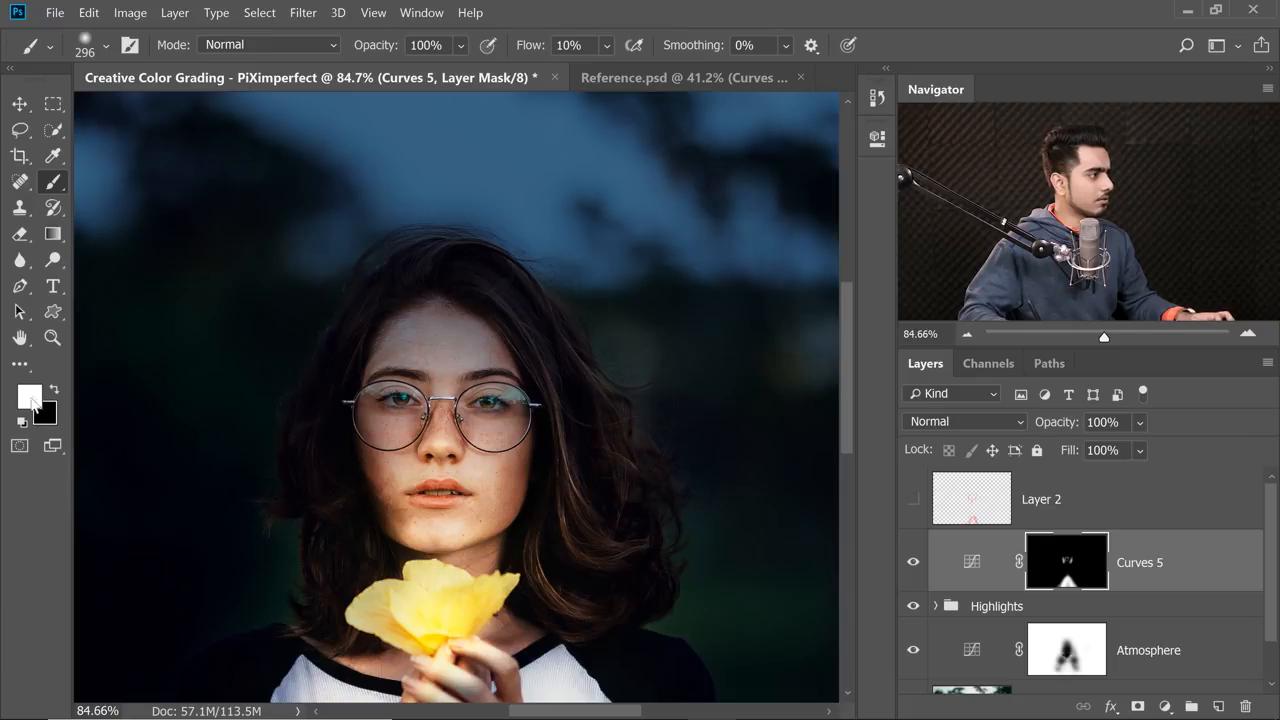
key("x")
left_click_drag(500, 472, 758, 484)
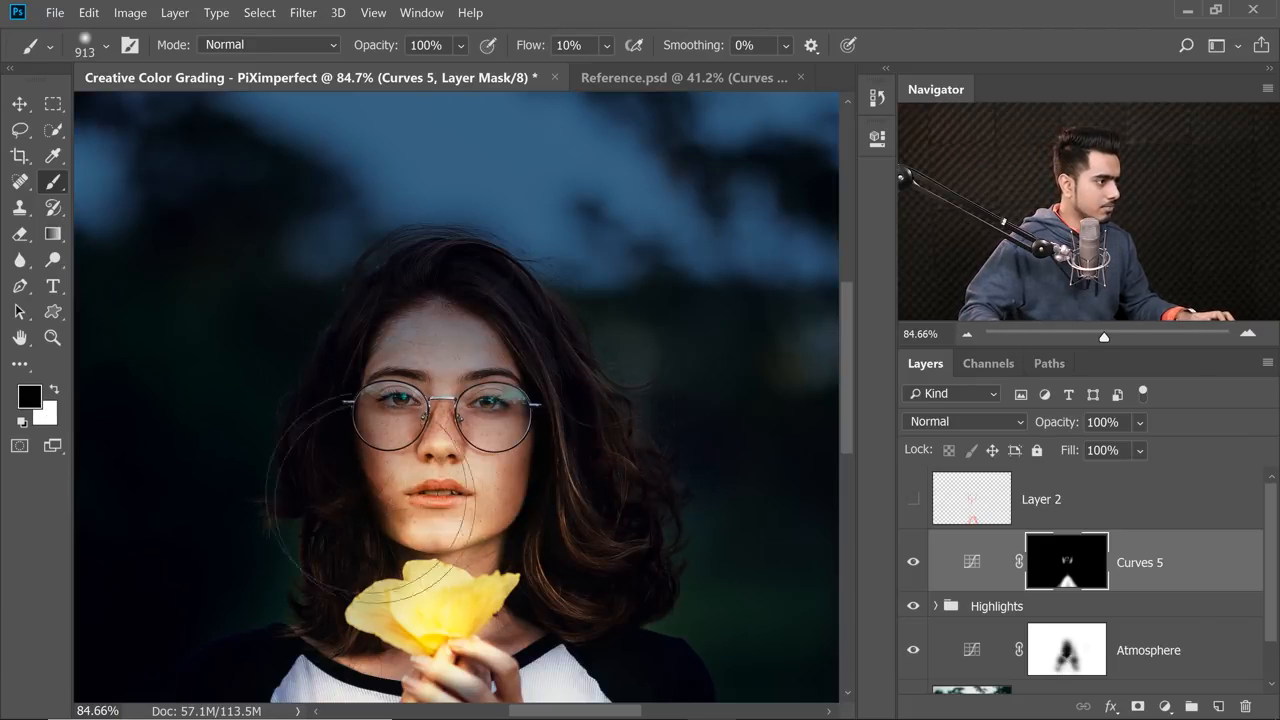
mouse_move(370, 500)
left_mouse_down()
mouse_move(436, 502)
mouse_move(519, 450)
mouse_move(420, 405)
left_mouse_up()
left_click_drag(534, 443, 505, 440)
left_click_drag(518, 415, 505, 363)
left_click(916, 565)
left_click(914, 565)
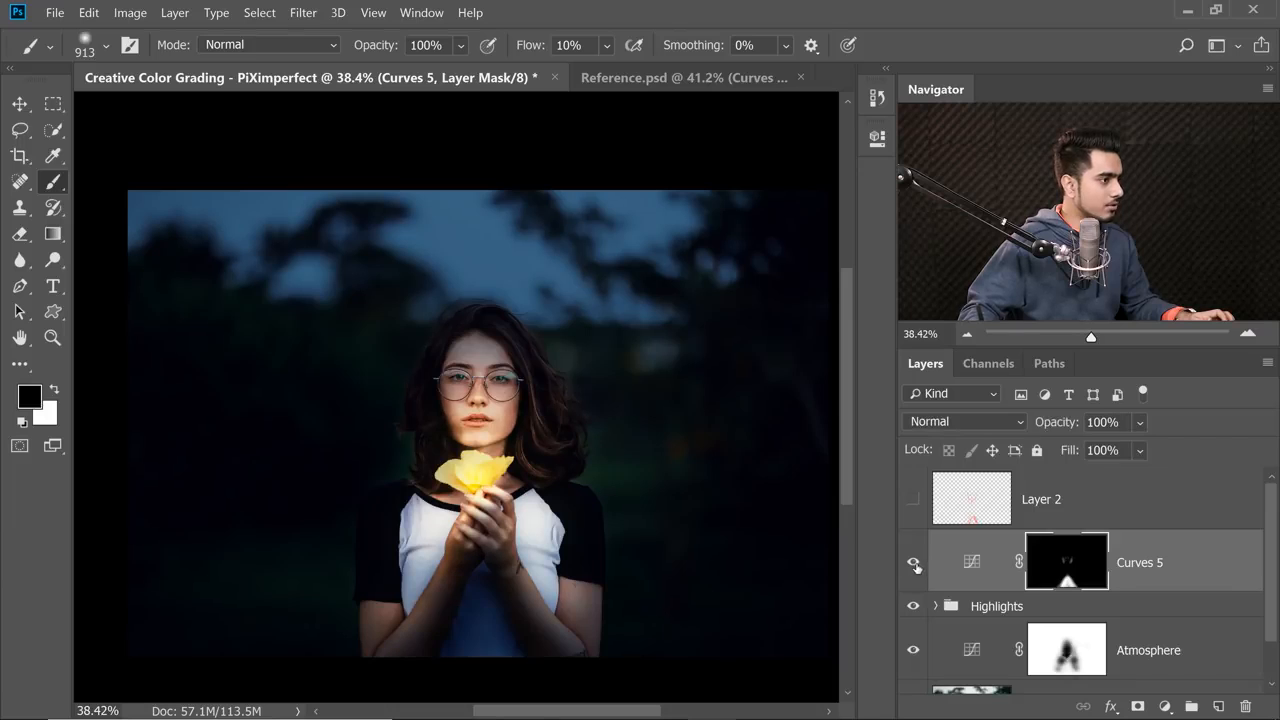
left_click(914, 565)
left_click(912, 566)
left_click(912, 566)
left_click(912, 566)
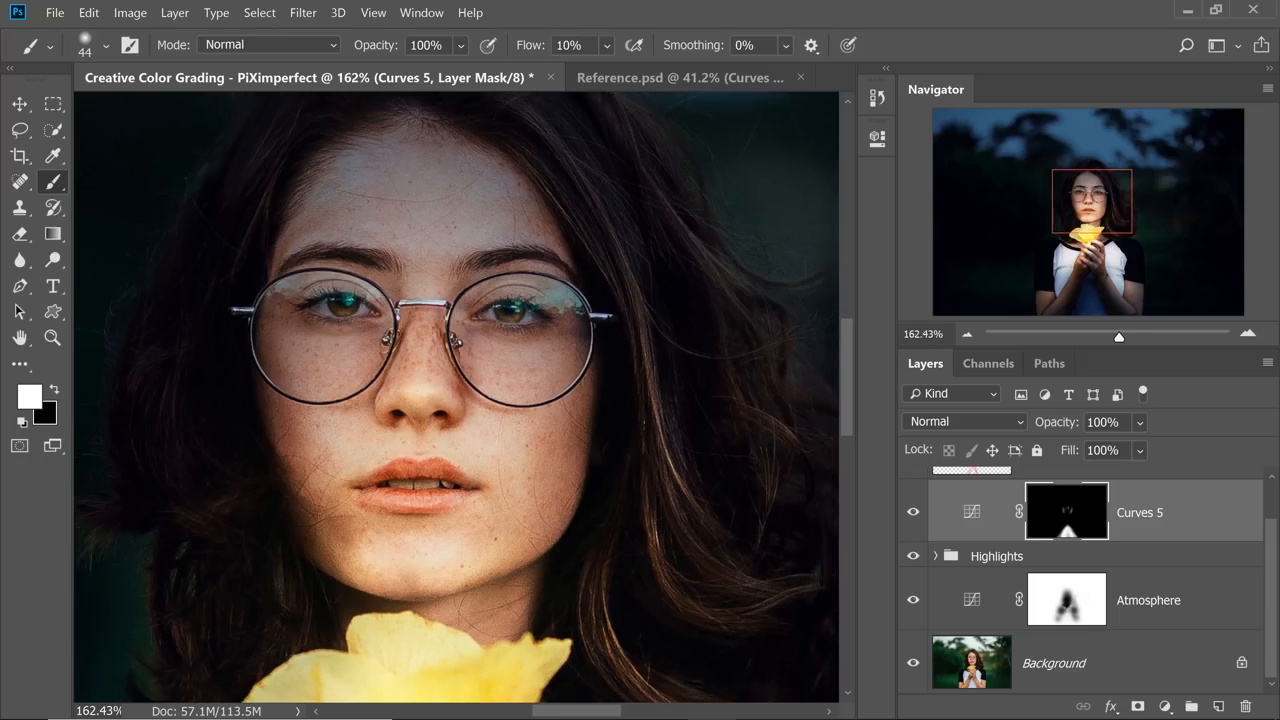
Fit the whole image in view and rename the Curves 5 layer as Shadows.
key("ctrl+0")
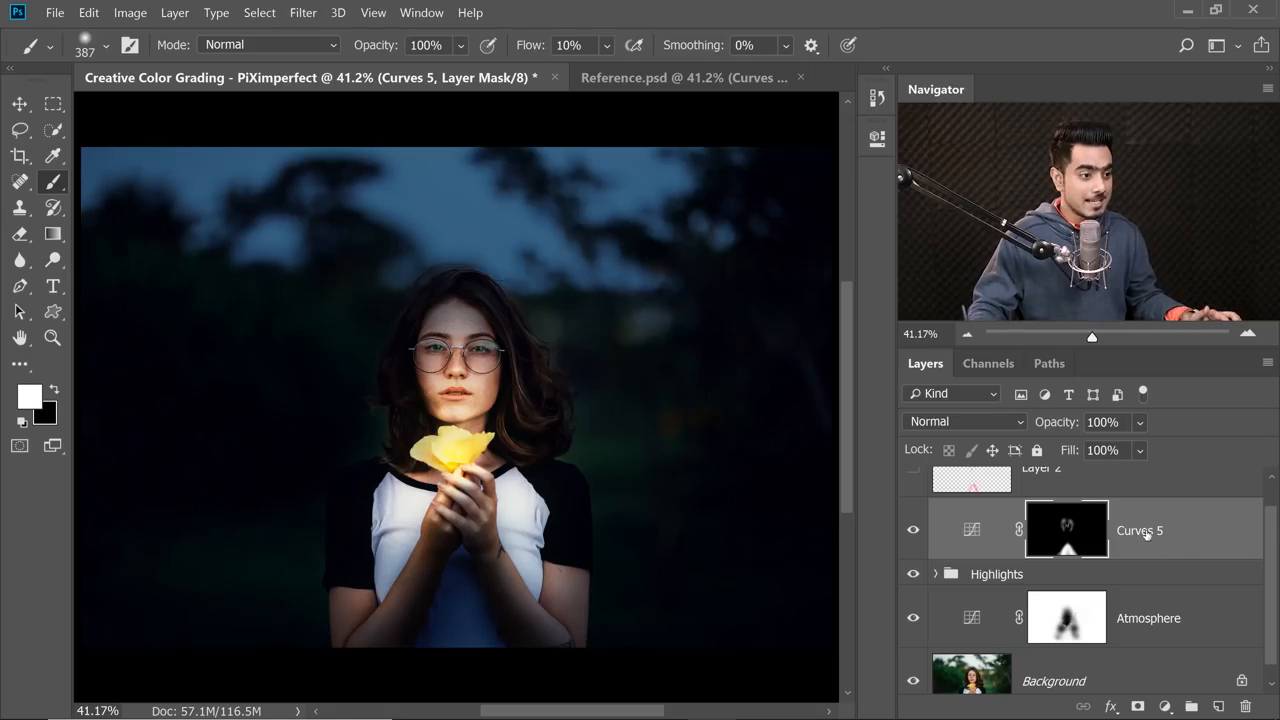
double_click(1146, 537)
type("Sha")
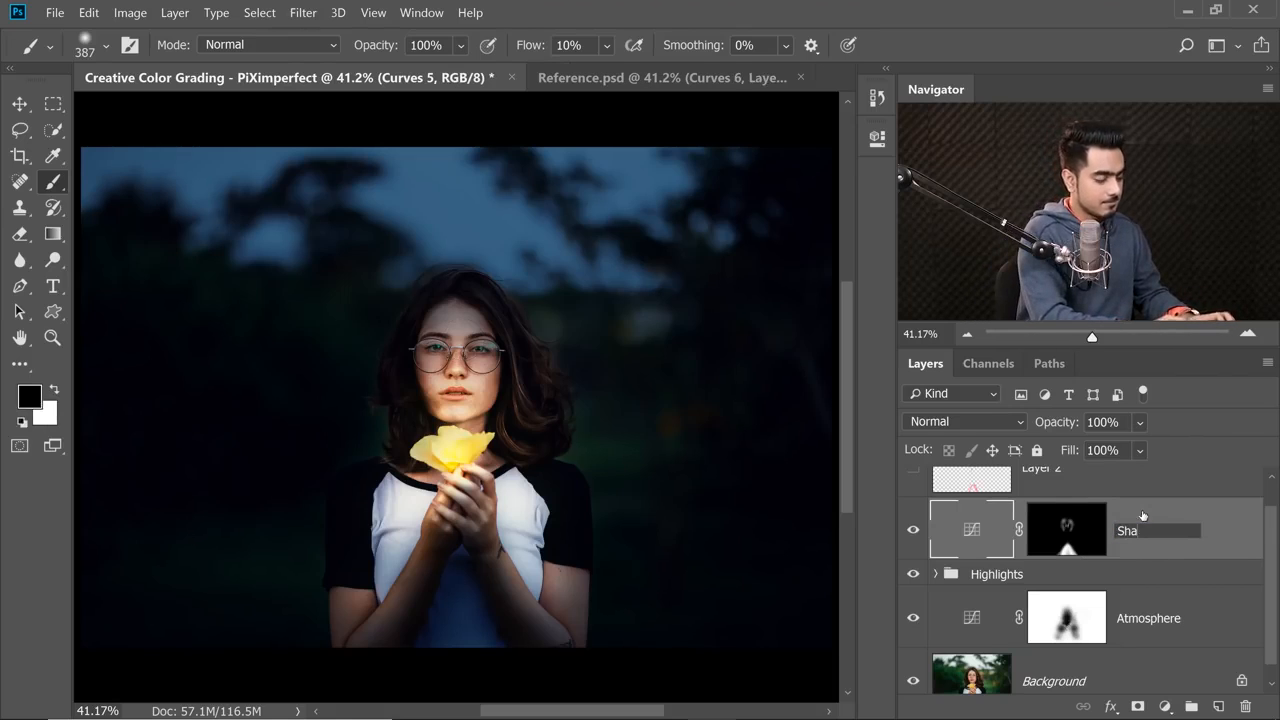
type("dows")
key("Return")
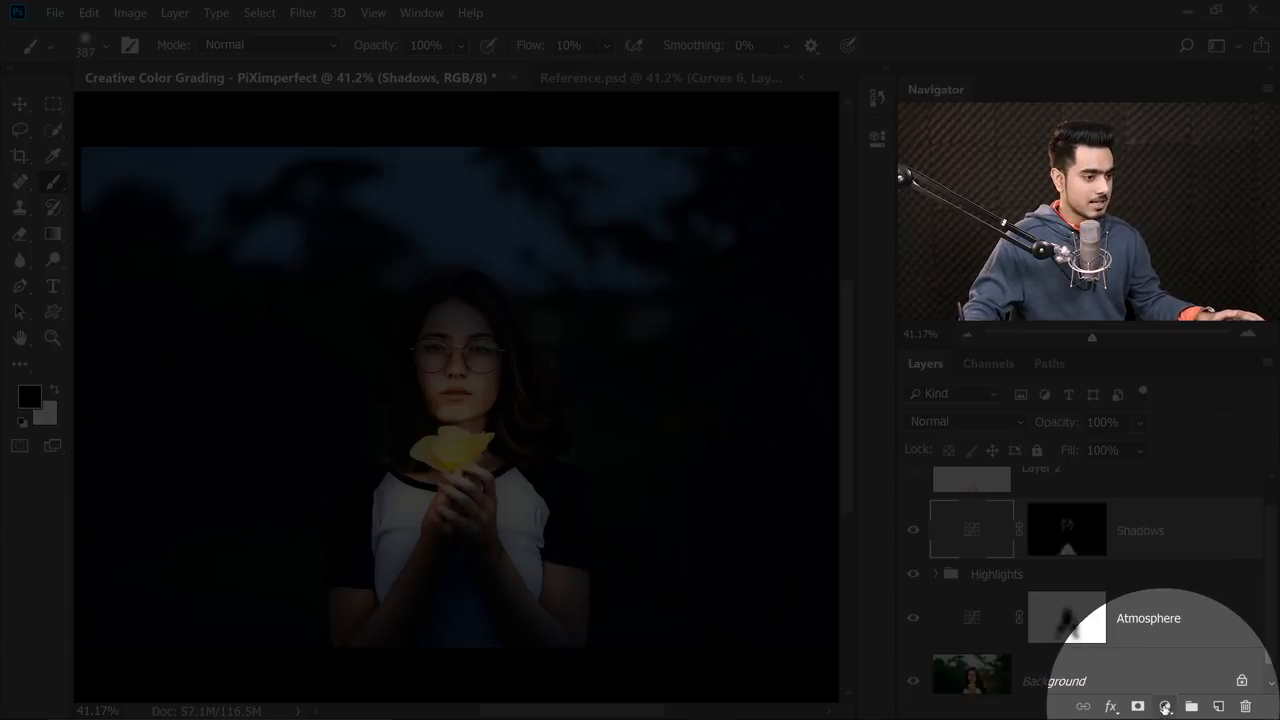
Add a Color Lookup adjustment layer above Shadows using the EdgyAmber.3DL 3D LUT.
left_click(1164, 706)
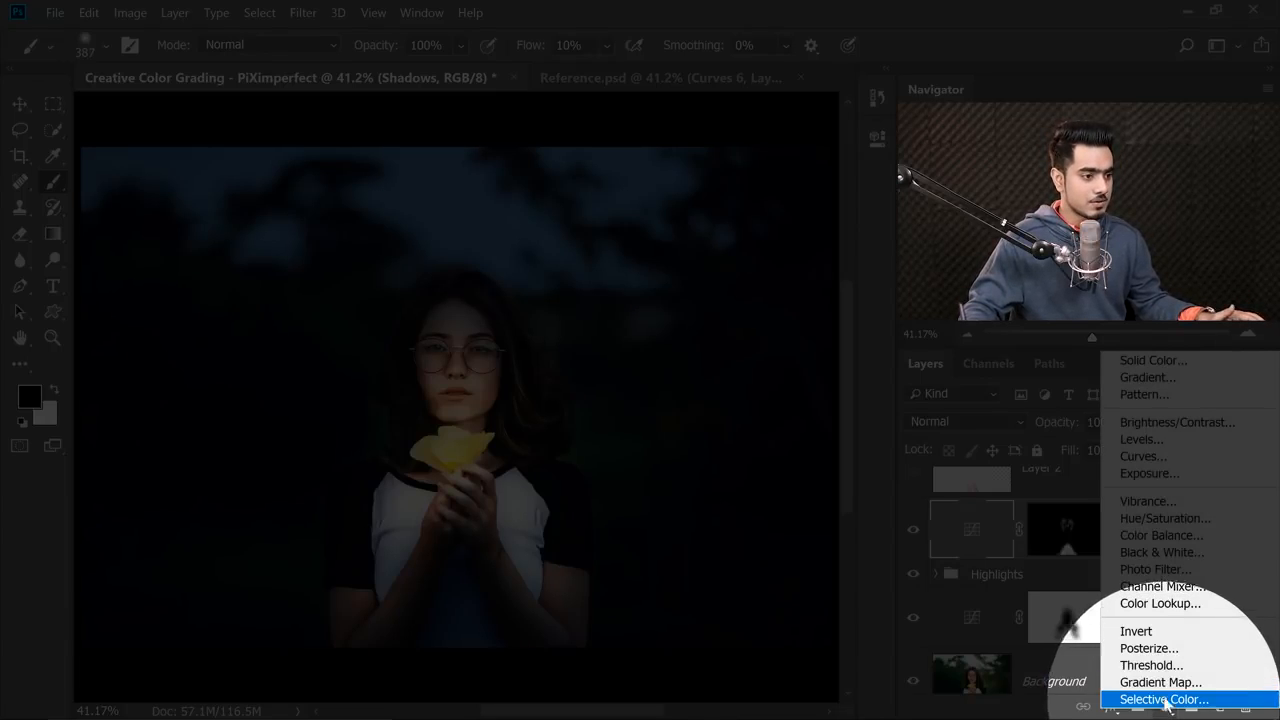
left_click(1162, 609)
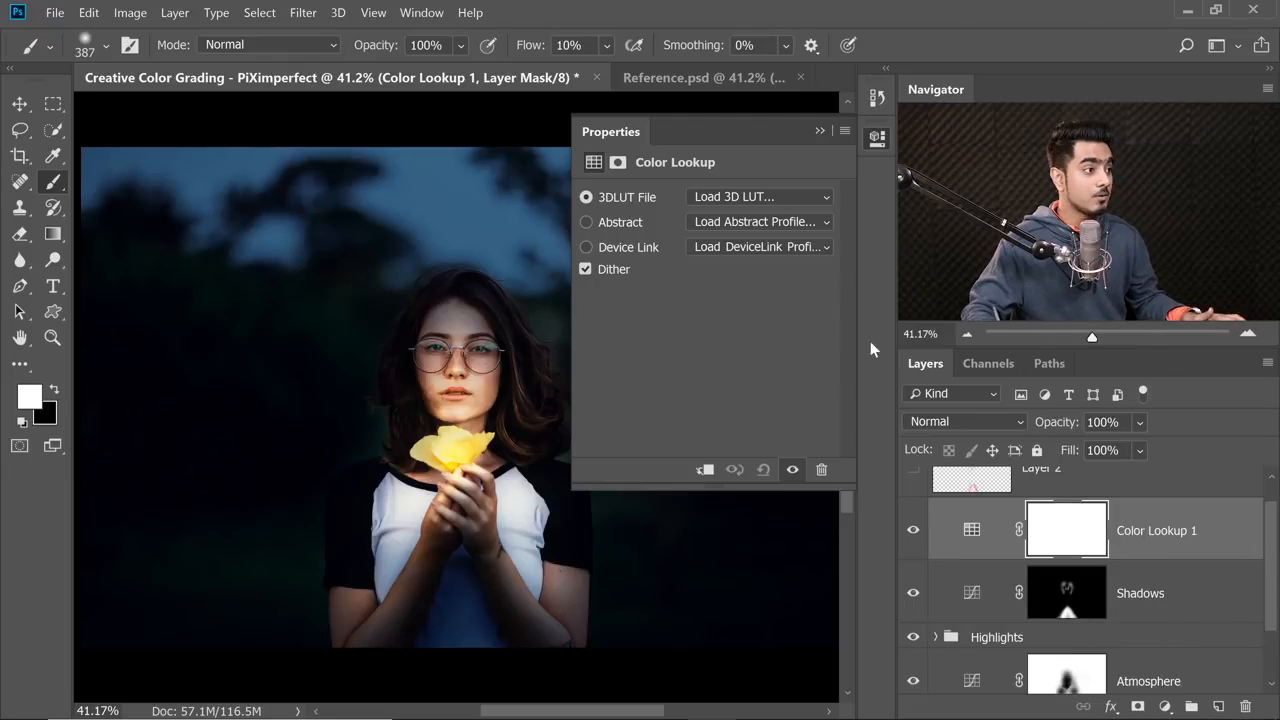
left_click(767, 194)
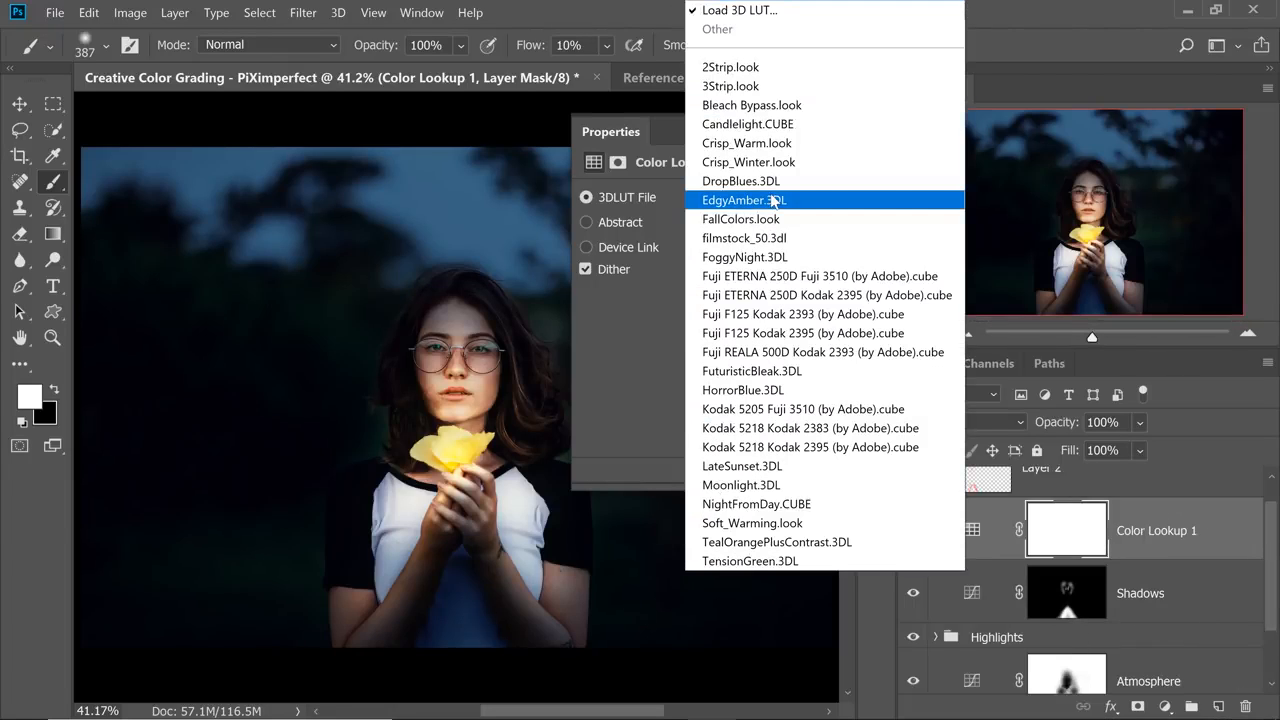
left_click(775, 203)
left_click(818, 131)
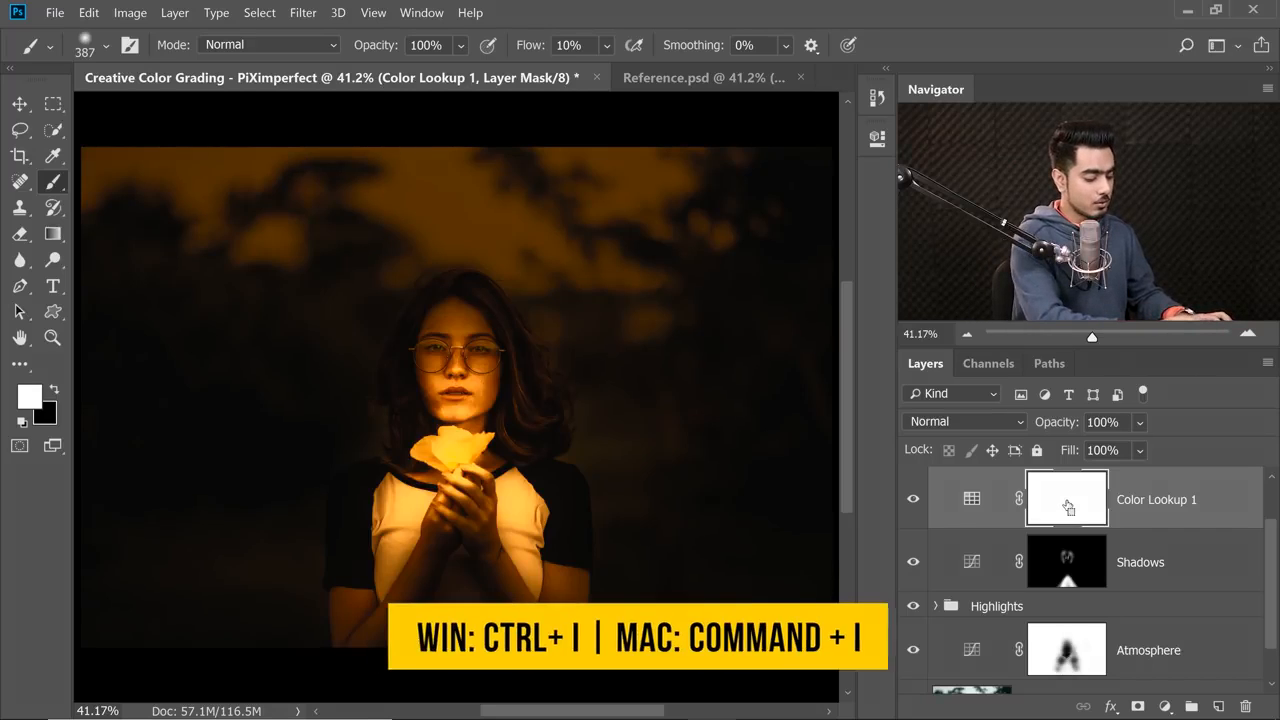
Invert the Color Lookup 1 mask to black and paint white at 10% flow over the face and flower with a large soft brush.
key("ctrl+i")
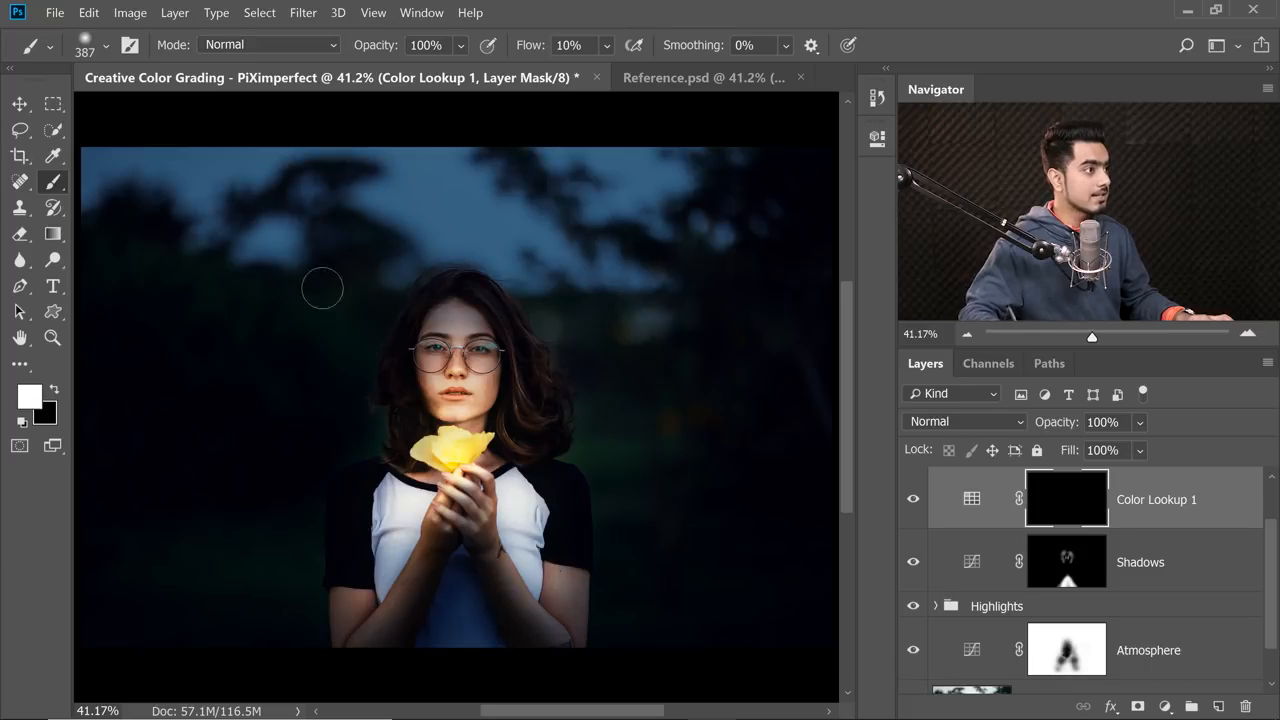
left_click_drag(452, 468, 510, 476)
scroll(472, 382, "up", 2)
scroll(472, 382, "down", 1)
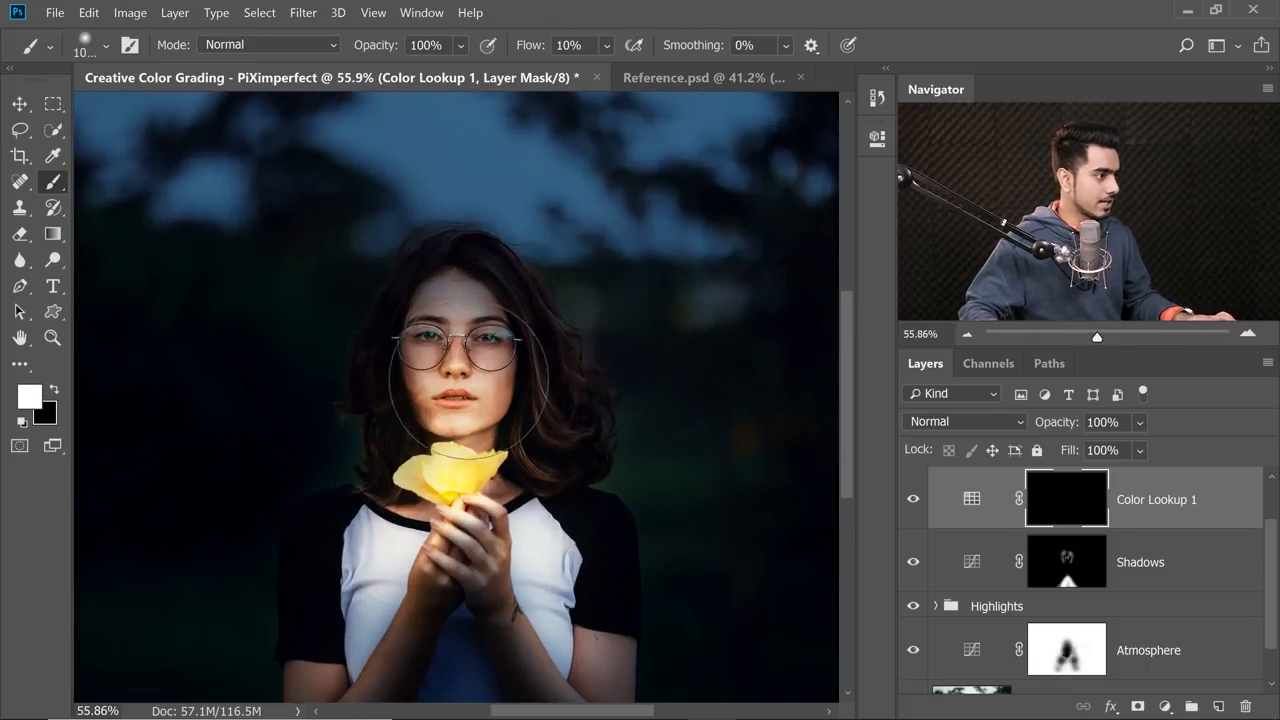
left_click_drag(463, 391, 465, 440)
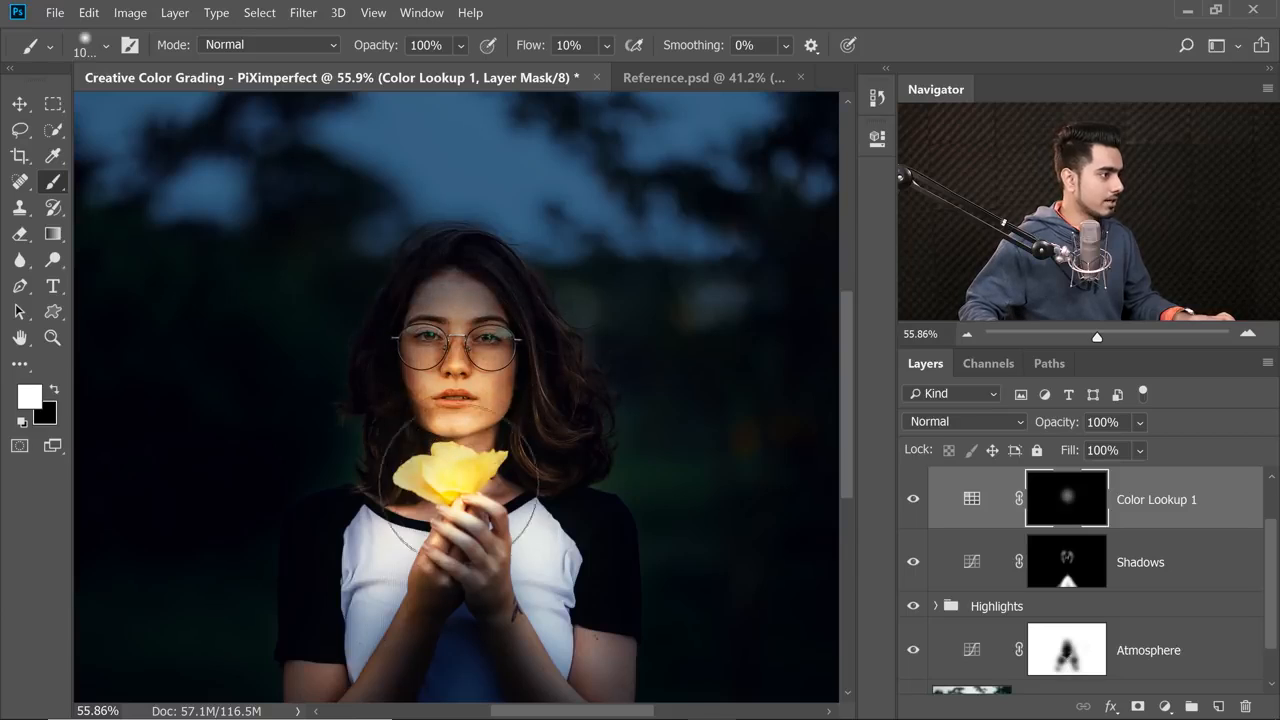
Paint white on the Color Lookup 1 mask over the shirt, hands and forearms, building up the amber on the subject with flow raised to 100%.
mouse_move(398, 583)
left_mouse_down()
mouse_move(492, 537)
mouse_move(545, 560)
mouse_move(520, 590)
mouse_move(447, 580)
left_mouse_up()
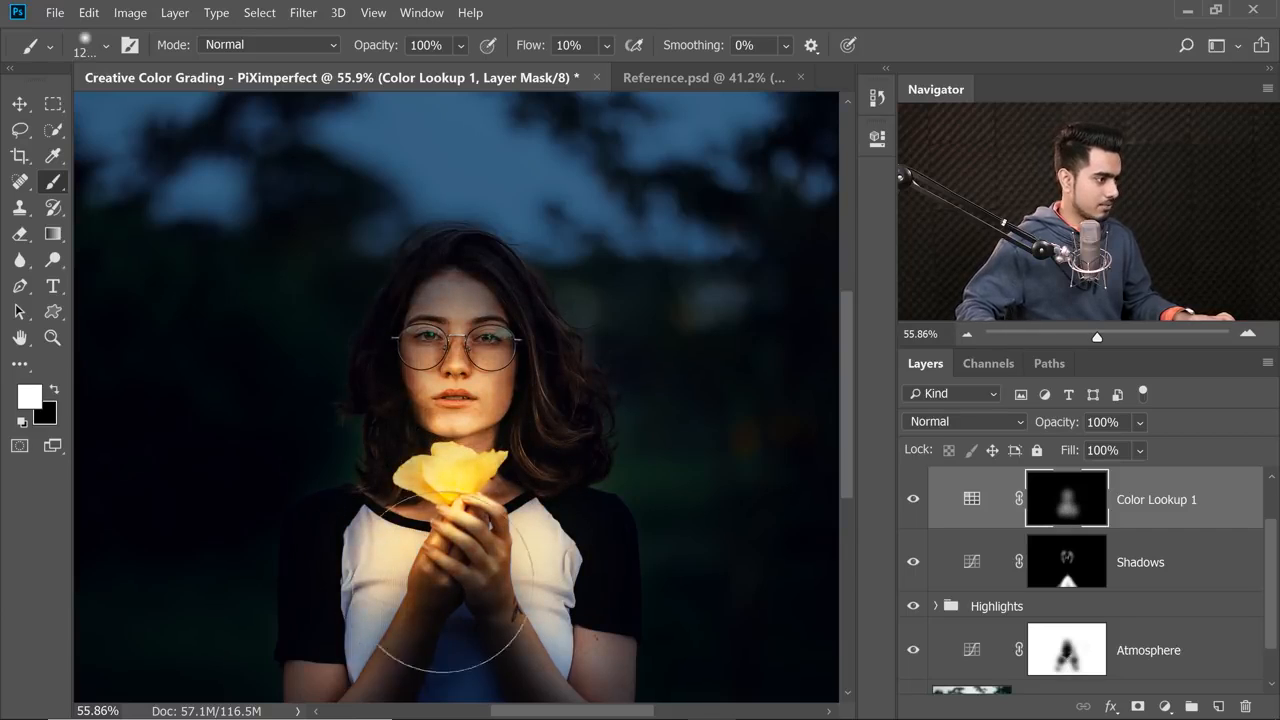
left_click_drag(460, 664, 505, 514)
key("ctrl+0")
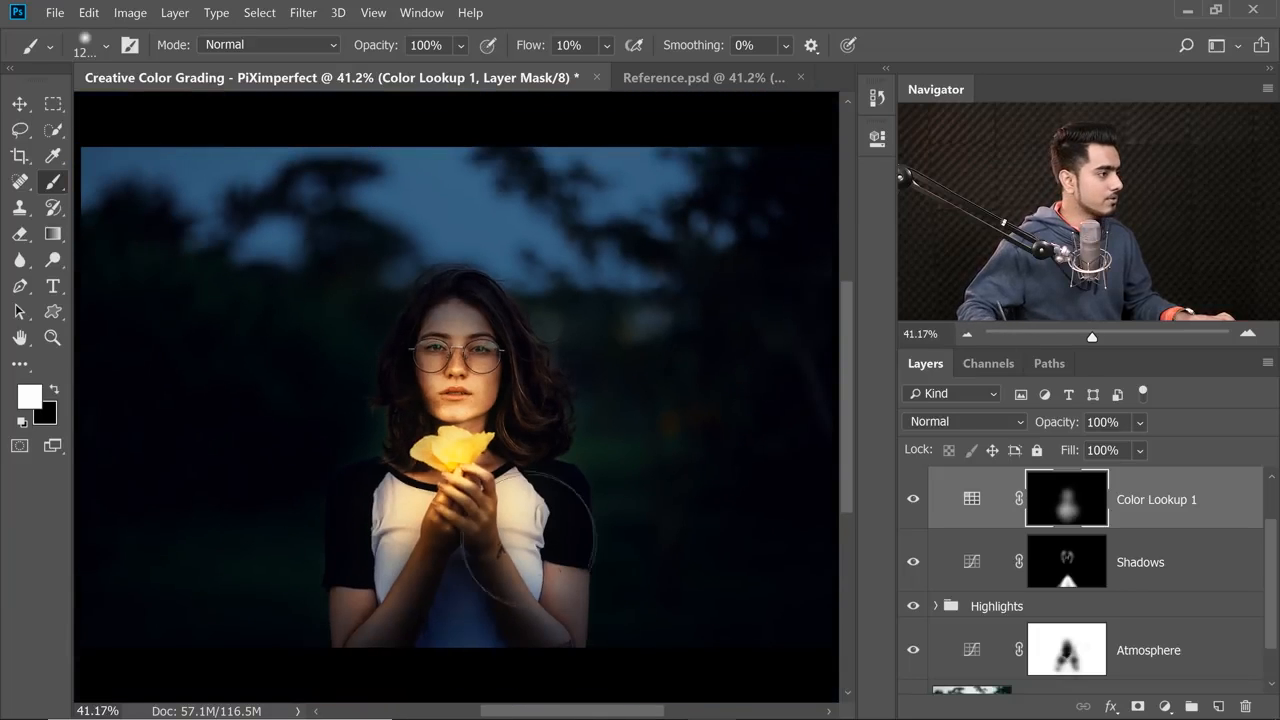
mouse_move(453, 582)
left_mouse_down()
mouse_move(407, 618)
mouse_move(402, 570)
mouse_move(528, 578)
mouse_move(429, 617)
mouse_move(432, 487)
mouse_move(462, 340)
mouse_move(475, 396)
mouse_move(453, 421)
mouse_move(521, 469)
mouse_move(511, 524)
left_mouse_up()
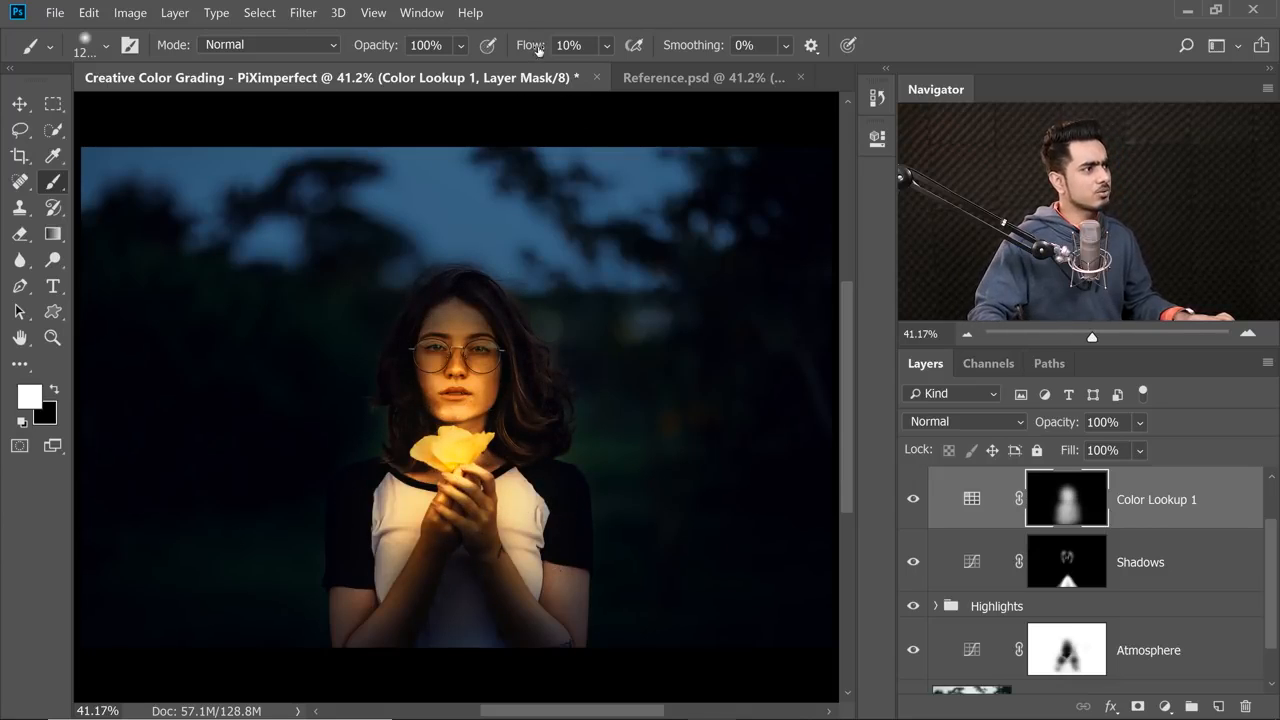
mouse_move(460, 395)
left_mouse_down()
mouse_move(462, 336)
mouse_move(454, 383)
mouse_move(494, 474)
mouse_move(486, 483)
mouse_move(516, 505)
mouse_move(419, 484)
mouse_move(416, 527)
left_mouse_up()
mouse_move(457, 573)
left_mouse_down()
mouse_move(398, 613)
mouse_move(515, 572)
mouse_move(457, 437)
left_mouse_up()
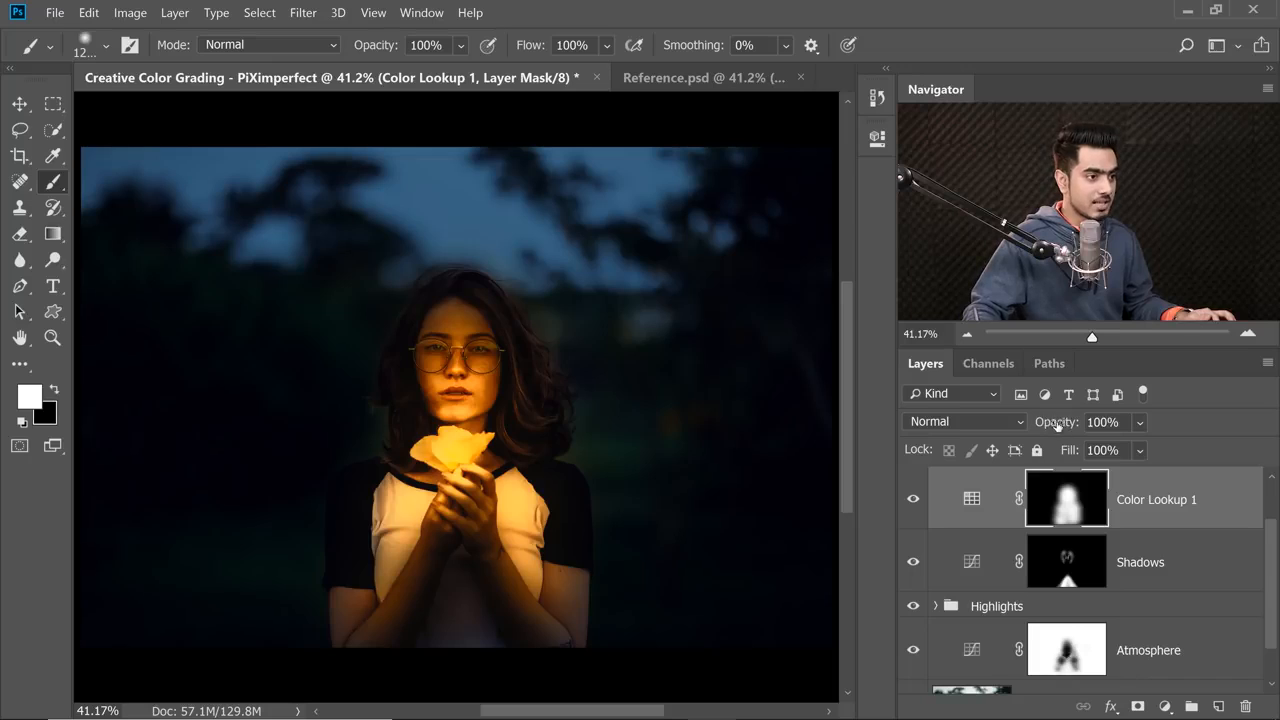
Lower the Color Lookup 1 layer's opacity, compare with the layer hidden, and set the opacity to 48%.
left_click_drag(1055, 426, 996, 426)
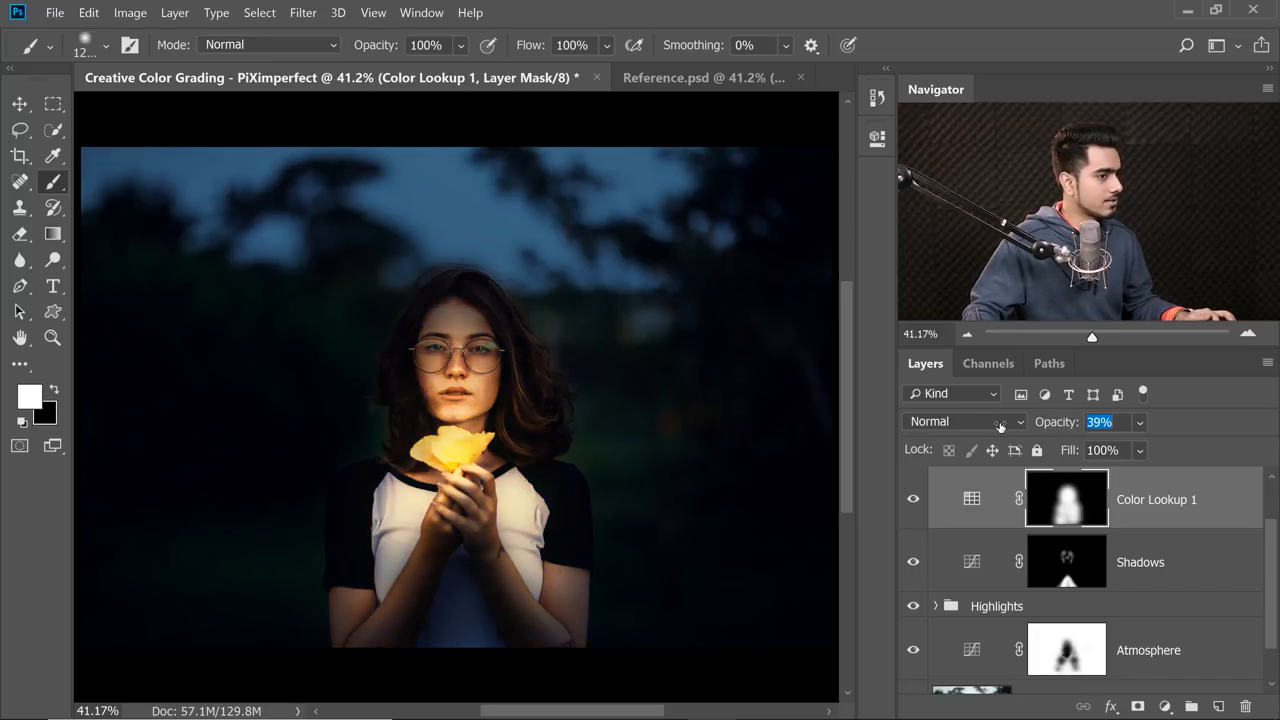
left_click(913, 500)
left_click(910, 500)
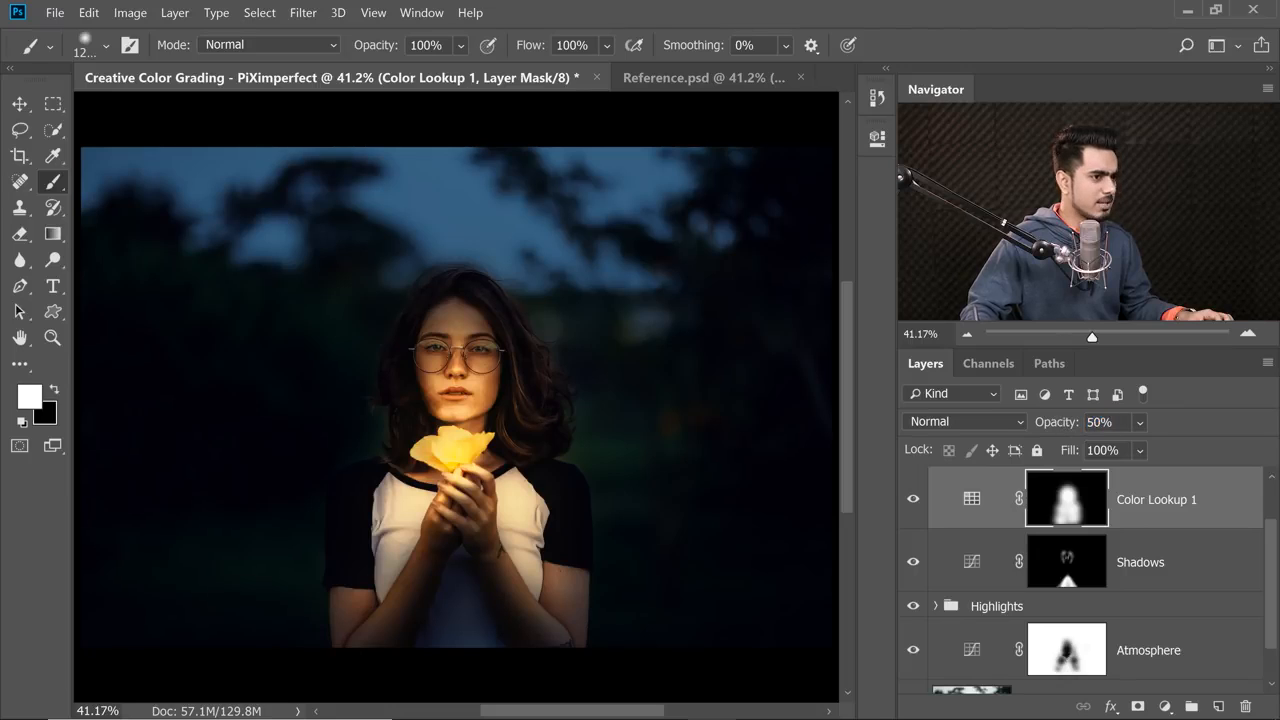
left_click(1060, 422)
type("48")
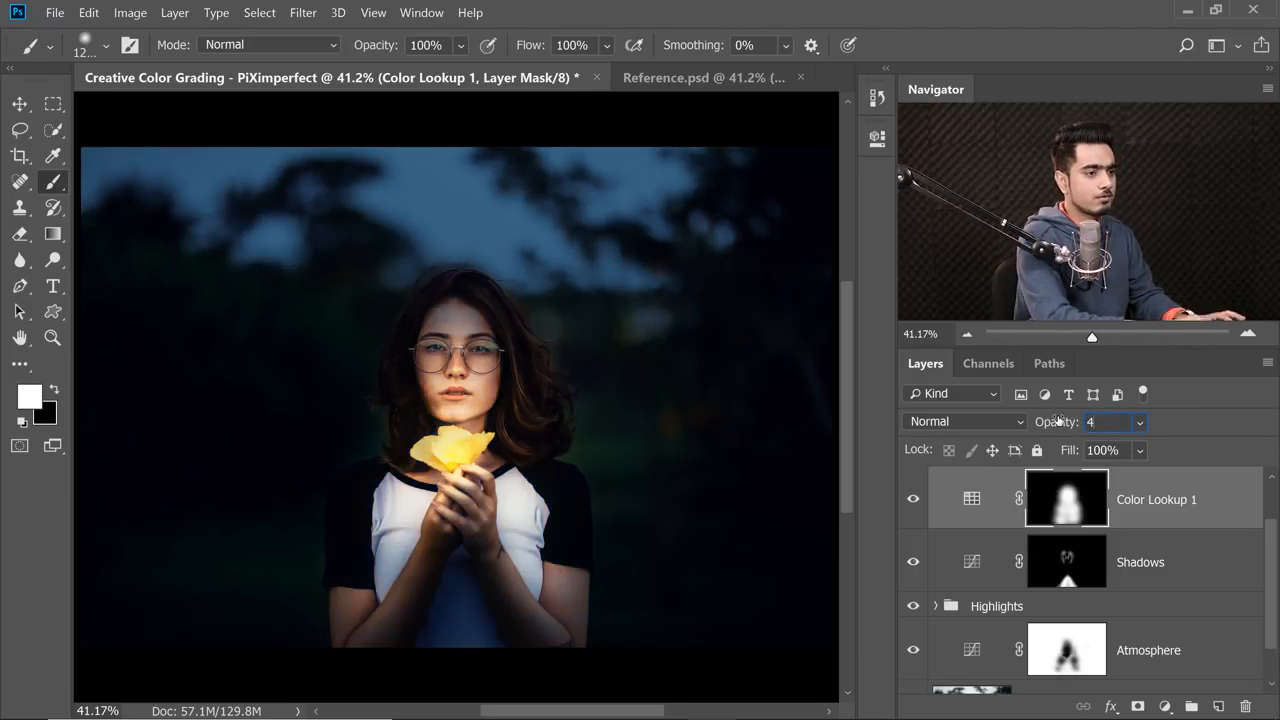
Commit the 48% opacity on Color Lookup 1 and rename the layer Warmth.
key("Return")
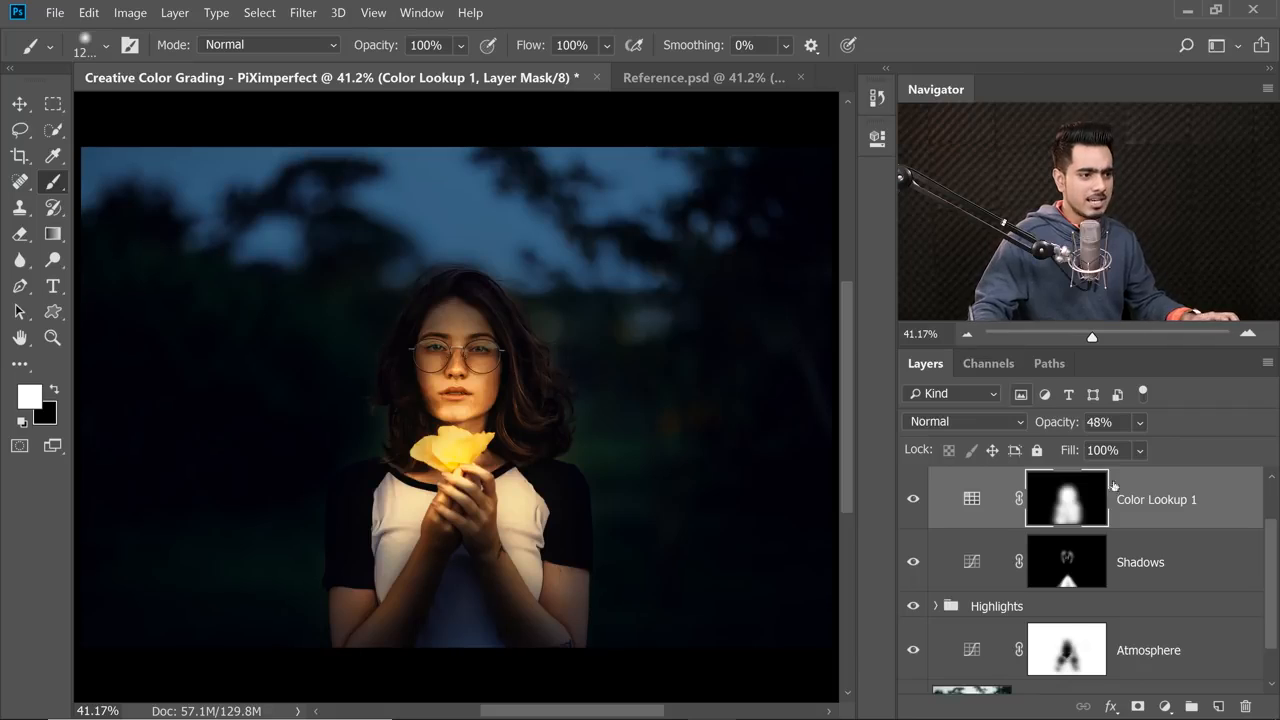
double_click(1152, 500)
type("Warmth")
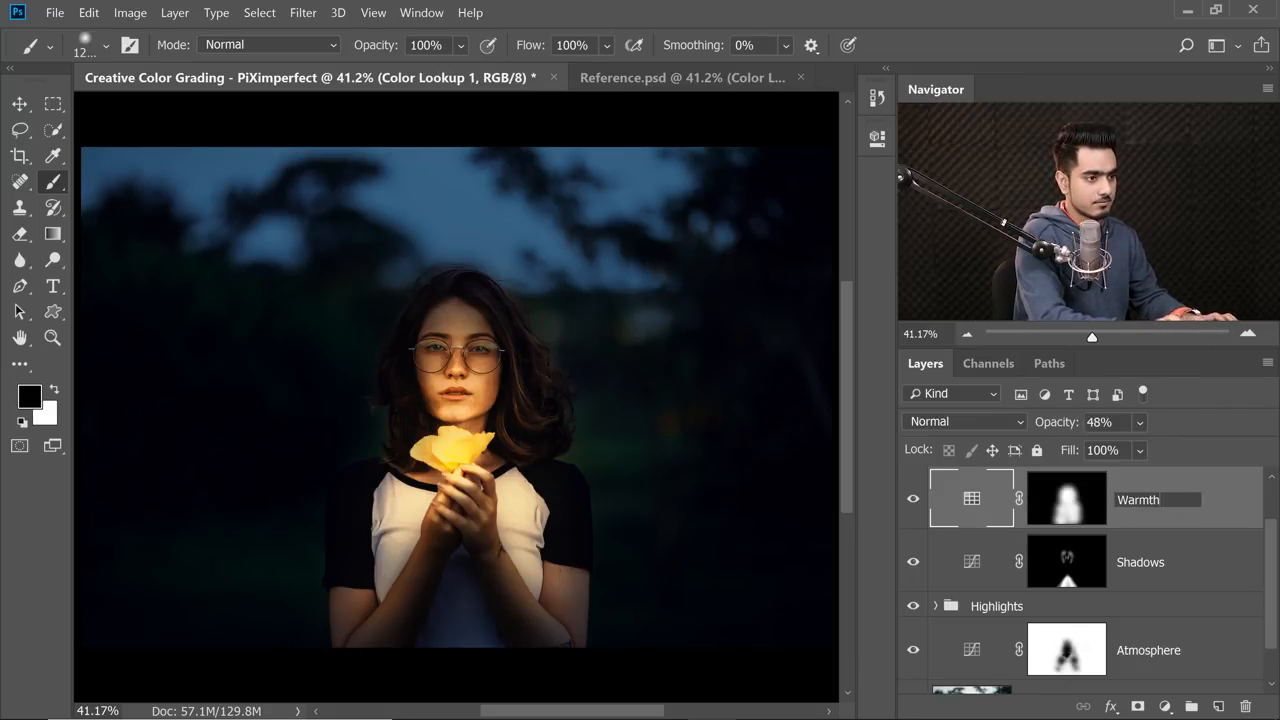
key("Return")
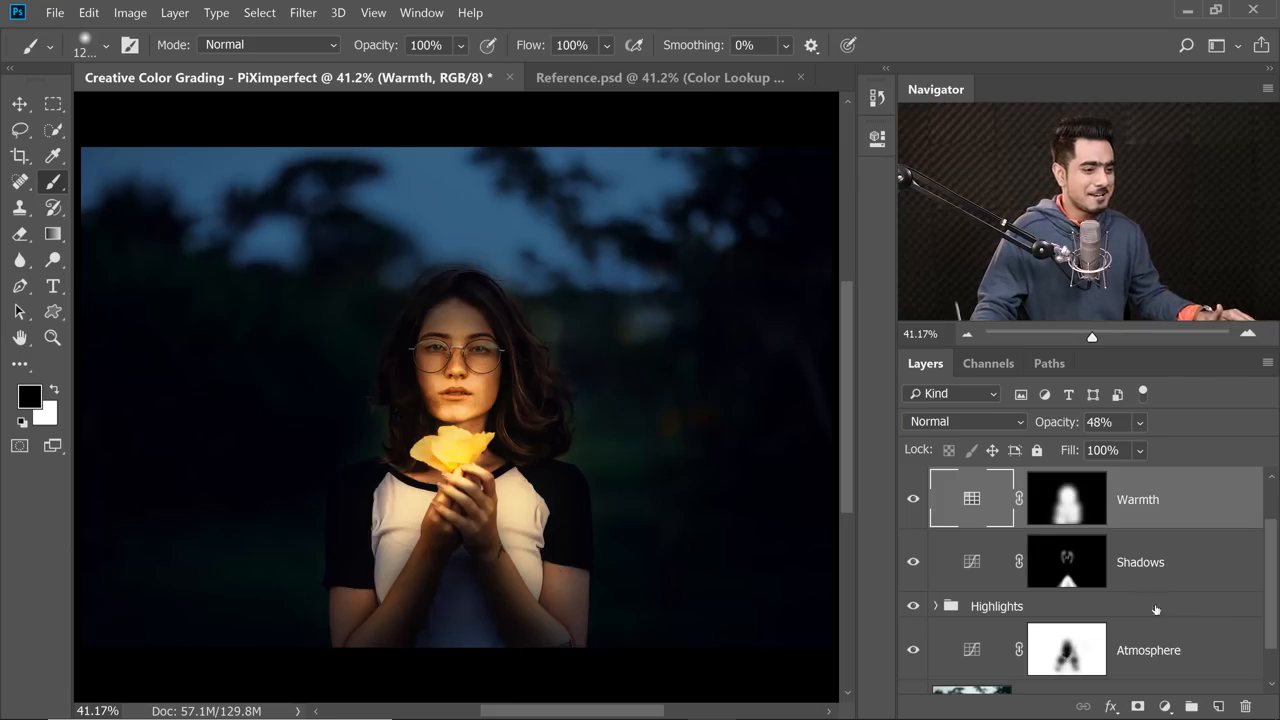
Add a Curves adjustment layer above Warmth and raise the midtones of its RGB curve to brighten the image.
left_click(1164, 706)
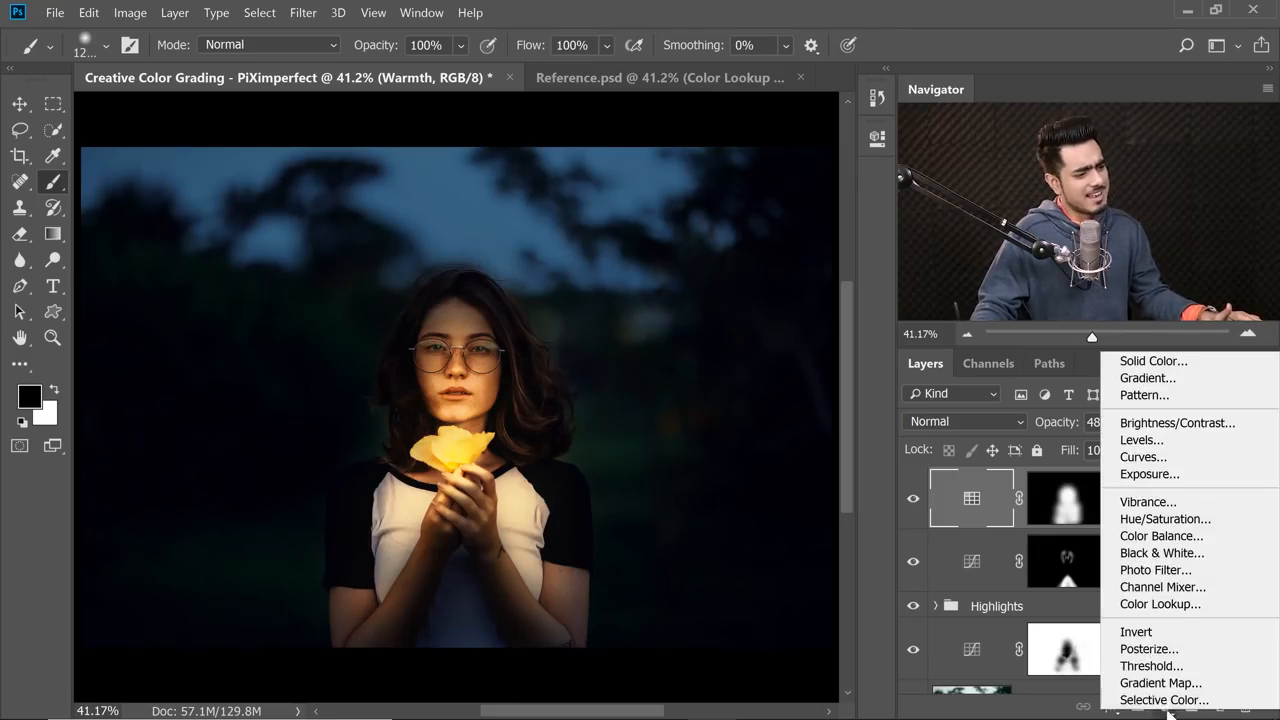
left_click(1187, 457)
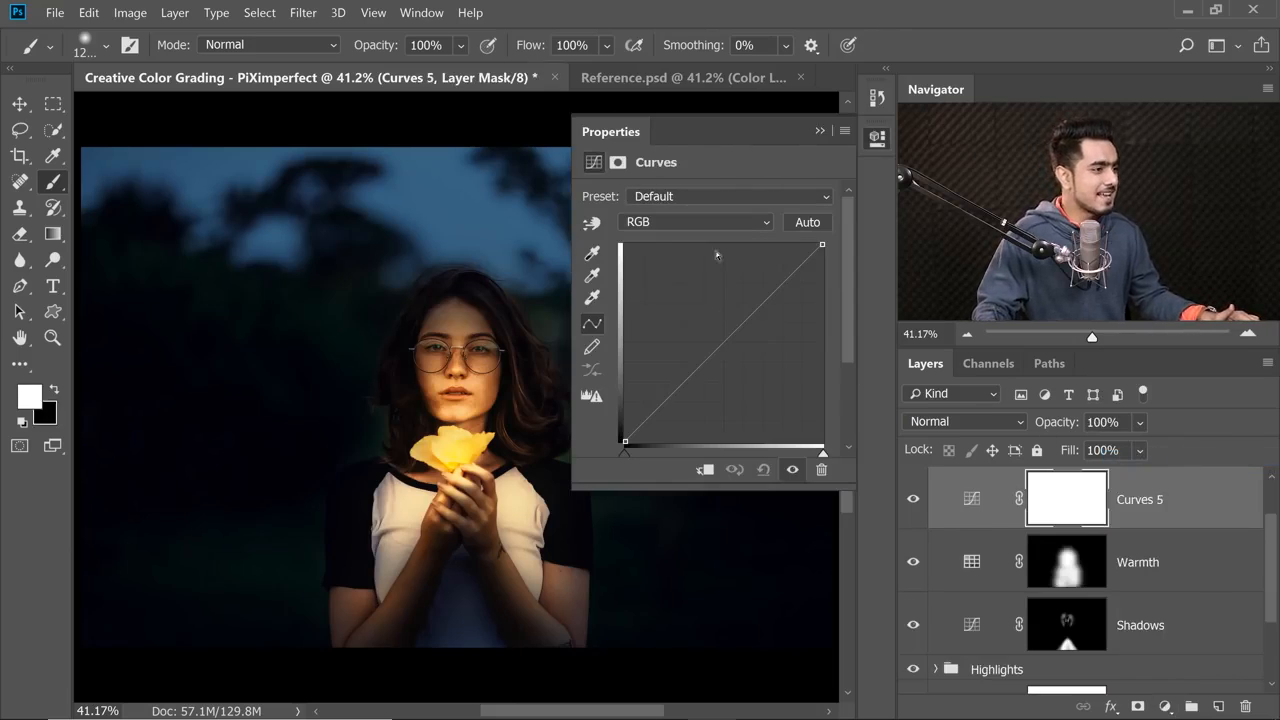
left_click_drag(750, 314, 738, 305)
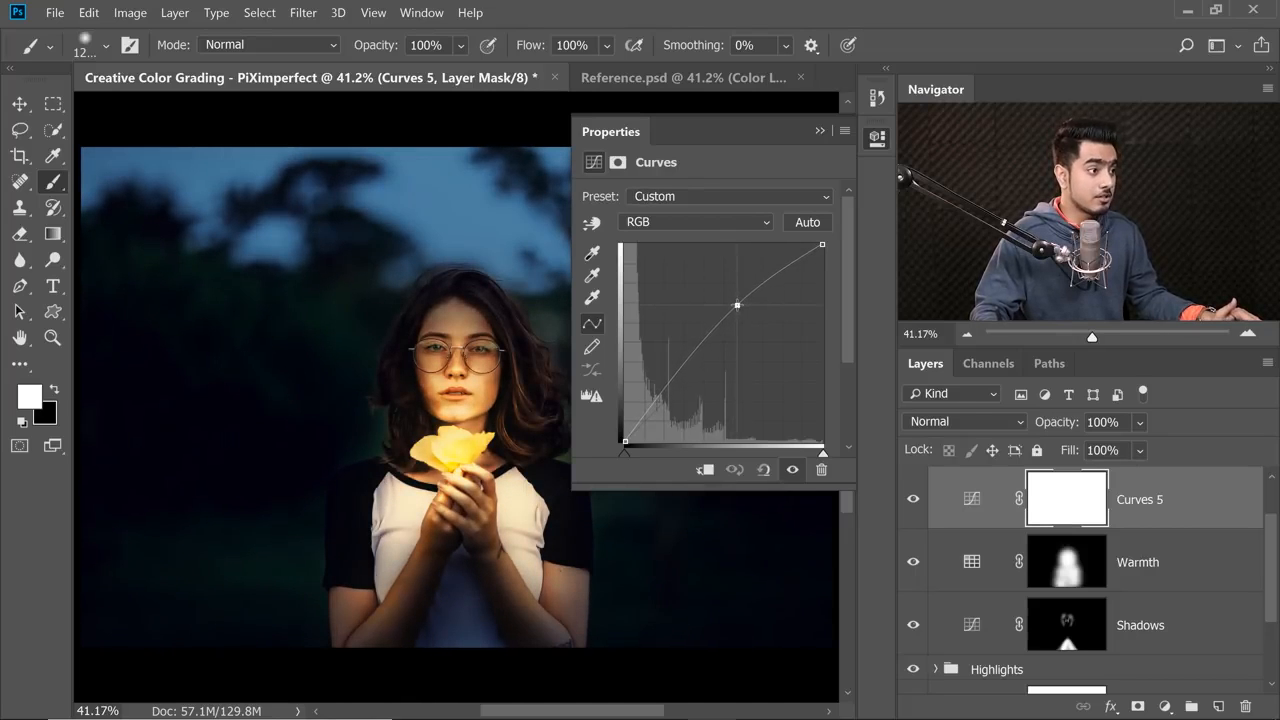
left_click(820, 131)
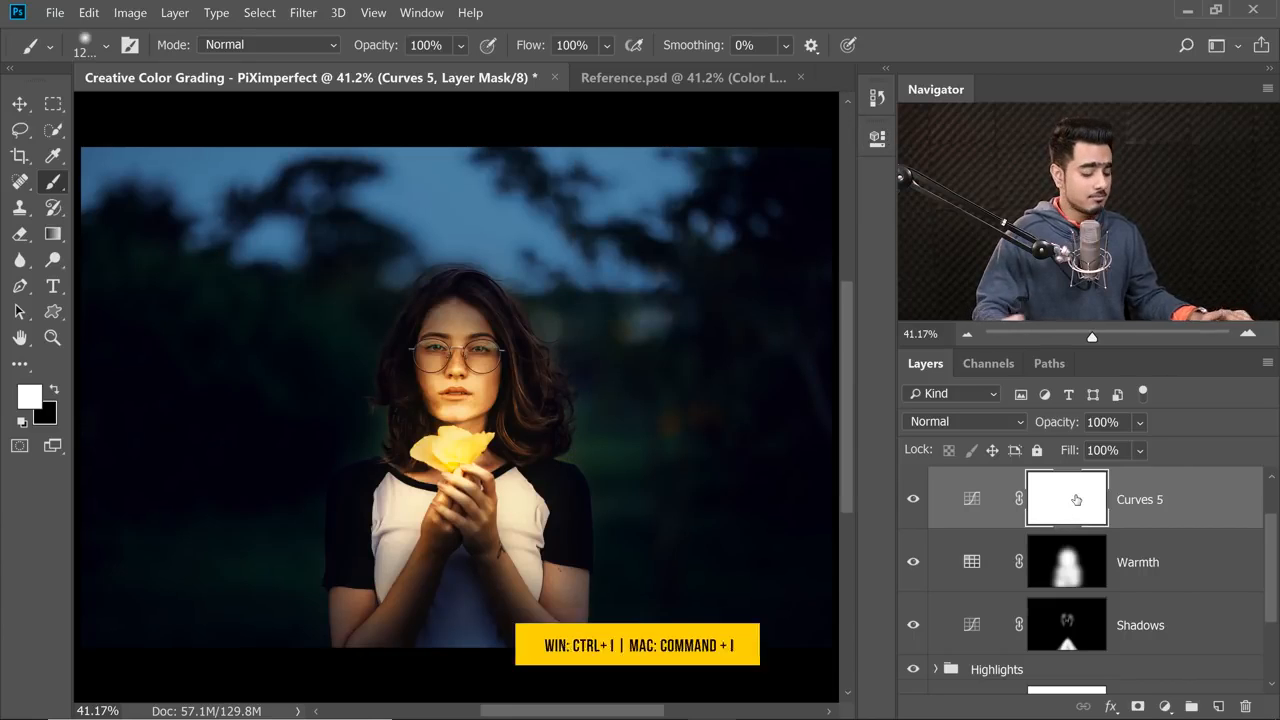
Invert the Curves 5 mask to black and choose the Soft Round brush preset.
key("ctrl+i")
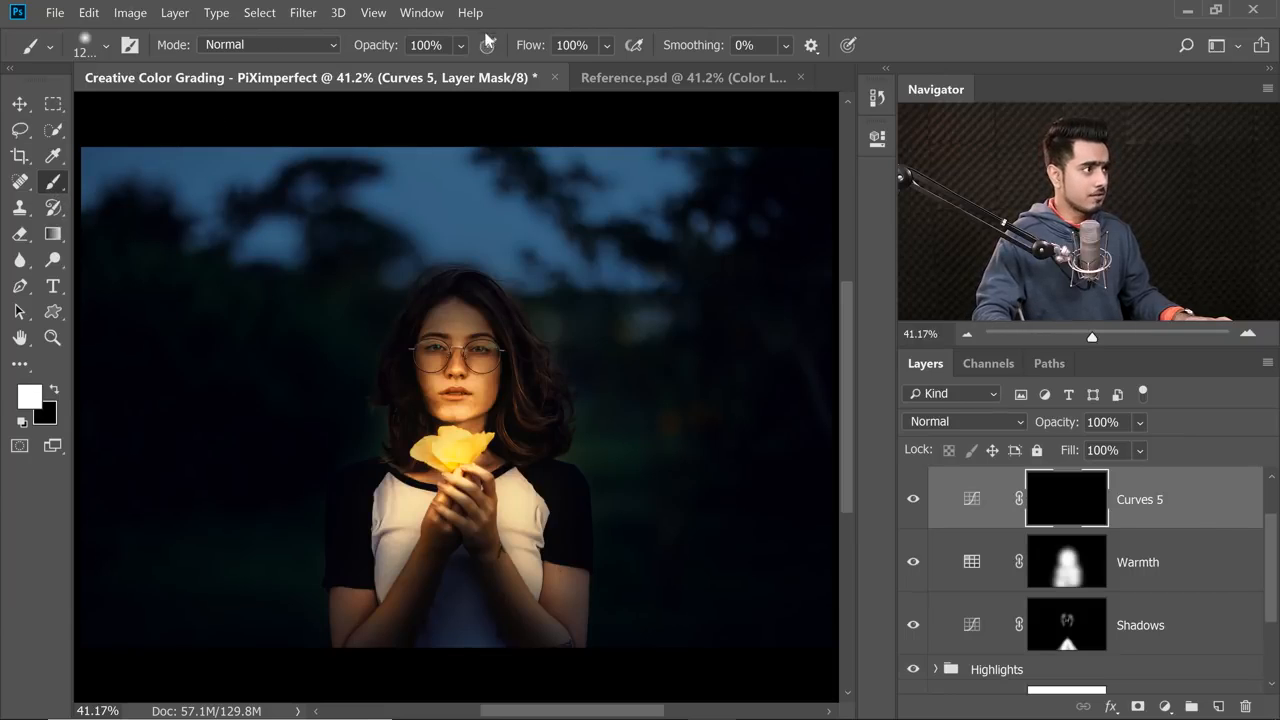
left_click(105, 46)
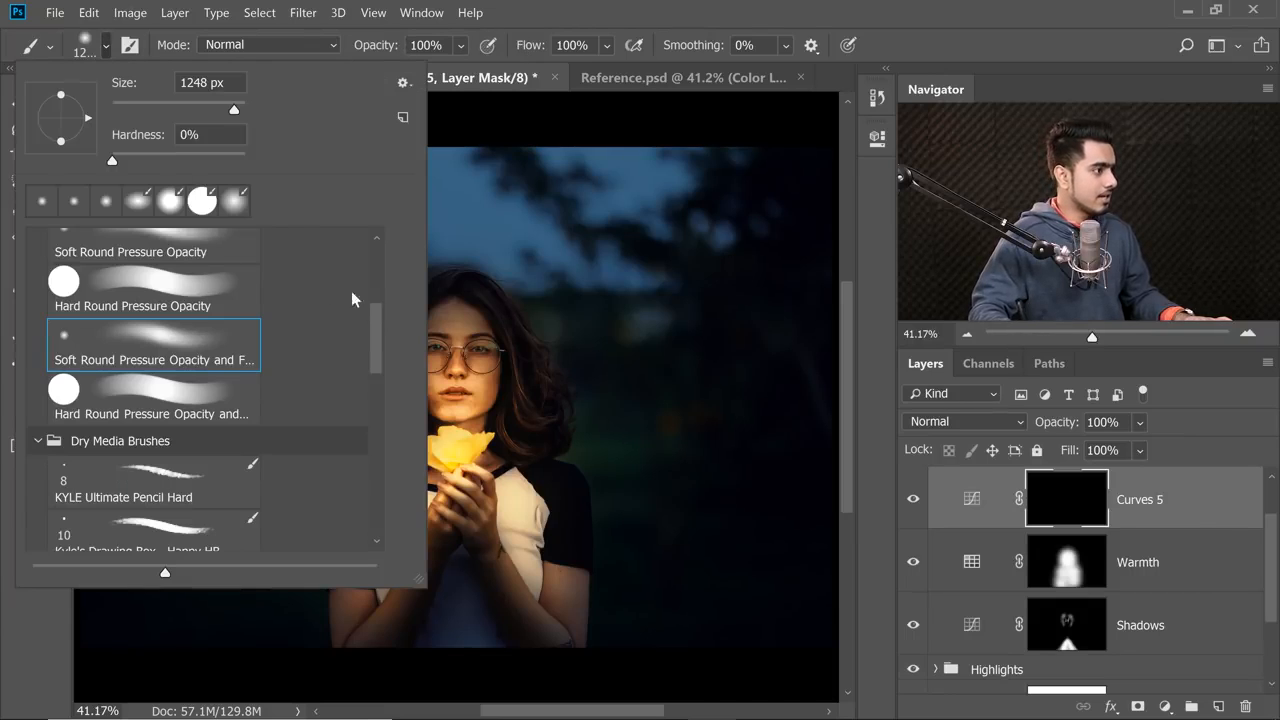
left_click_drag(379, 295, 376, 228)
left_click(201, 283)
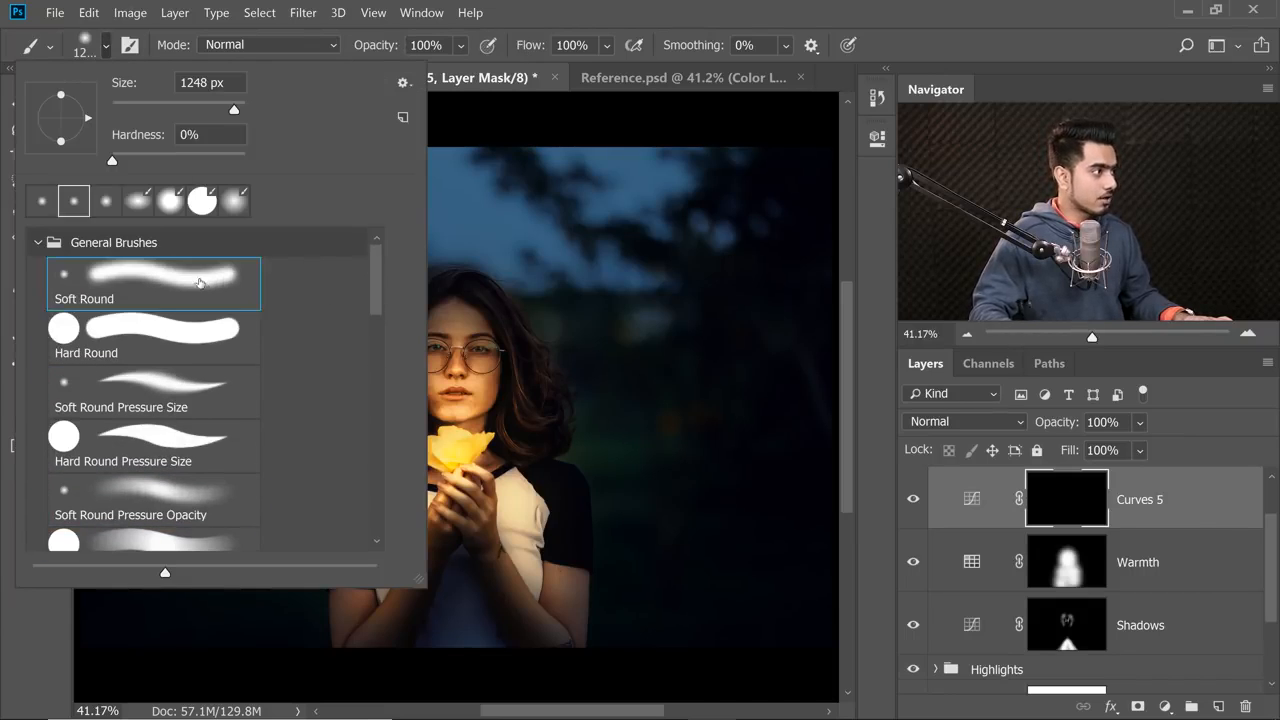
left_click(100, 44)
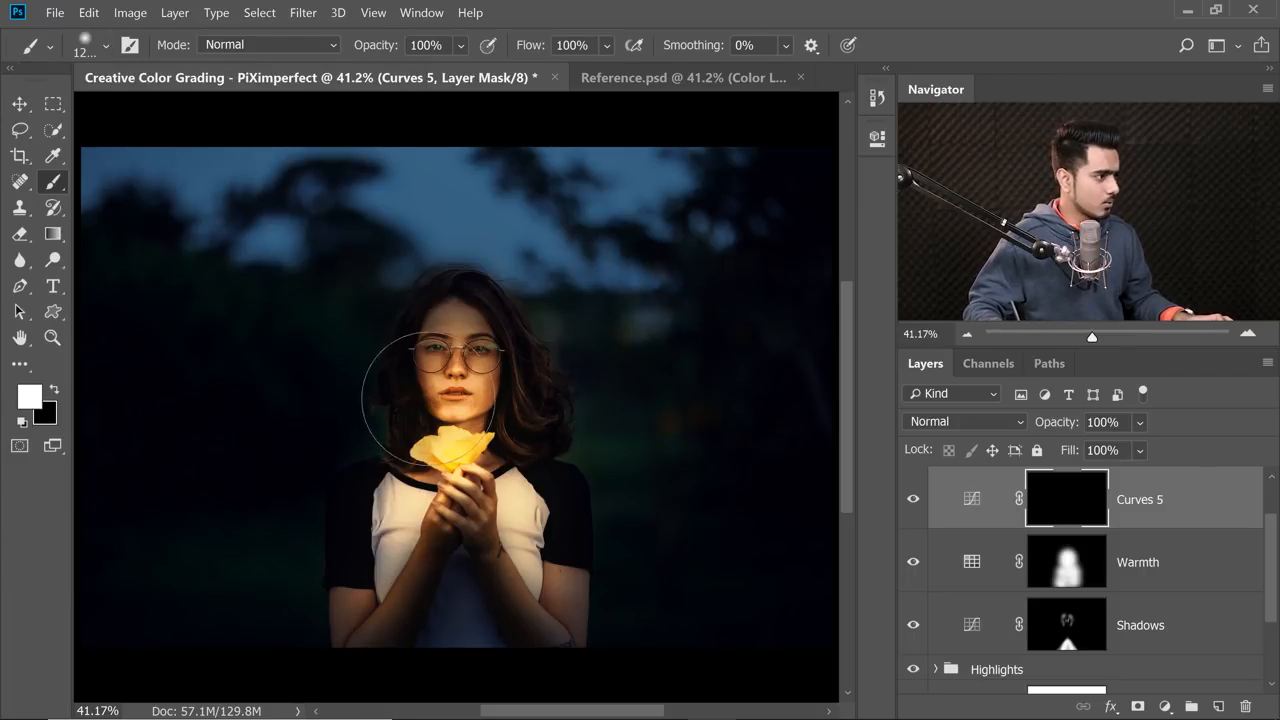
Enlarge the brush, dab white over the flower and hands on the Curves 5 mask, and compare with the layer hidden.
mouse_move(410, 402)
left_mouse_down()
mouse_move(483, 397)
mouse_move(446, 450)
mouse_move(500, 450)
left_mouse_up()
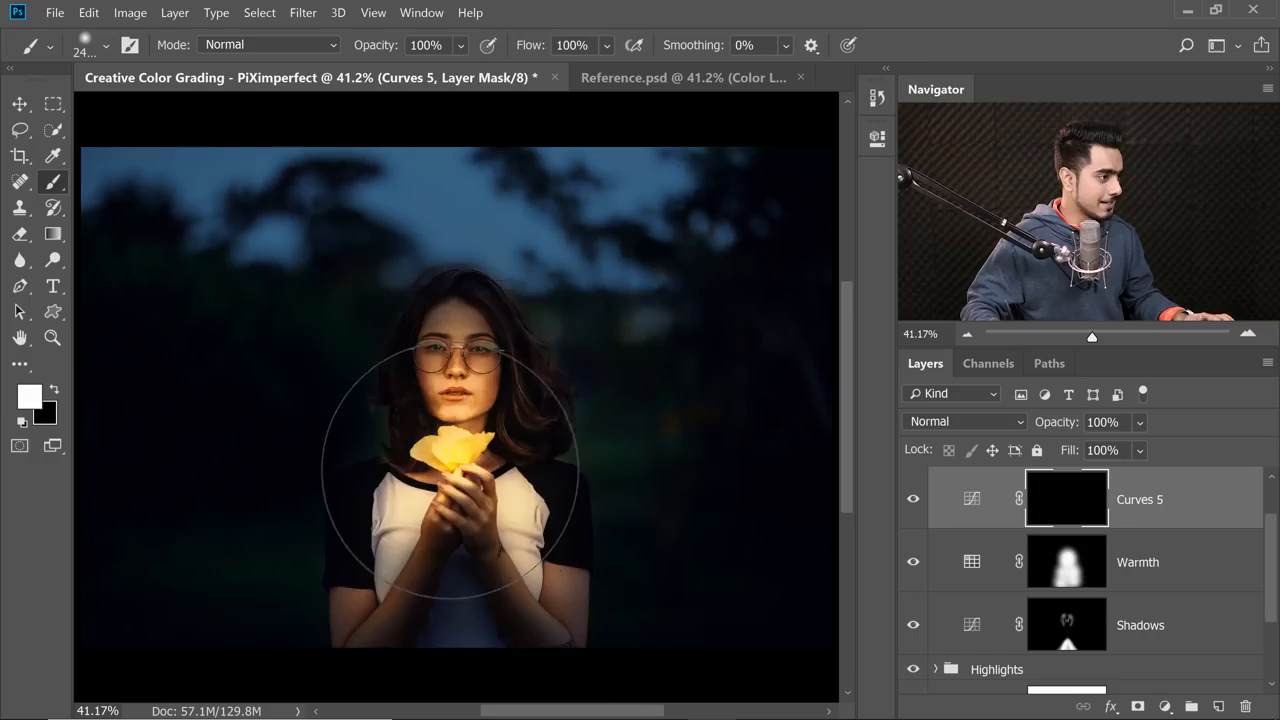
mouse_move(472, 465)
left_mouse_down()
mouse_move(500, 465)
mouse_move(436, 457)
left_mouse_up()
left_click(440, 455)
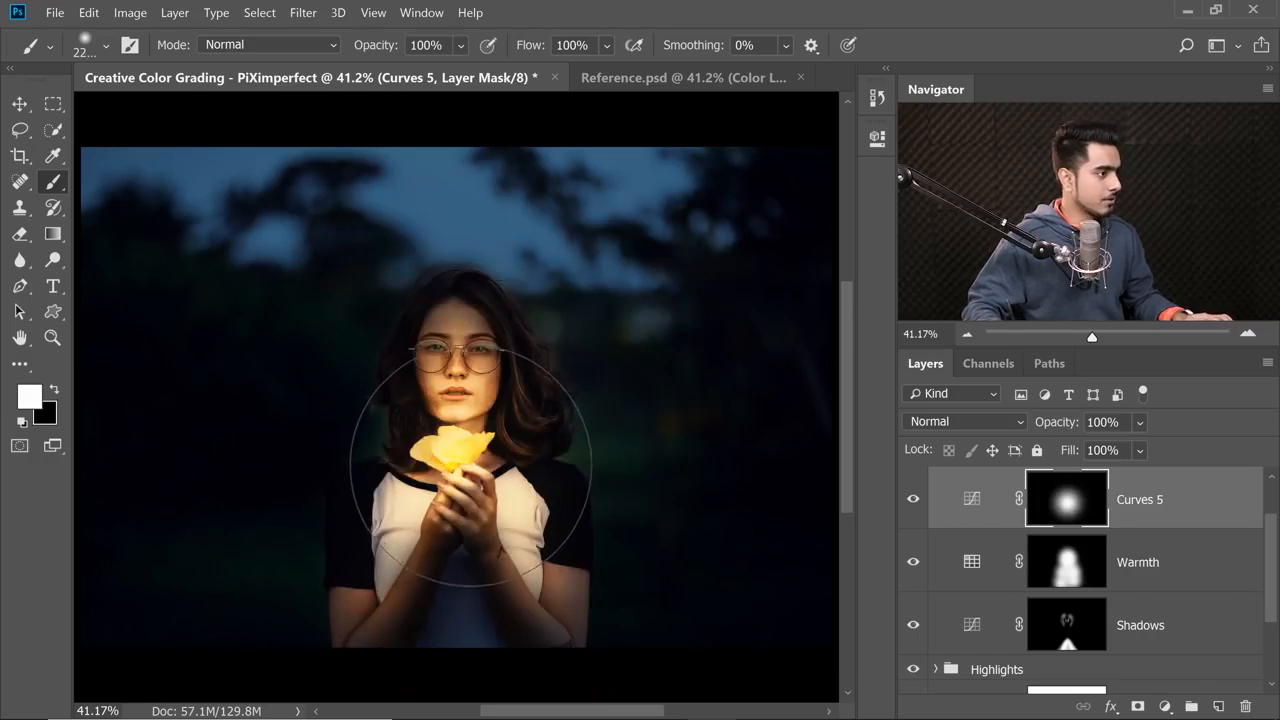
left_click(910, 502)
left_click(910, 502)
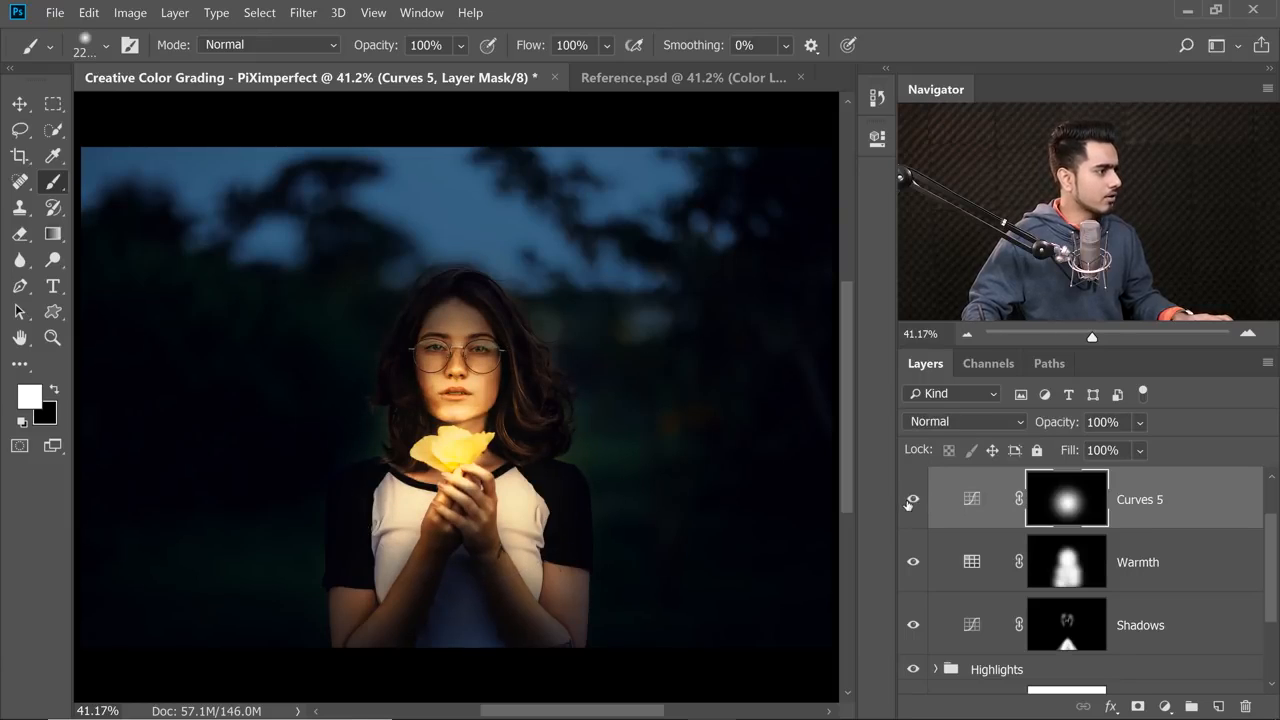
left_click(910, 502)
left_click(910, 502)
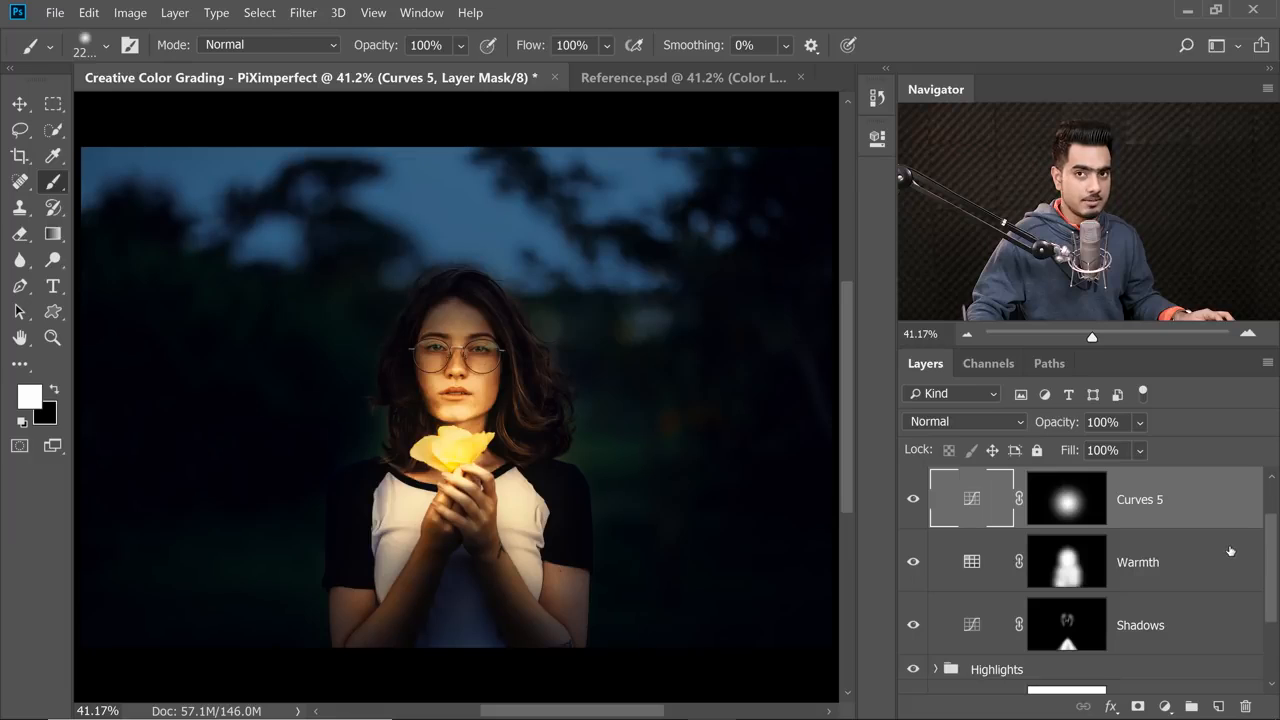
Split the Underlying Layer black Blend If slider of Curves 5 to 0 / 197 and compare with the layer hidden.
key("h")
double_click(1188, 522)
left_click_drag(744, 130, 958, 178)
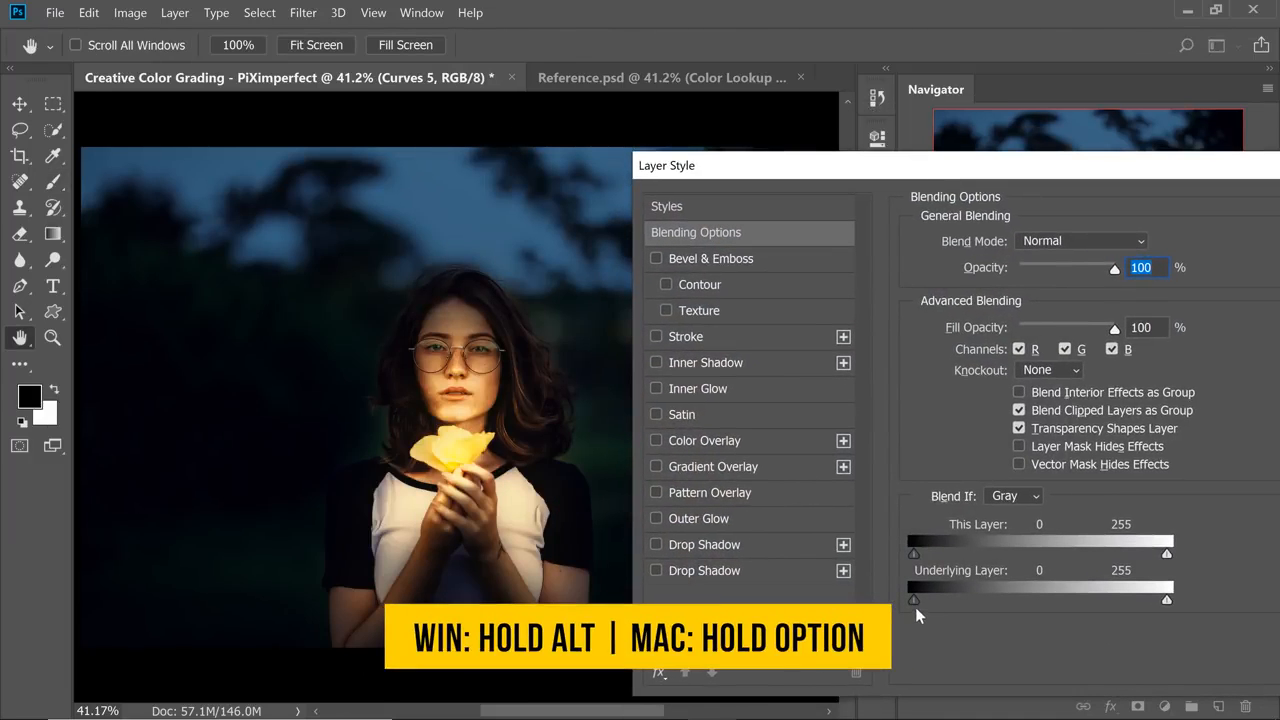
left_click_drag(914, 600, 919, 603)
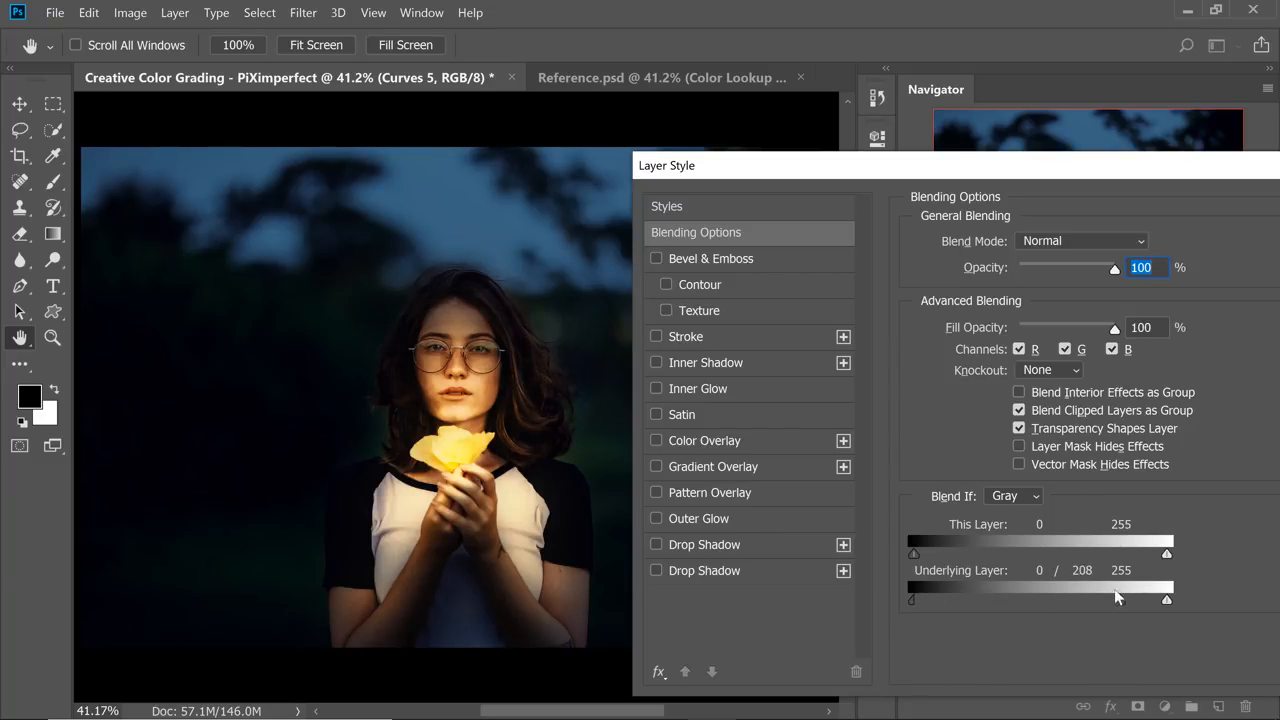
left_click_drag(1090, 170, 861, 151)
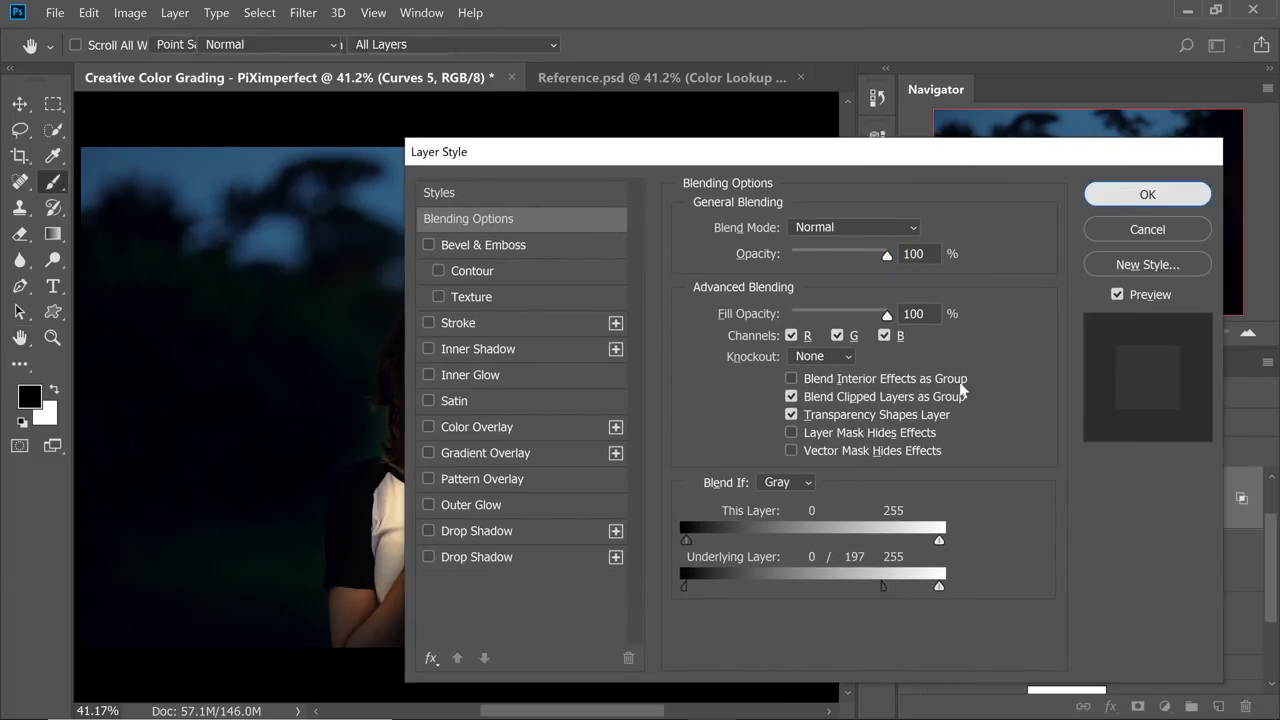
left_click(1183, 194)
left_click(913, 499)
left_click(913, 500)
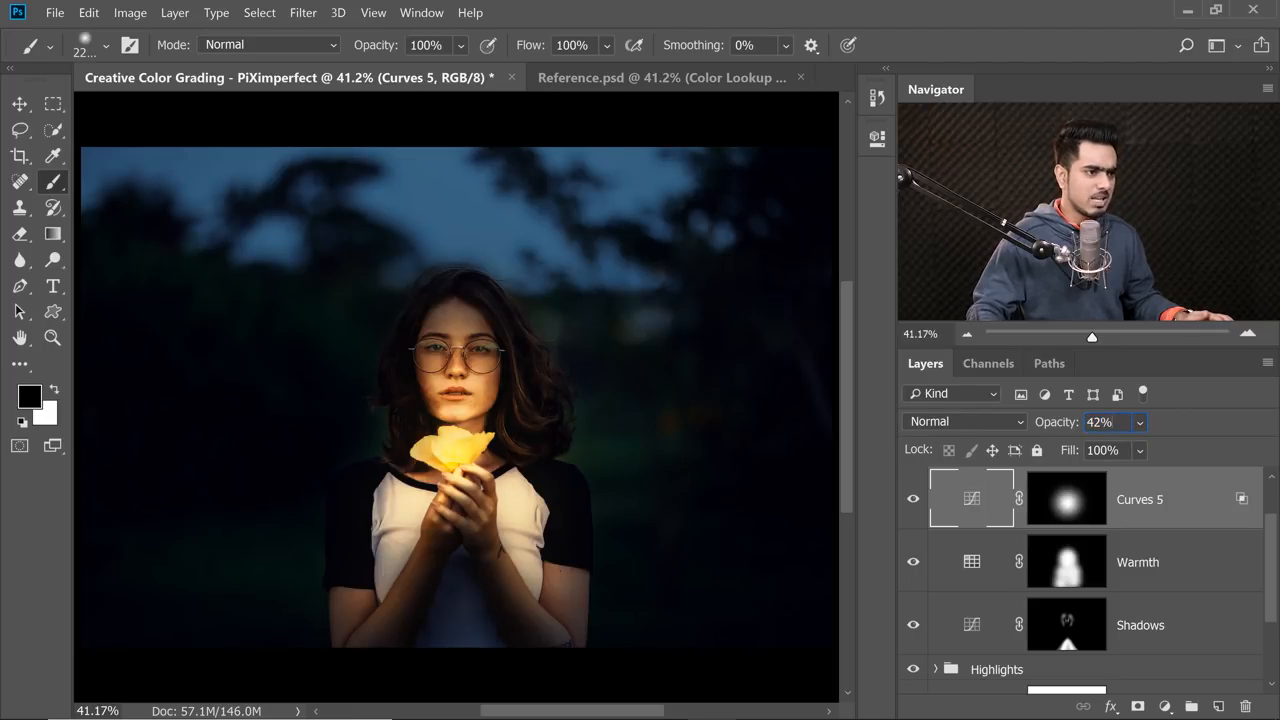
Set the Curves 5 layer's opacity to 30% and rename the layer Adjust.
left_click_drag(1056, 421, 1058, 420)
type("30")
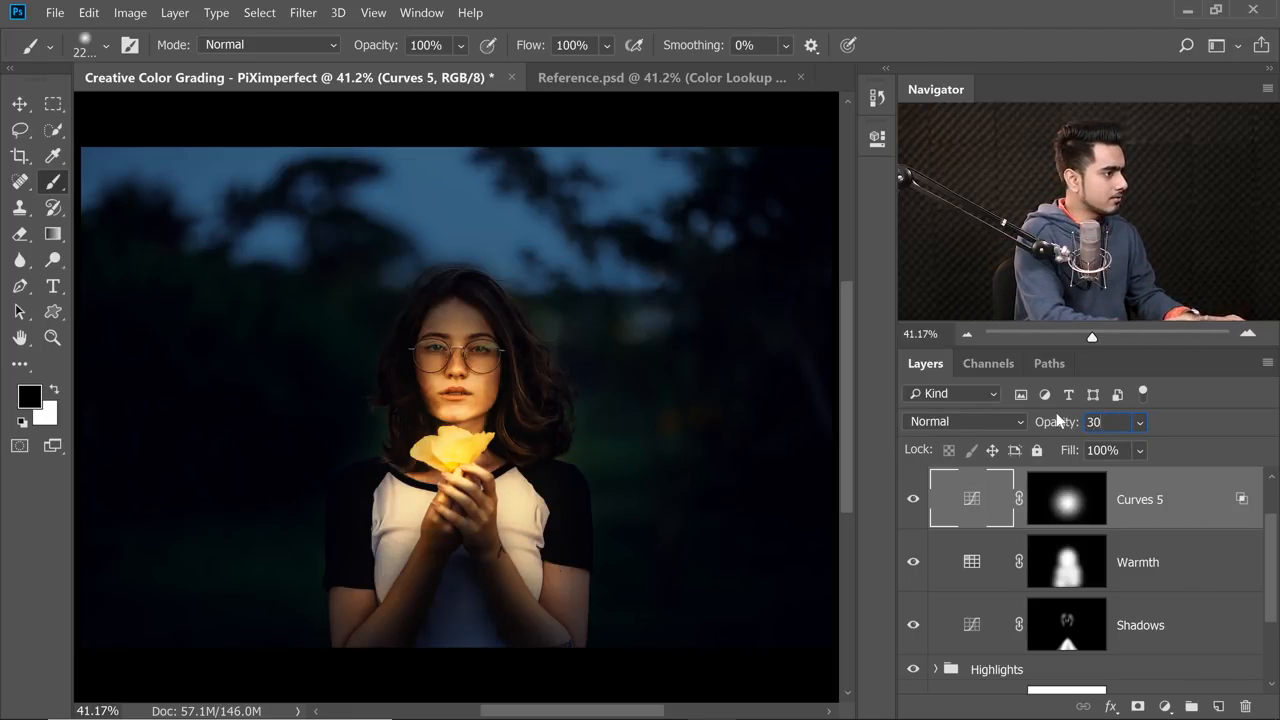
key("Return")
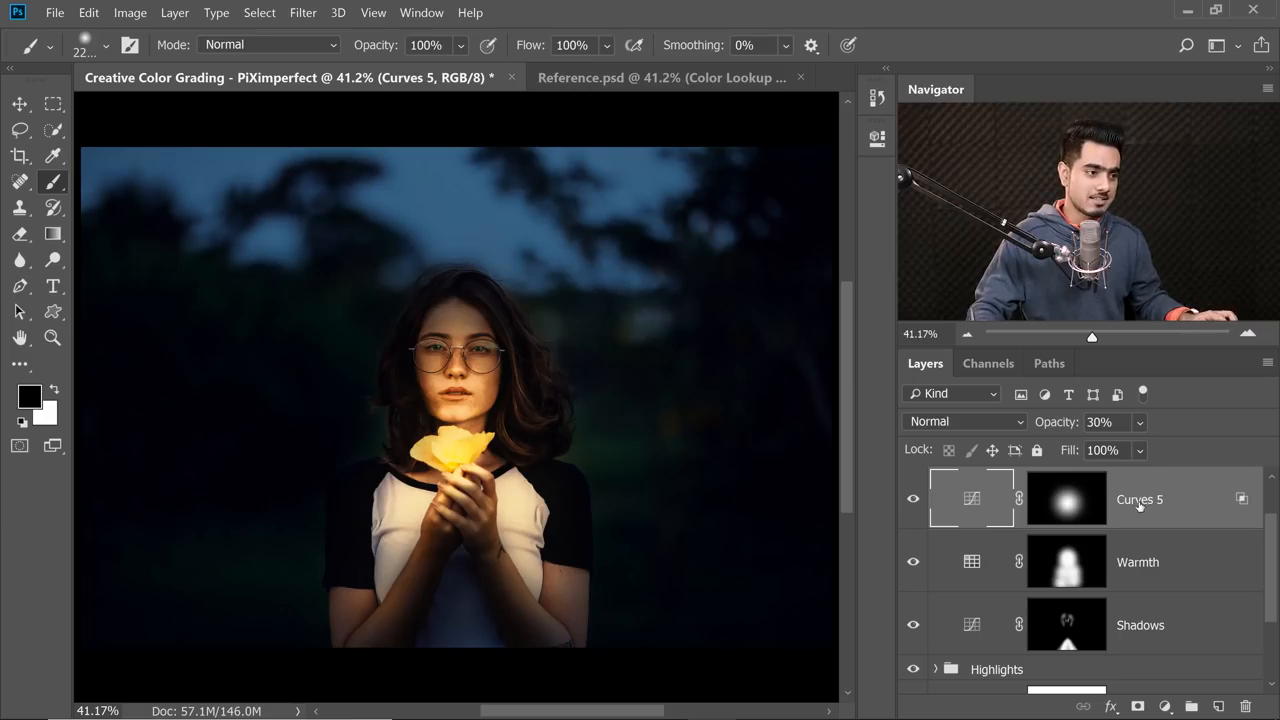
double_click(1139, 500)
type("Adjust")
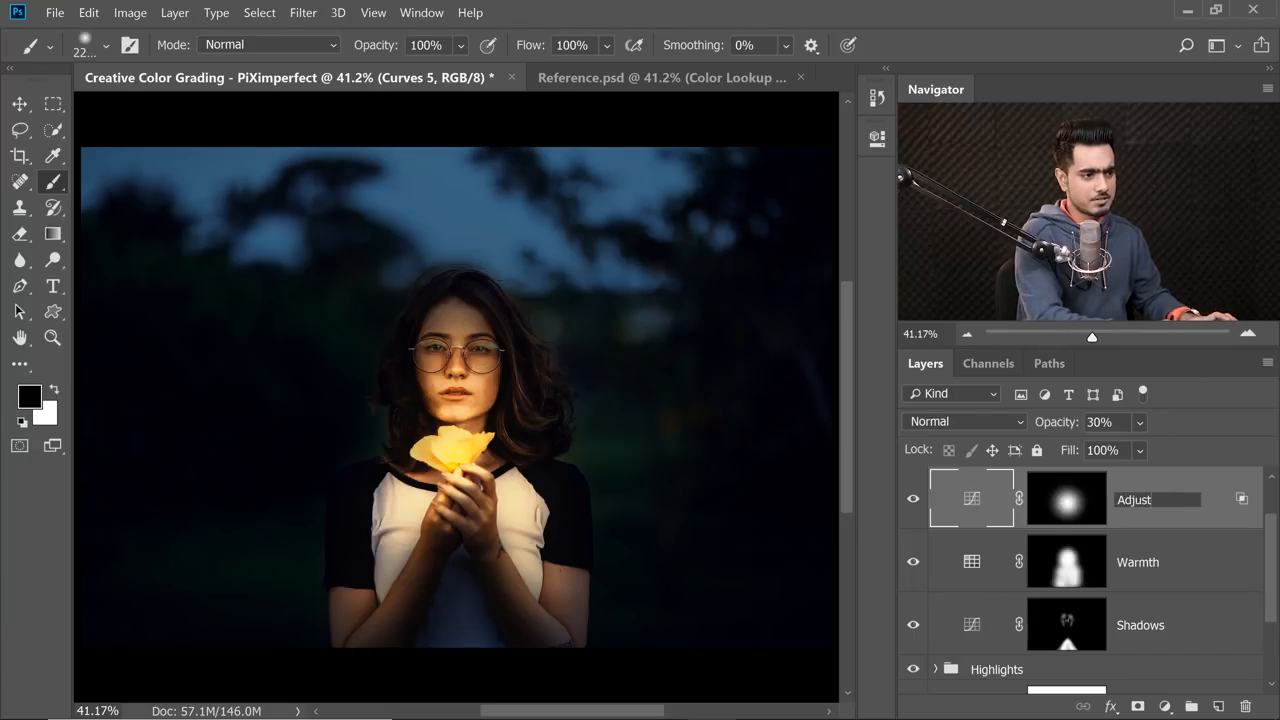
key("Return")
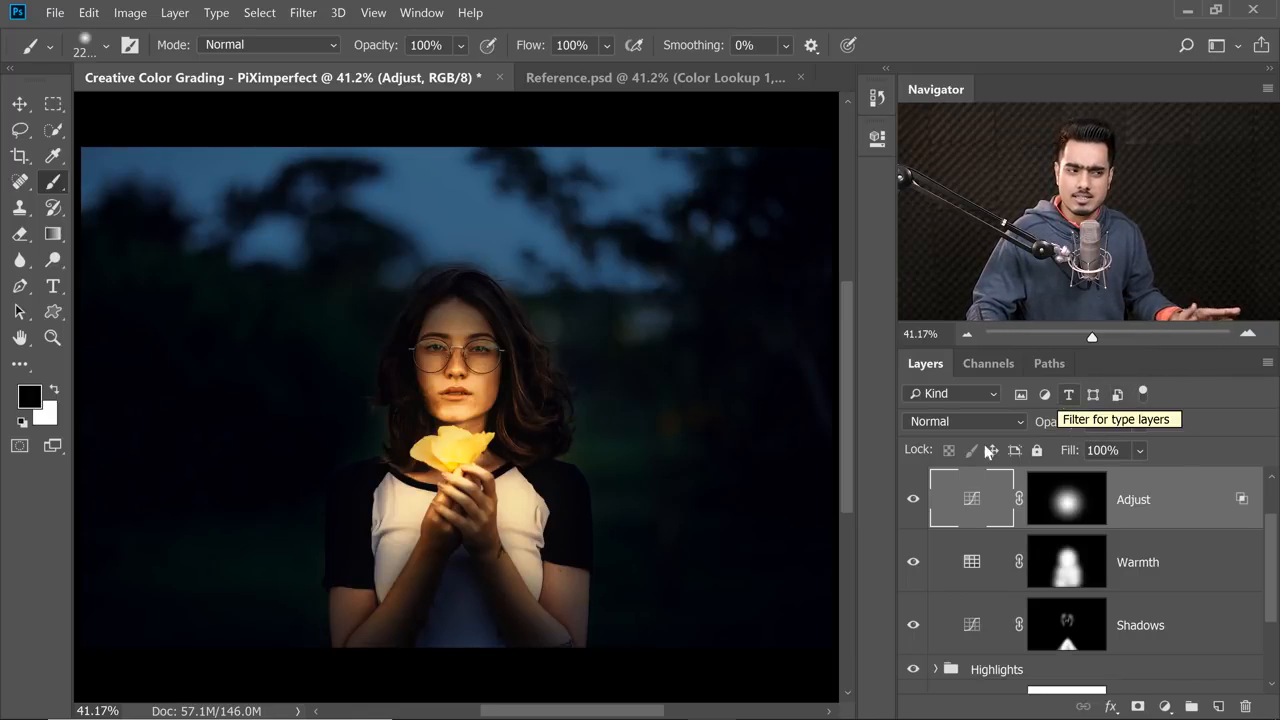
Create a new blank layer directly above the Background layer.
left_click_drag(1268, 557, 1264, 620)
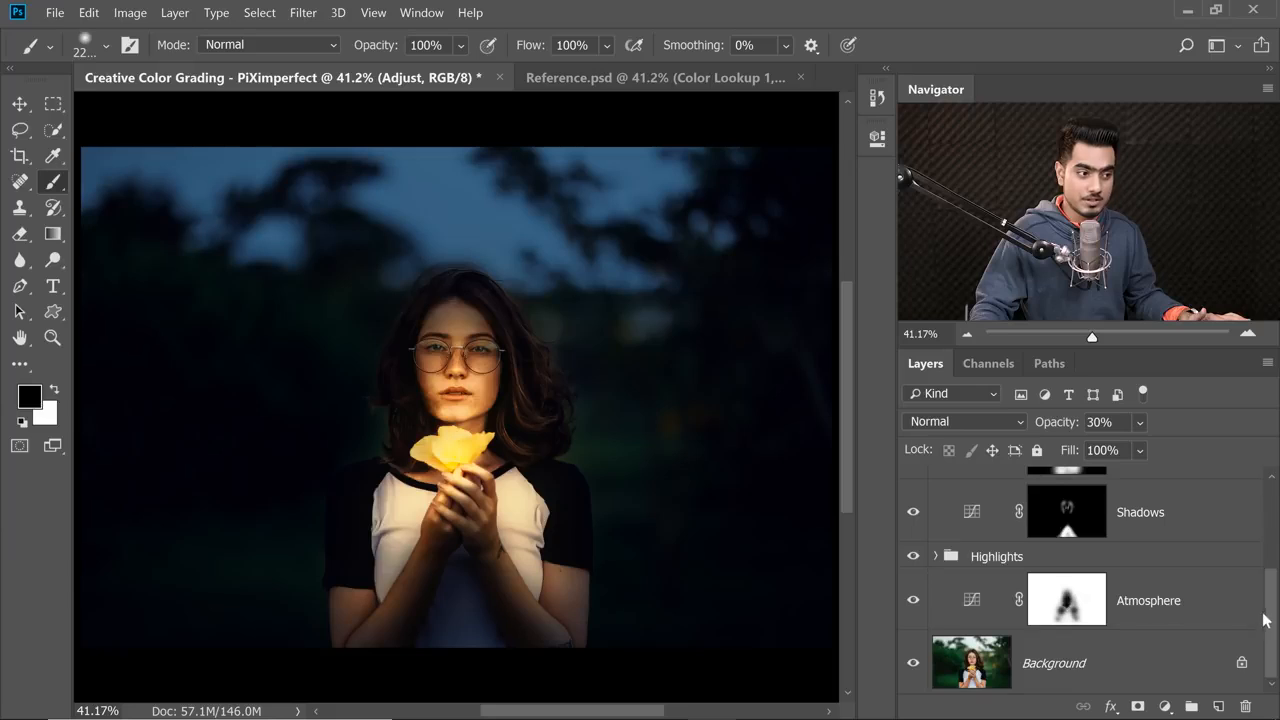
left_click(1067, 662)
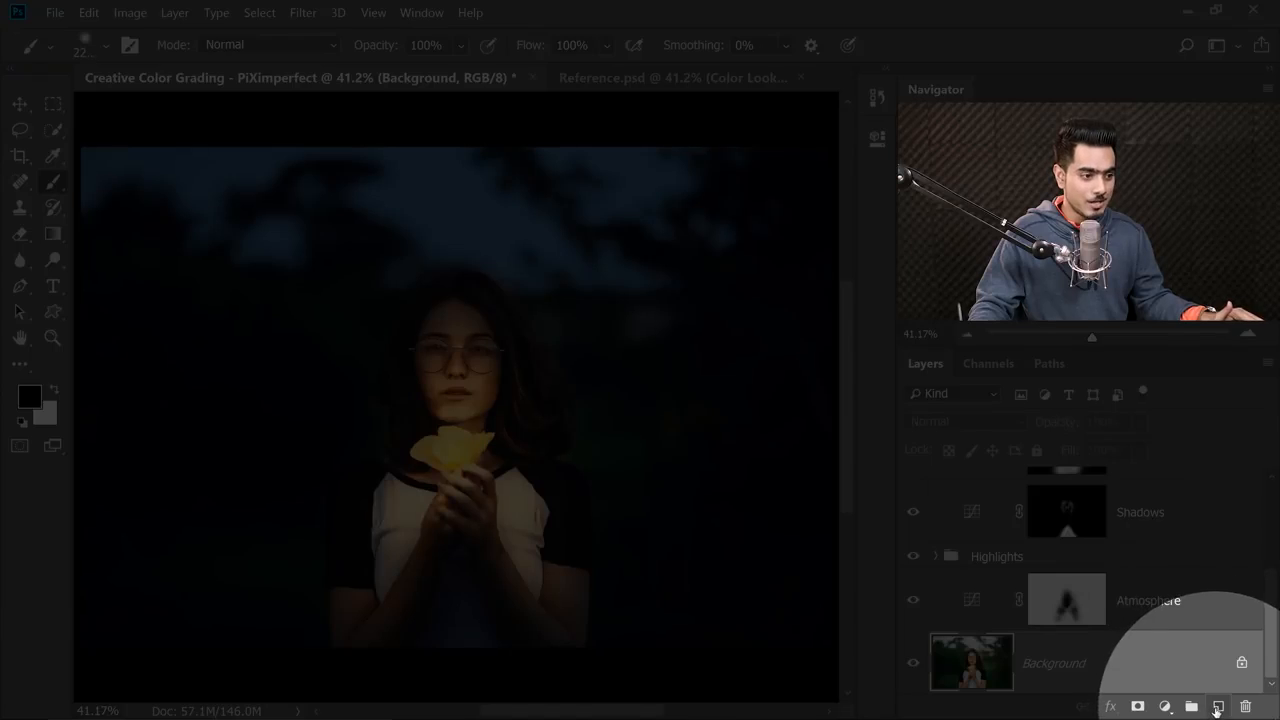
left_click(1218, 706)
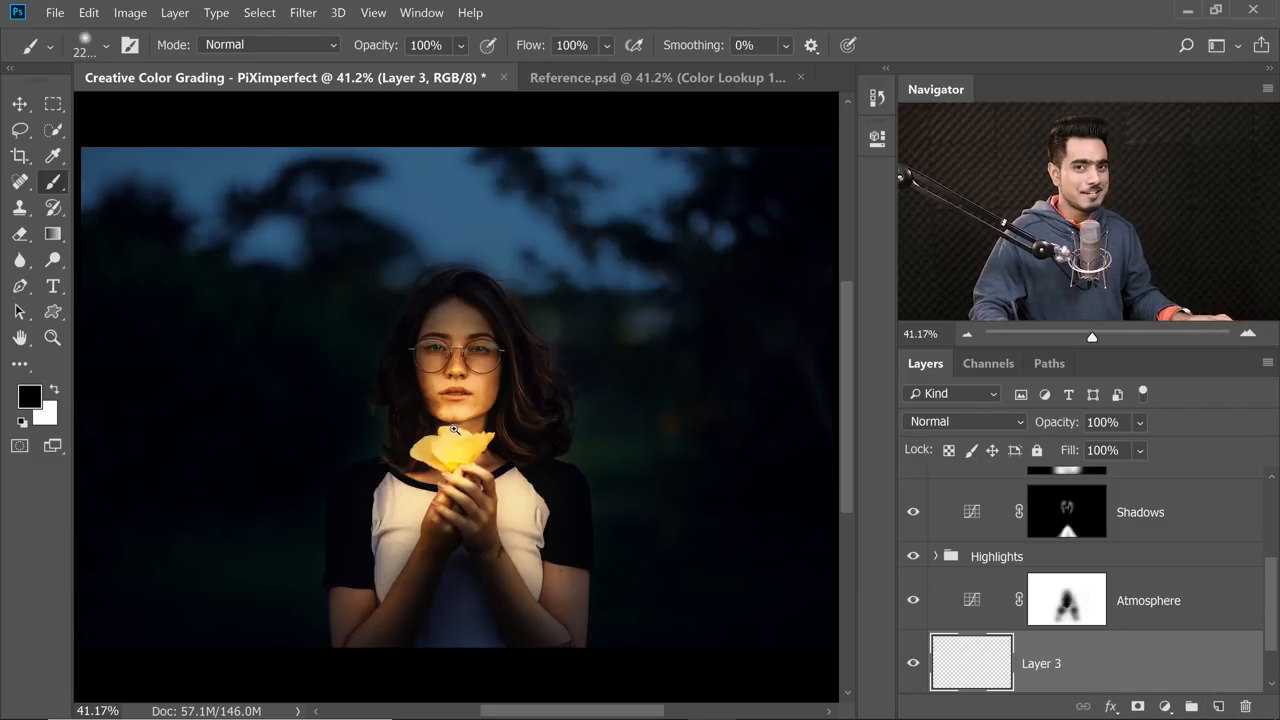
Dab white onto the centre of the flower on Layer 3 with a soft round brush, reducing the size to 272 px.
left_click_drag(457, 428, 479, 430)
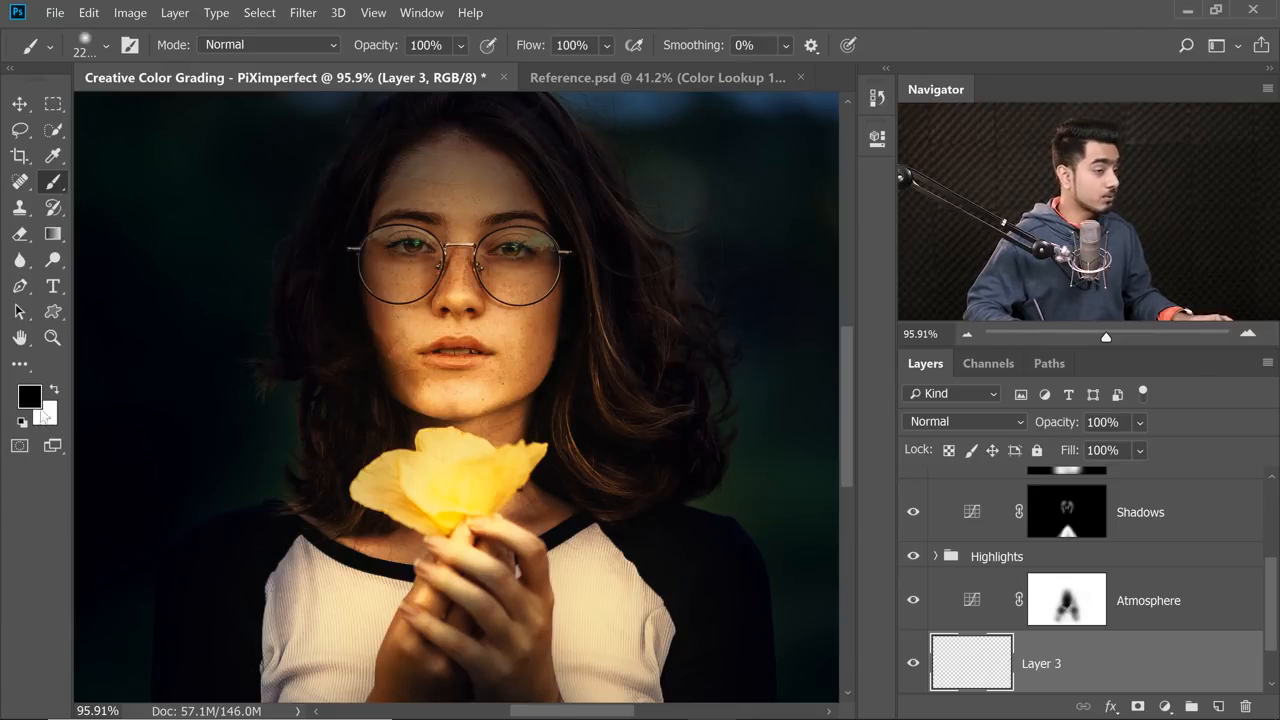
left_click_drag(466, 413, 190, 363)
left_click_drag(510, 461, 330, 433)
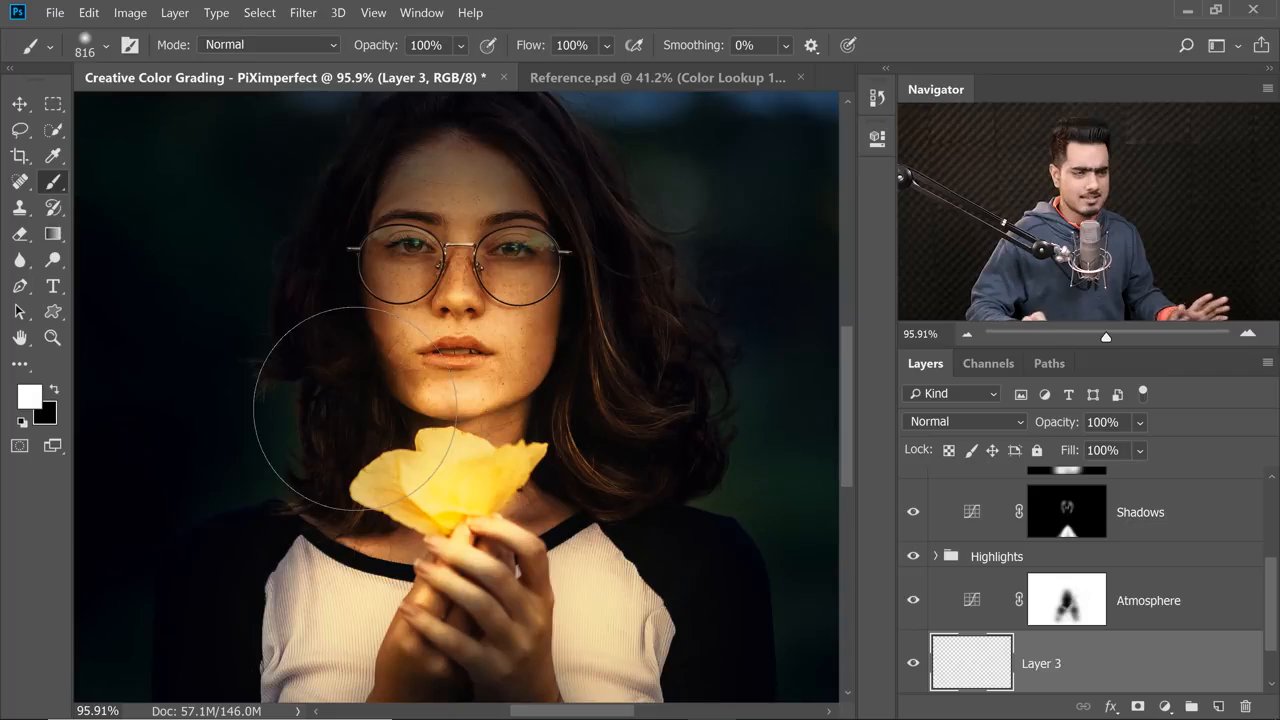
left_click_drag(395, 286, 350, 335)
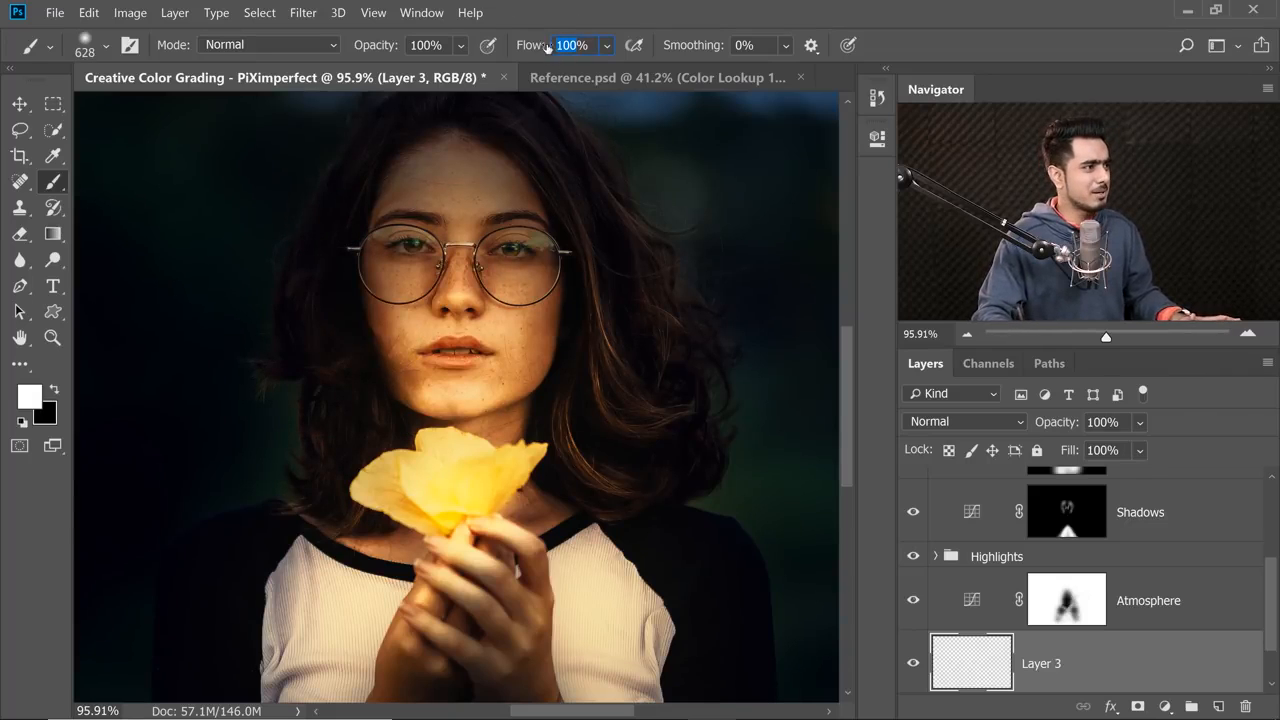
left_click_drag(385, 469, 316, 464)
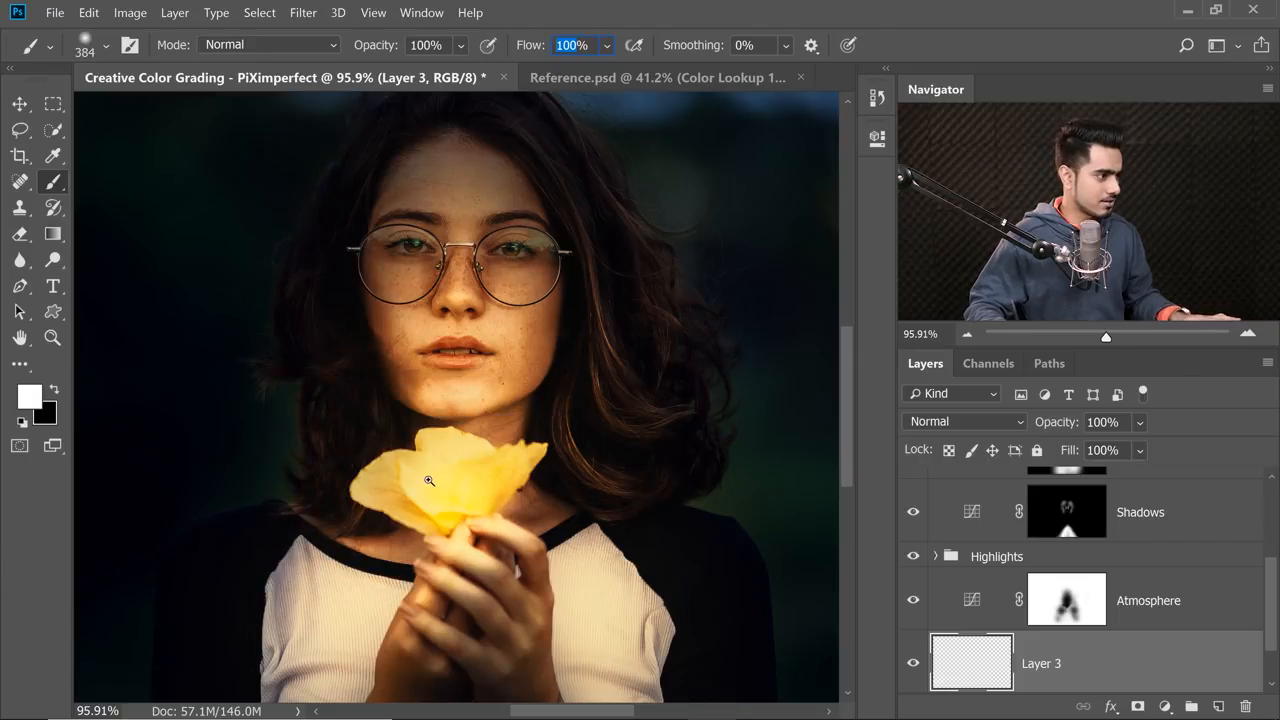
left_click_drag(428, 477, 465, 468)
left_click(469, 472)
key("ctrl+z")
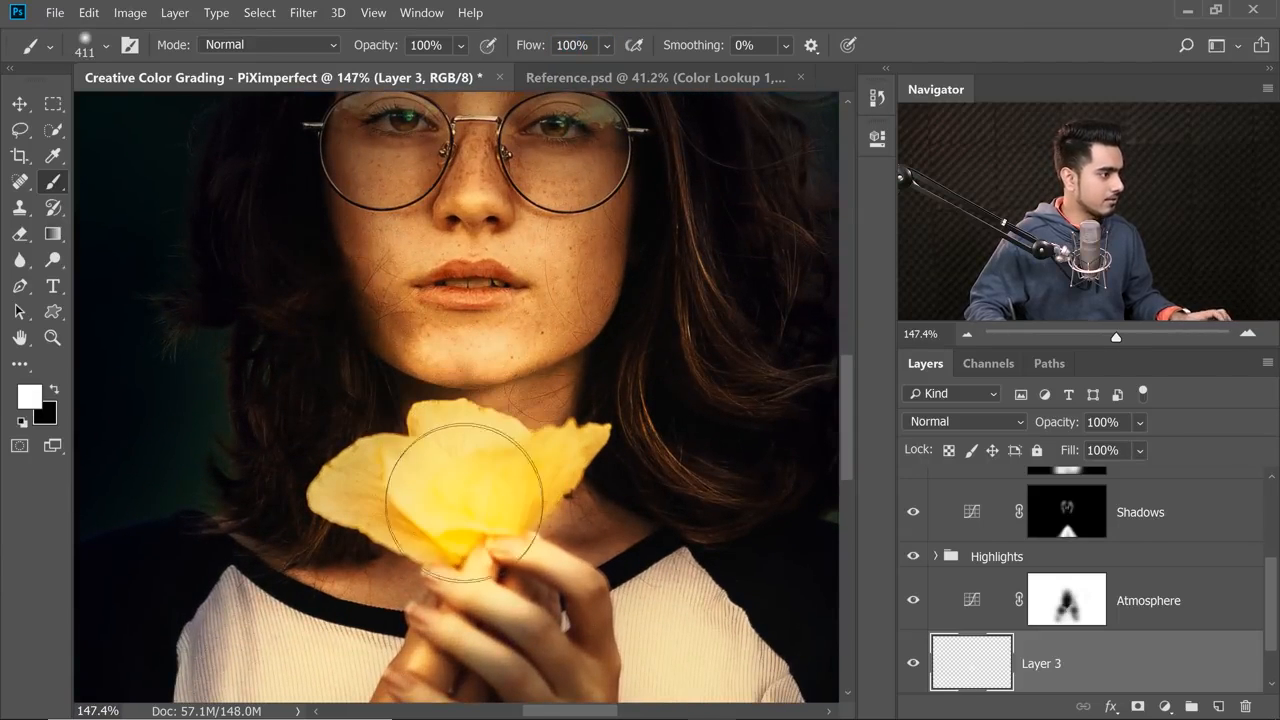
left_click(463, 471)
left_click_drag(437, 488, 387, 488)
left_click(429, 488)
scroll(400, 531, "down", 4, "alt")
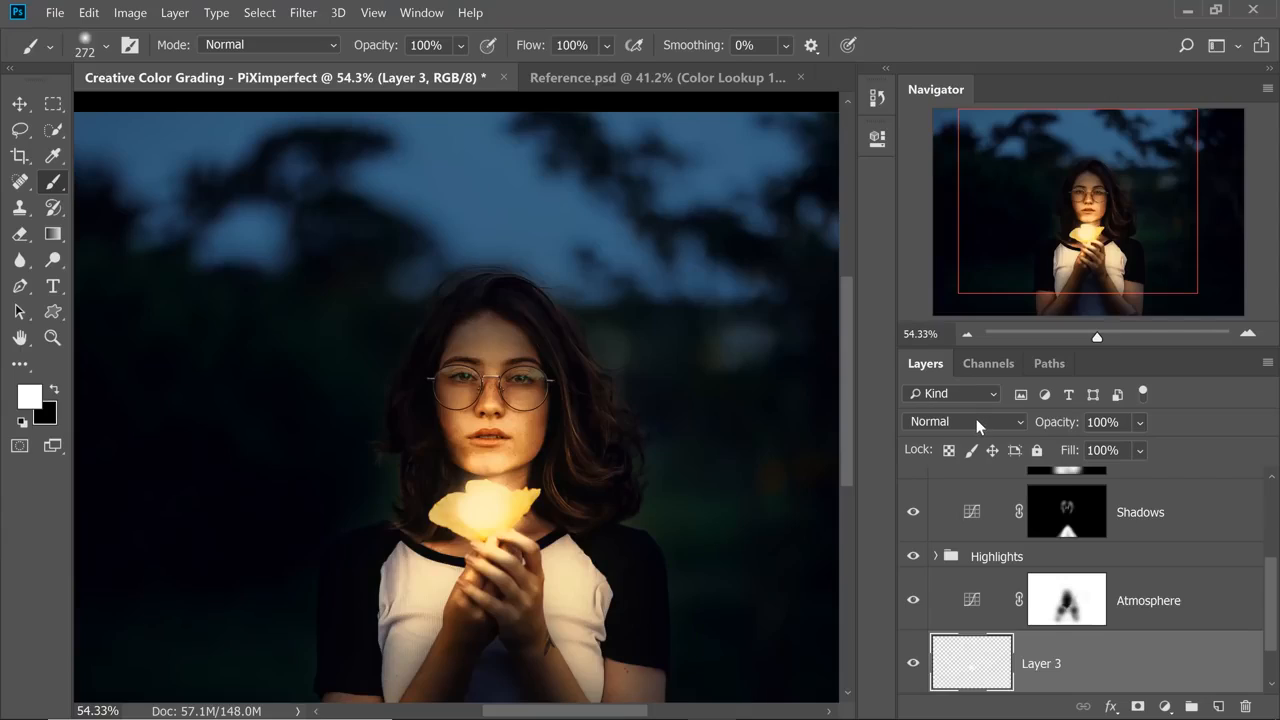
Set Layer 3's blend mode to Color Dodge and turn off Transparency Shapes Layer in its blending options.
left_click(976, 422)
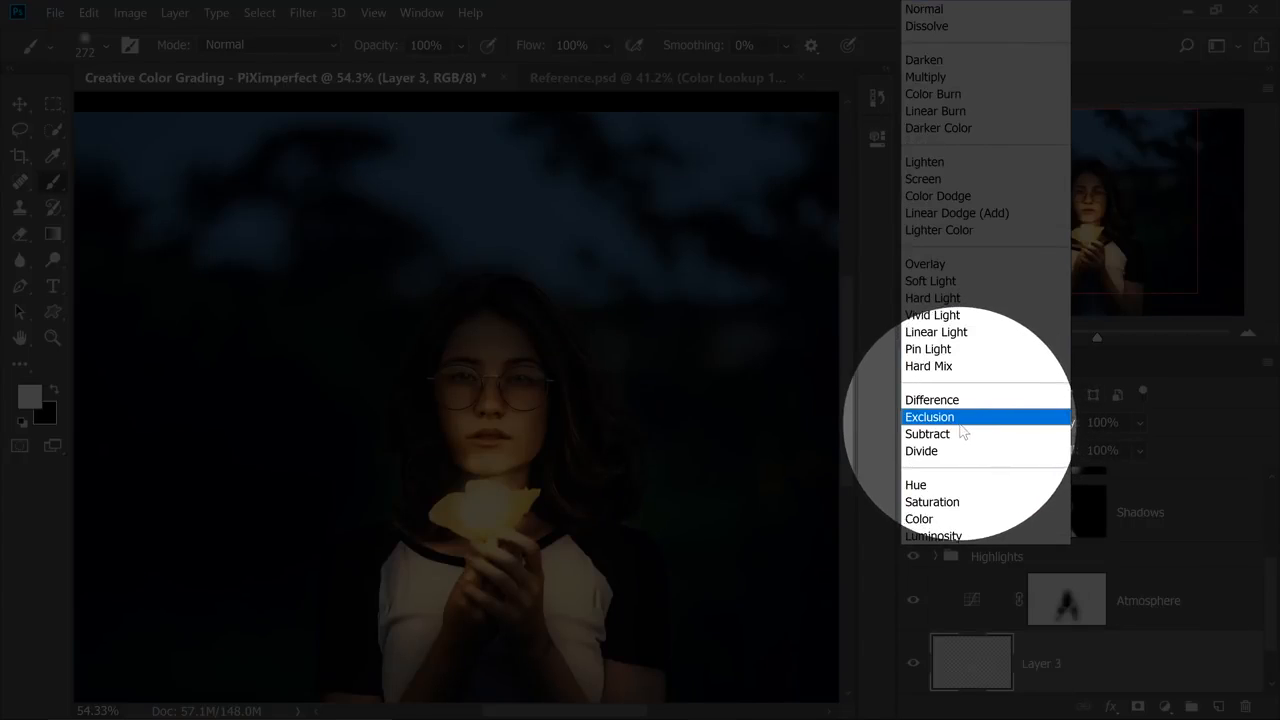
left_click(948, 196)
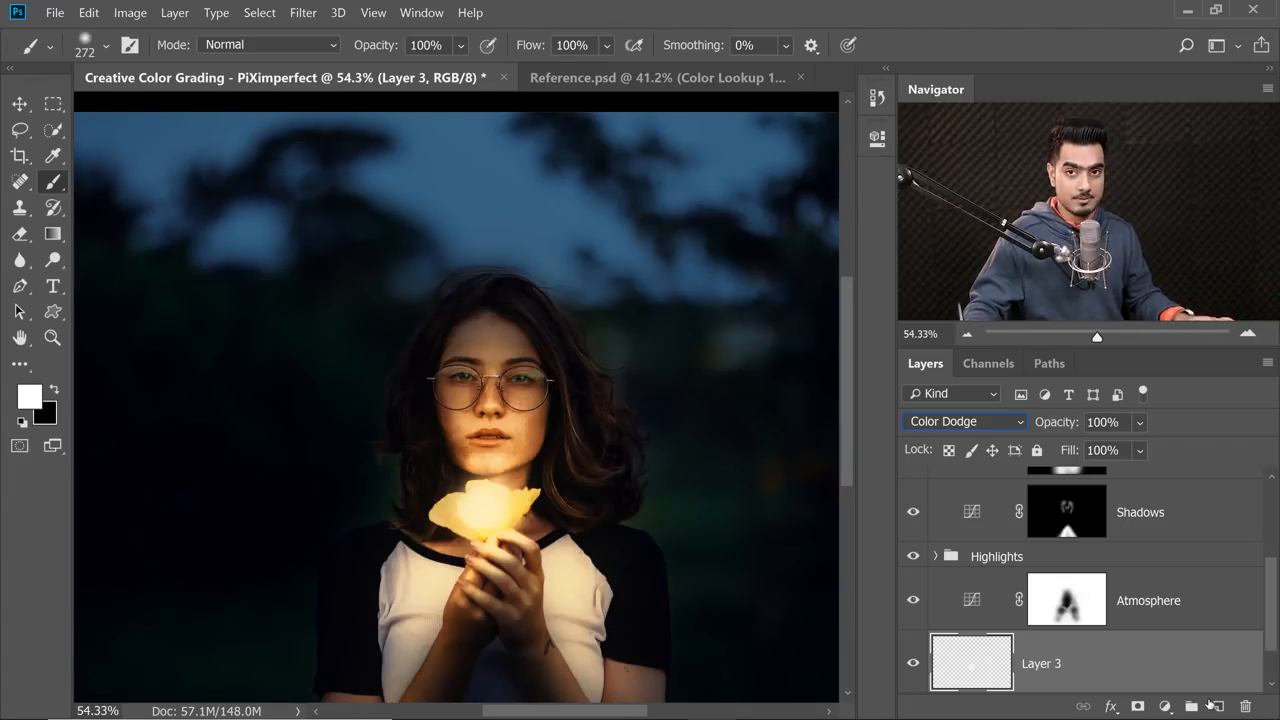
double_click(1217, 681)
left_click_drag(712, 162, 905, 150)
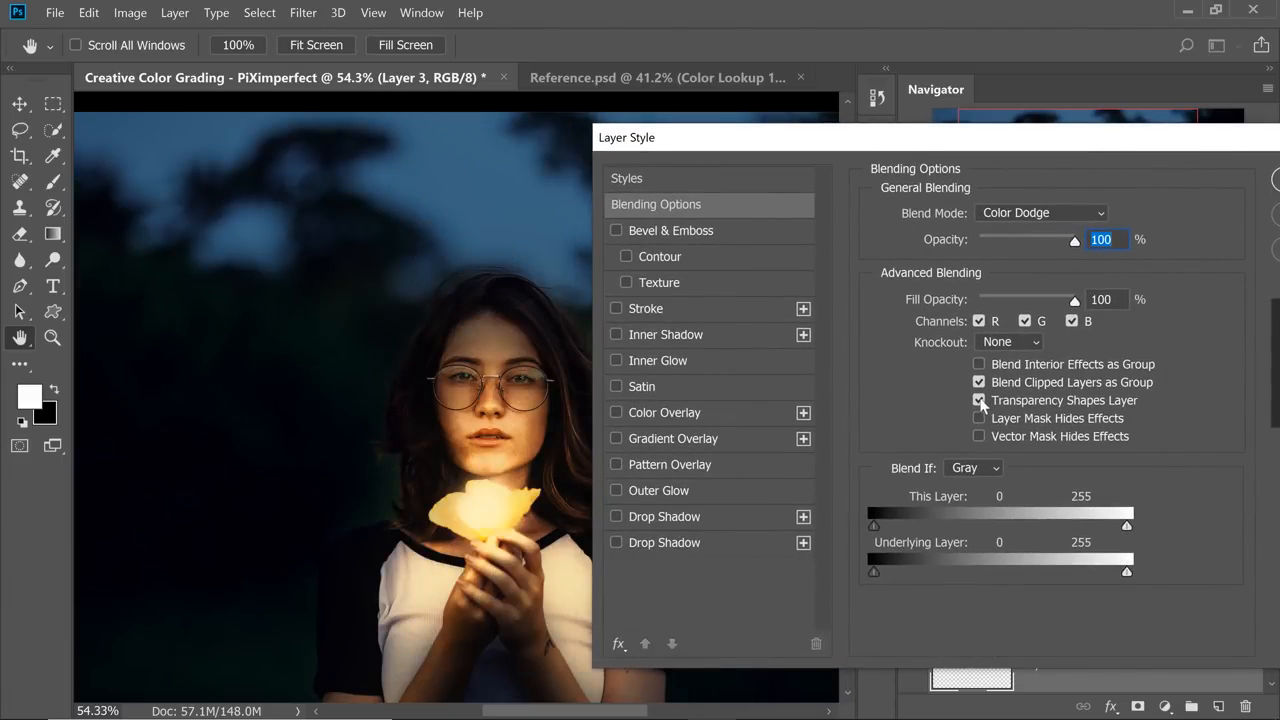
left_click(979, 400)
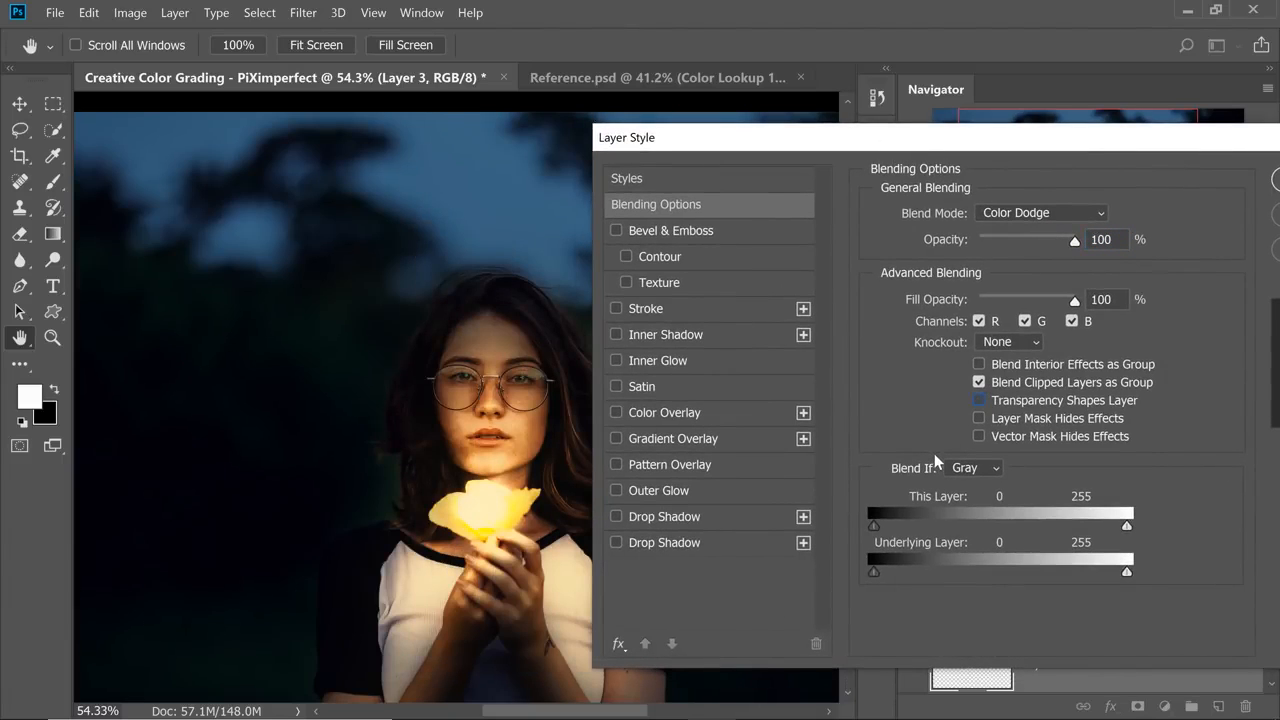
left_click_drag(1004, 139, 787, 149)
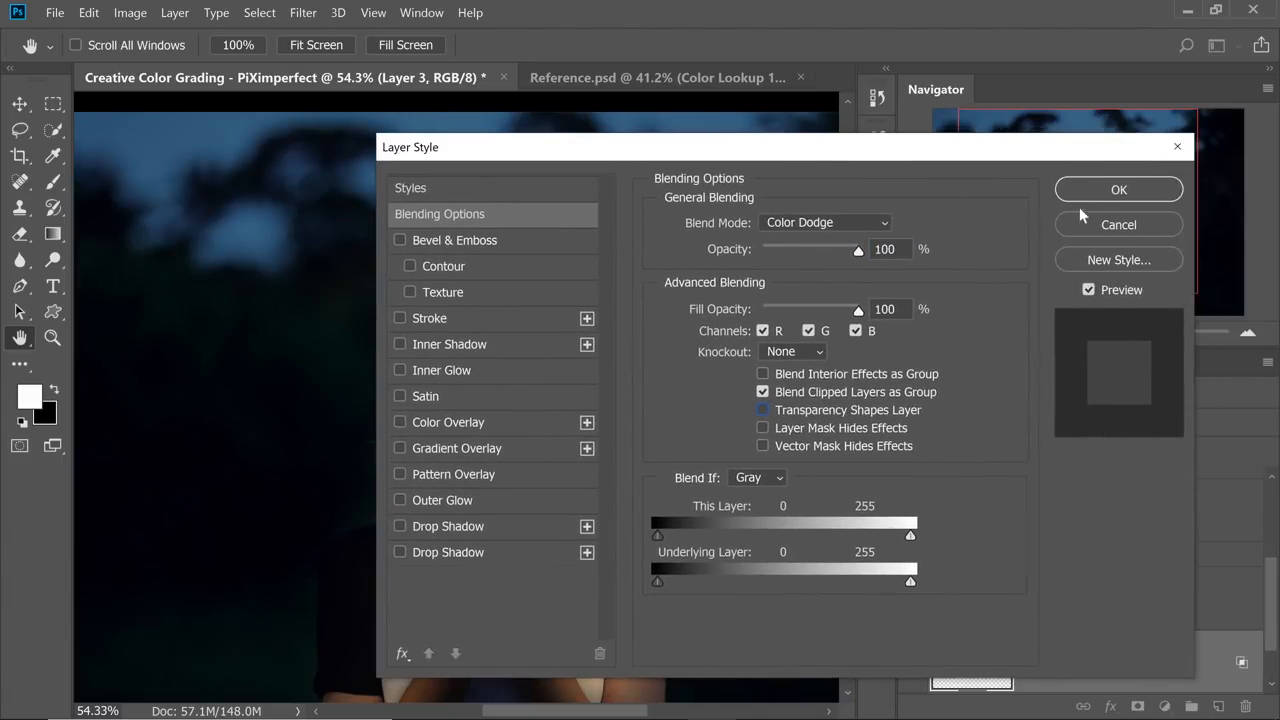
left_click(1090, 191)
key("b")
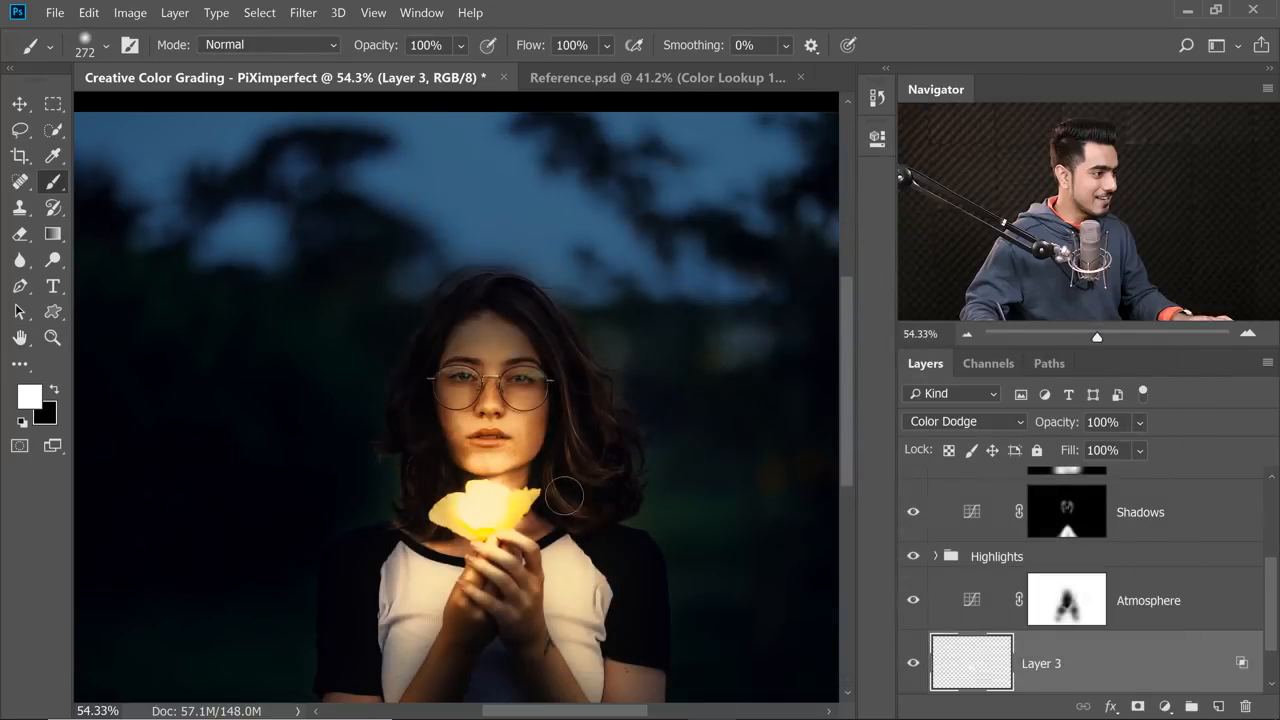
Adjust the glow's position on the flower and stretch it to about 127% width and 115% height, extending it upward.
left_click(20, 104)
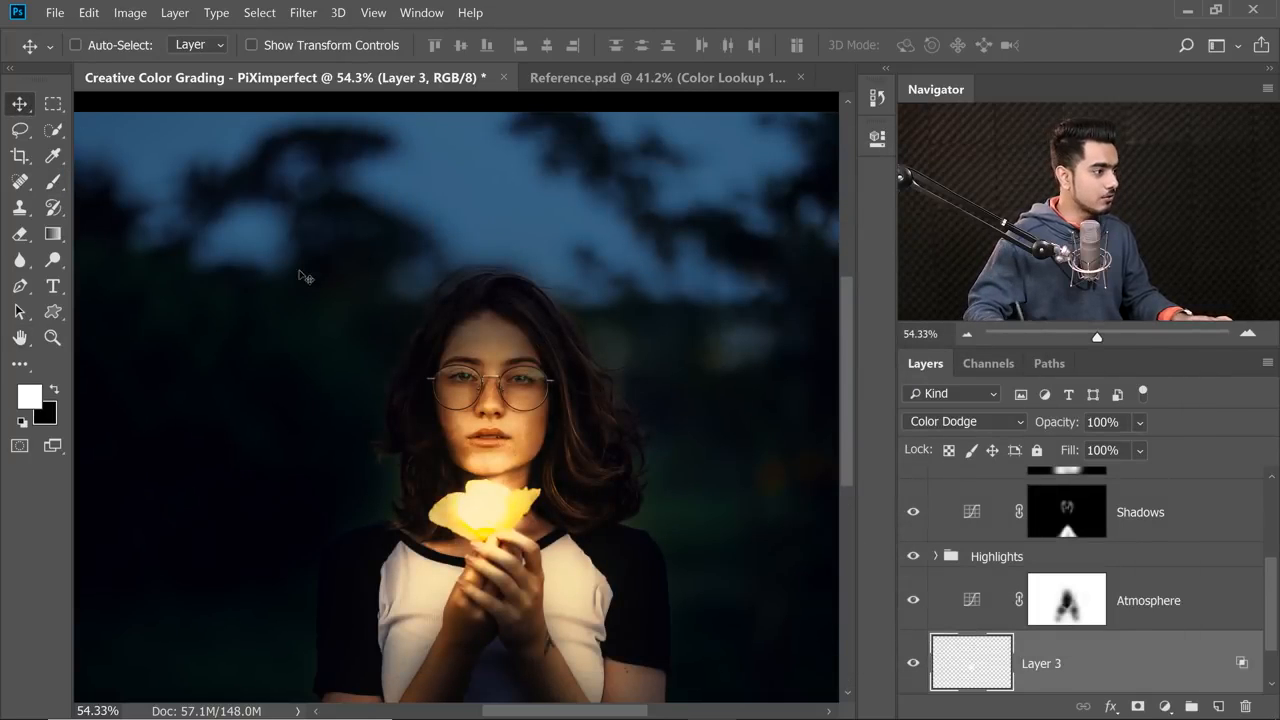
left_click_drag(491, 502, 491, 499)
scroll(491, 492, "up", 3)
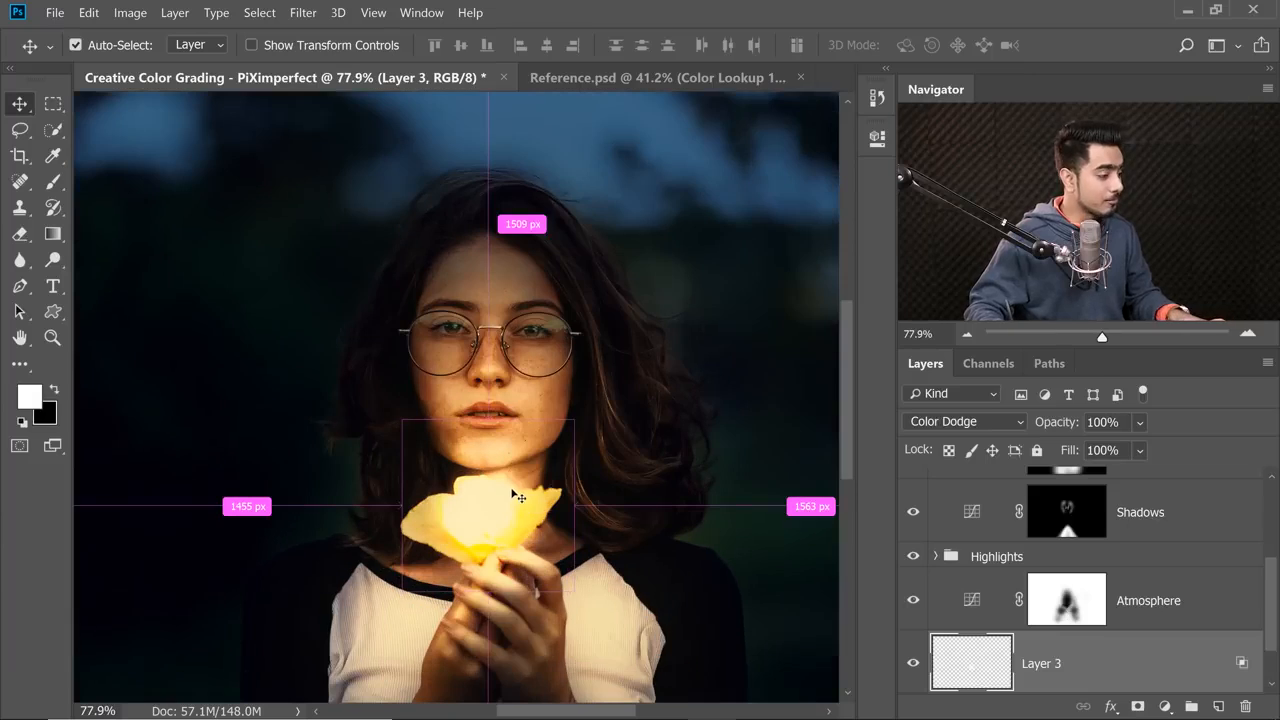
key("ctrl+t")
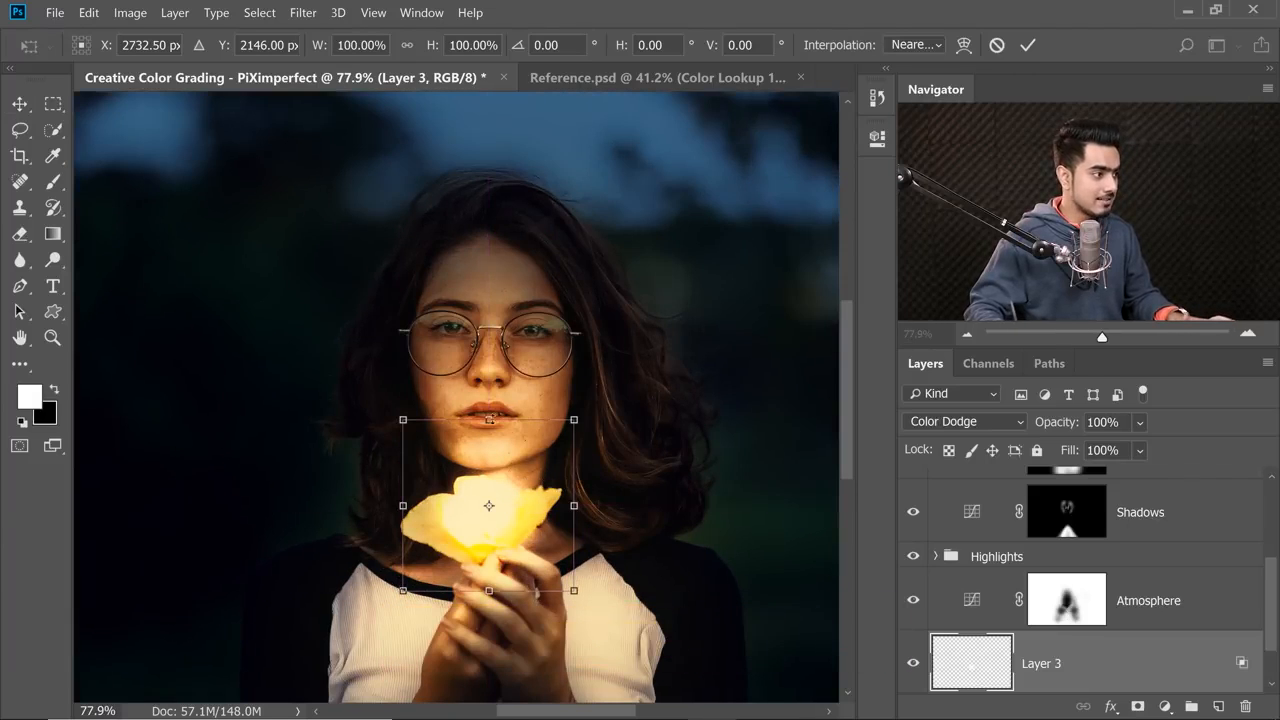
left_click_drag(489, 419, 489, 392)
left_click_drag(574, 492, 597, 492)
left_click_drag(402, 492, 379, 492)
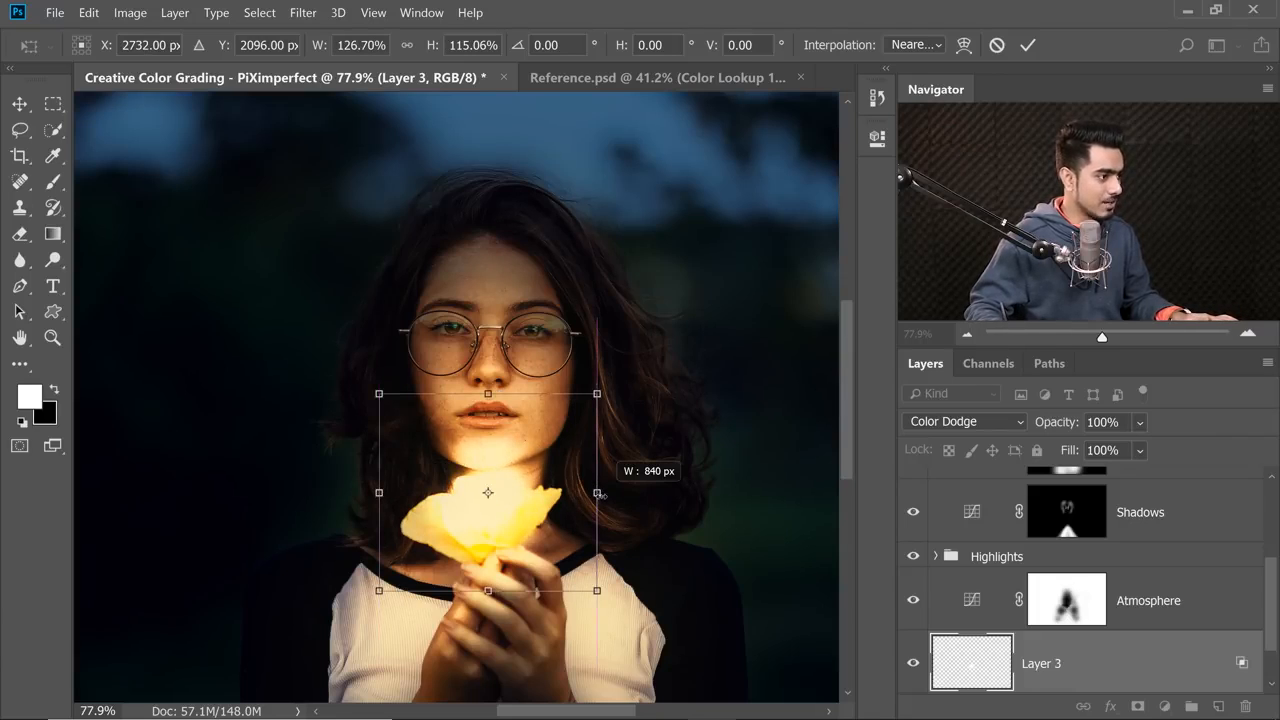
key("Return")
scroll(605, 428, "down", 3)
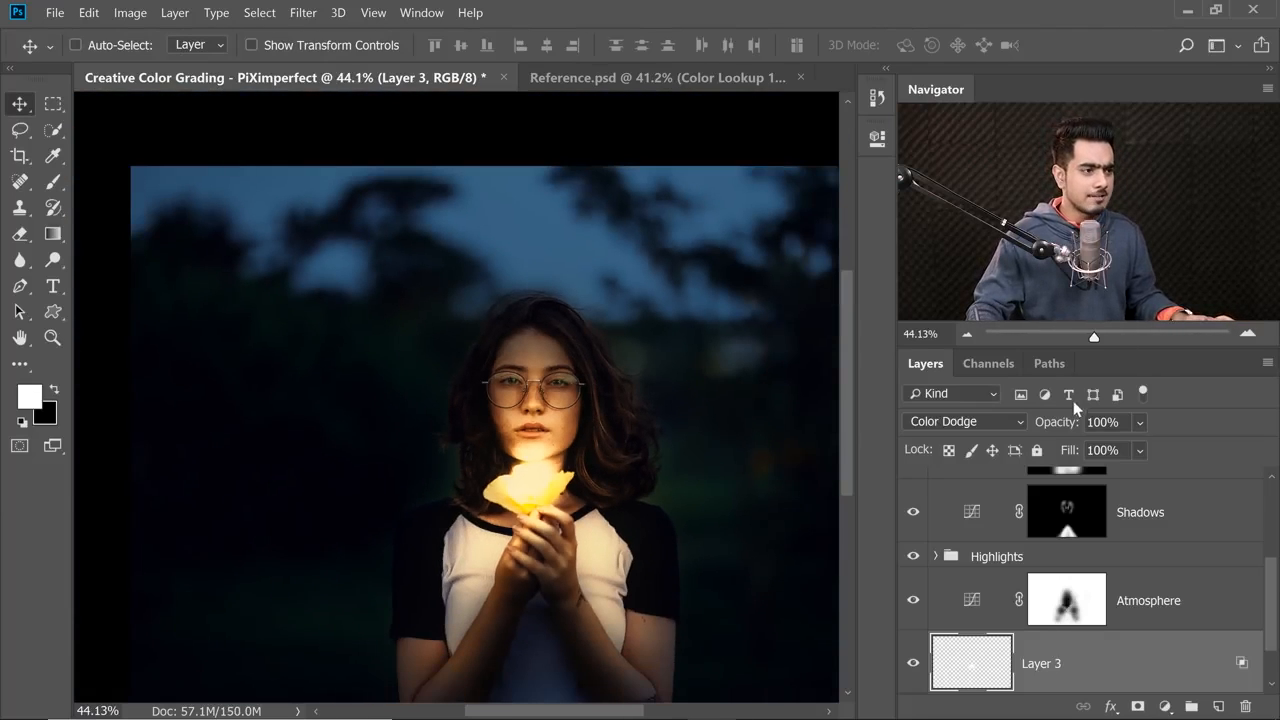
Reduce Layer 3's fill to 65% to soften the flower glow.
left_click_drag(1008, 425, 1057, 437)
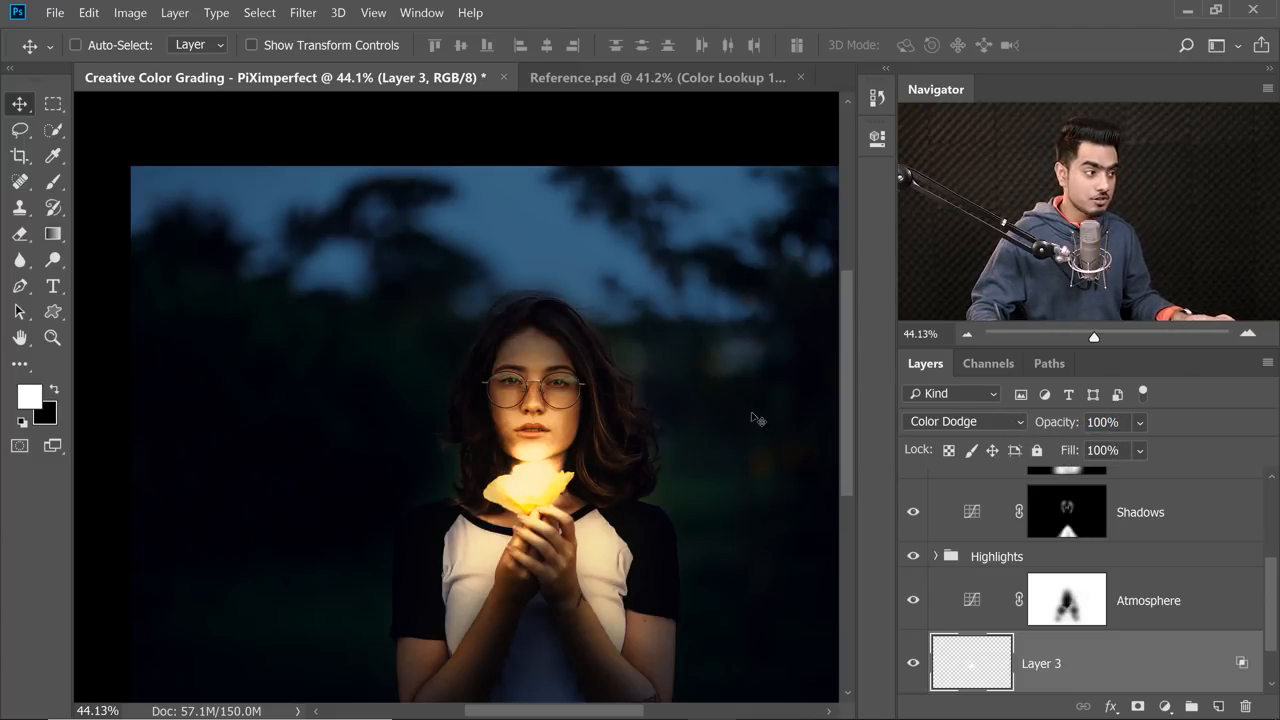
left_click_drag(568, 458, 606, 449)
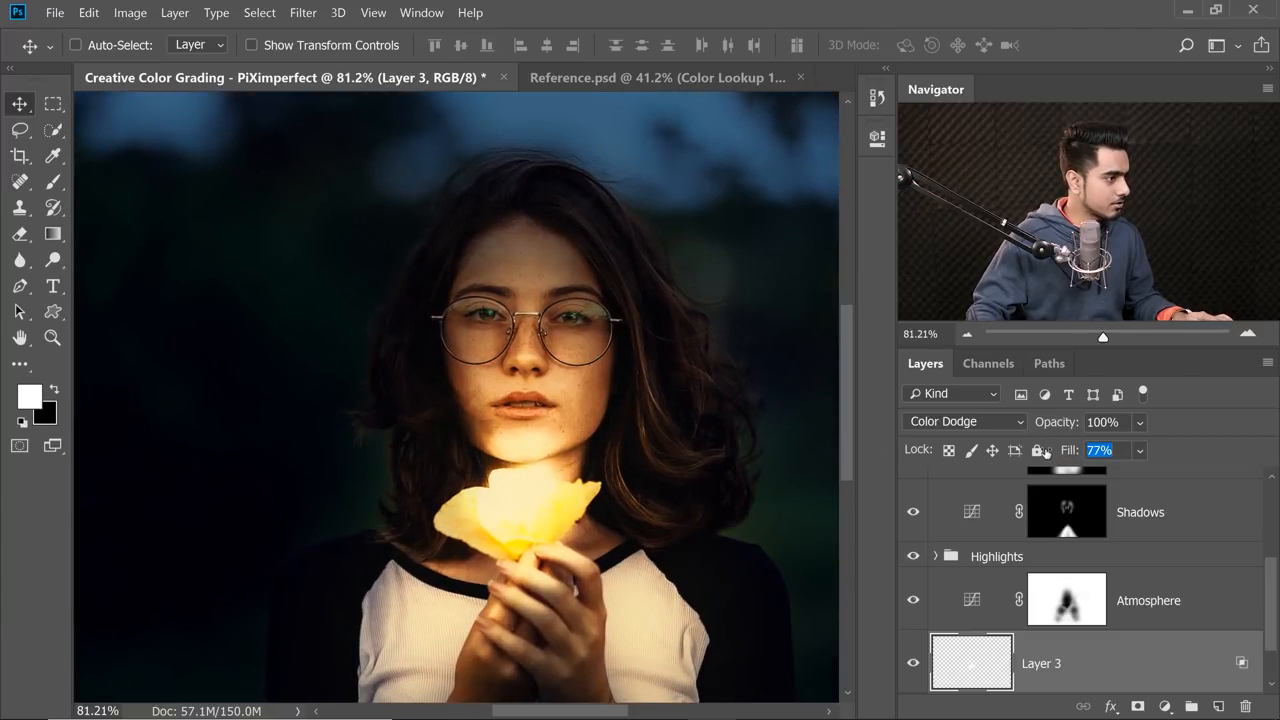
left_click_drag(1046, 452, 1018, 474)
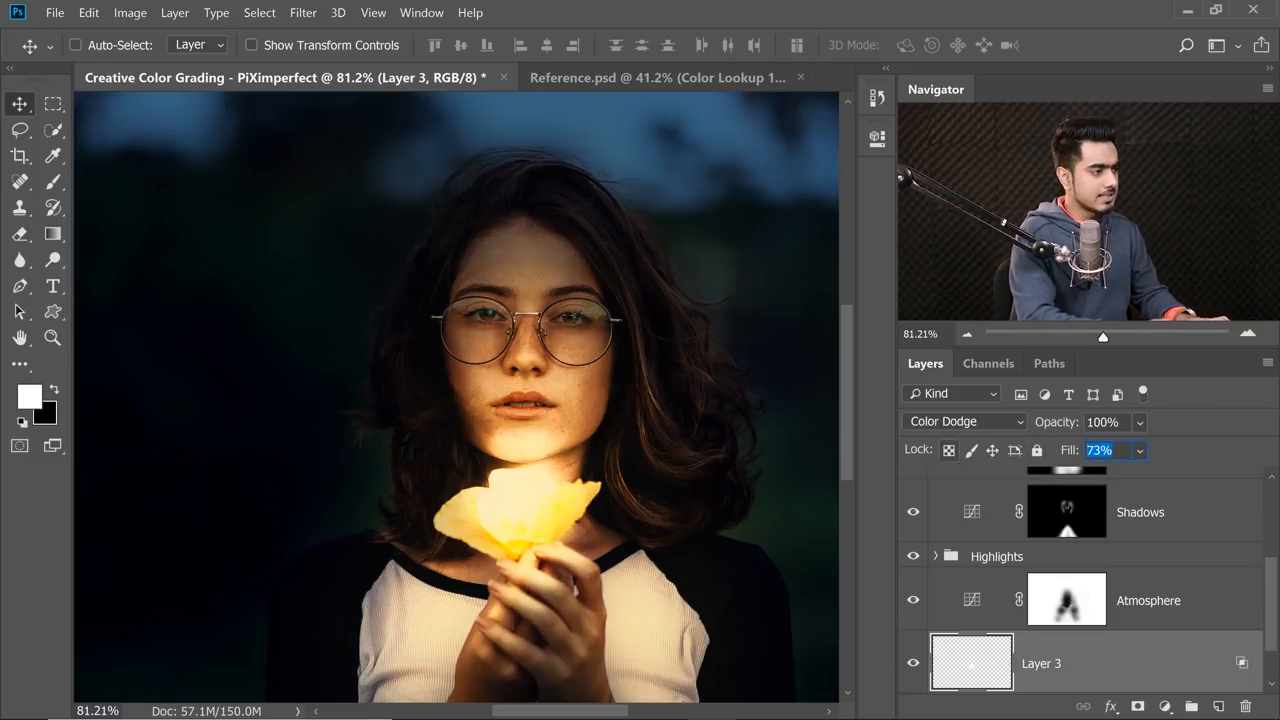
type("65")
key("Return")
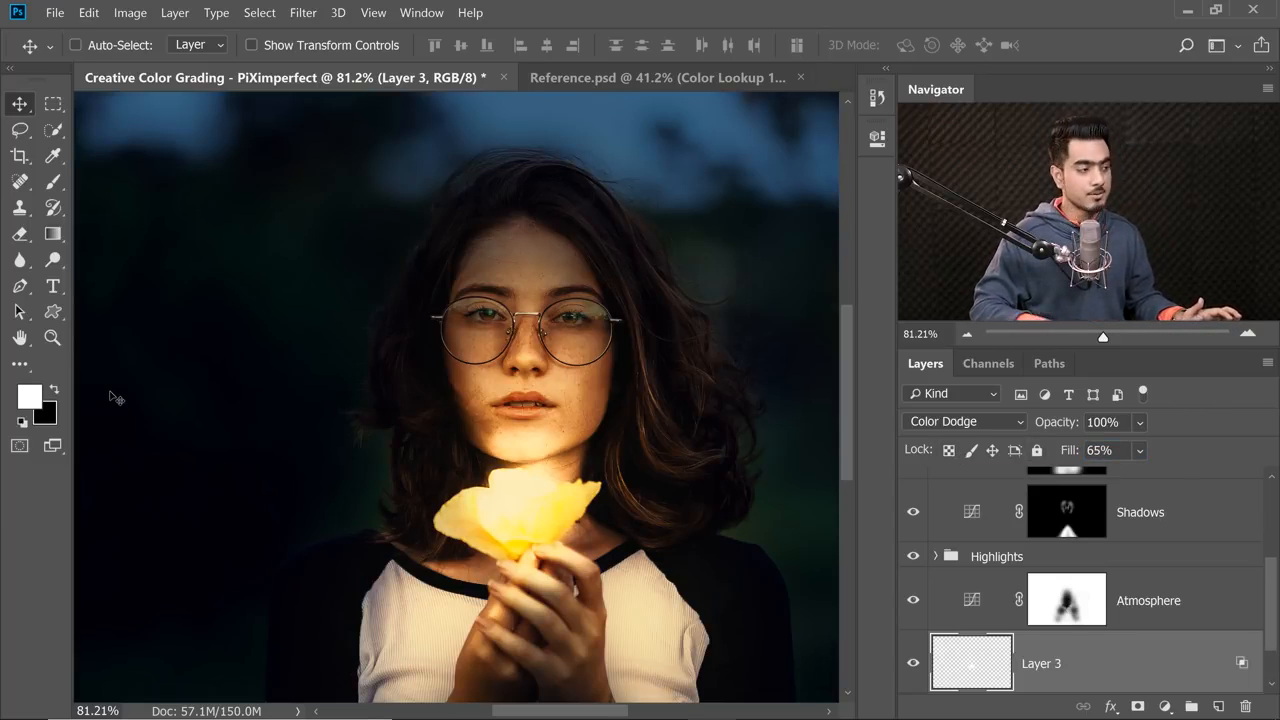
Compare the whole image with Layer 3 hidden and shown, then try the glow over the face and undo the move.
key("ctrl+0")
left_click(913, 660)
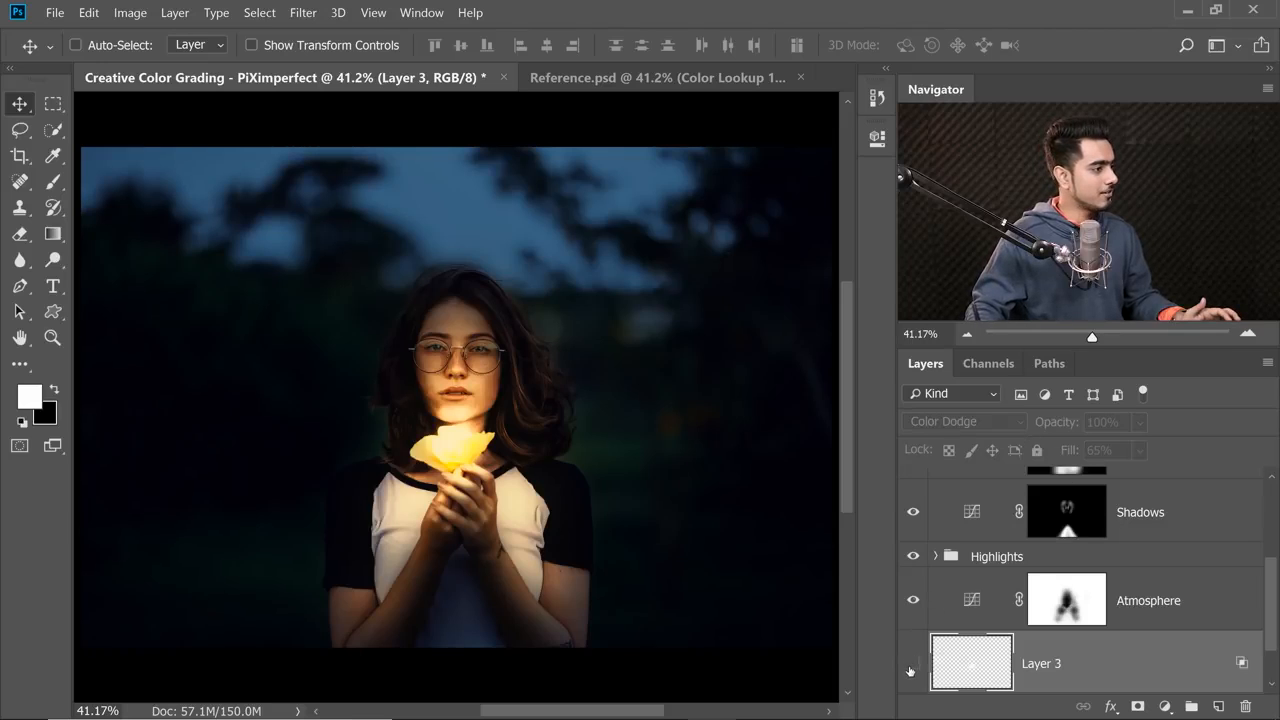
left_click(909, 665)
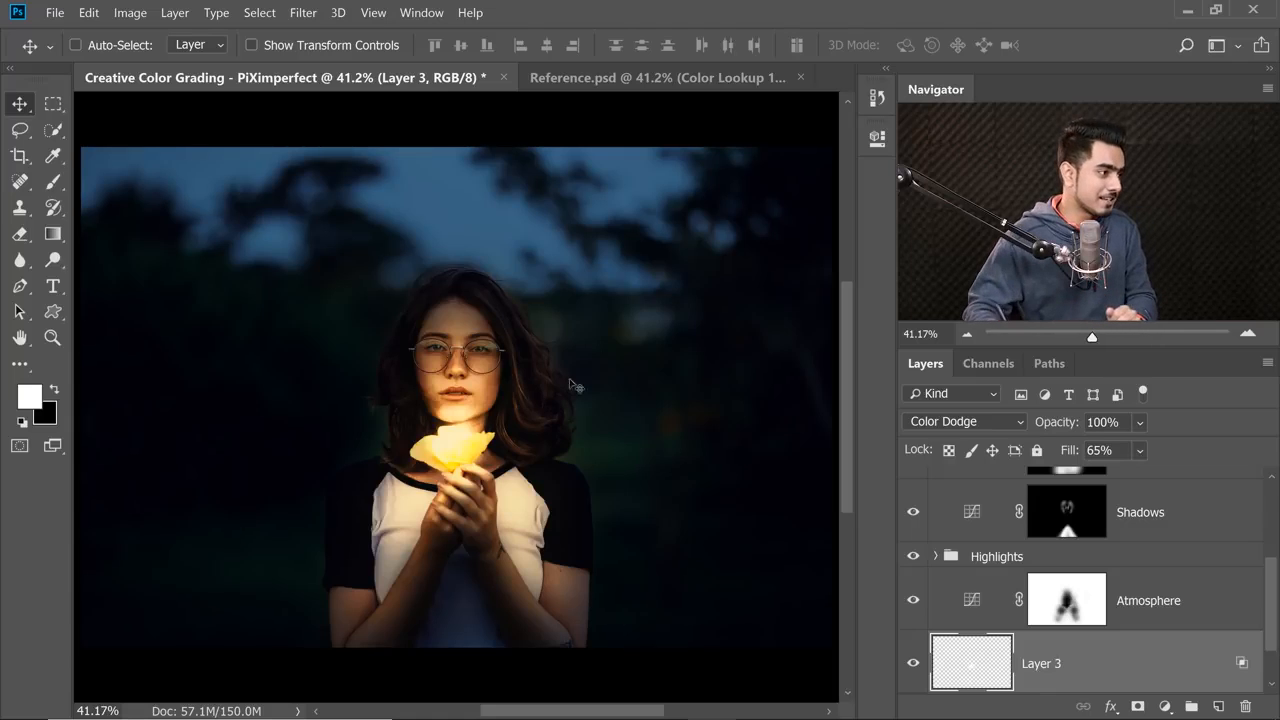
mouse_move(455, 438)
left_mouse_down()
mouse_move(463, 371)
mouse_move(480, 343)
mouse_move(503, 346)
mouse_move(475, 400)
left_mouse_up()
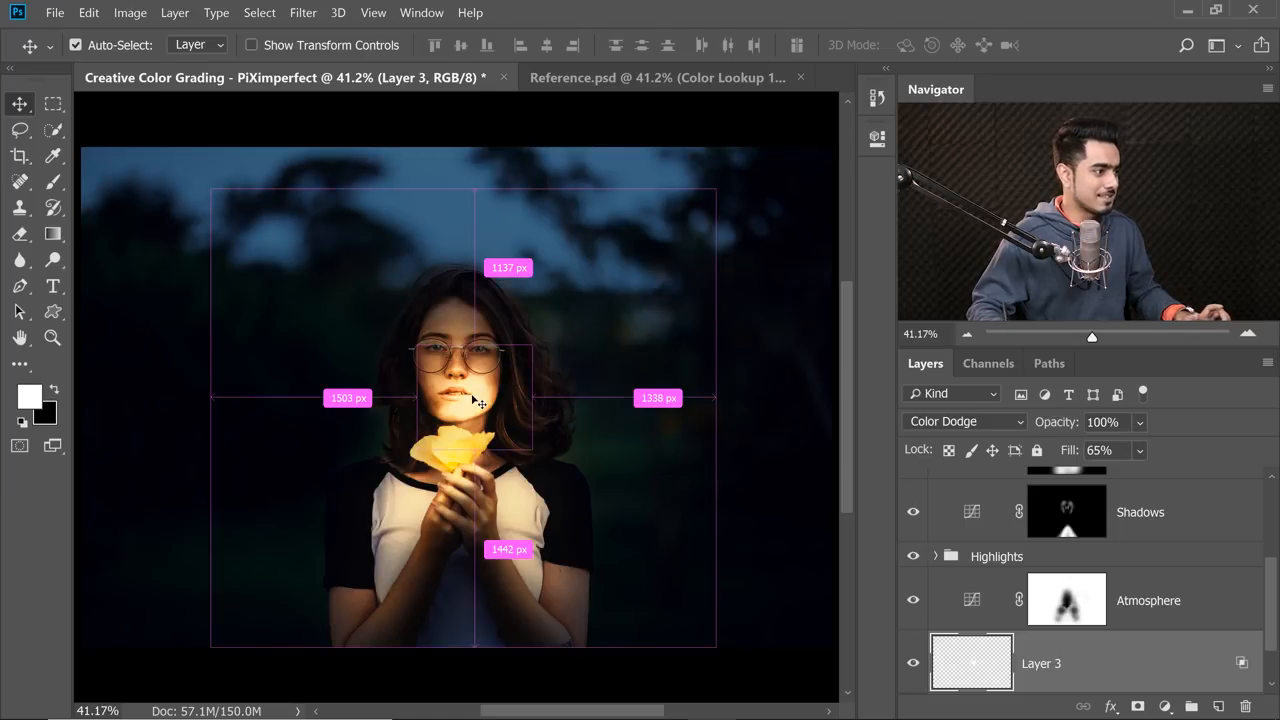
key("ctrl+z")
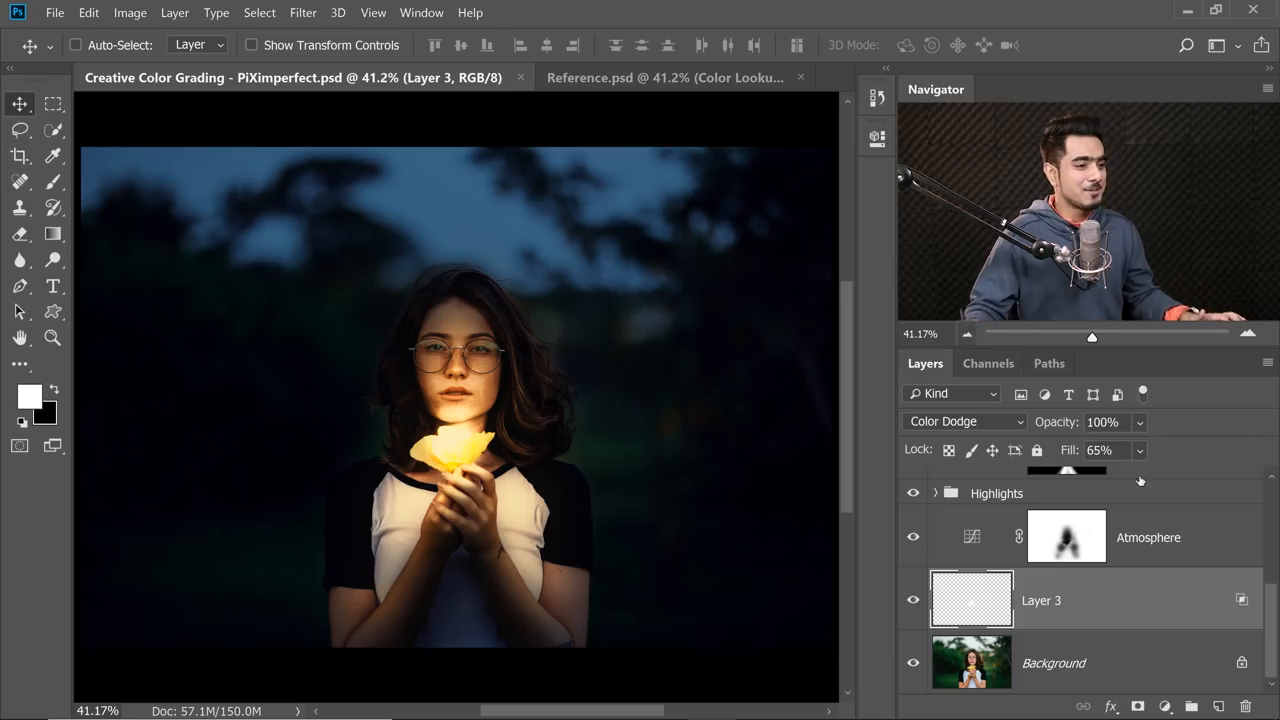
Delete the hidden Layer 2 at the top of the layer stack.
scroll(1272, 598, "up", 6)
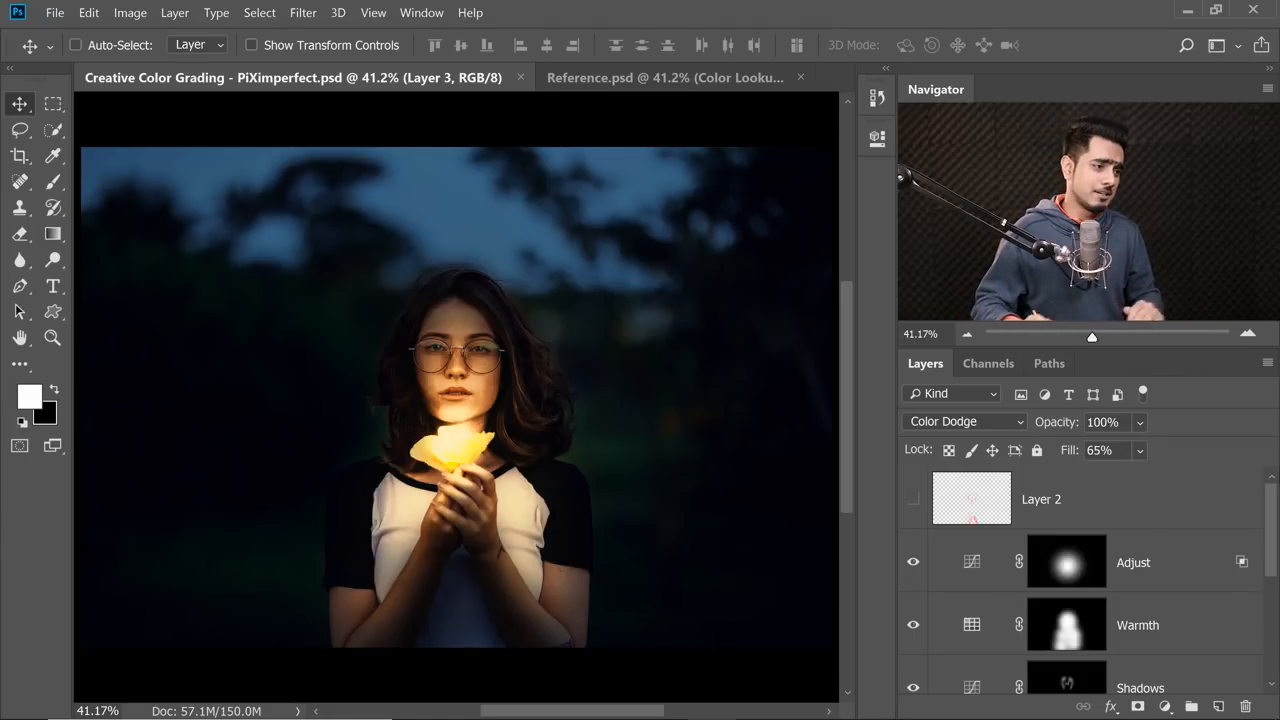
left_click(1150, 500)
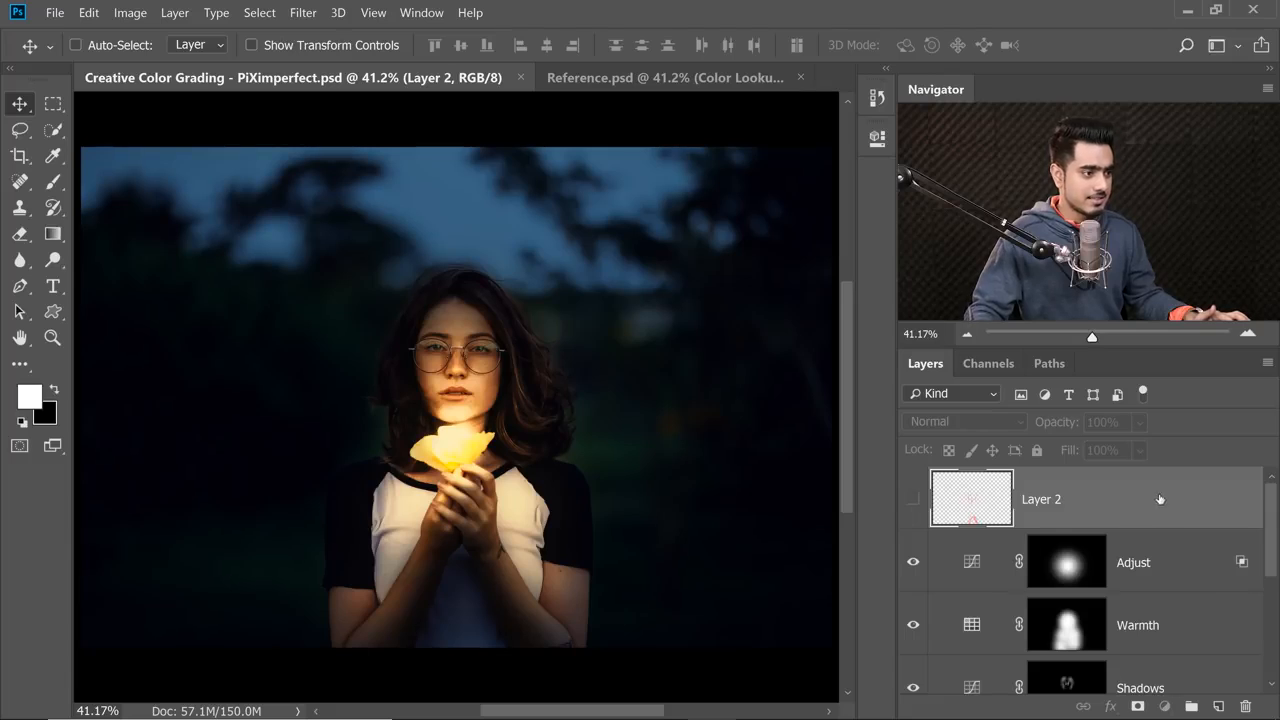
key("Delete")
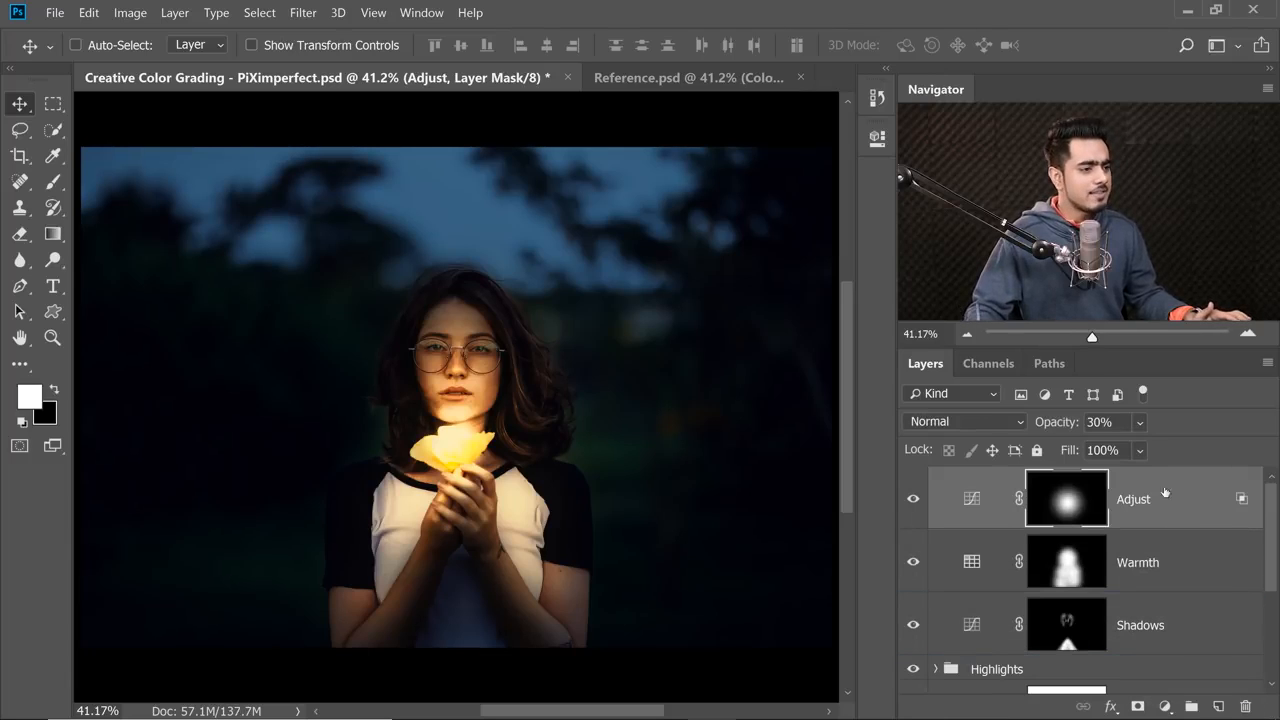
Add a Curves adjustment layer above Adjust, slightly raising the RGB black point's output and lowering the white point's output.
left_click(1164, 706)
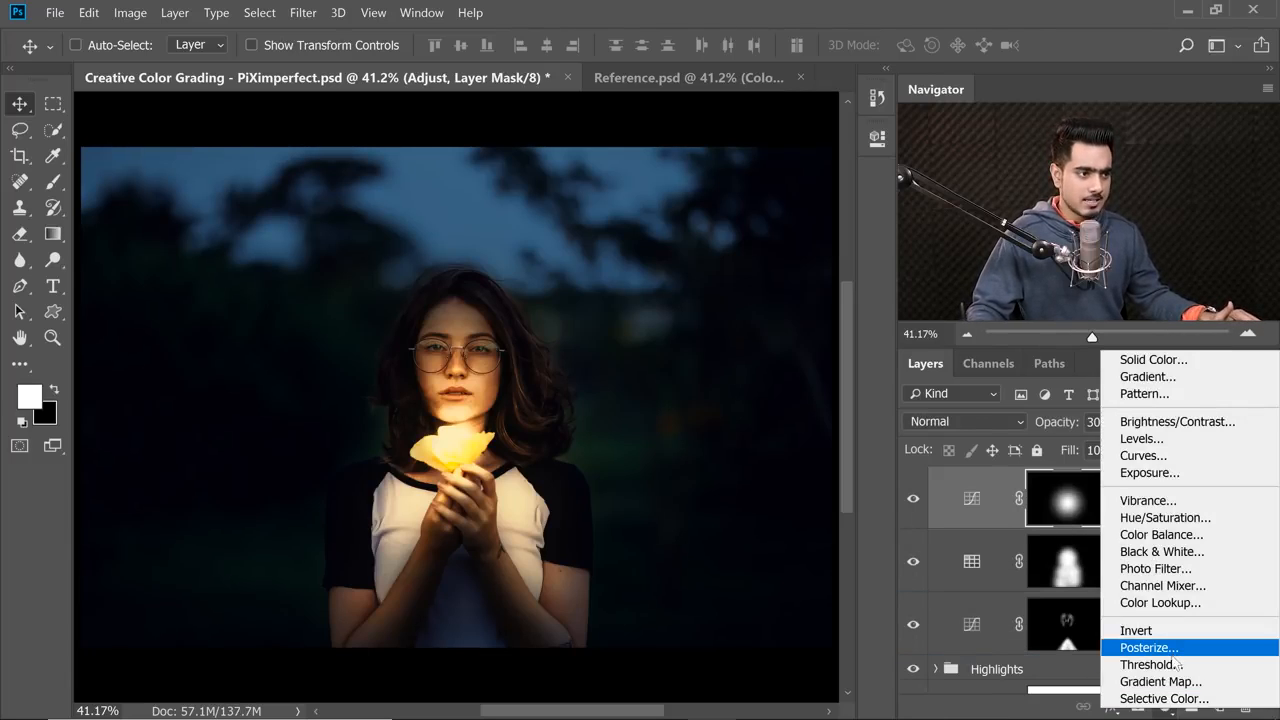
left_click(1160, 456)
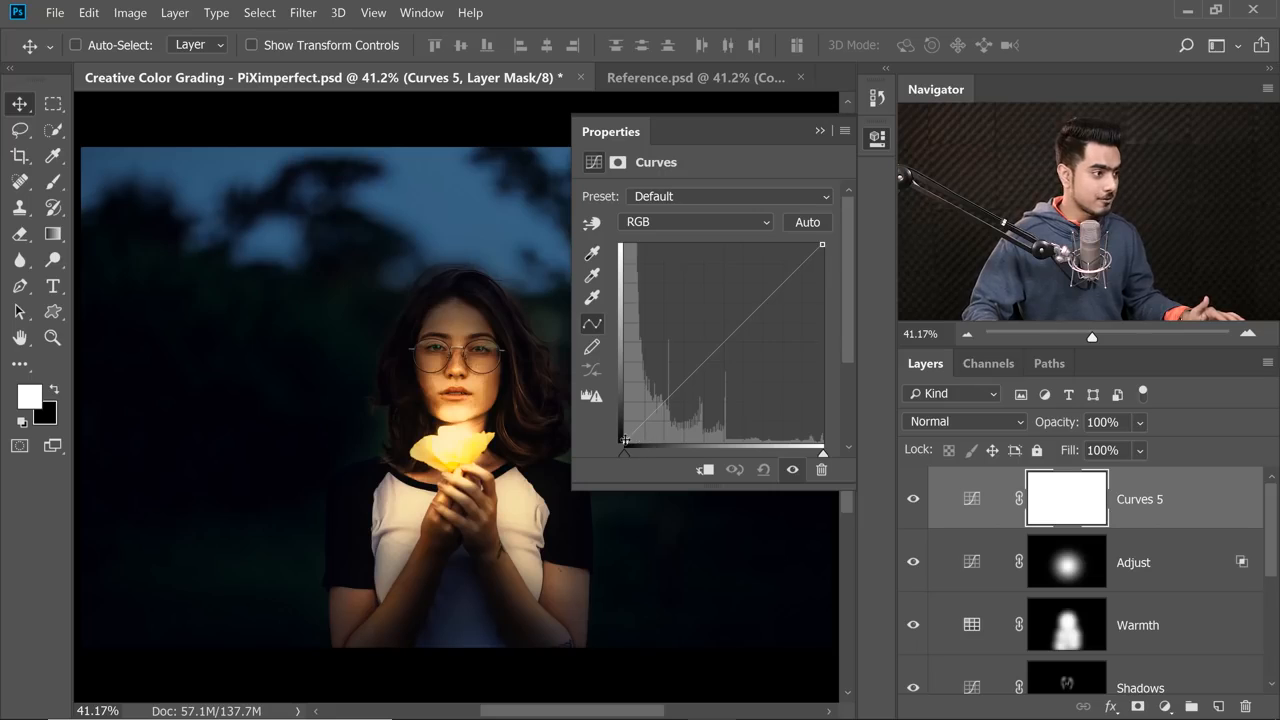
left_click_drag(625, 440, 625, 432)
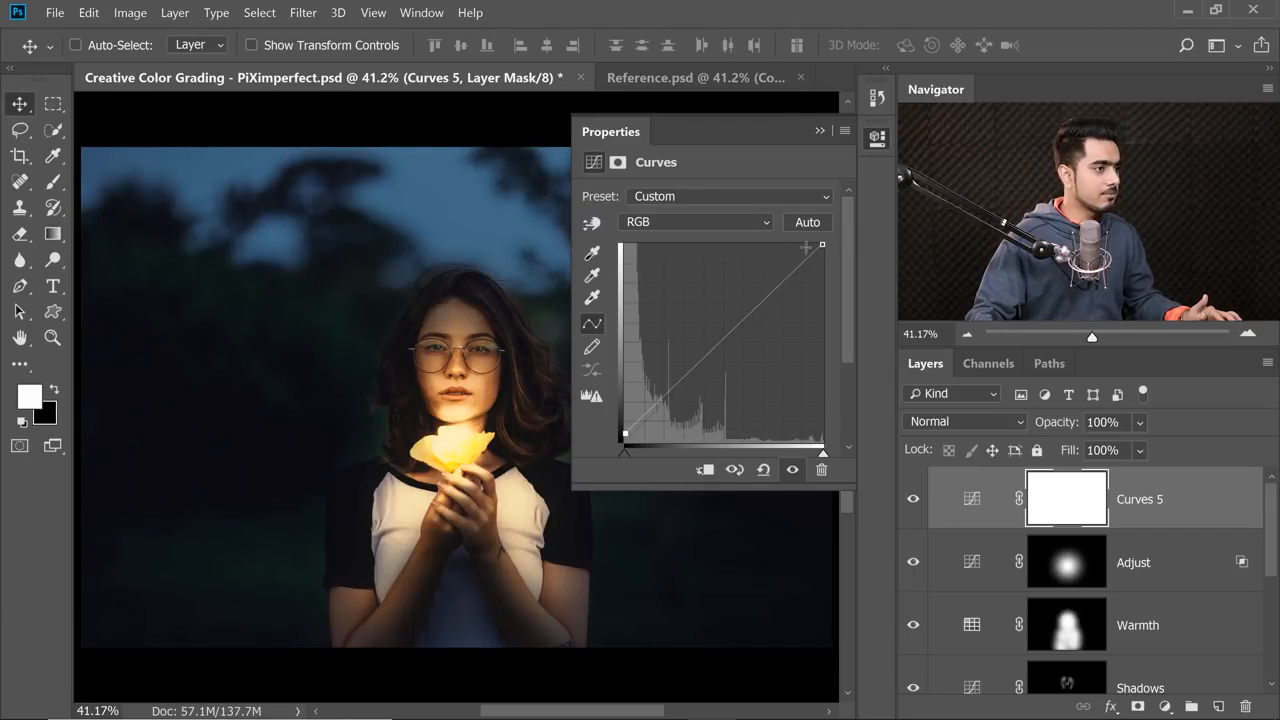
left_click_drag(822, 245, 824, 252)
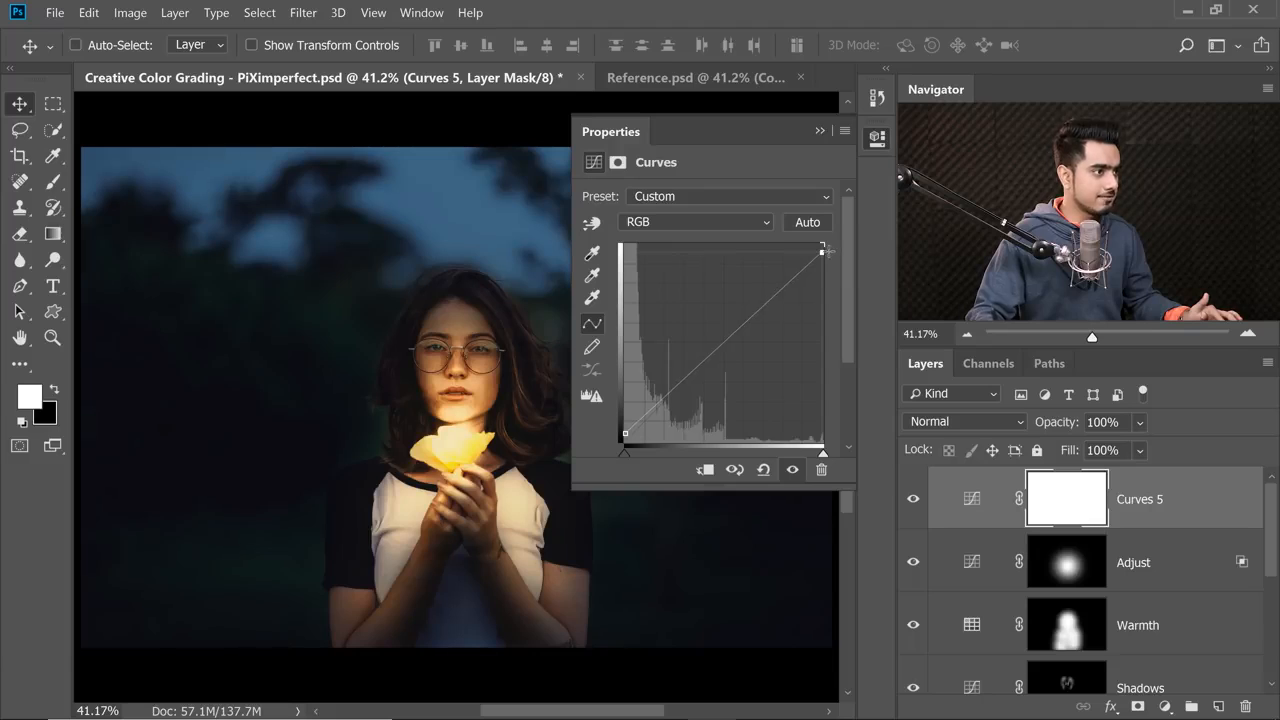
Lift the blue curve's shadow end and lower its highlight end, and move both red curve endpoints slightly inward to steepen the contrast.
left_click(689, 219)
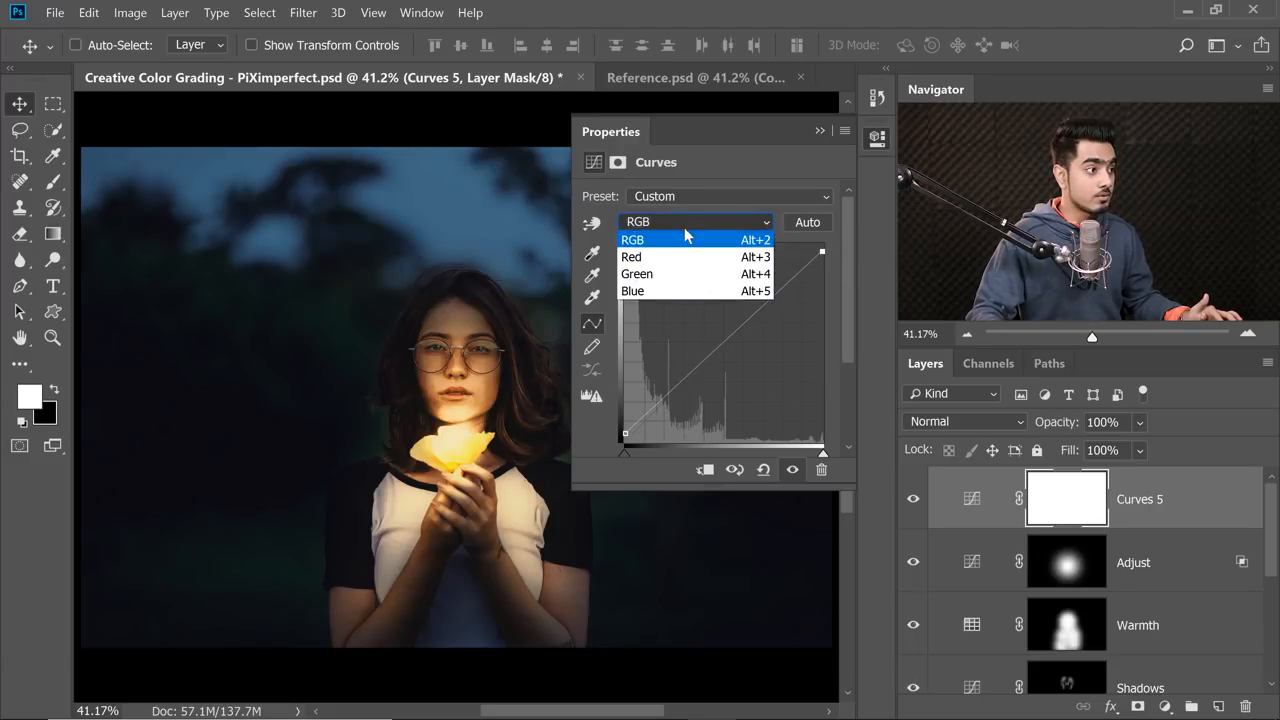
left_click(659, 291)
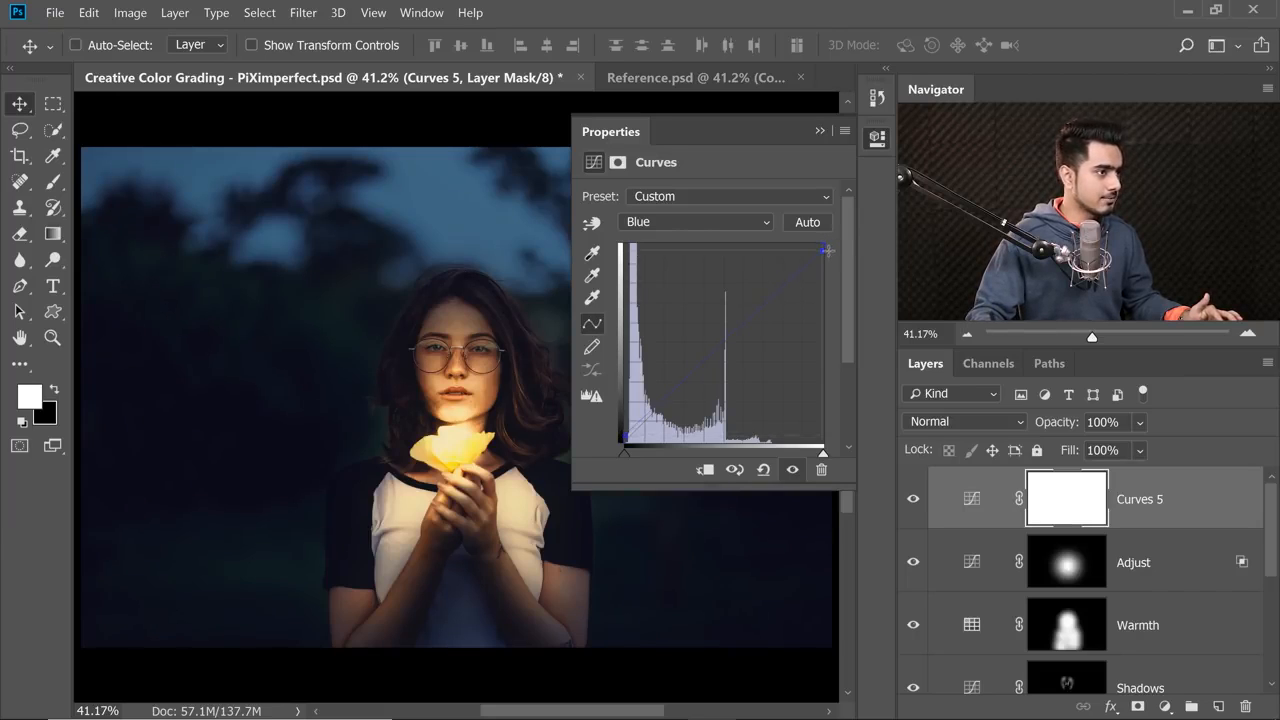
left_click(694, 226)
left_click(700, 257)
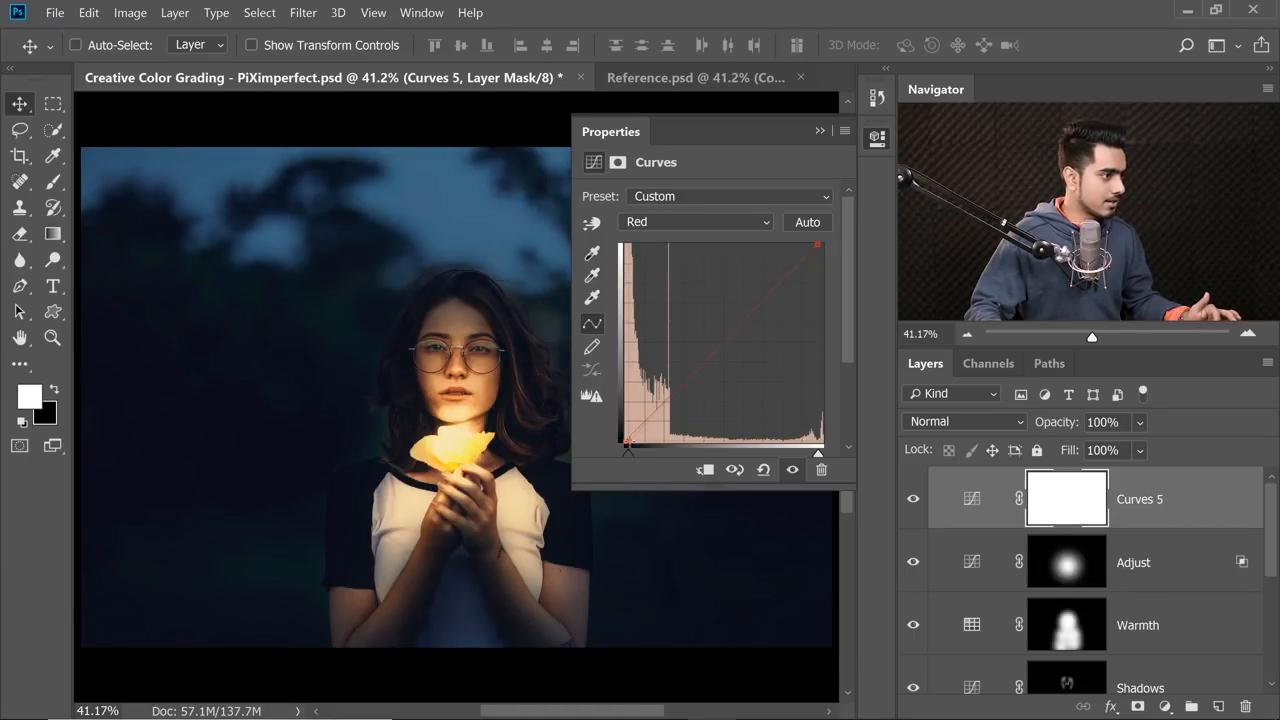
Compare the image with the Curves 5 layer hidden and shown.
left_click(820, 130)
left_click(913, 501)
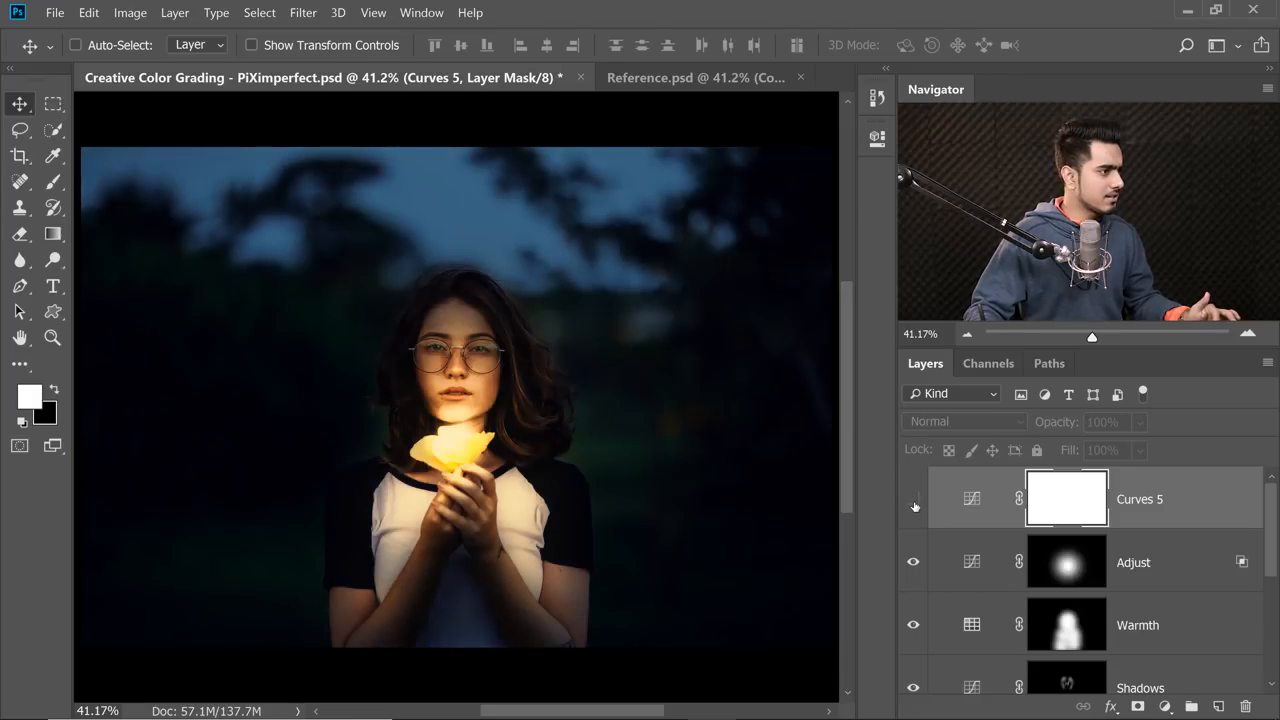
left_click(913, 501)
left_click(913, 501)
left_click(913, 501)
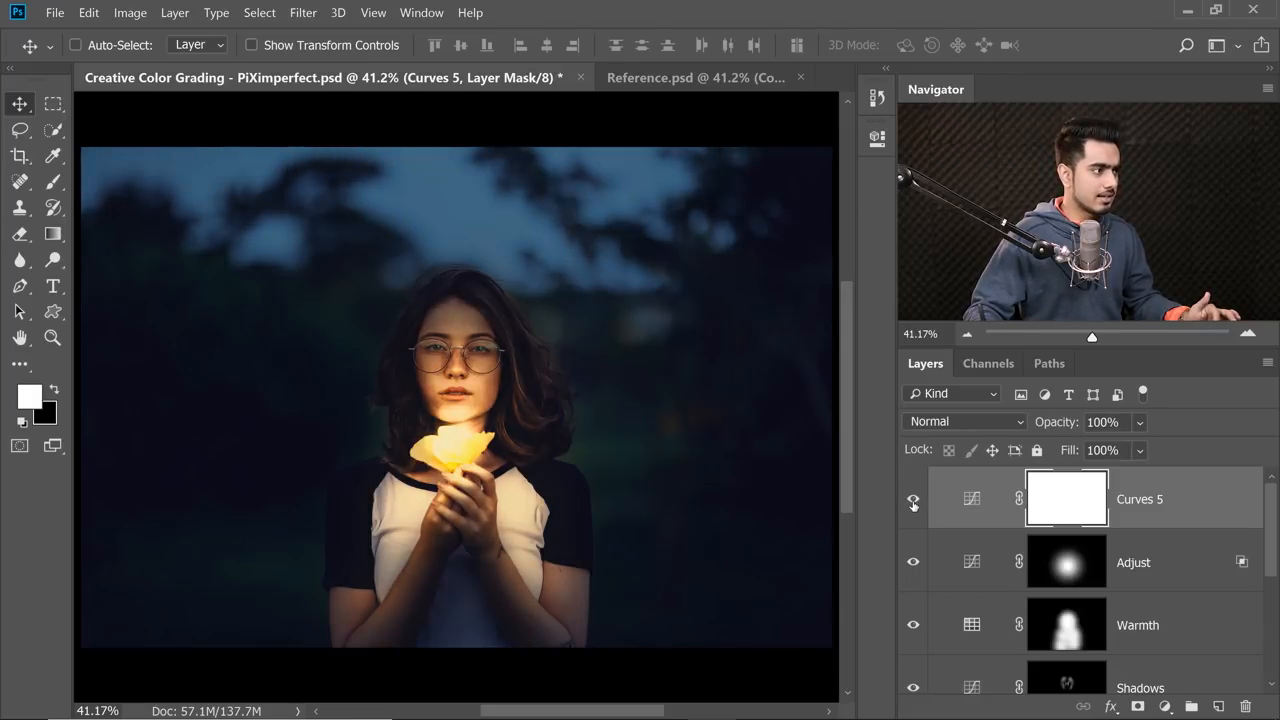